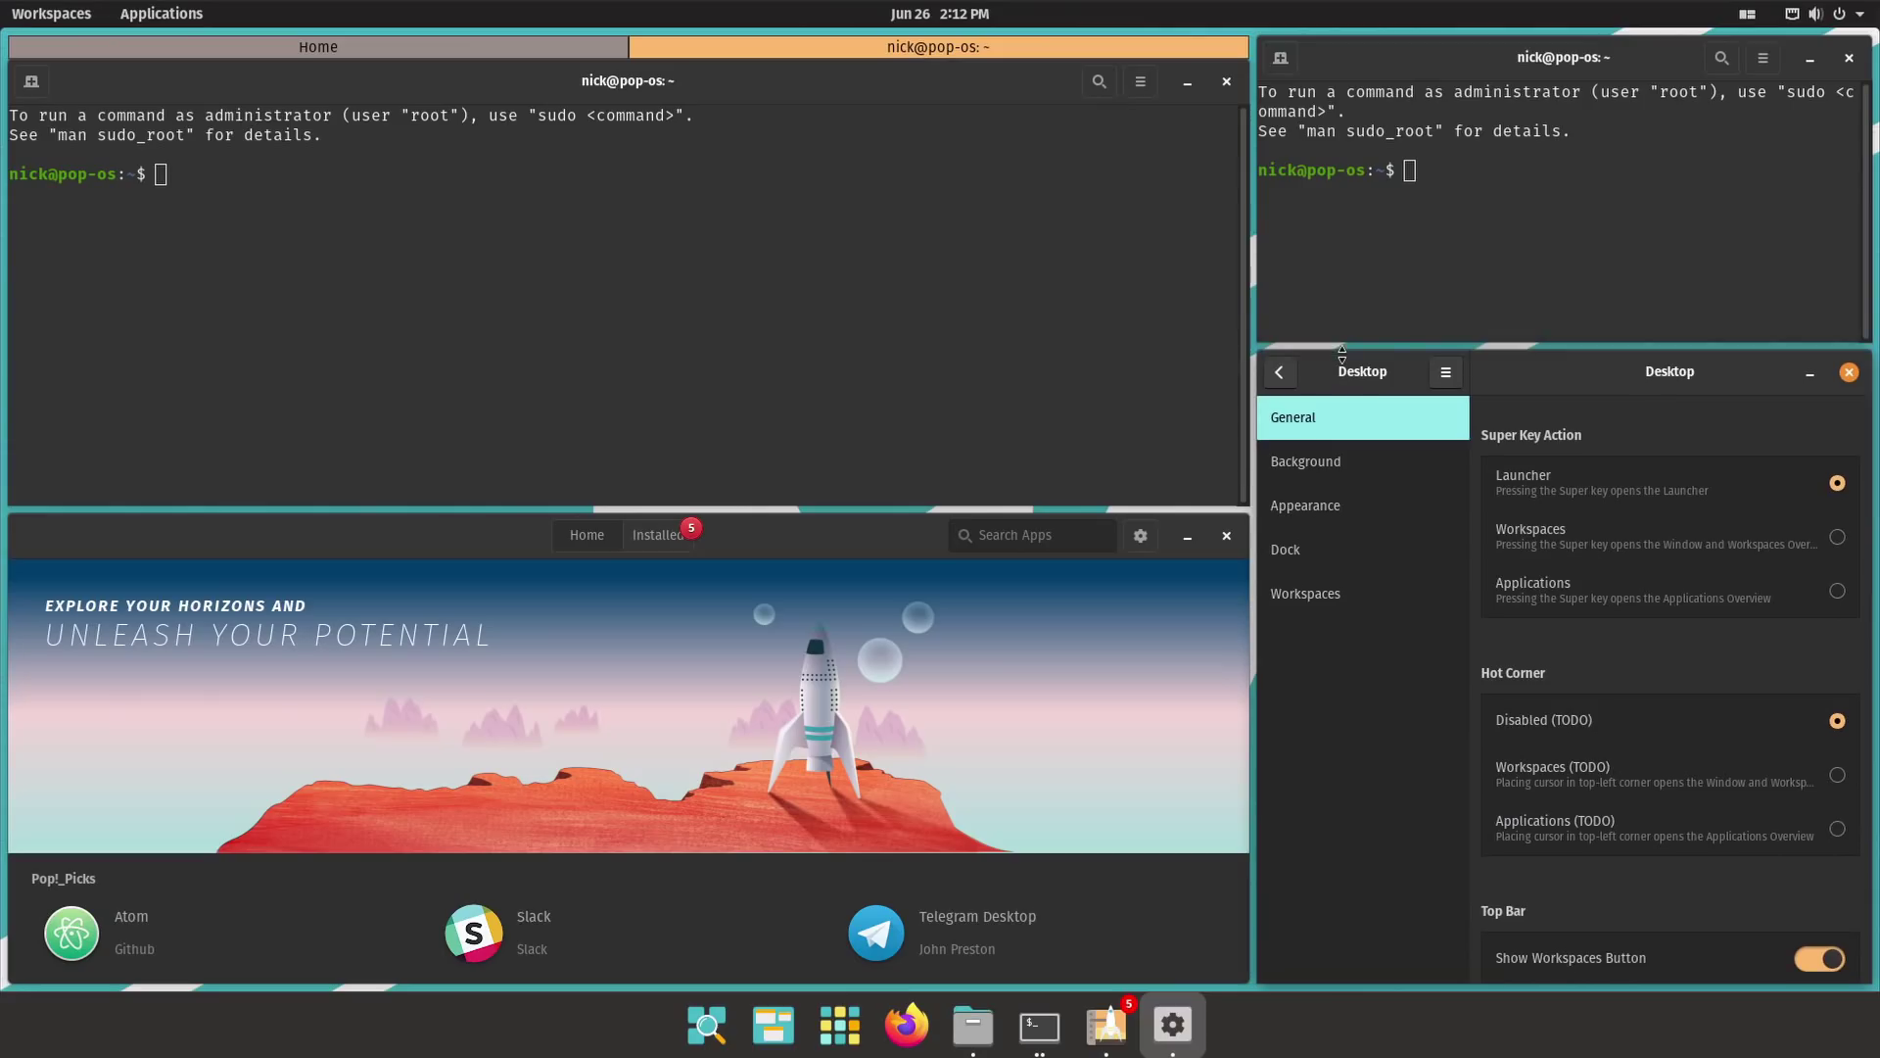
Step: Make the tiled Pop!_Shop taller, then bring the Home Files window forward and nudge it into place
{"action": "left_click_drag", "start_coordinate": [1069, 514], "coordinate": [1049, 284]}
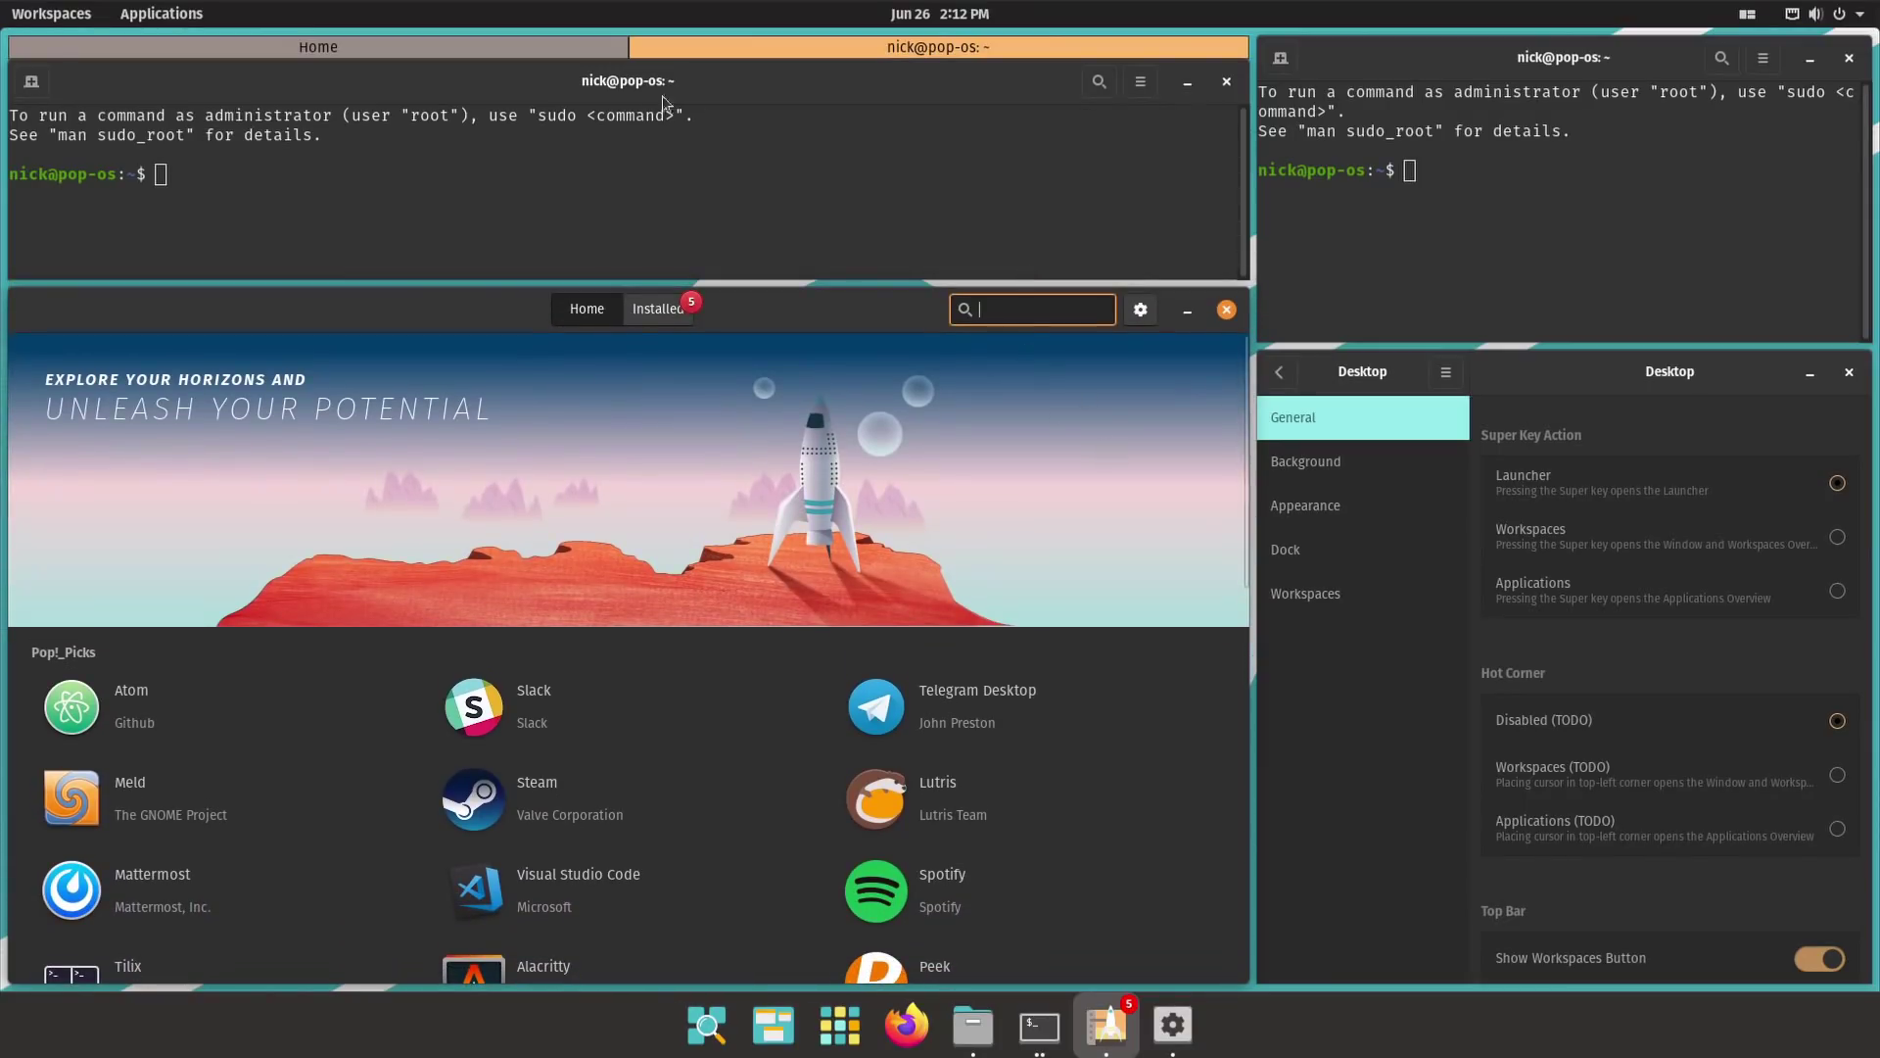
{"action": "left_click", "coordinate": [533, 47]}
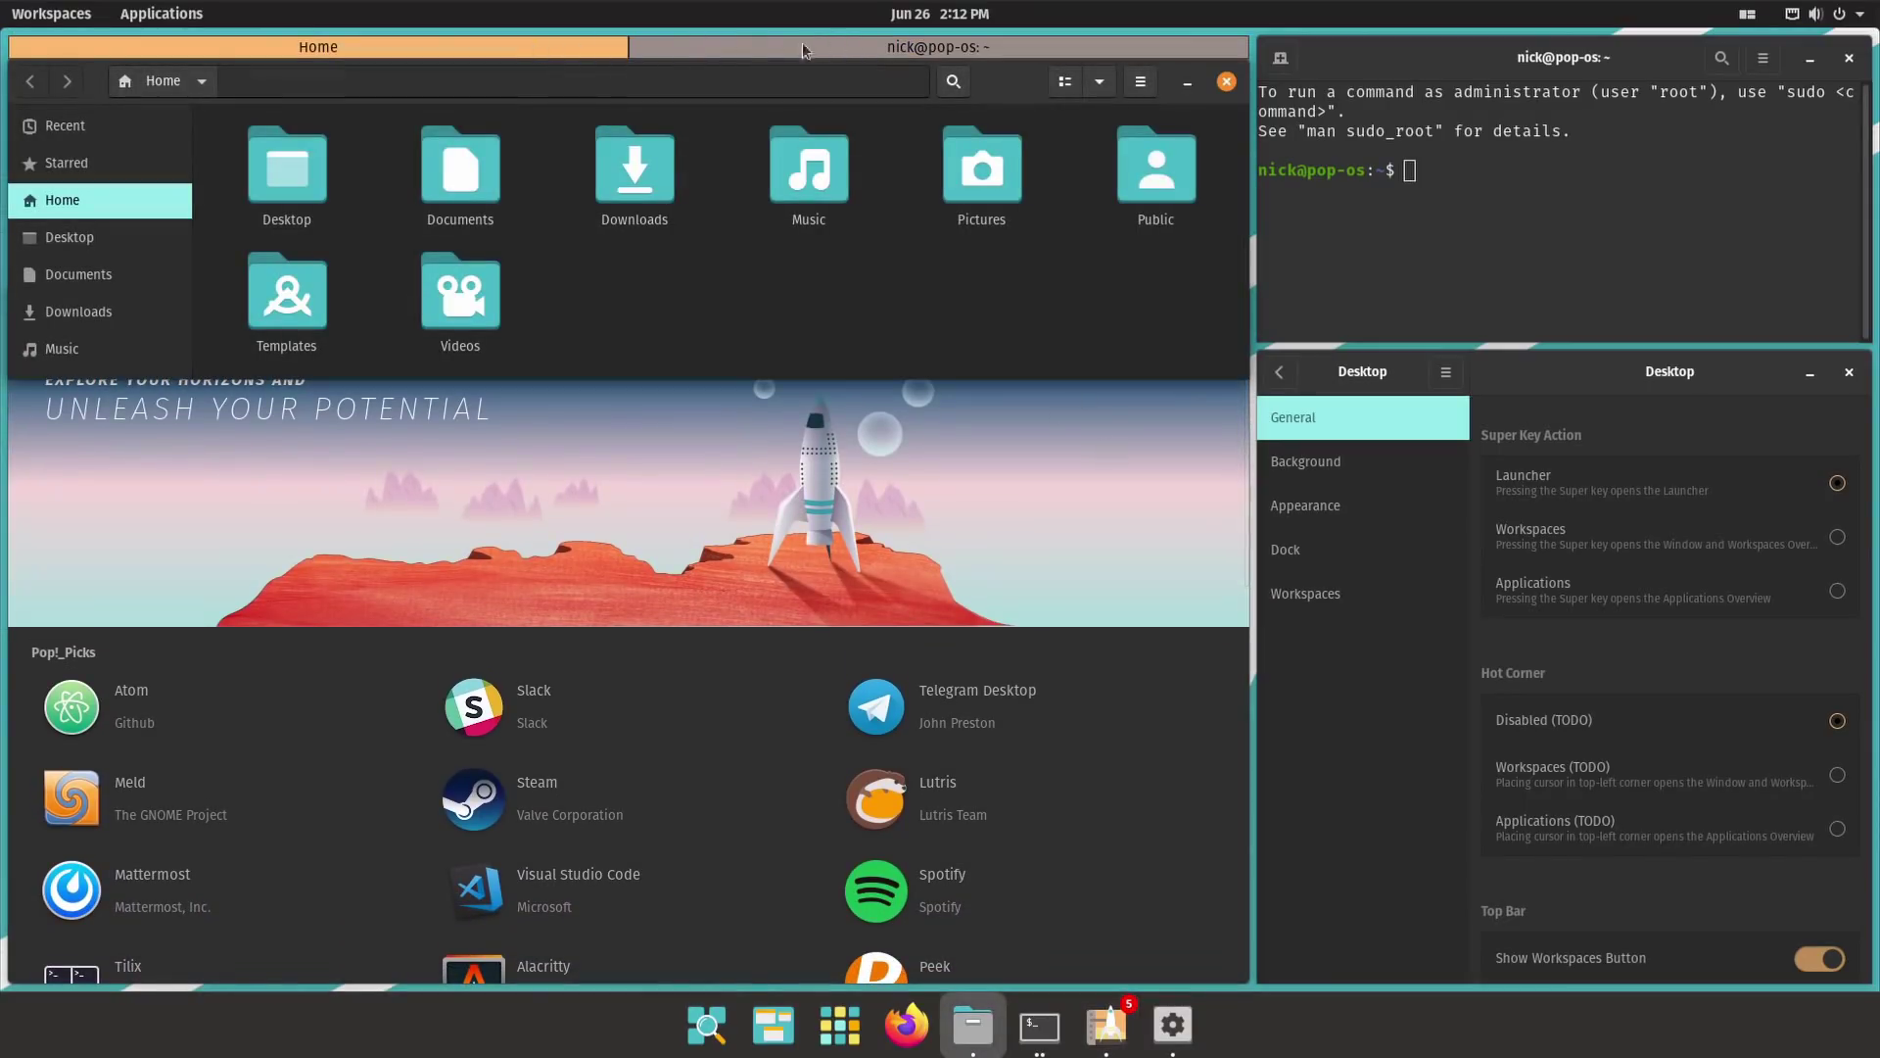
{"action": "left_click", "coordinate": [1227, 82]}
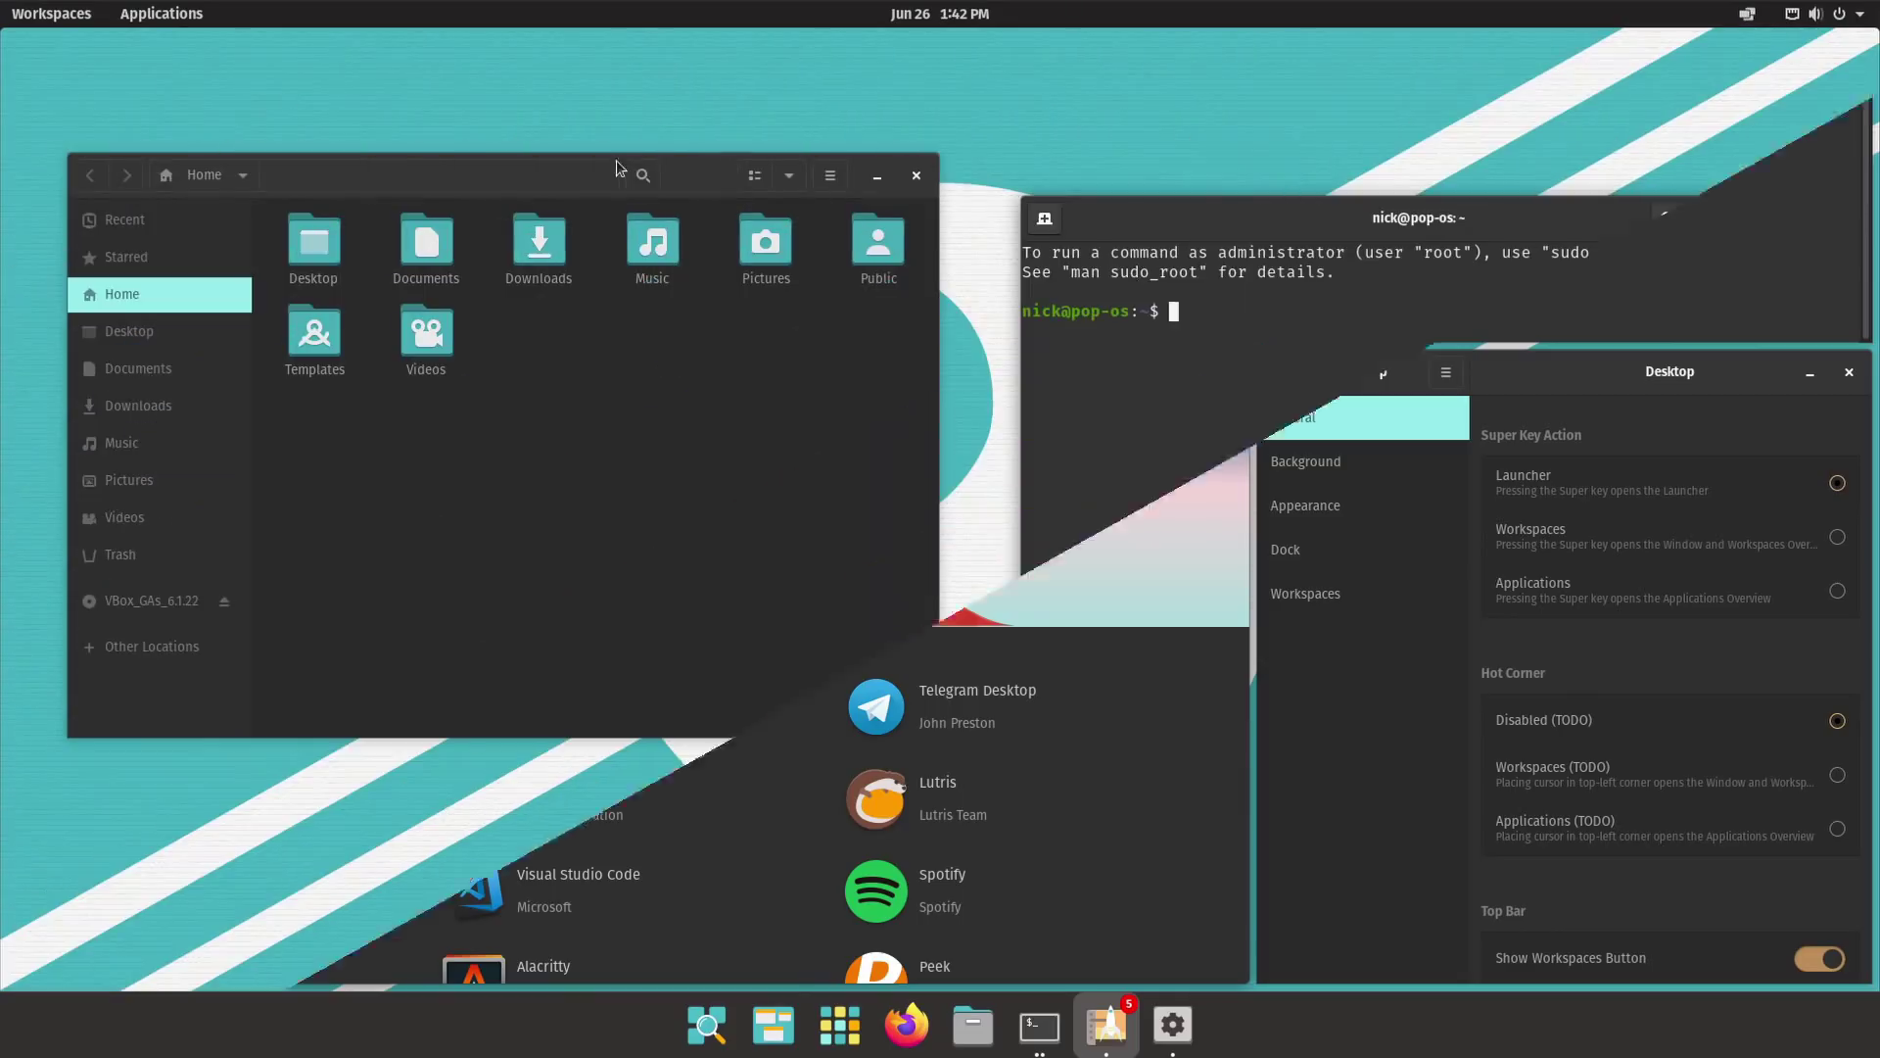
{"action": "left_click_drag", "start_coordinate": [718, 187], "coordinate": [736, 201]}
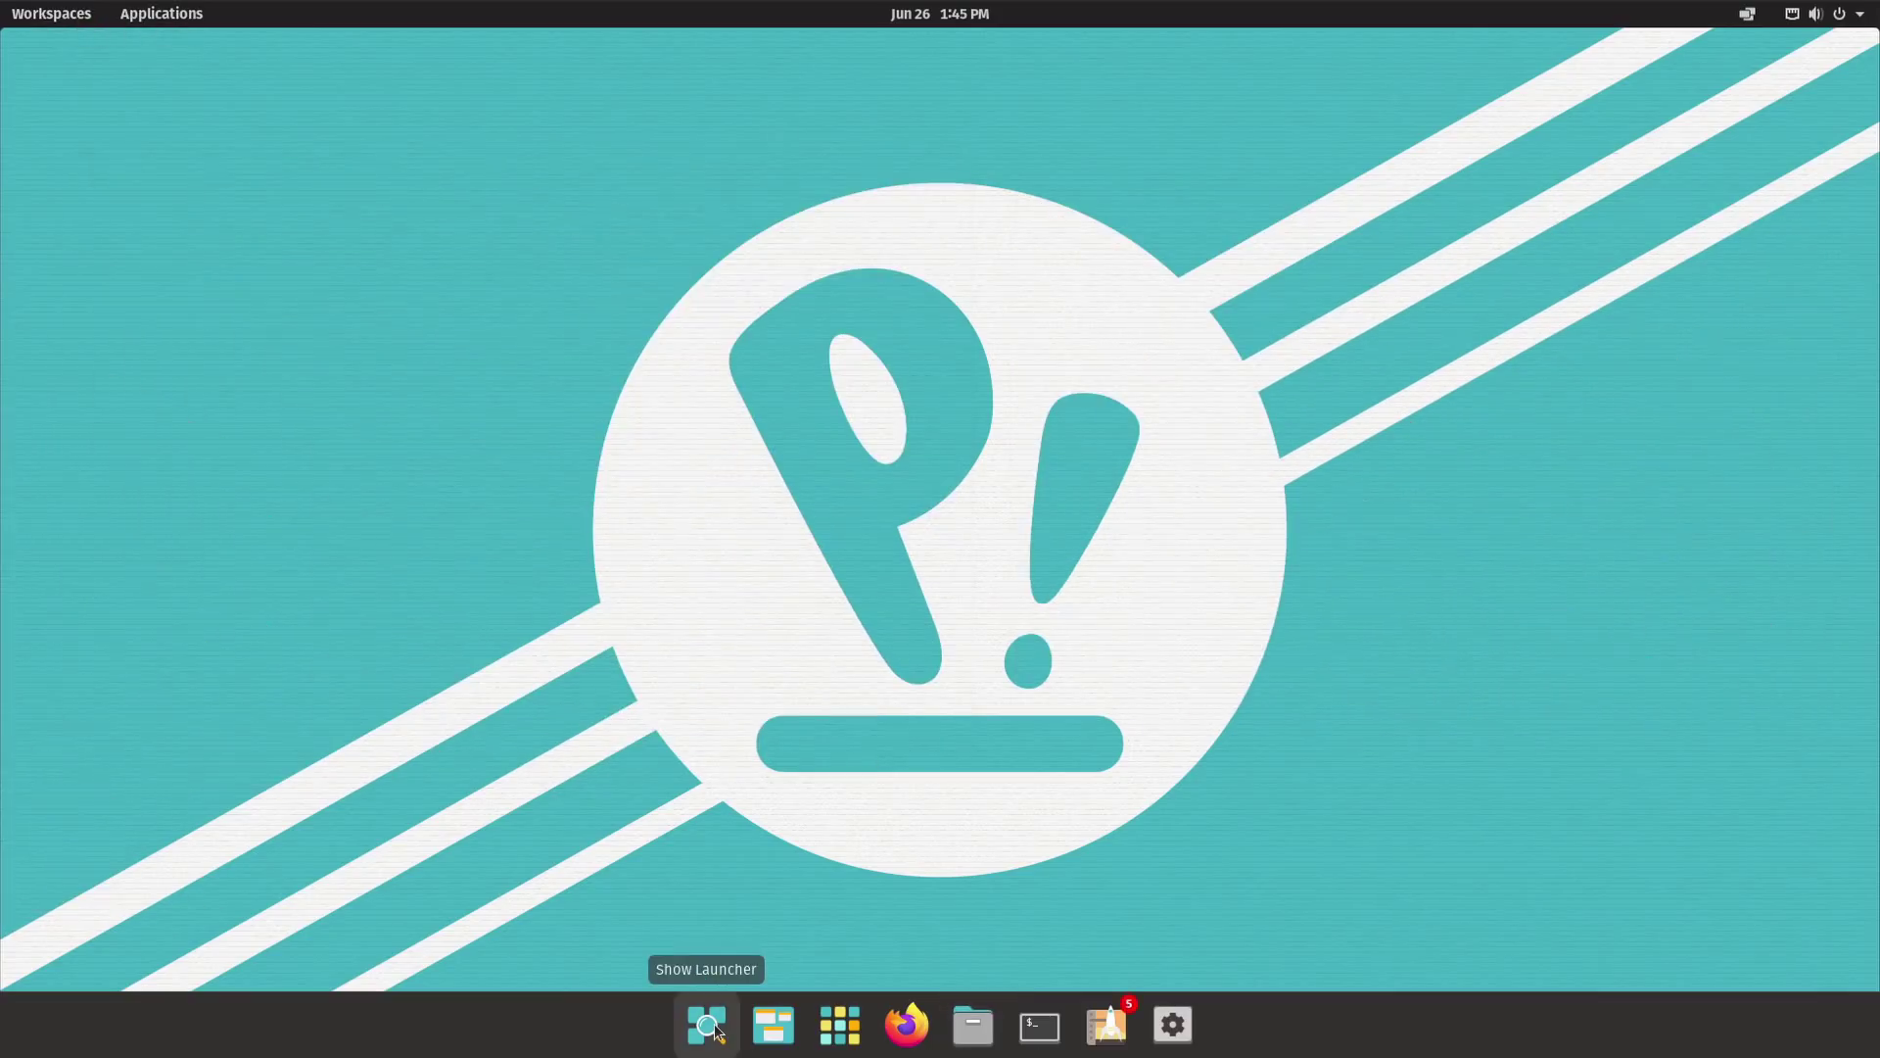
Step: Search the app launcher for 'firefox' to narrow it to Firefox Web Browser
{"action": "left_click", "coordinate": [709, 1026]}
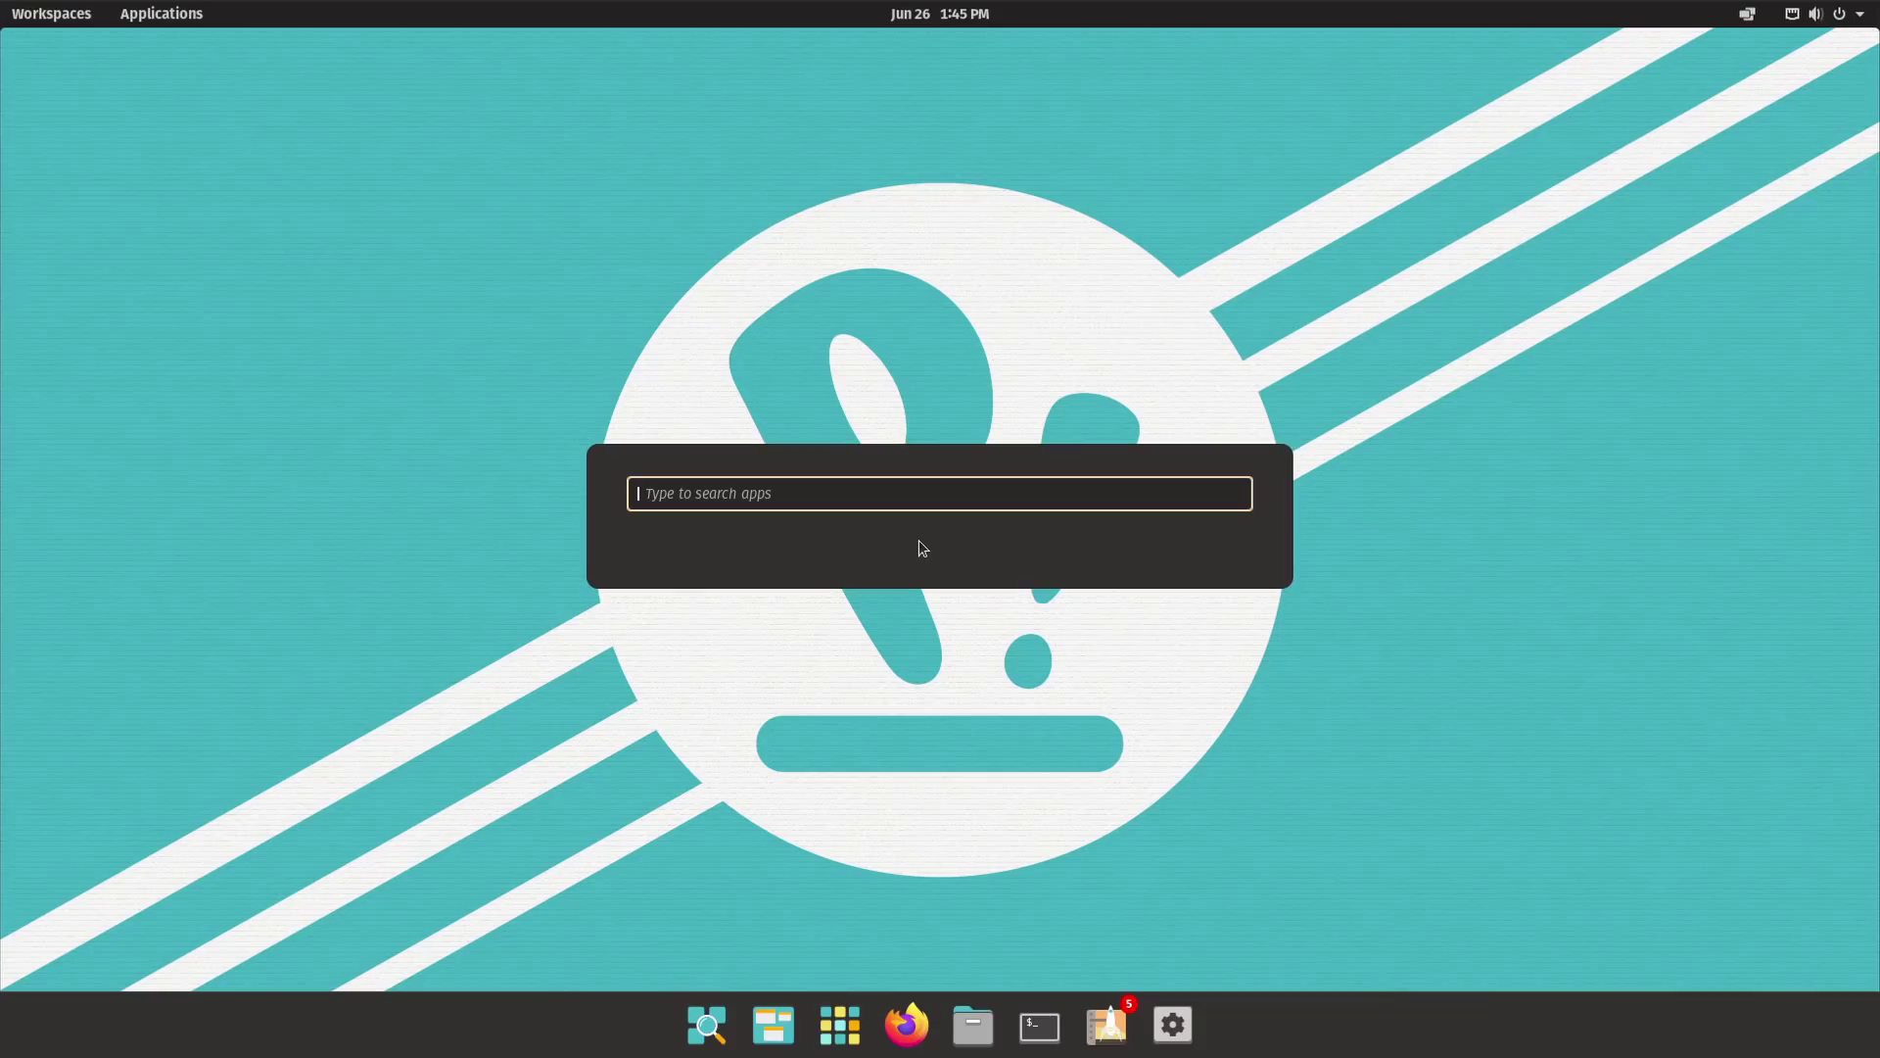
{"action": "type", "text": "firefox"}
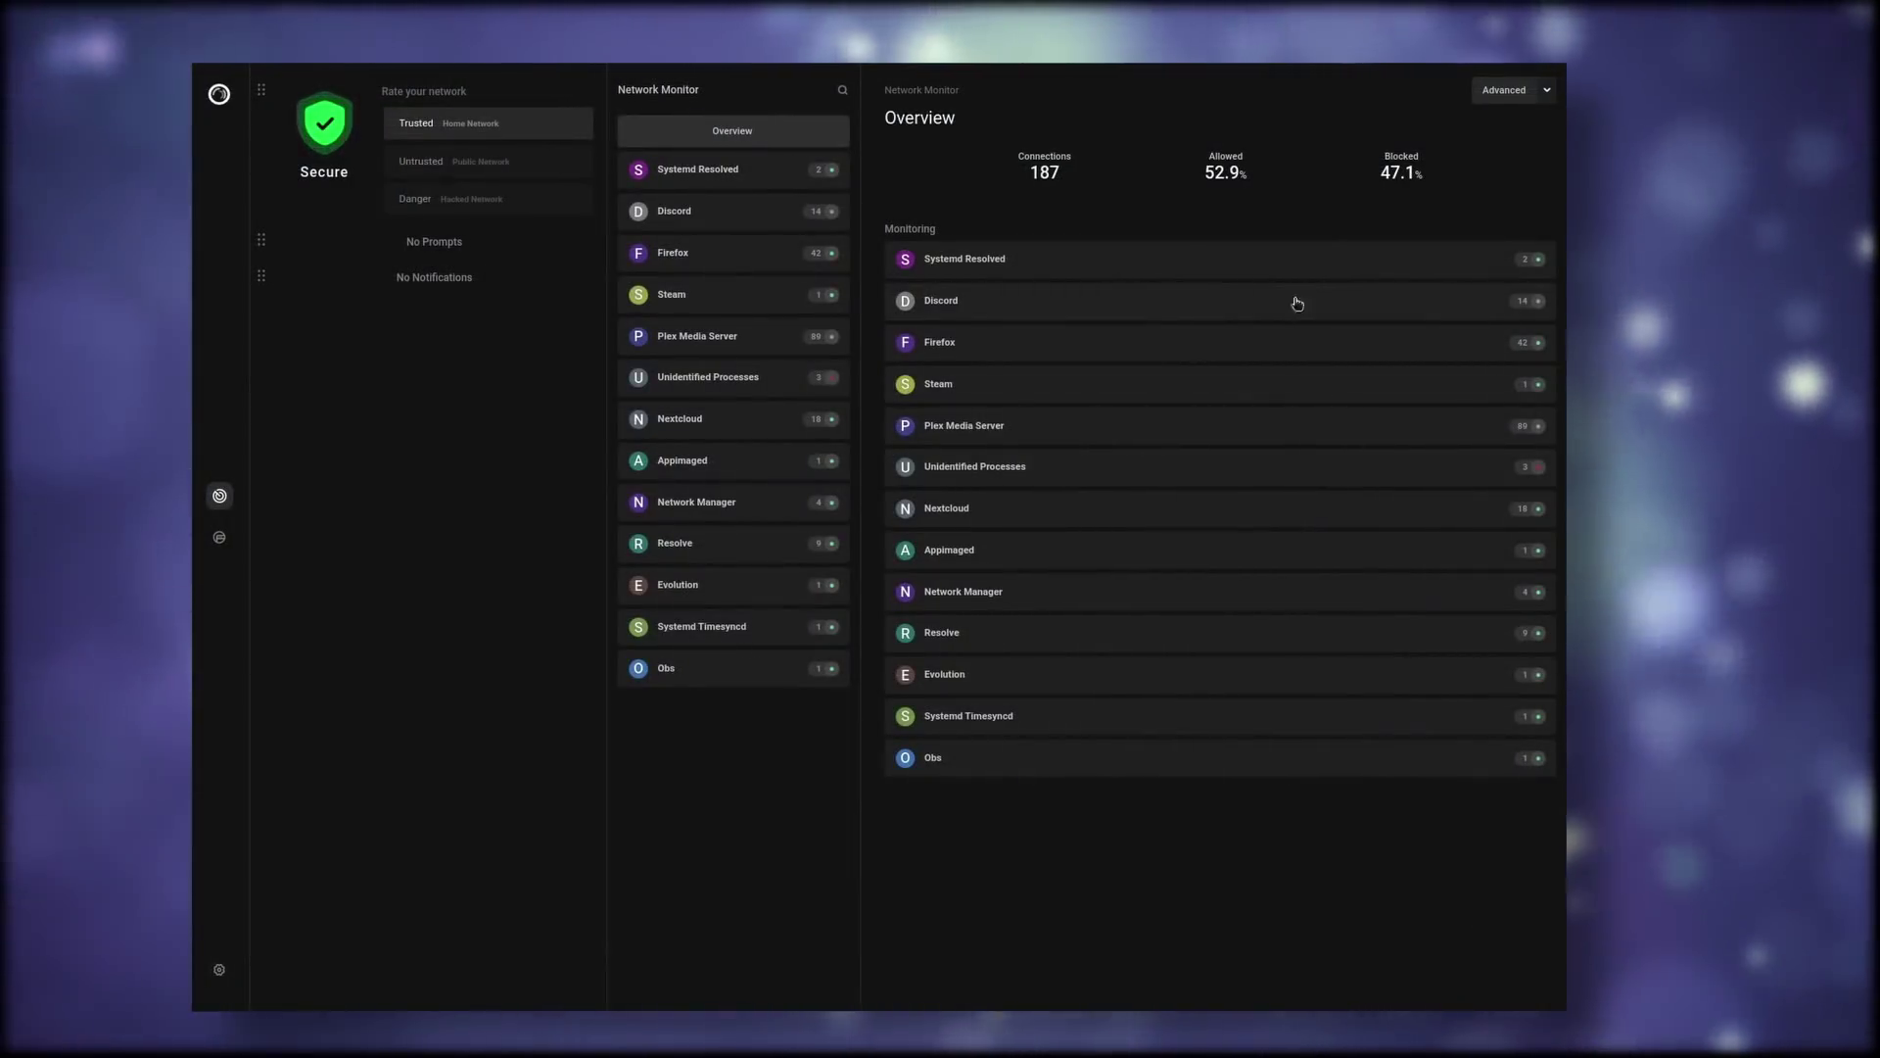
Step: Inspect Discord's connections, expanding the Global Peer-to-Peer and cdn.discordapp.com details
{"action": "left_click", "coordinate": [1291, 300]}
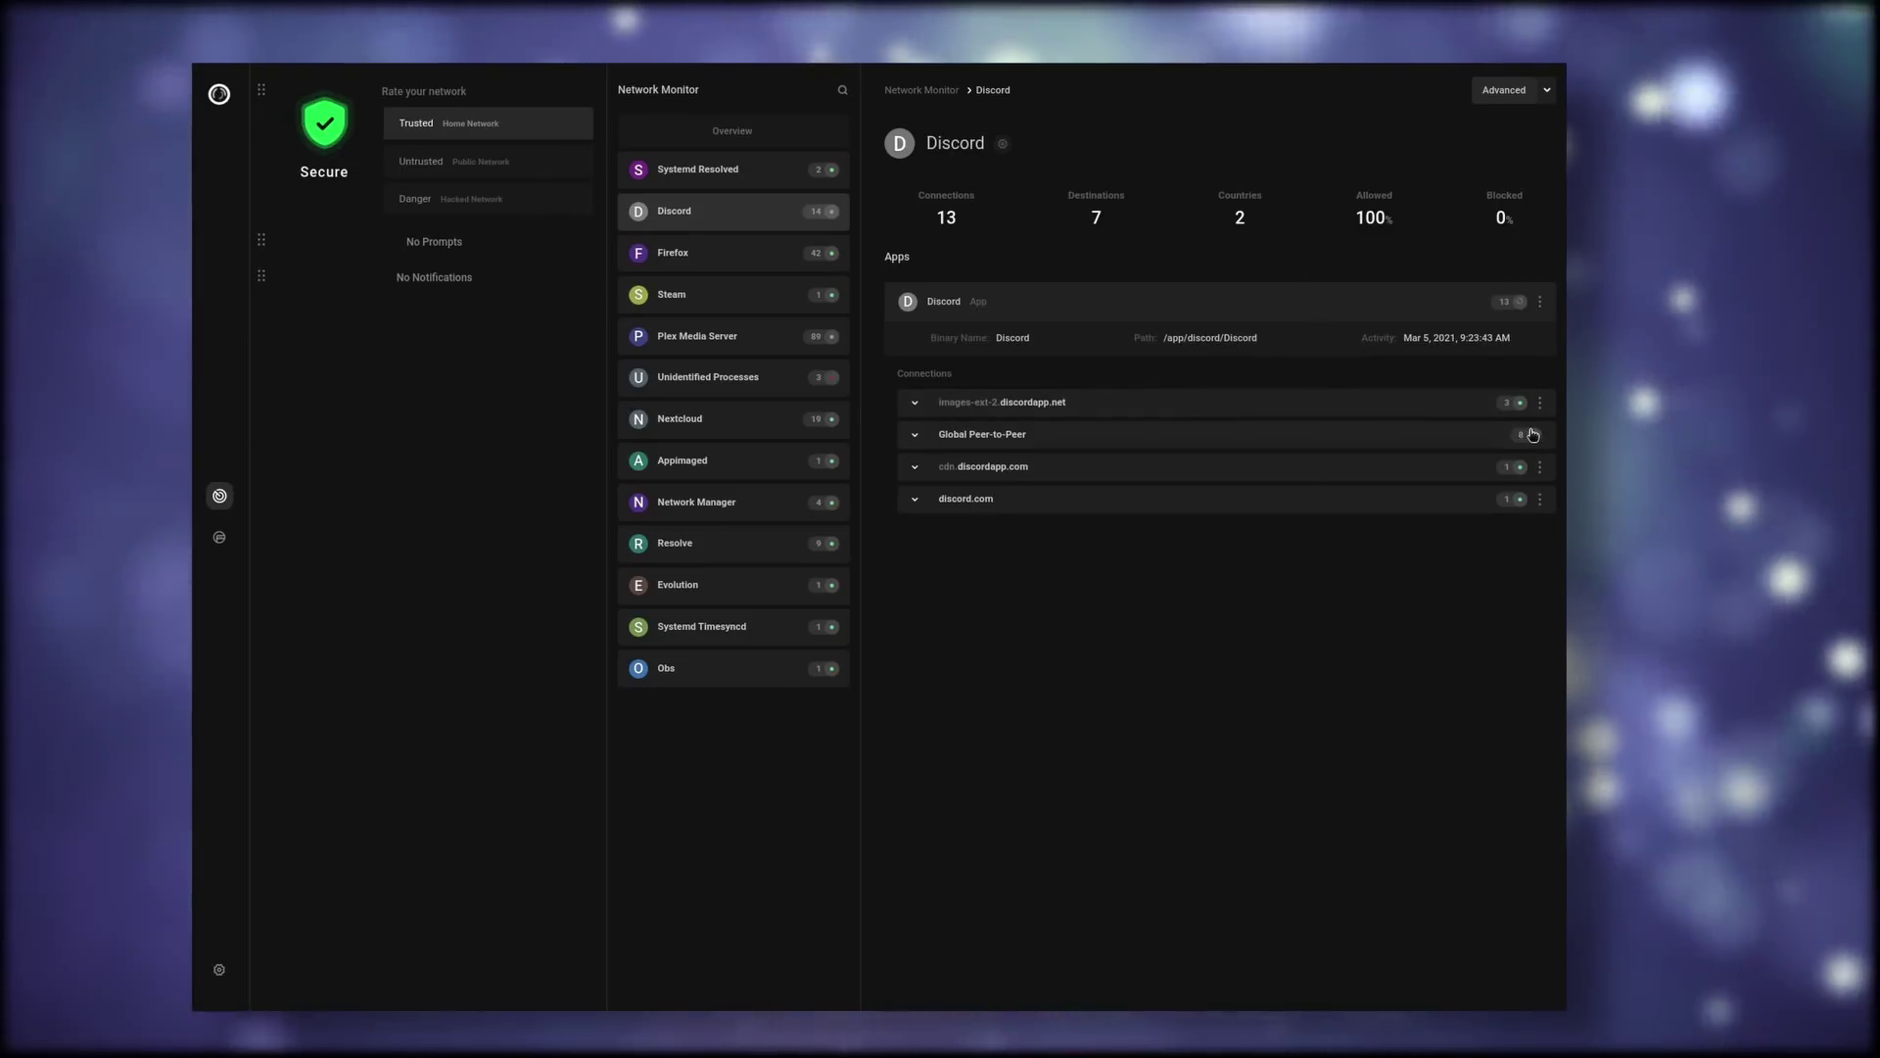
{"action": "left_click", "coordinate": [1317, 434]}
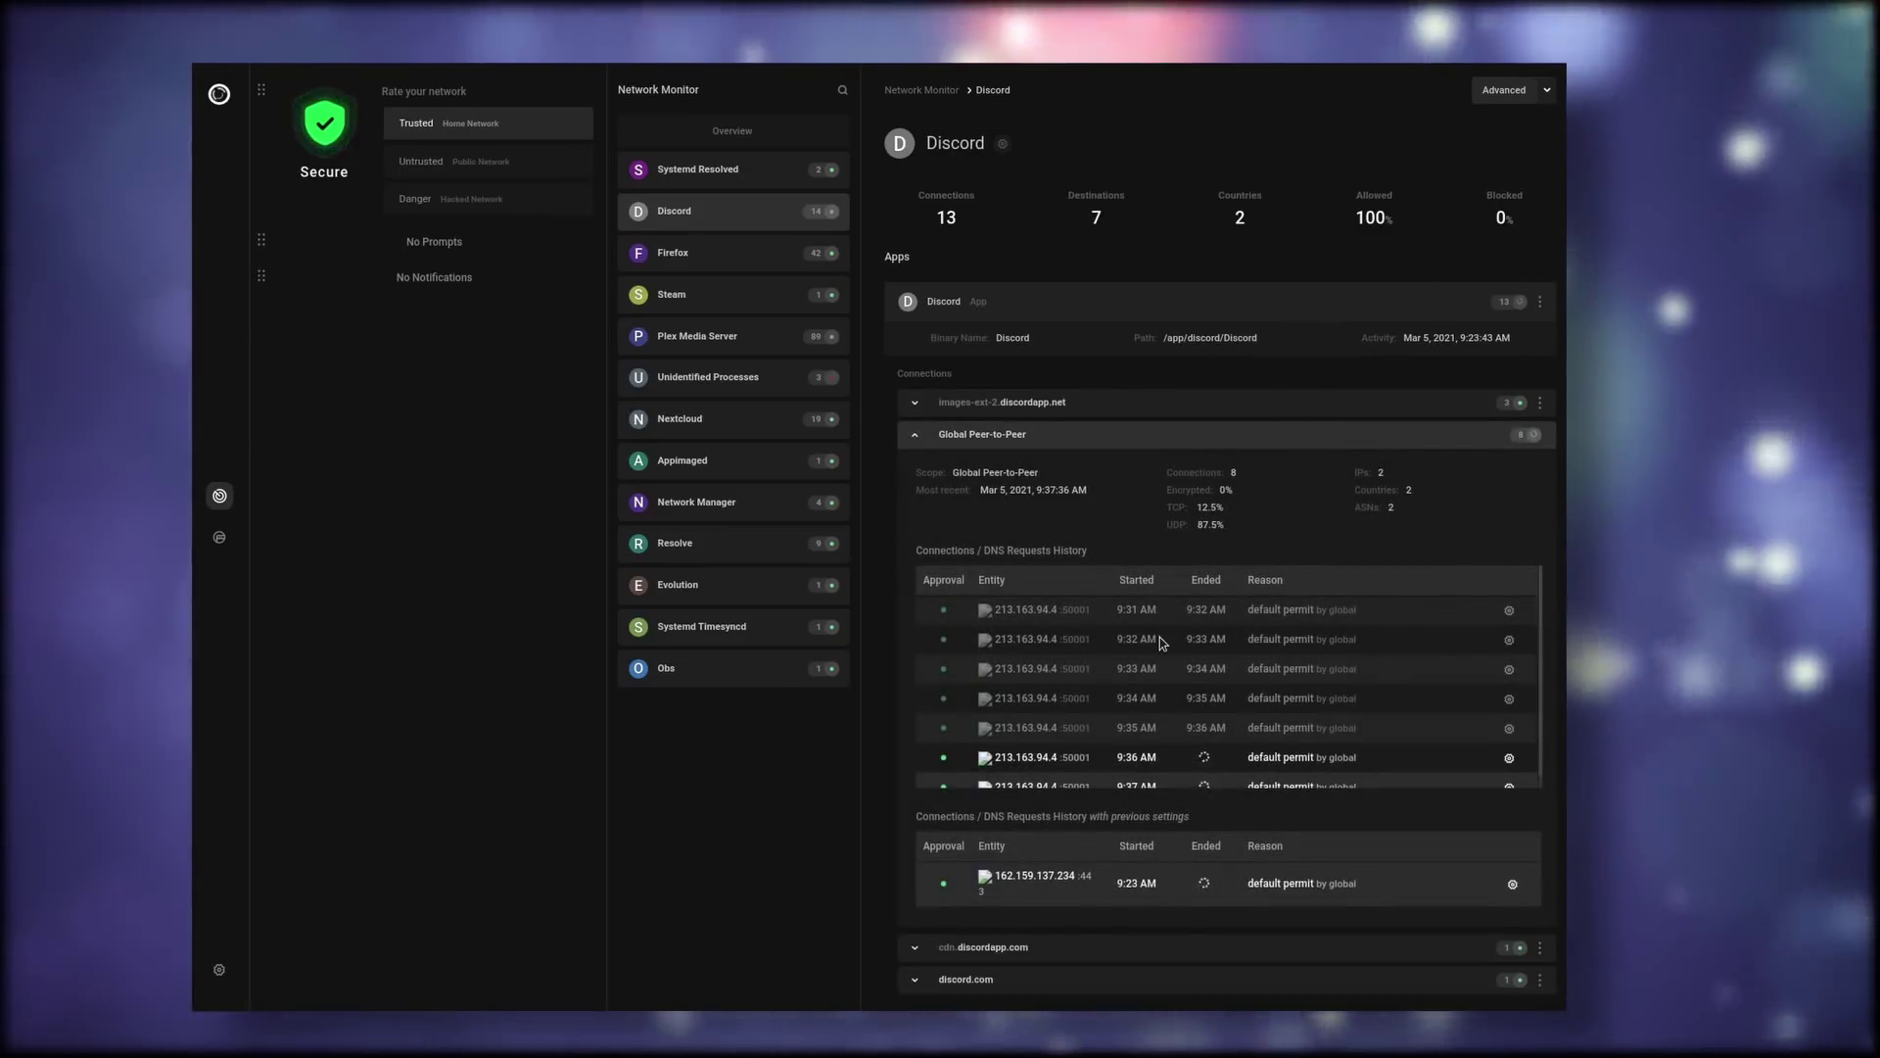
{"action": "scroll", "coordinate": [1165, 641], "scroll_direction": "down", "scroll_amount": 1}
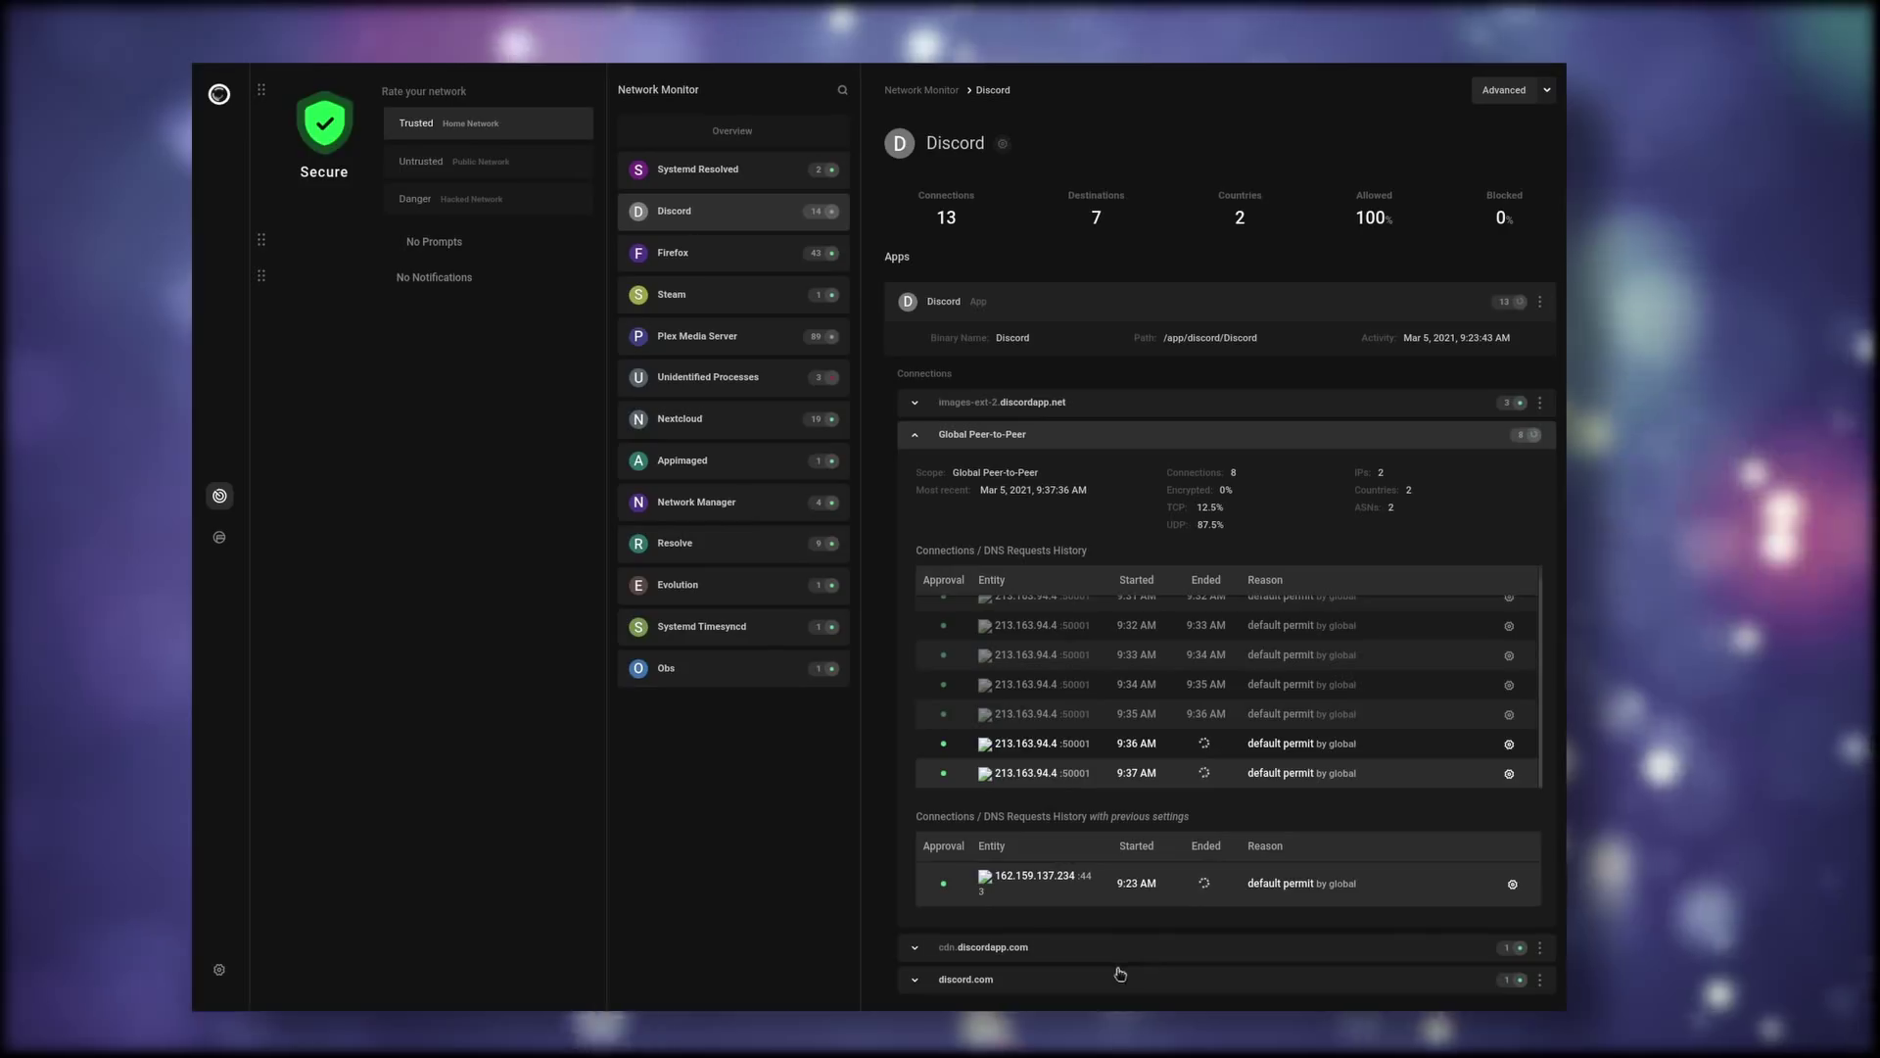
{"action": "left_click", "coordinate": [1030, 947]}
{"action": "scroll", "coordinate": [1188, 797], "scroll_direction": "down", "scroll_amount": 3}
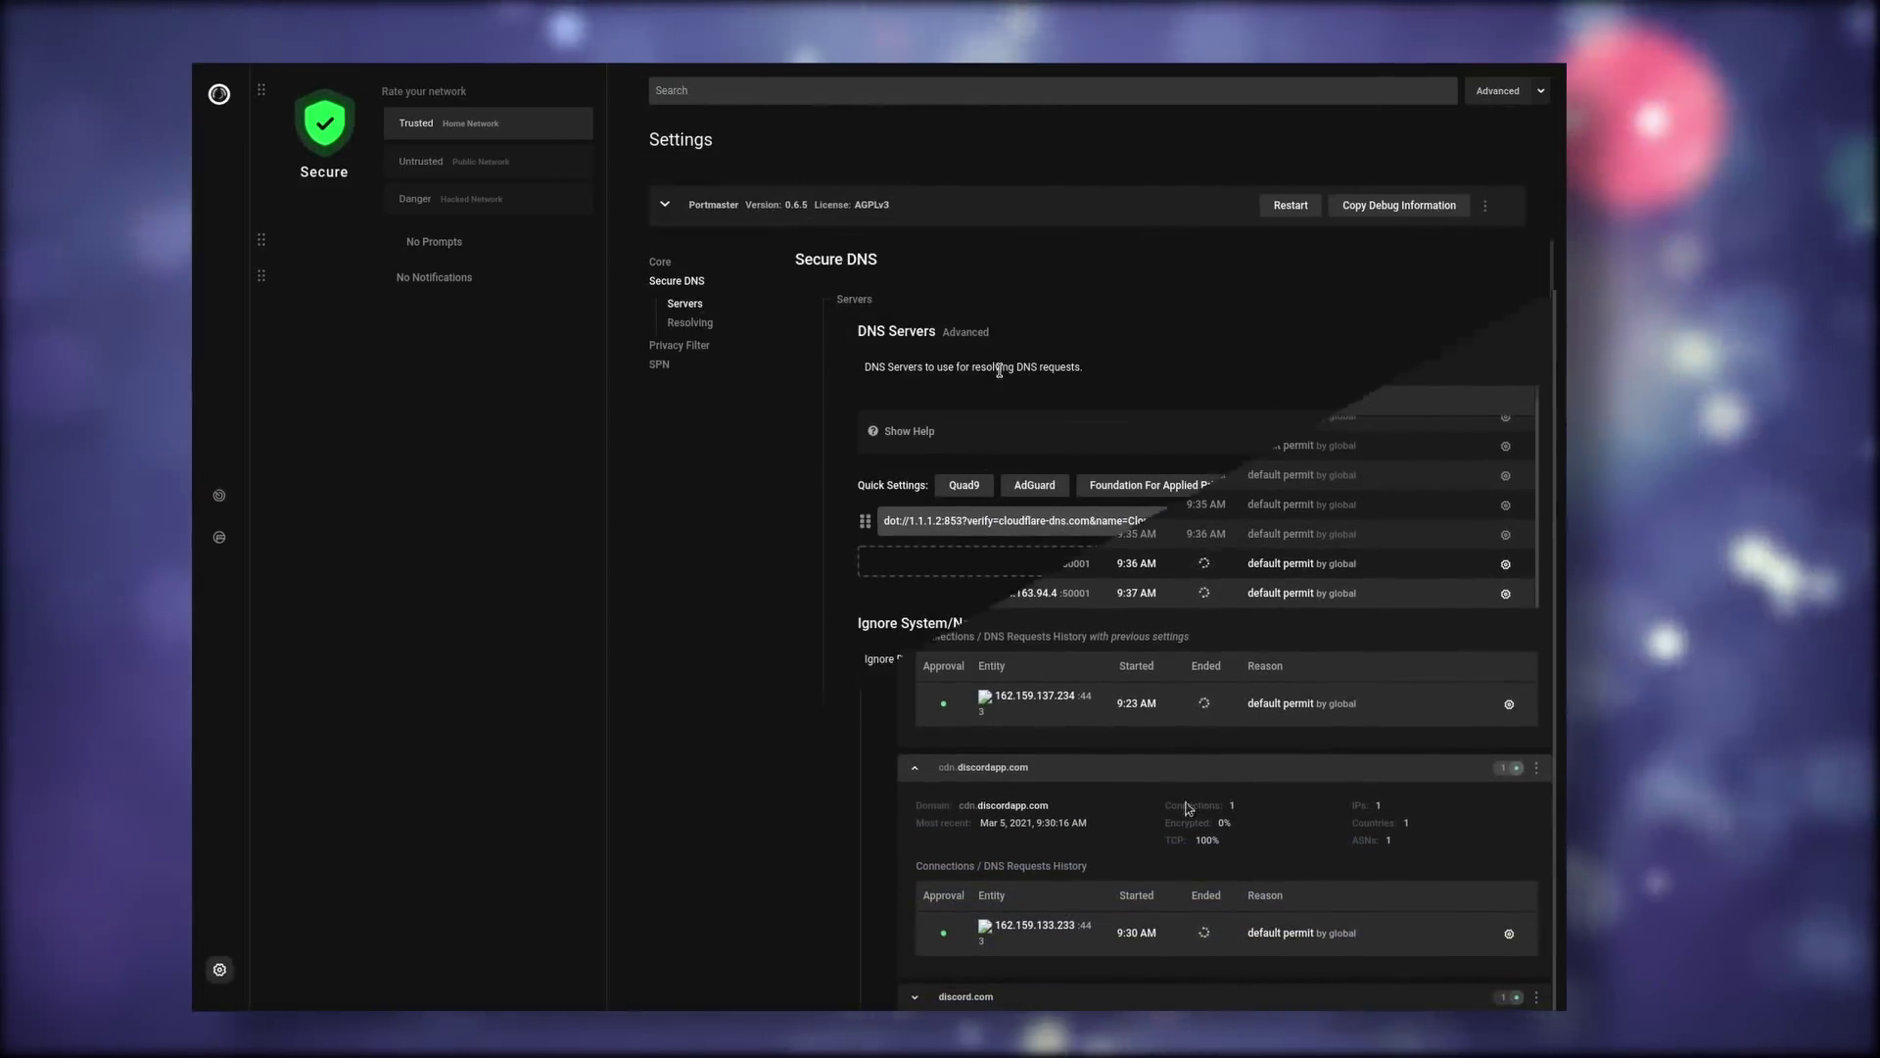
Step: Browse the DNS Servers, DNS Filtering and SPN settings, returning to Plex Media Server's General section
{"action": "left_click_drag", "start_coordinate": [893, 375], "coordinate": [984, 368]}
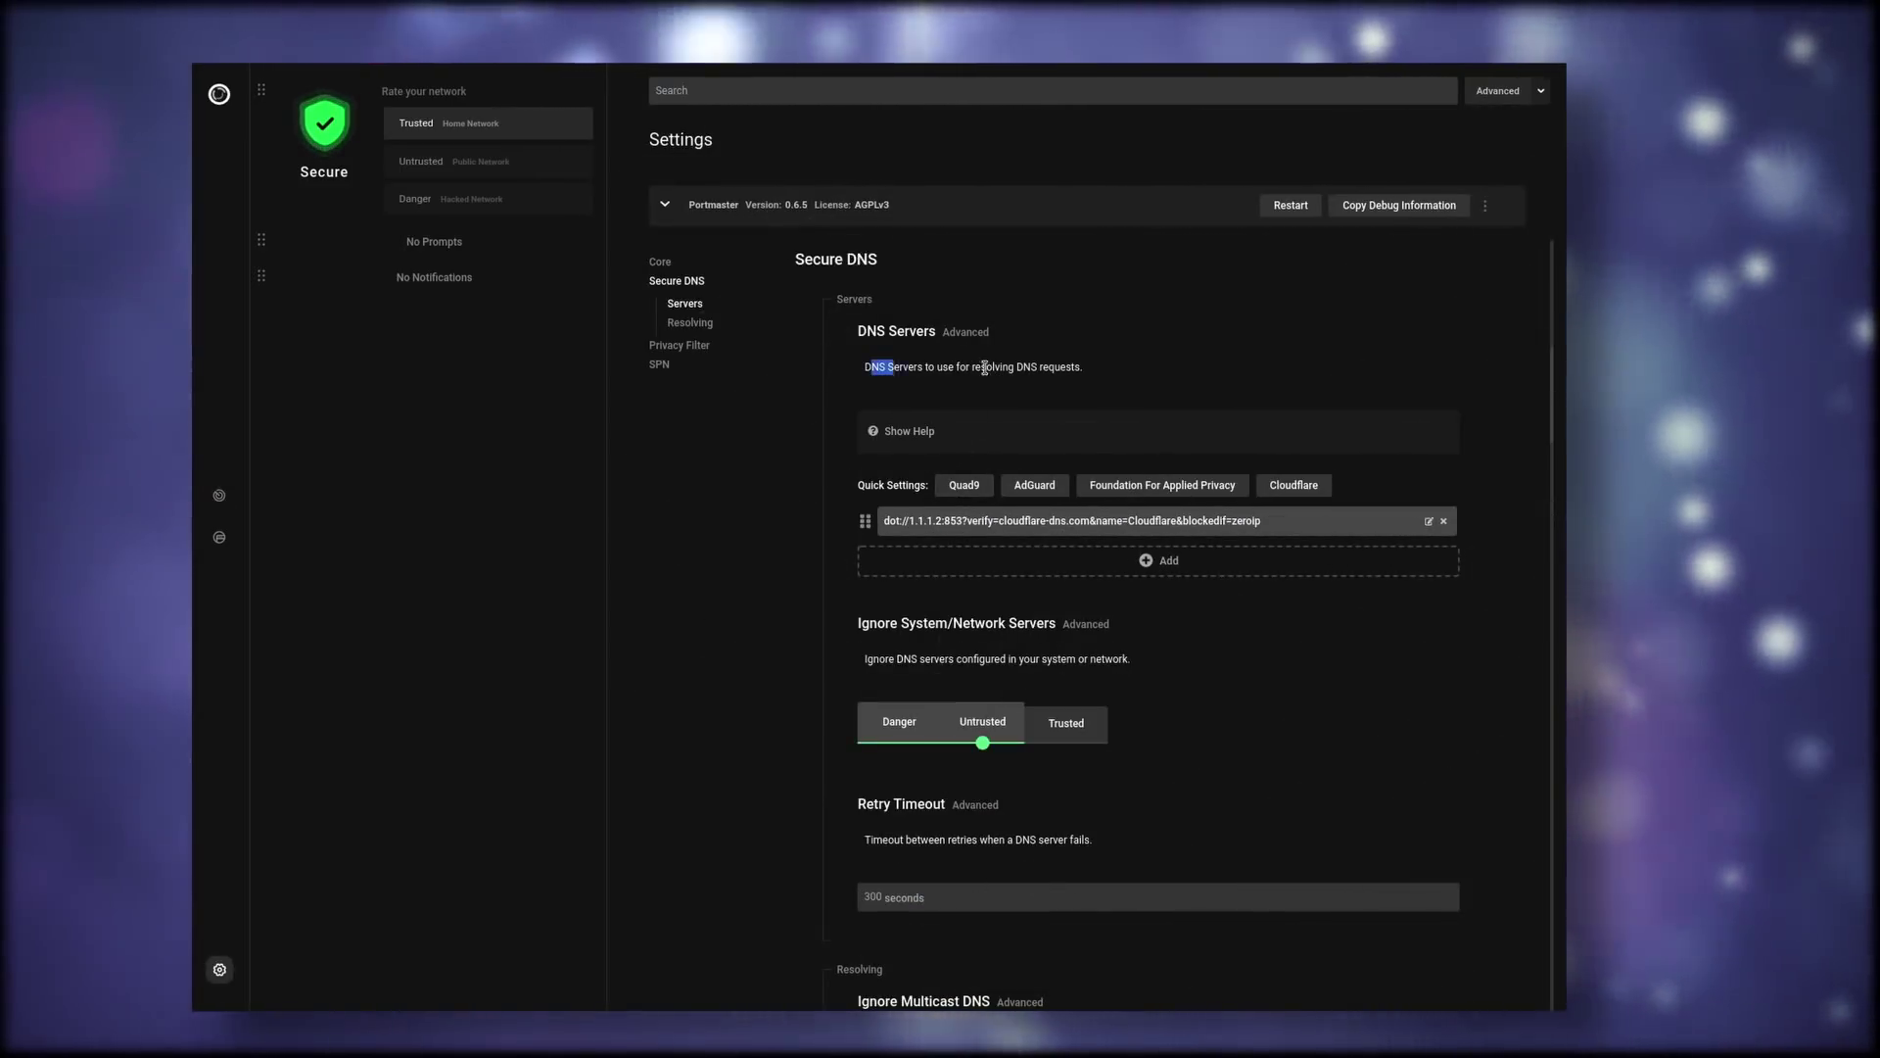
{"action": "left_click", "coordinate": [1104, 376]}
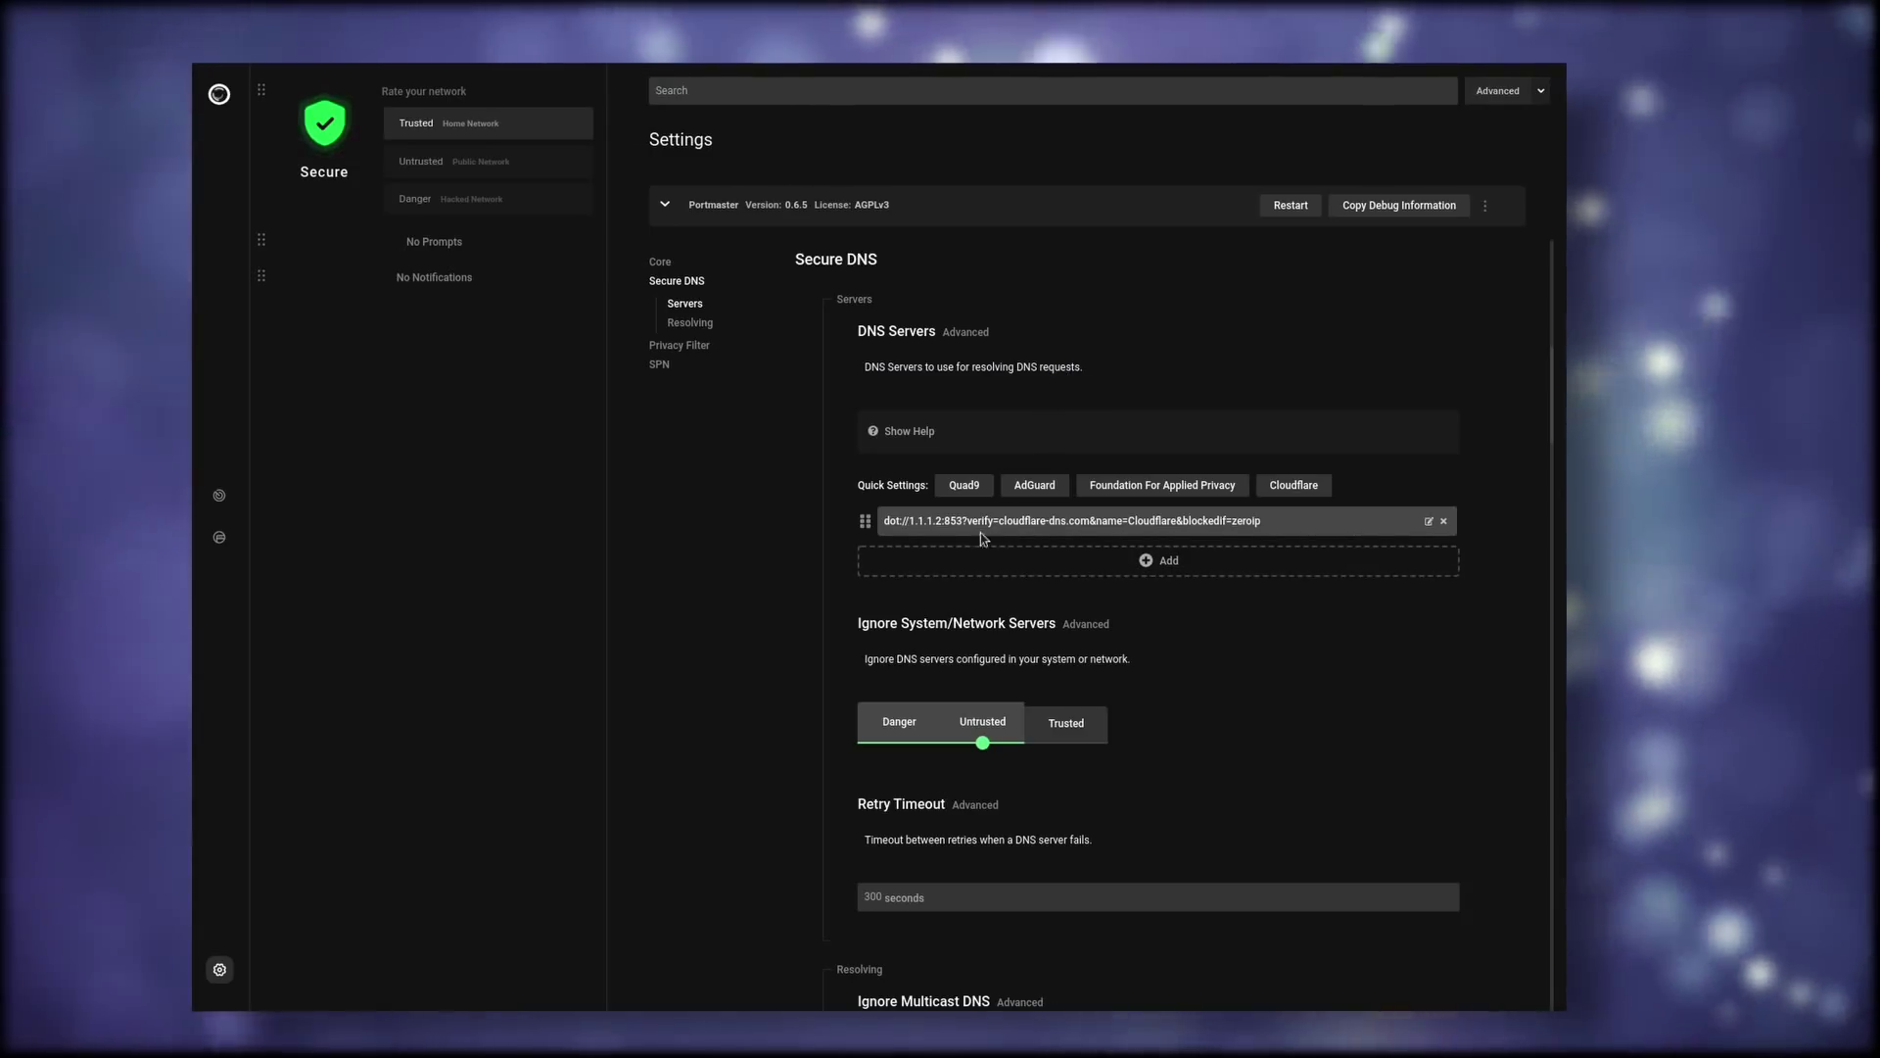
{"action": "triple_click", "coordinate": [907, 522]}
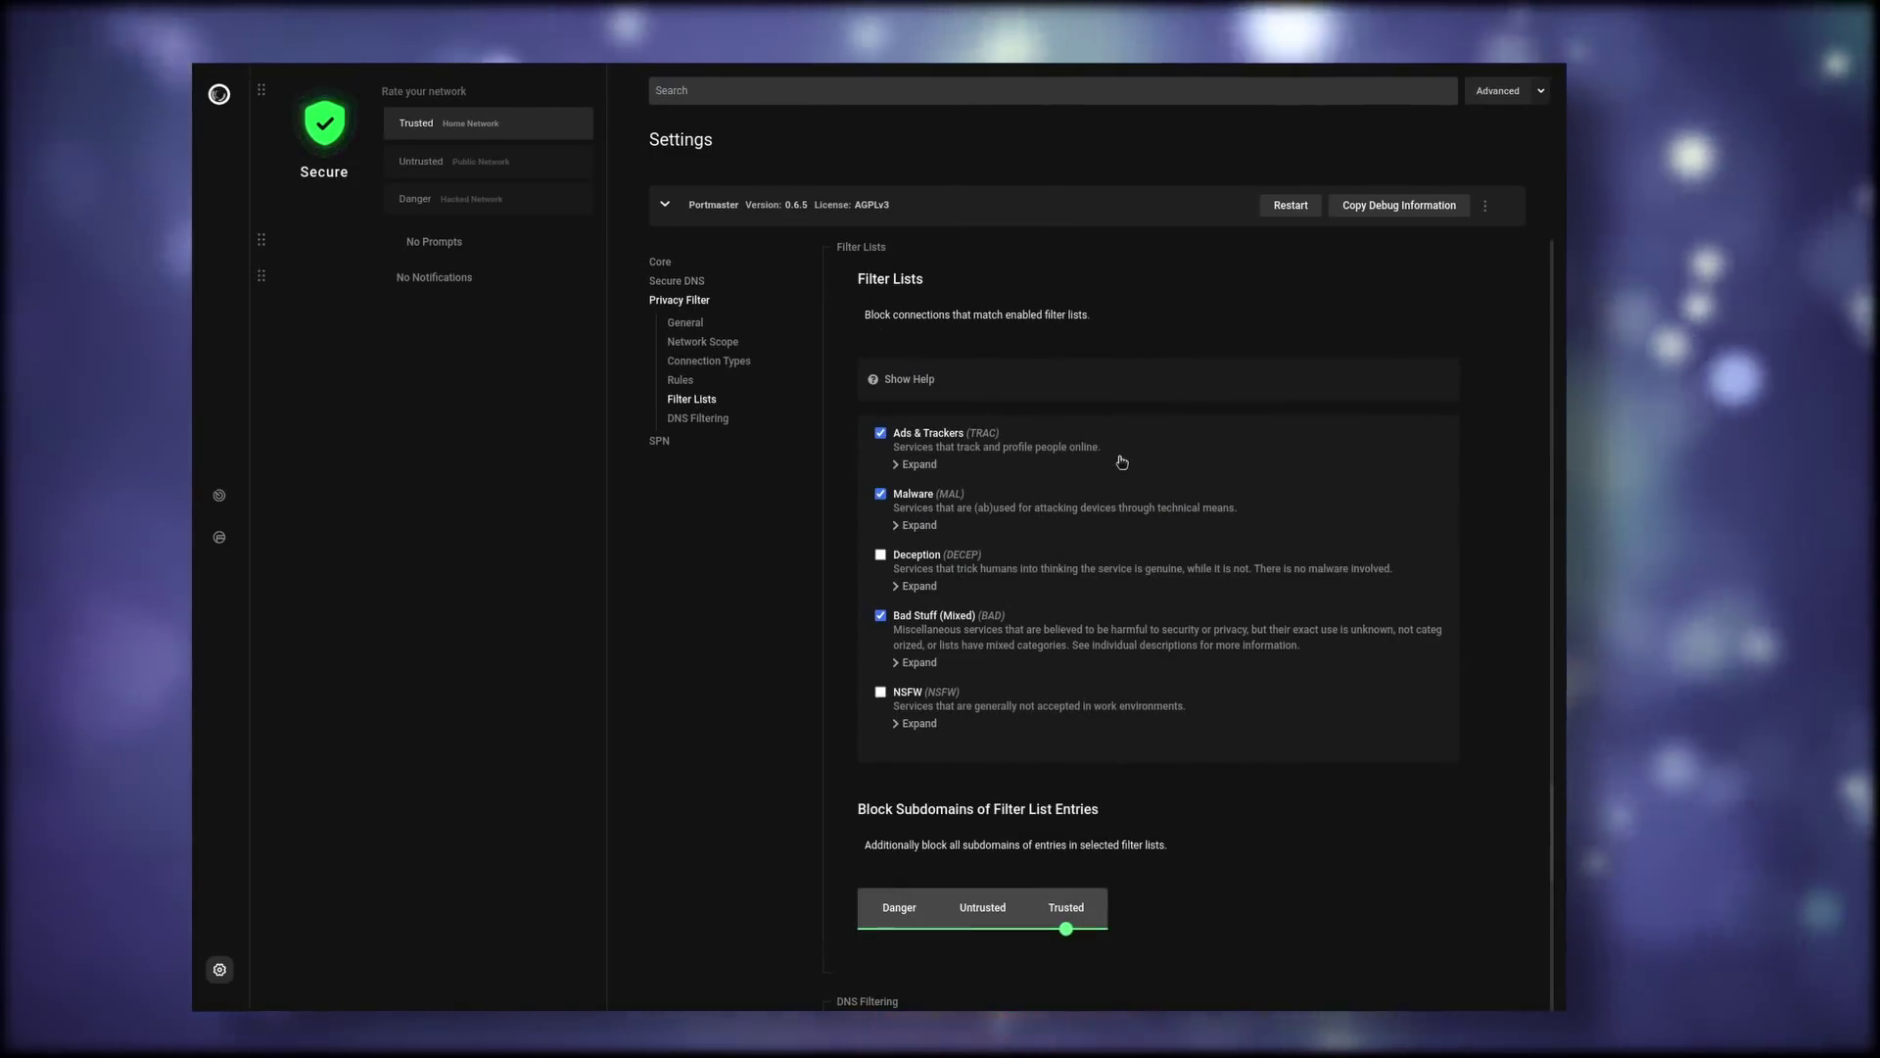
{"action": "left_click", "coordinate": [698, 418]}
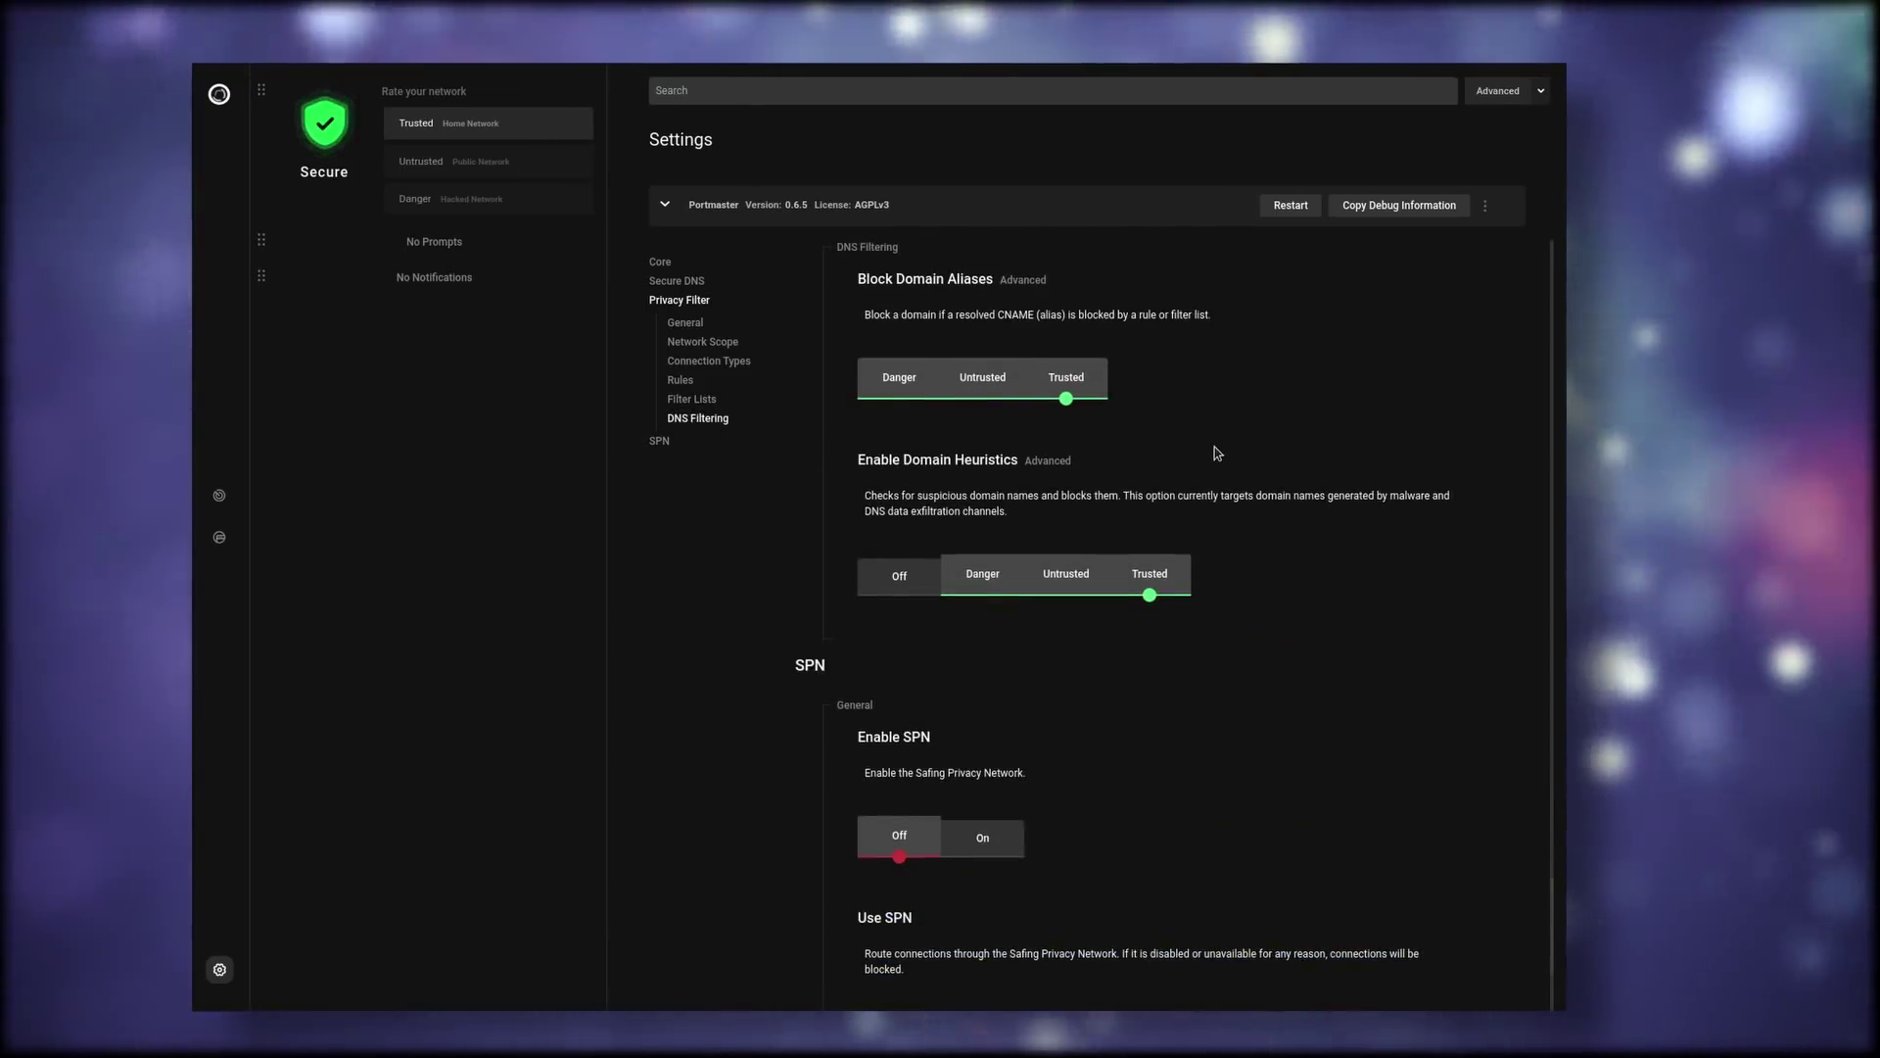
{"action": "left_click", "coordinate": [687, 447]}
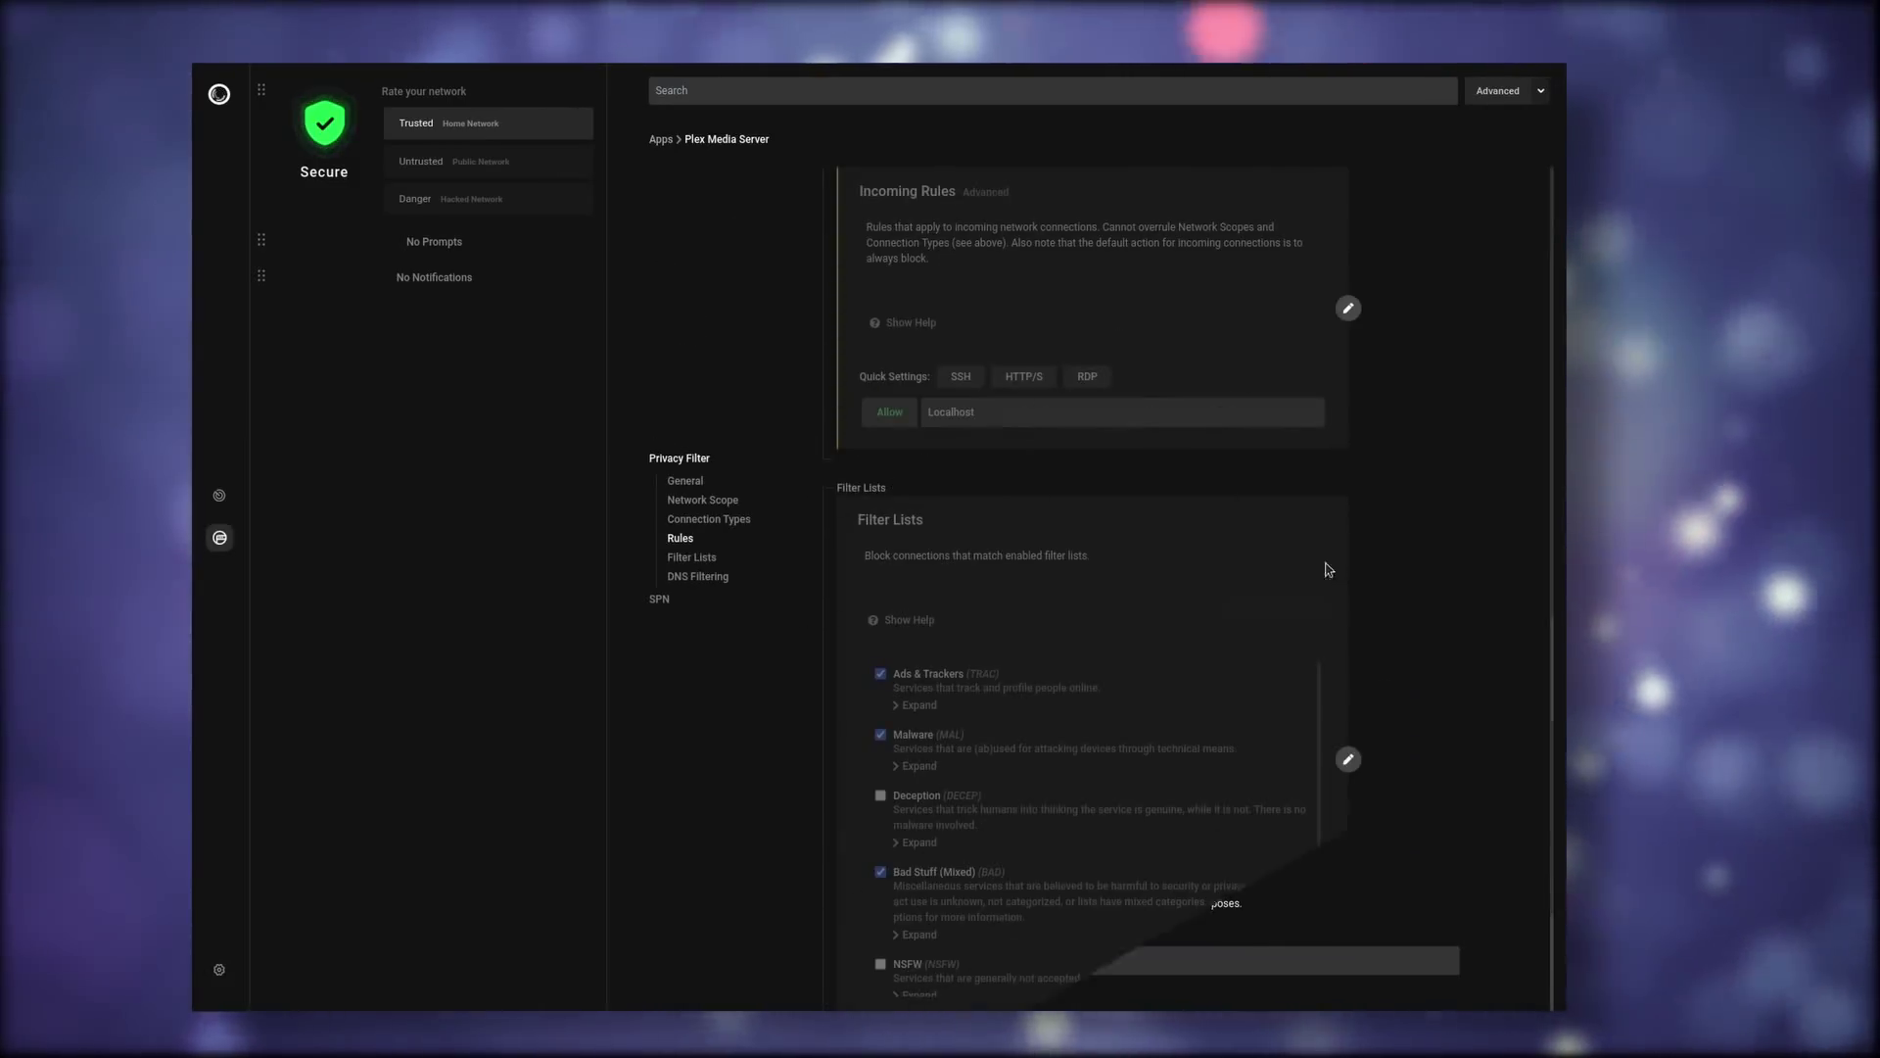
{"action": "left_click", "coordinate": [684, 480]}
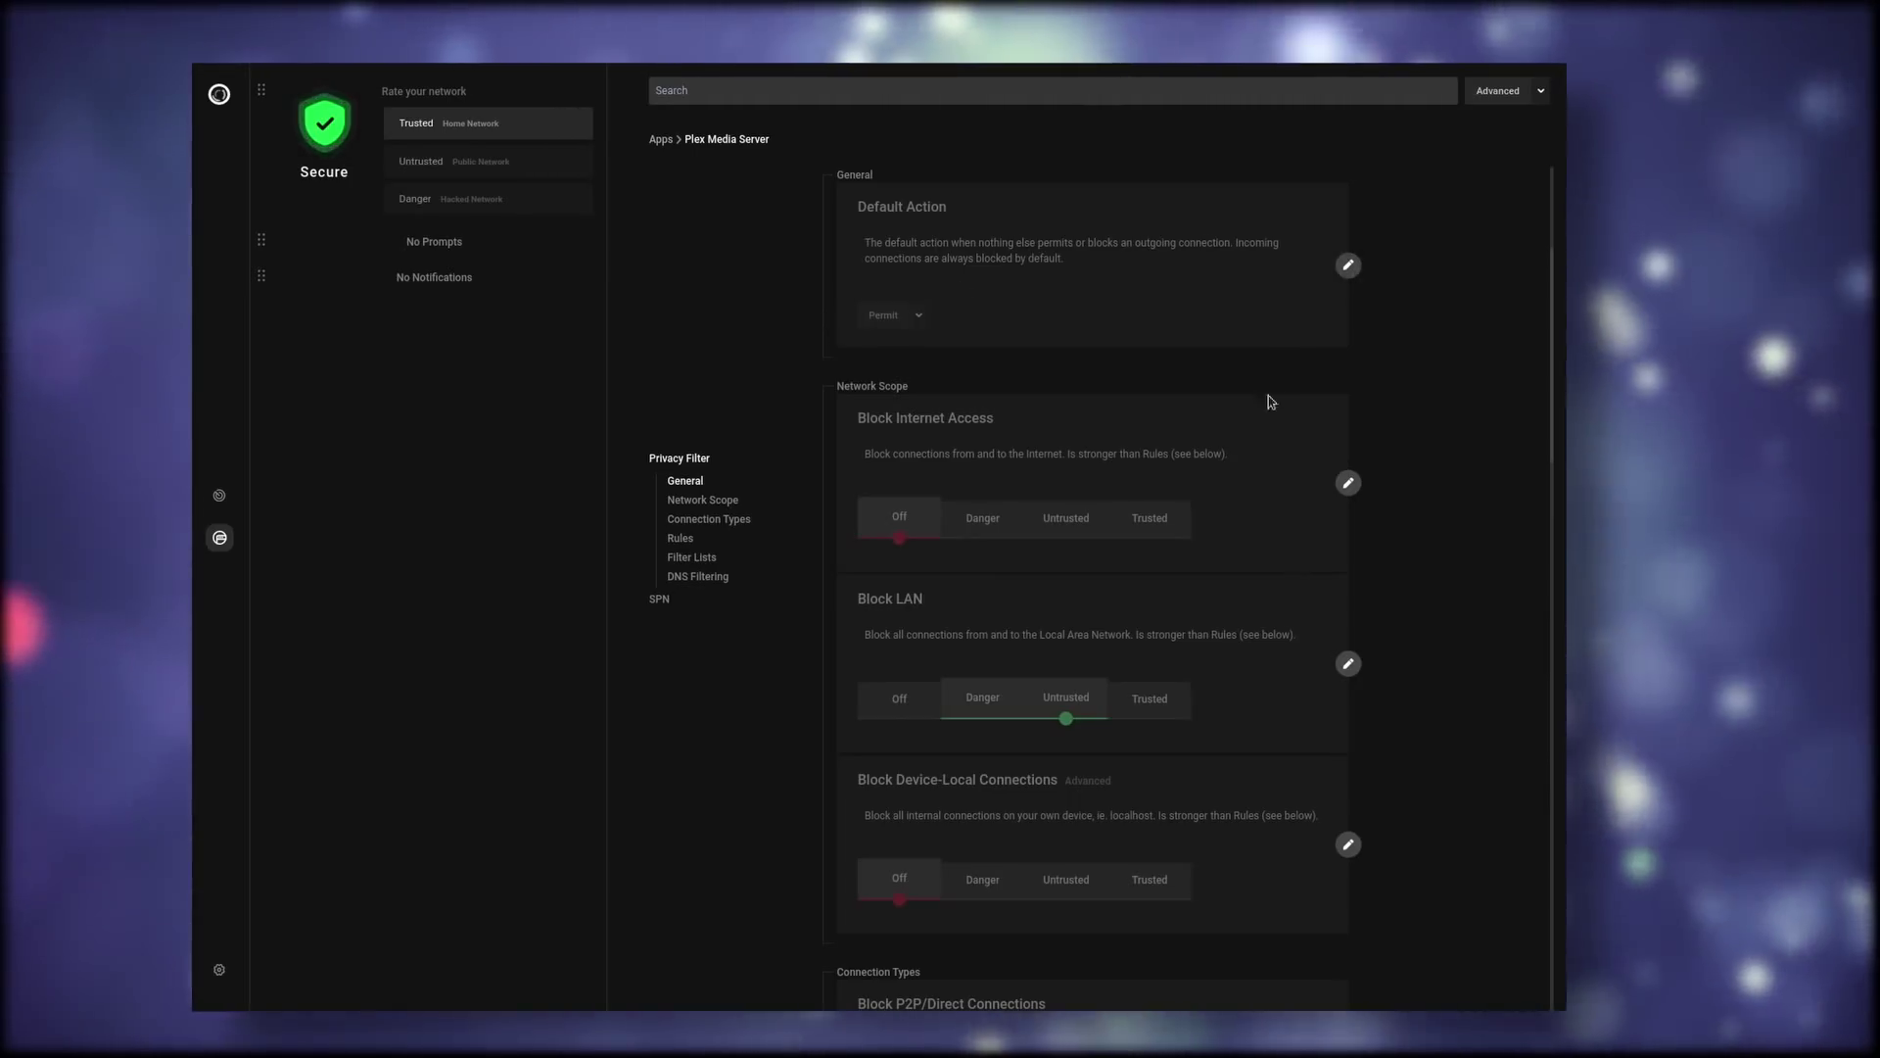
{"action": "scroll", "coordinate": [1259, 422], "scroll_direction": "down", "scroll_amount": 1}
{"action": "left_click", "coordinate": [1349, 392]}
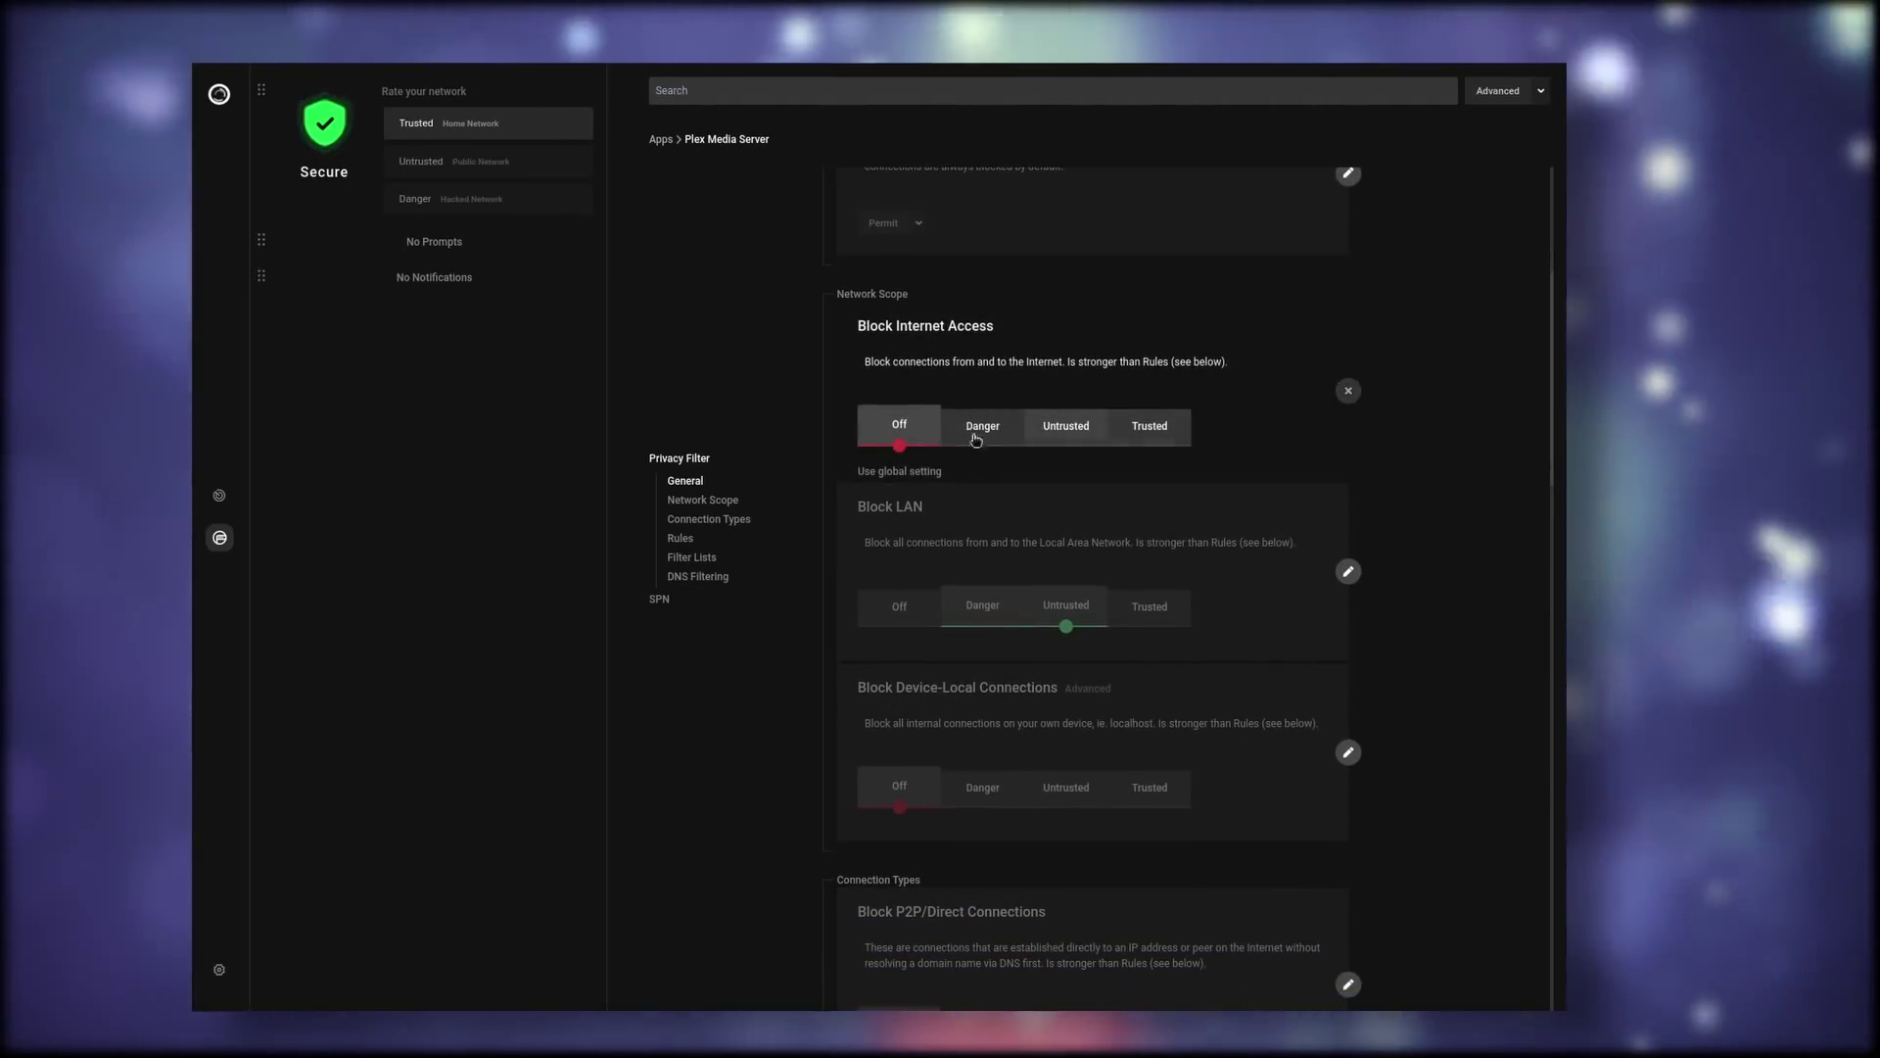
{"action": "left_click", "coordinate": [1348, 393]}
{"action": "scroll", "coordinate": [1317, 460], "scroll_direction": "down", "scroll_amount": 4}
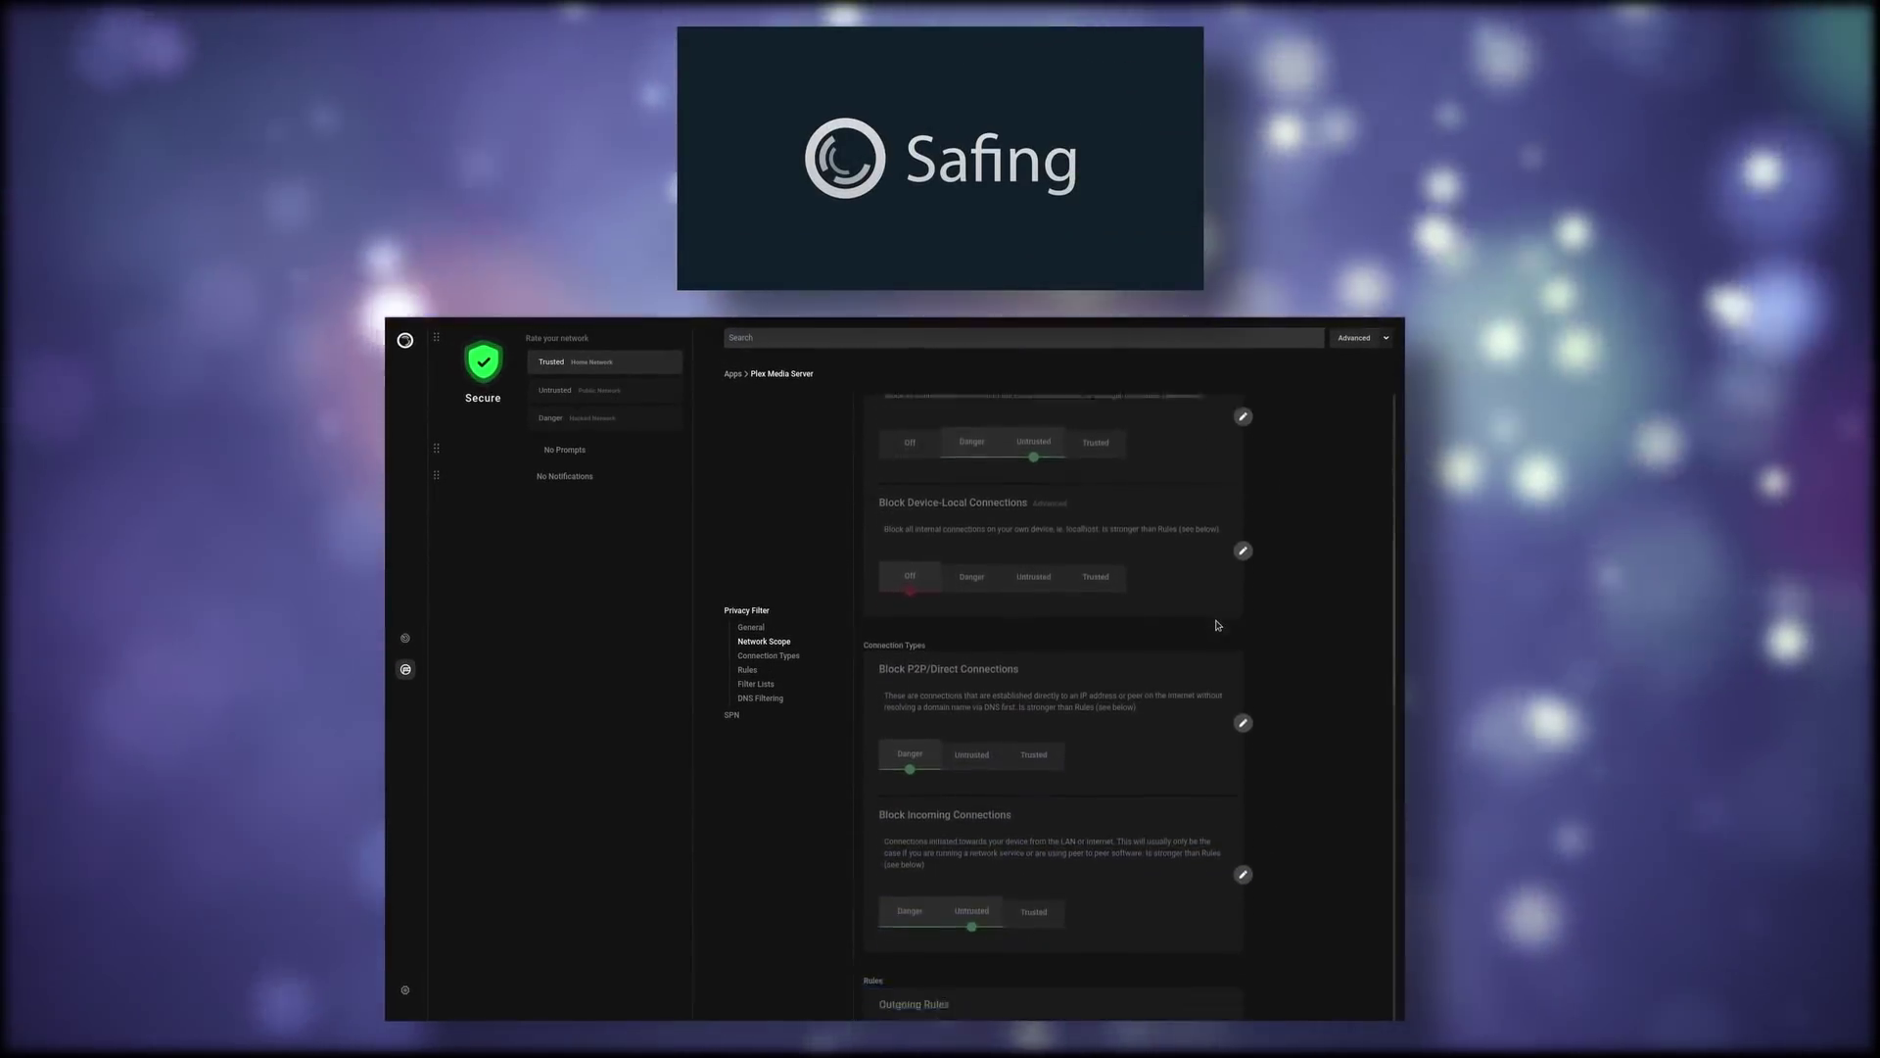
{"action": "scroll", "coordinate": [1216, 625], "scroll_direction": "down", "scroll_amount": 5}
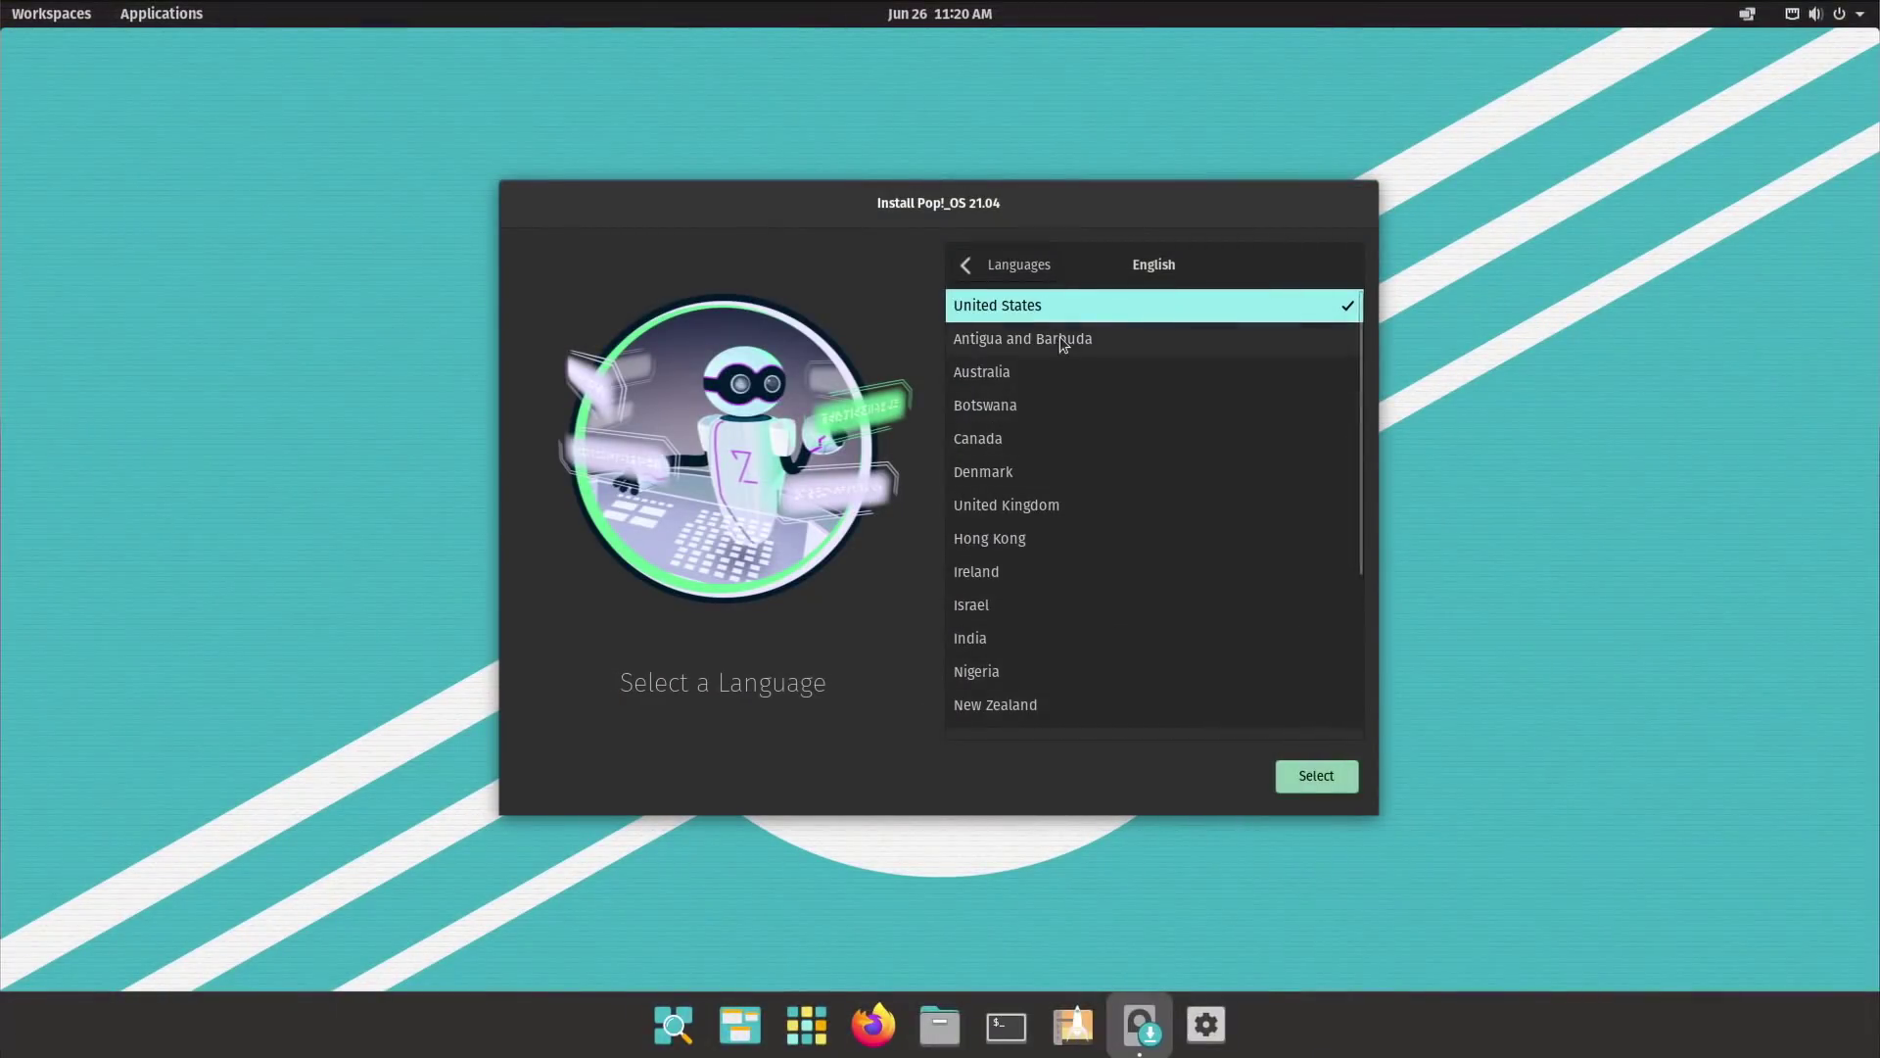
Step: Confirm United States as the installer's region
{"action": "scroll", "coordinate": [1373, 440], "scroll_direction": "down", "scroll_amount": 3}
{"action": "scroll", "coordinate": [1367, 358], "scroll_direction": "up", "scroll_amount": 3}
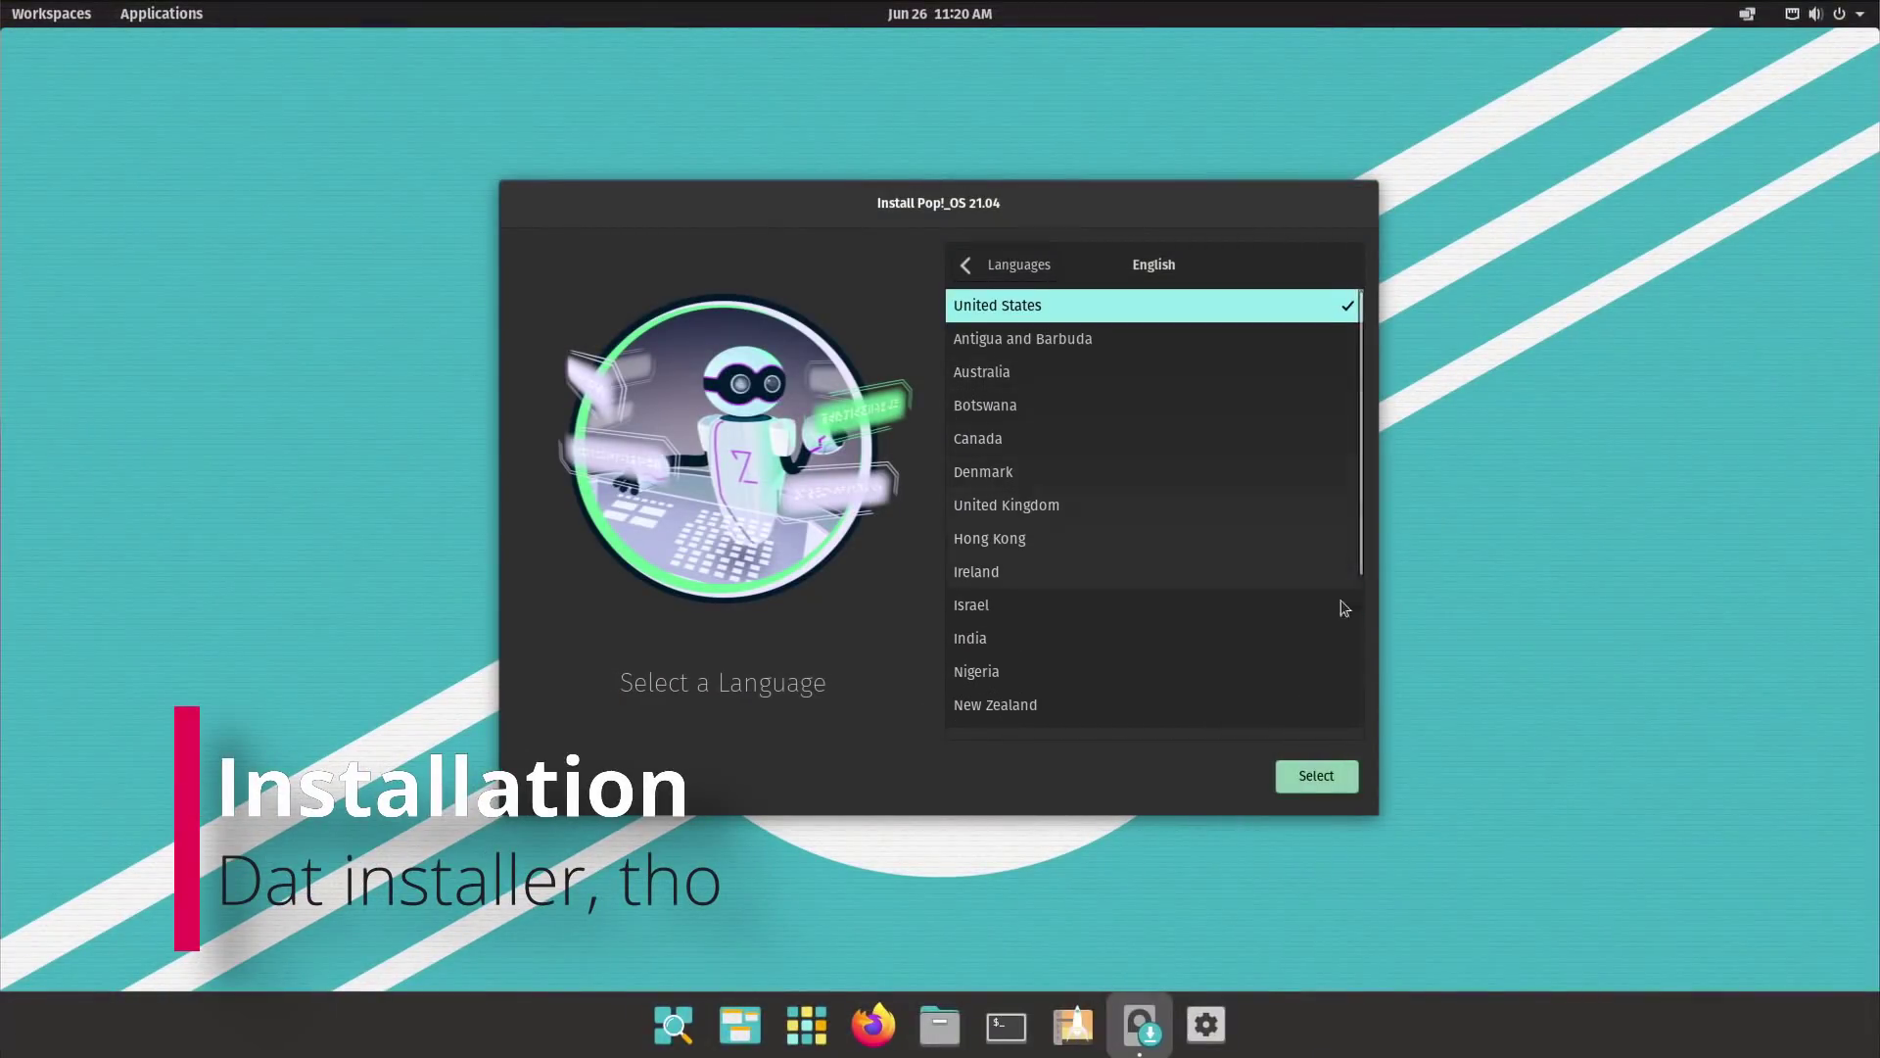
{"action": "left_click", "coordinate": [1318, 776]}
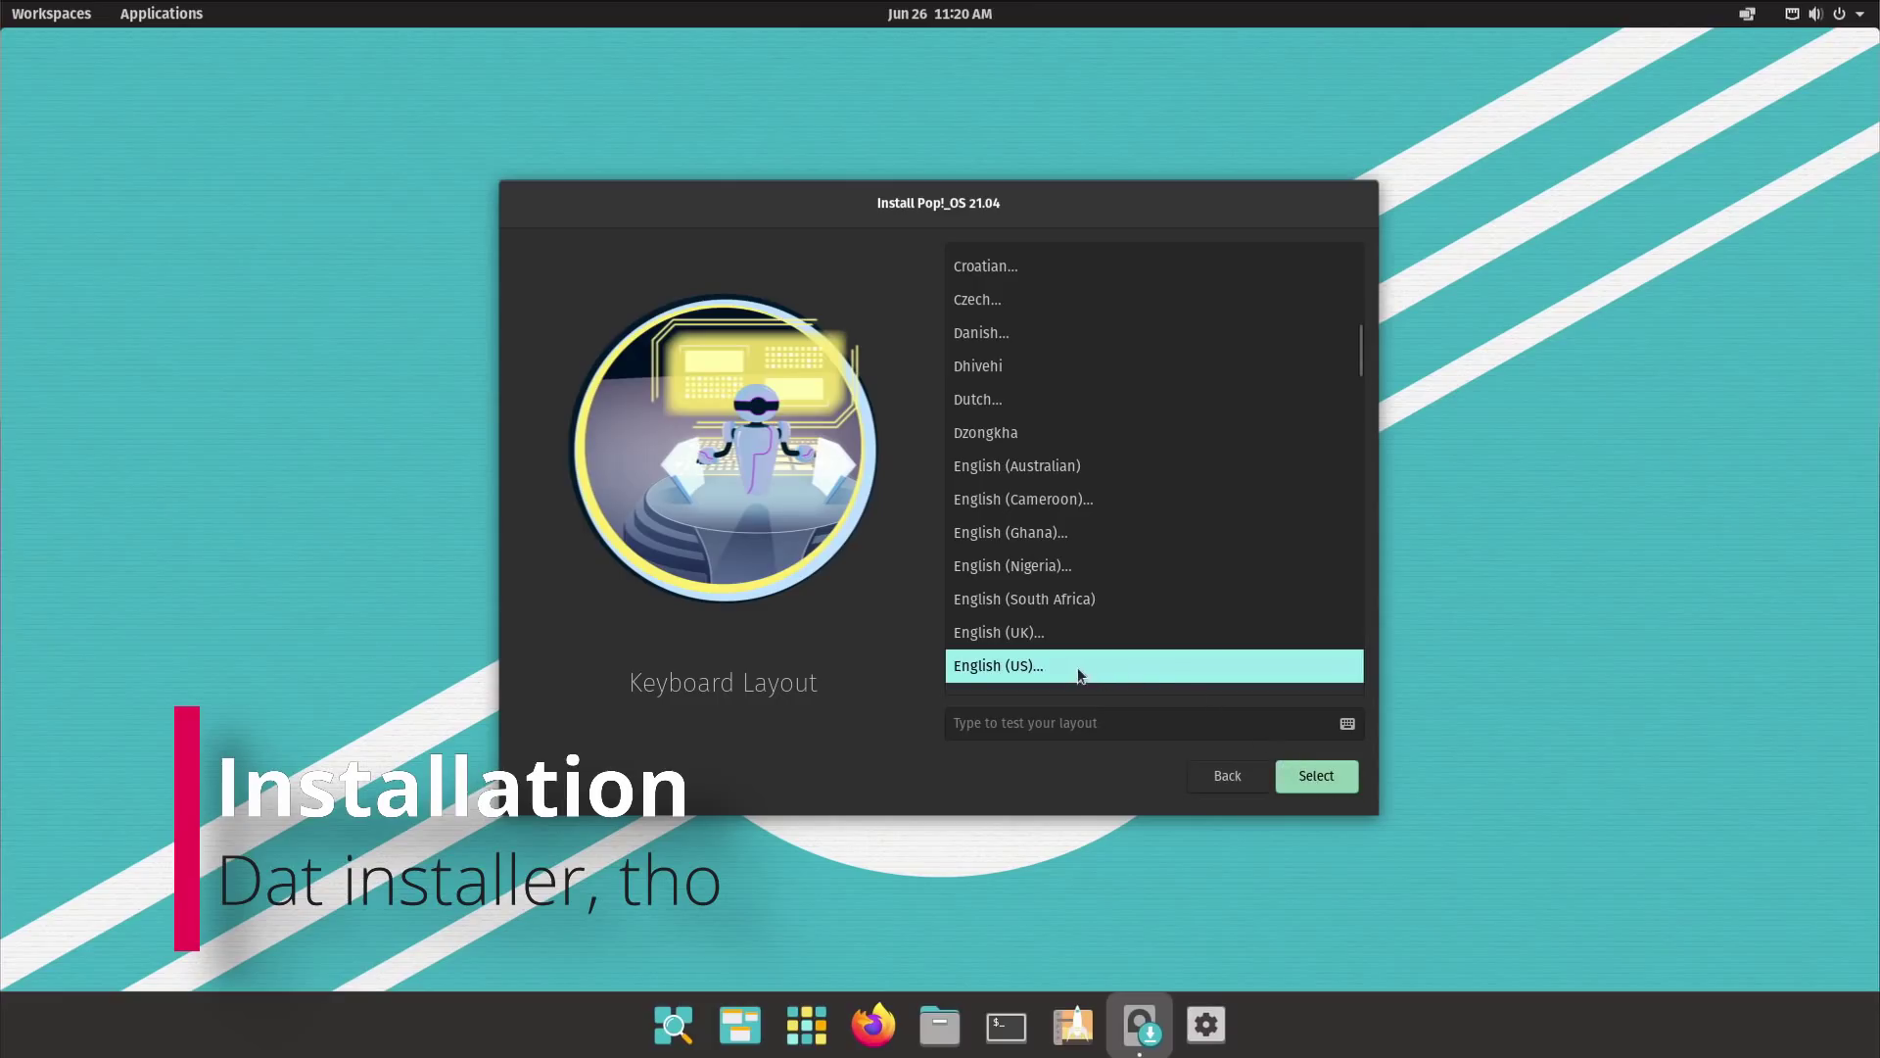
Step: Choose the French (AZERTY) keyboard layout and continue to the Install step
{"action": "left_click", "coordinate": [1081, 675]}
{"action": "left_click", "coordinate": [962, 266]}
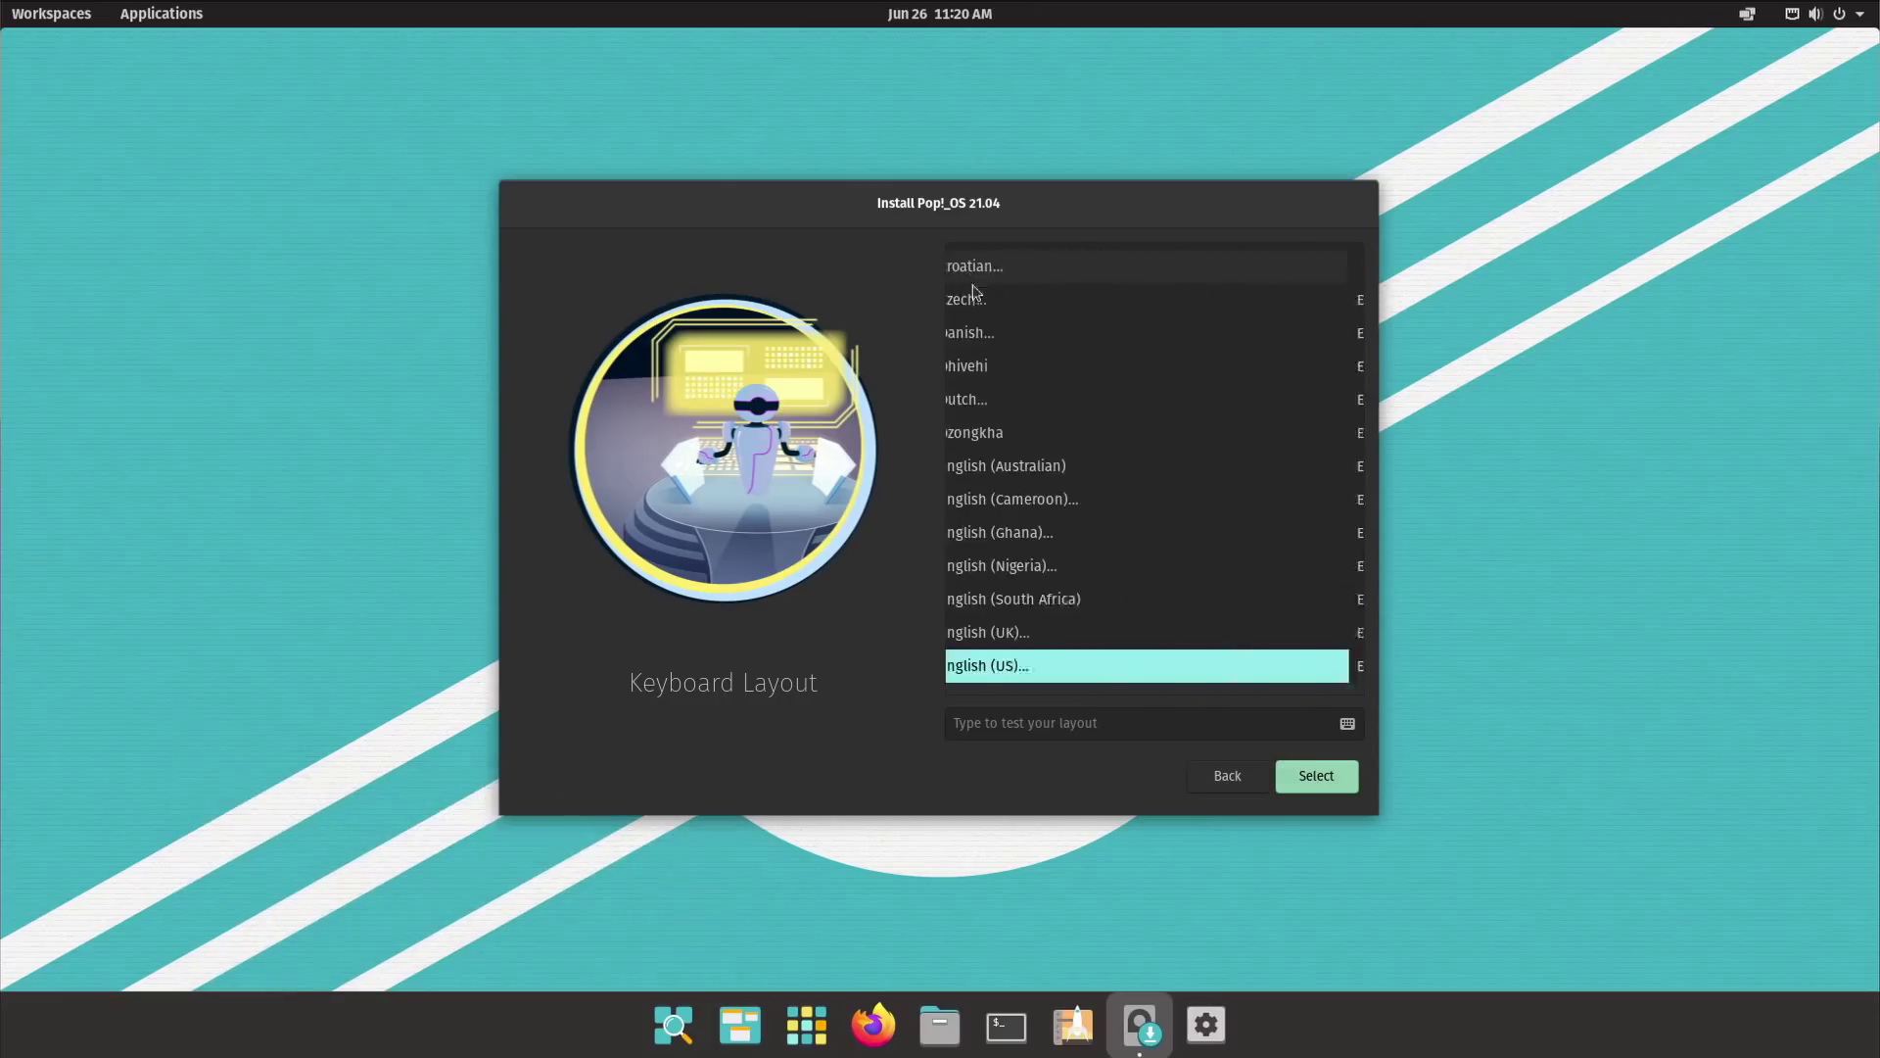
{"action": "scroll", "coordinate": [1091, 512], "scroll_direction": "down", "scroll_amount": 5}
{"action": "left_click", "coordinate": [1029, 532]}
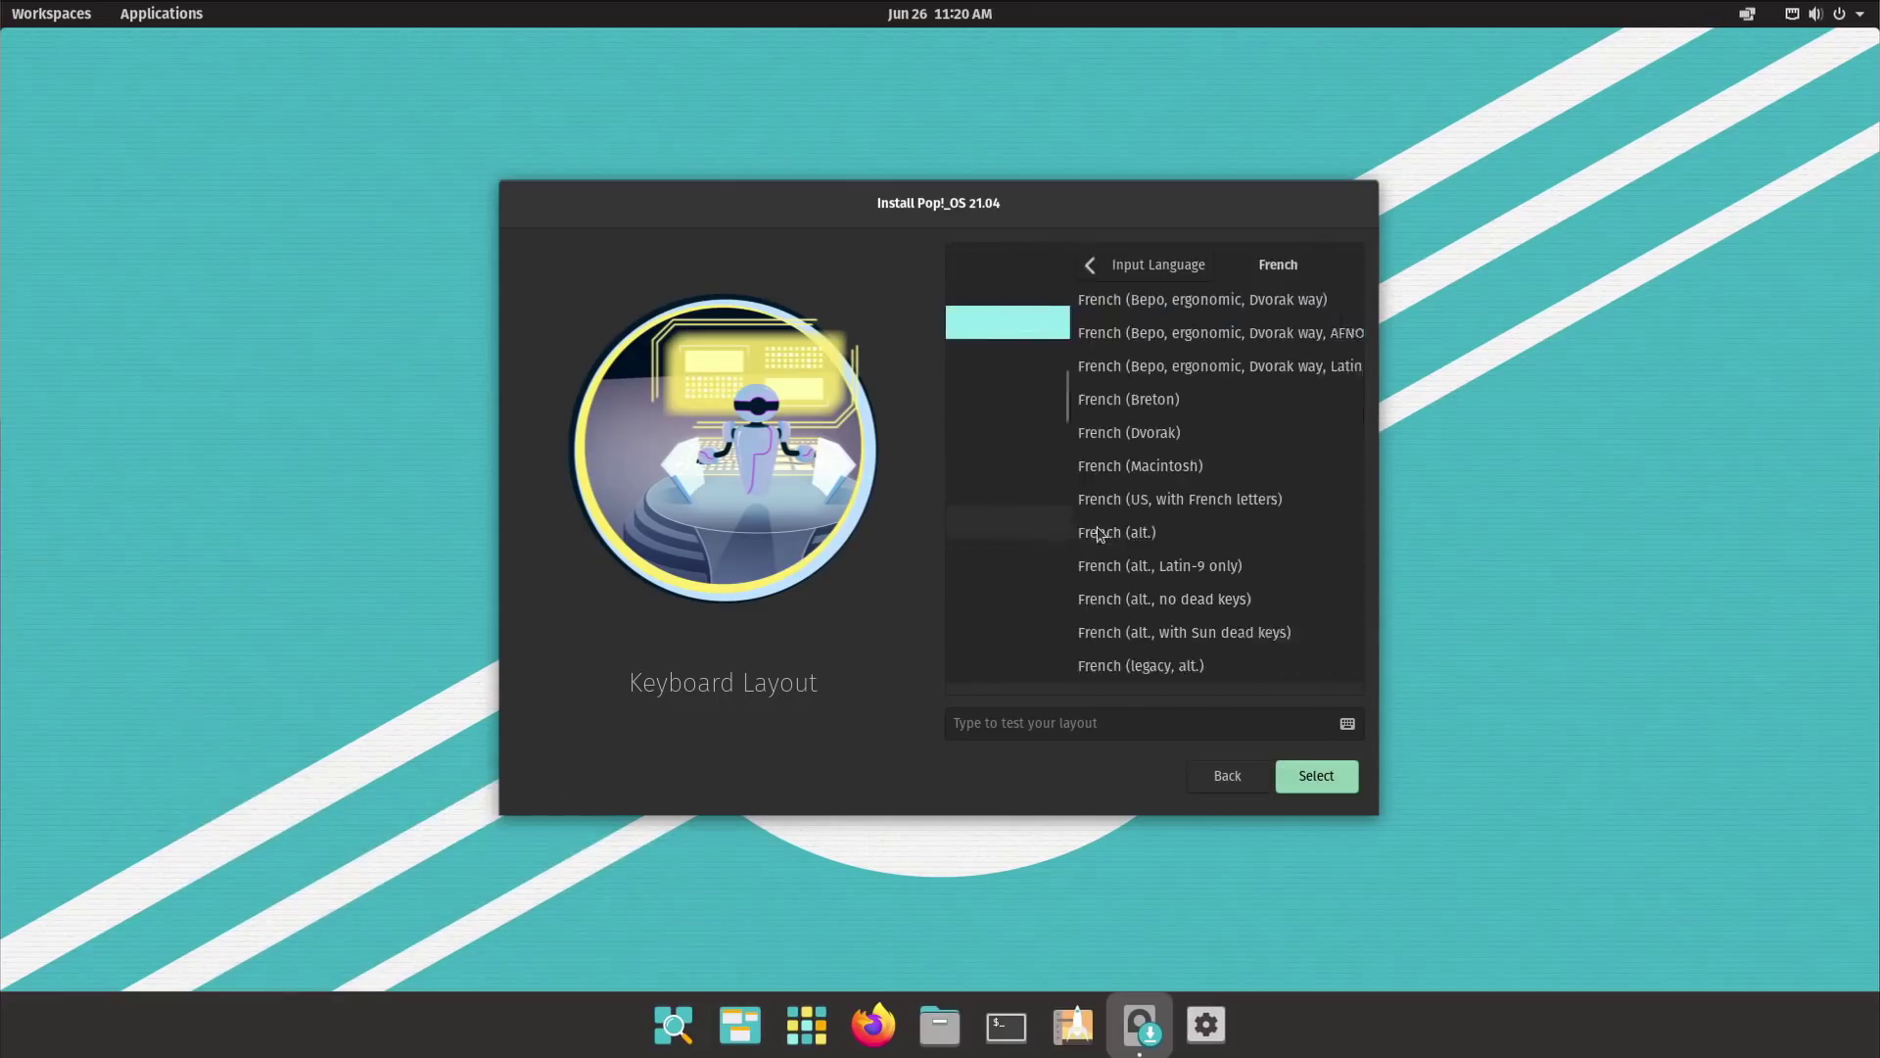
{"action": "scroll", "coordinate": [1058, 490], "scroll_direction": "down", "scroll_amount": 3}
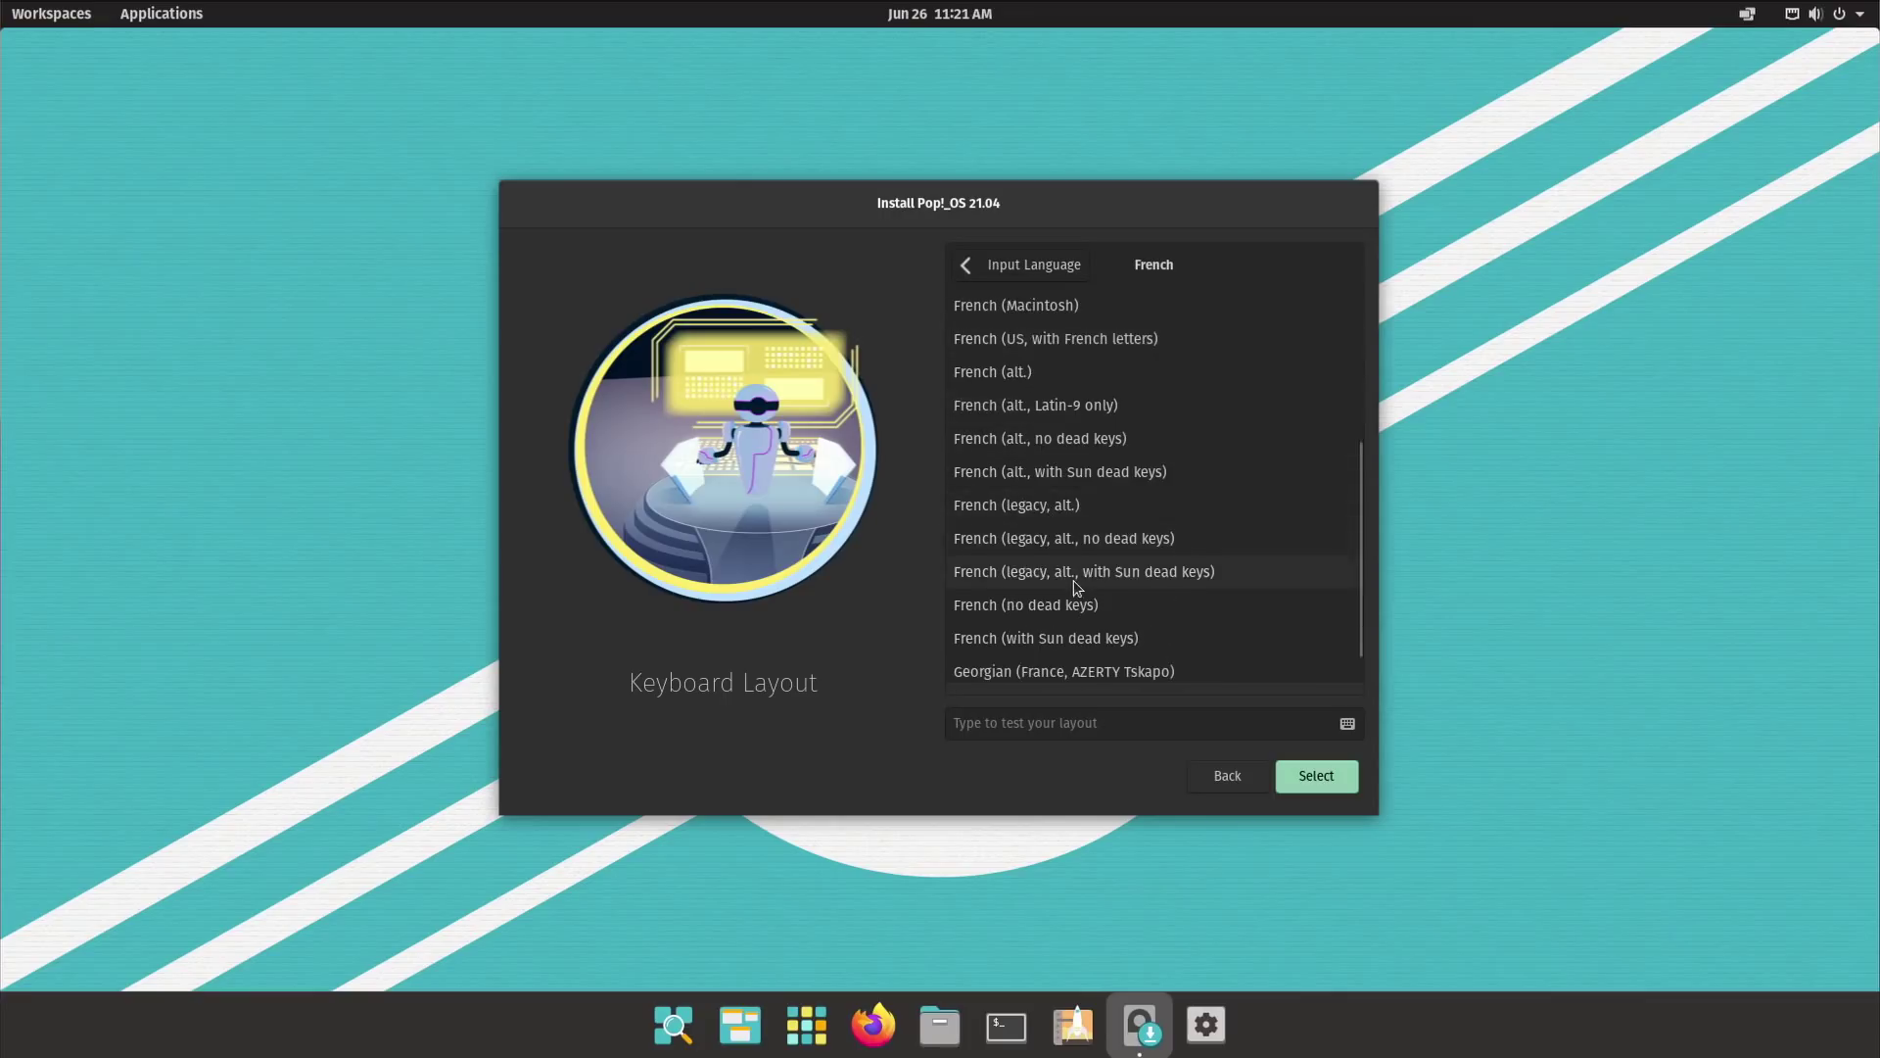
{"action": "scroll", "coordinate": [1073, 440], "scroll_direction": "up", "scroll_amount": 4}
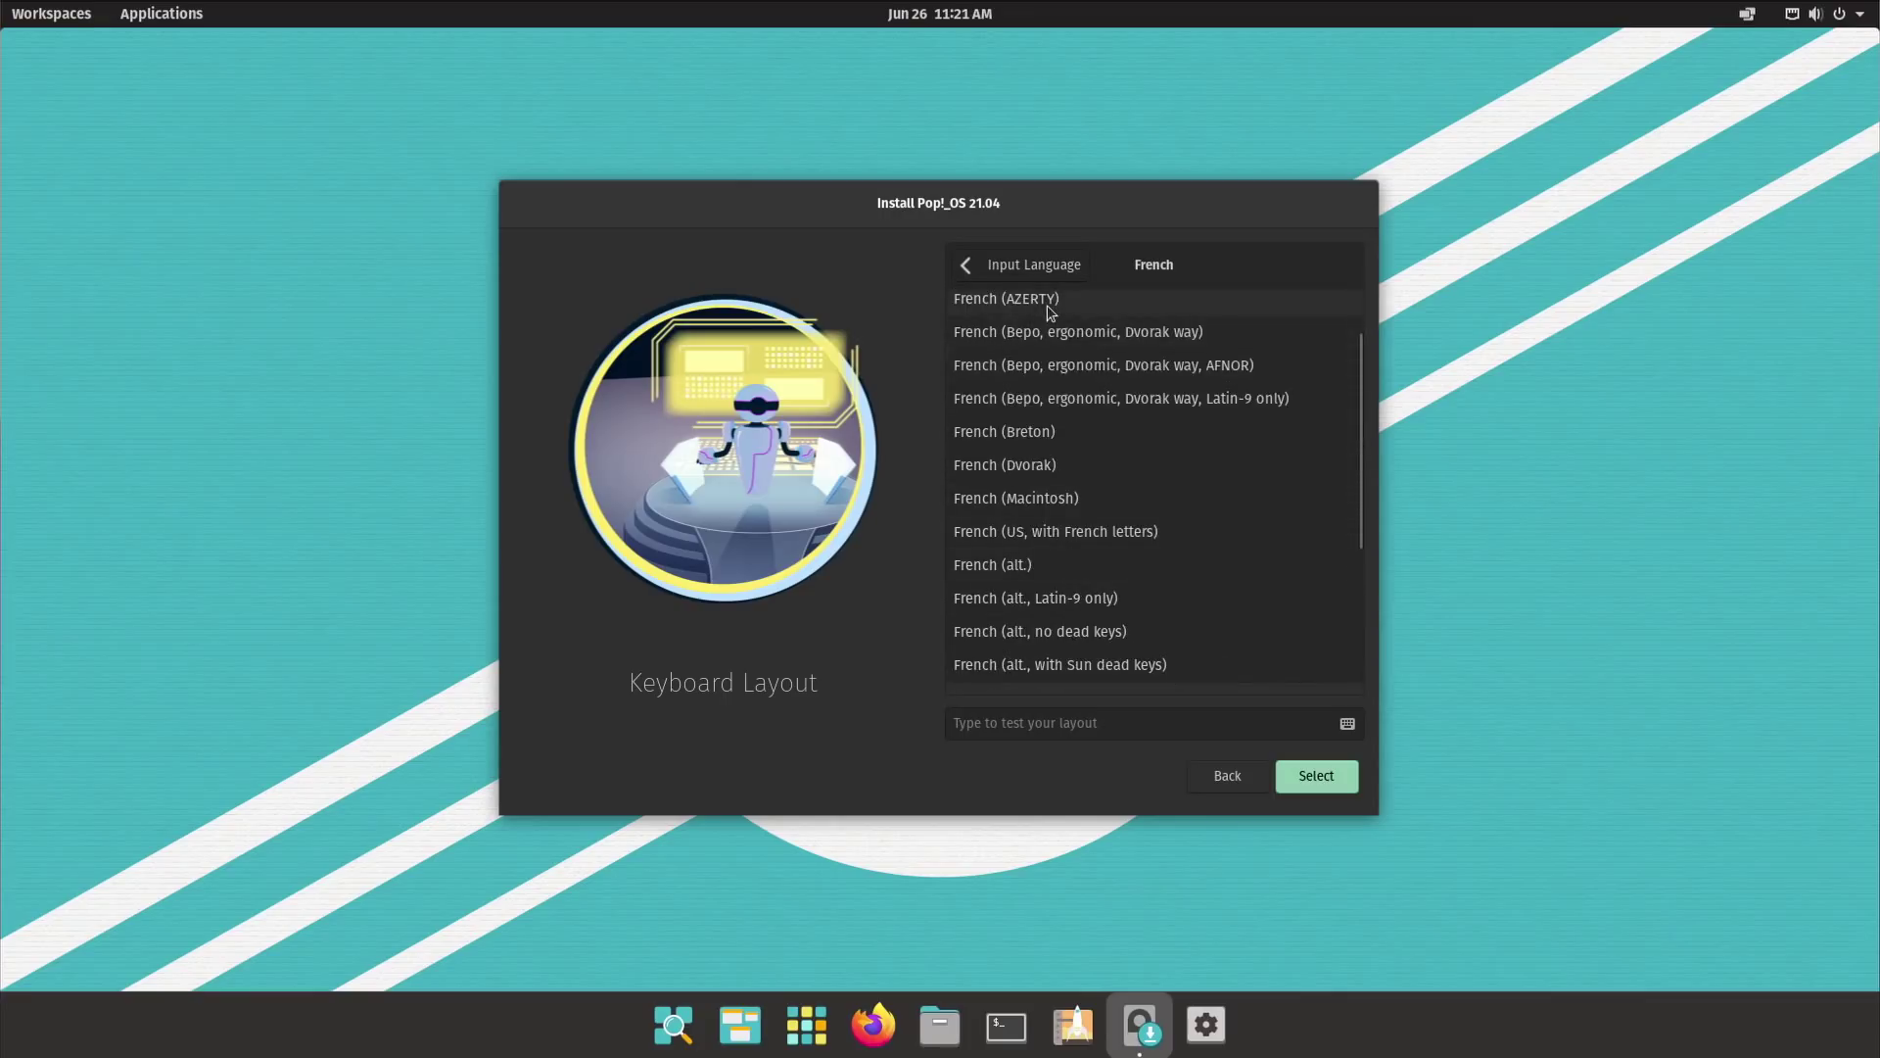
{"action": "left_click", "coordinate": [1049, 310]}
{"action": "left_click", "coordinate": [1315, 775]}
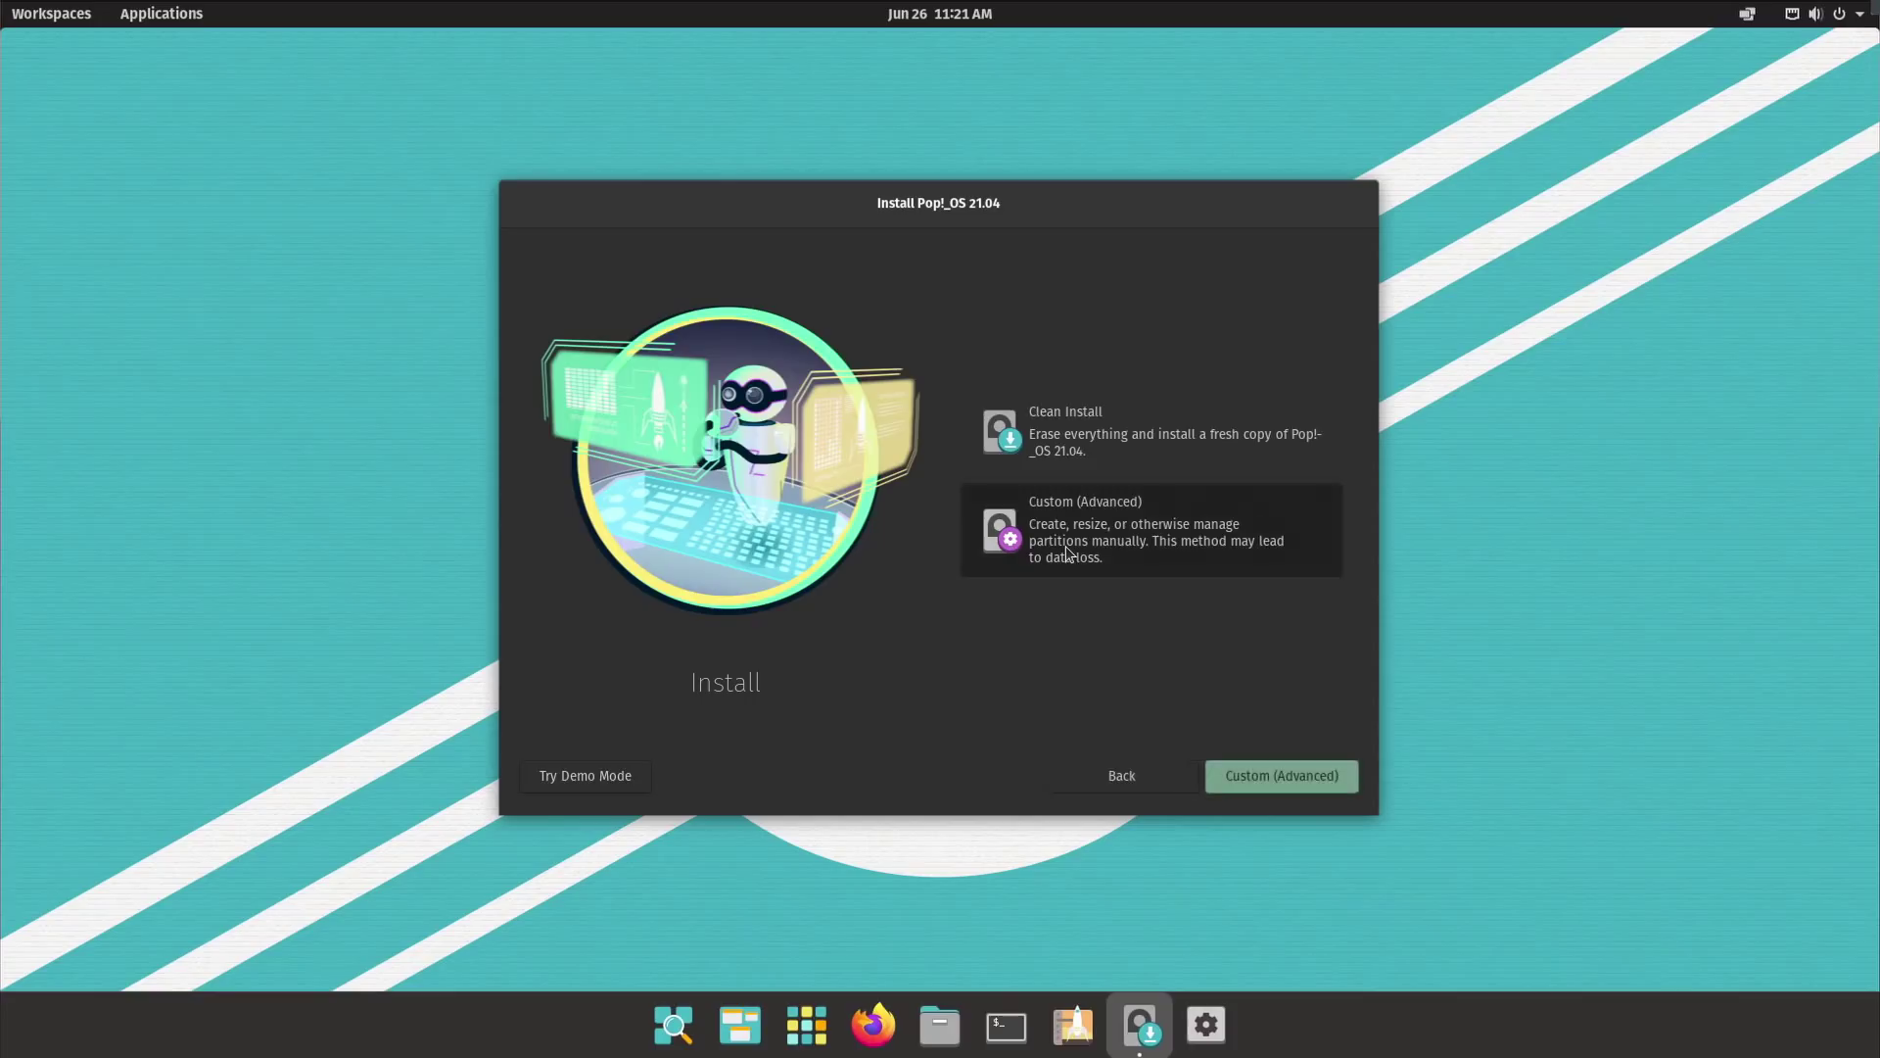
Step: Look at /dev/vda in GParted via Custom (Advanced), then close it and go back
{"action": "left_click", "coordinate": [1252, 786]}
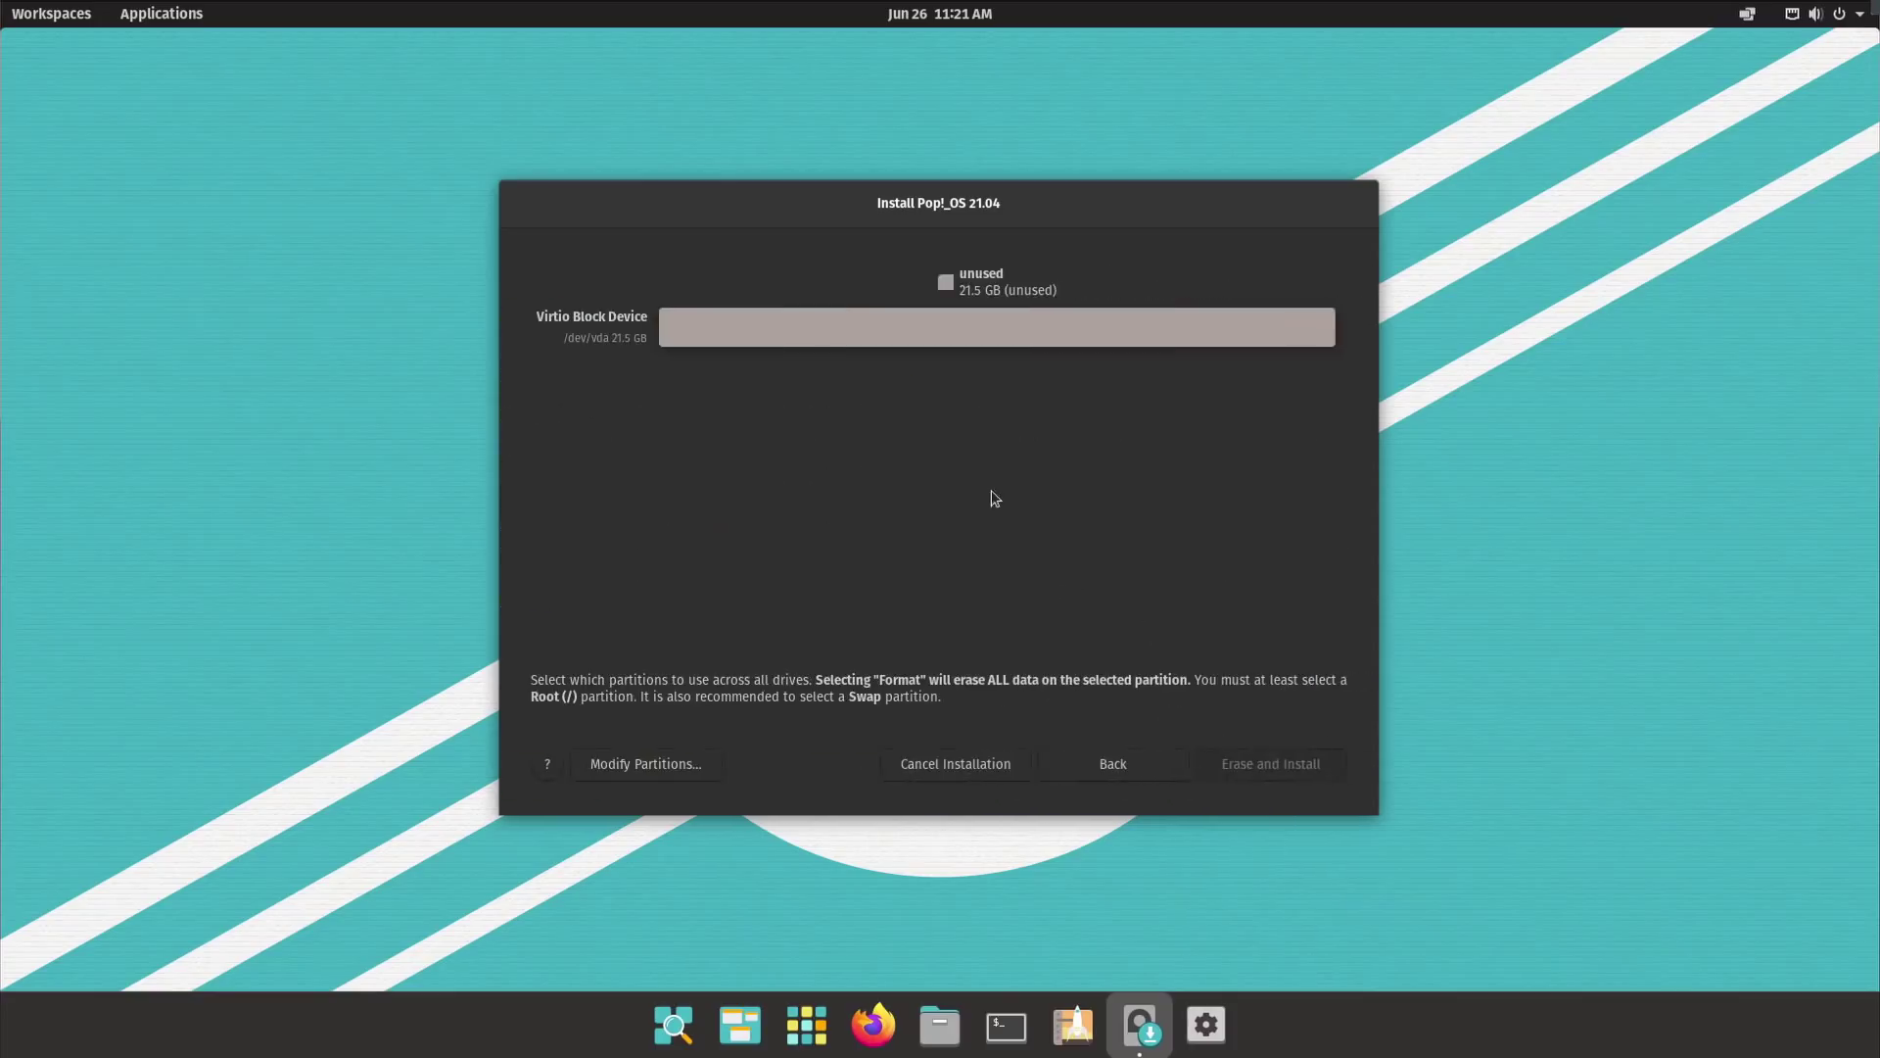
{"action": "left_click", "coordinate": [632, 762]}
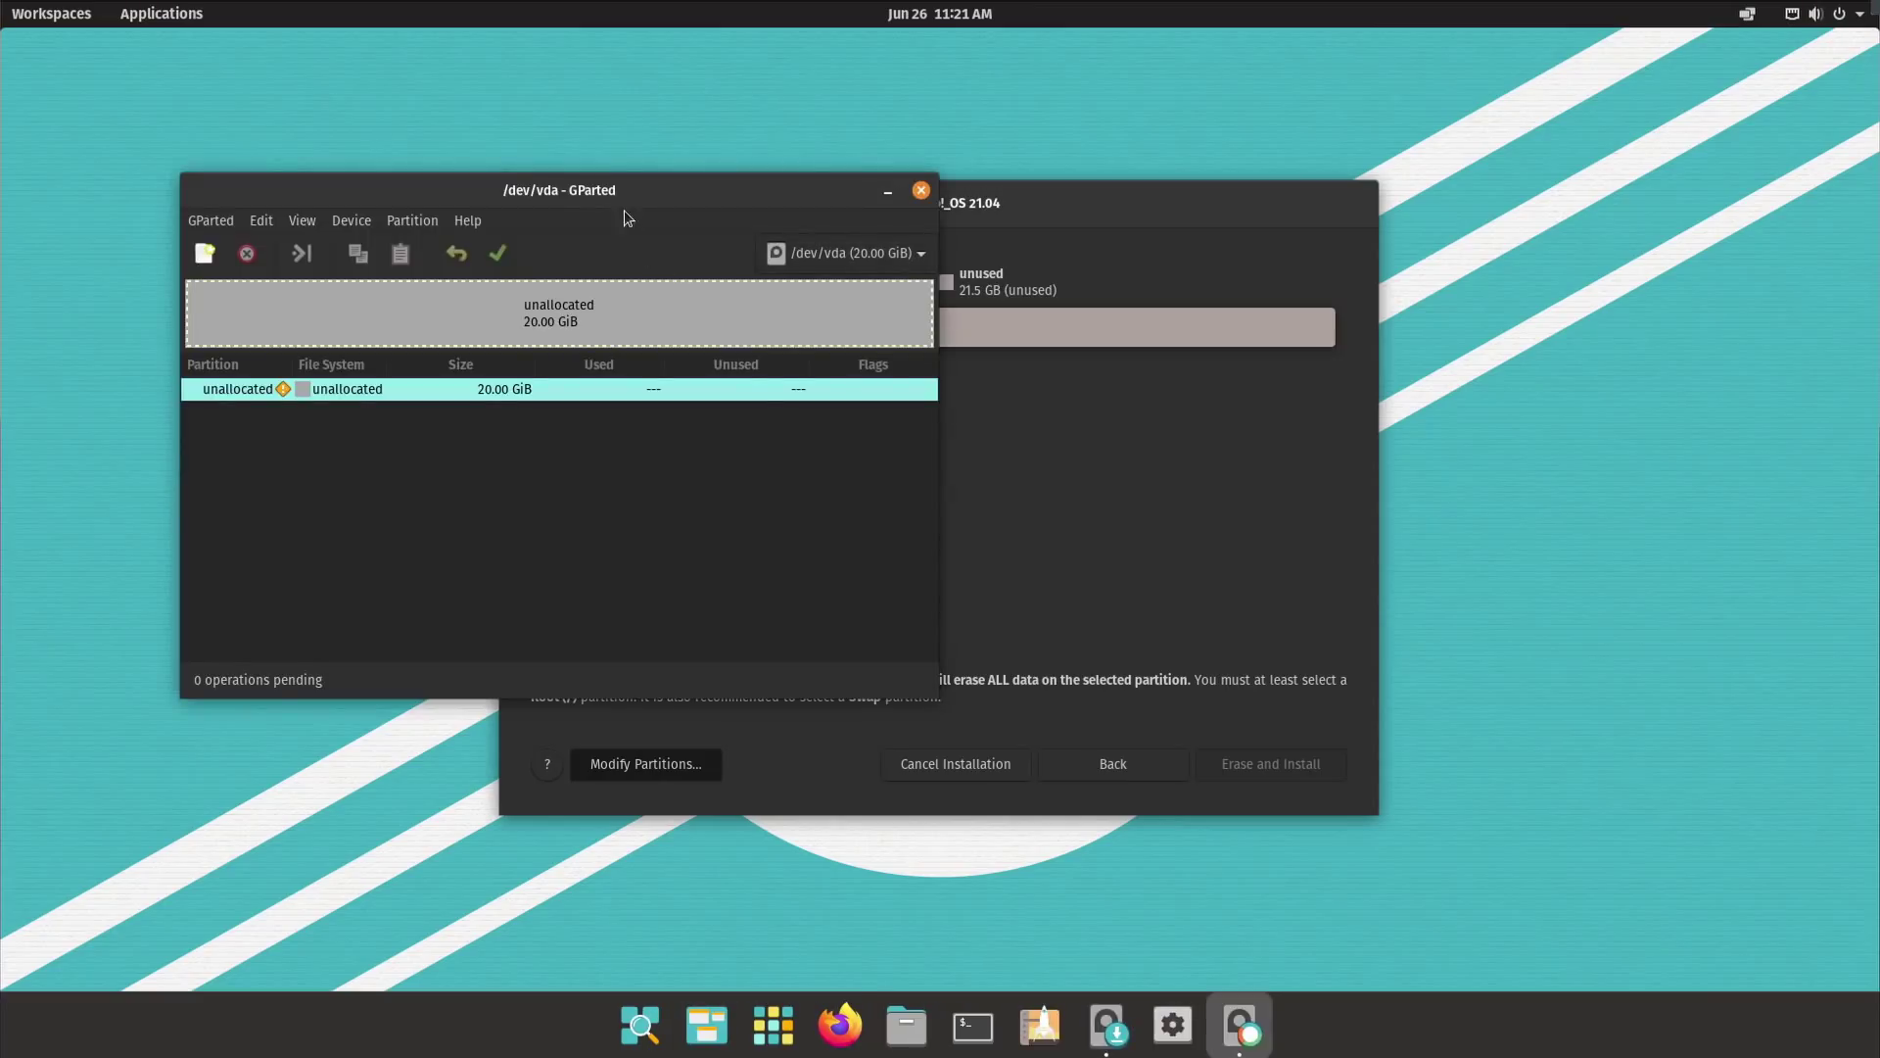
{"action": "left_click_drag", "start_coordinate": [630, 190], "coordinate": [948, 283]}
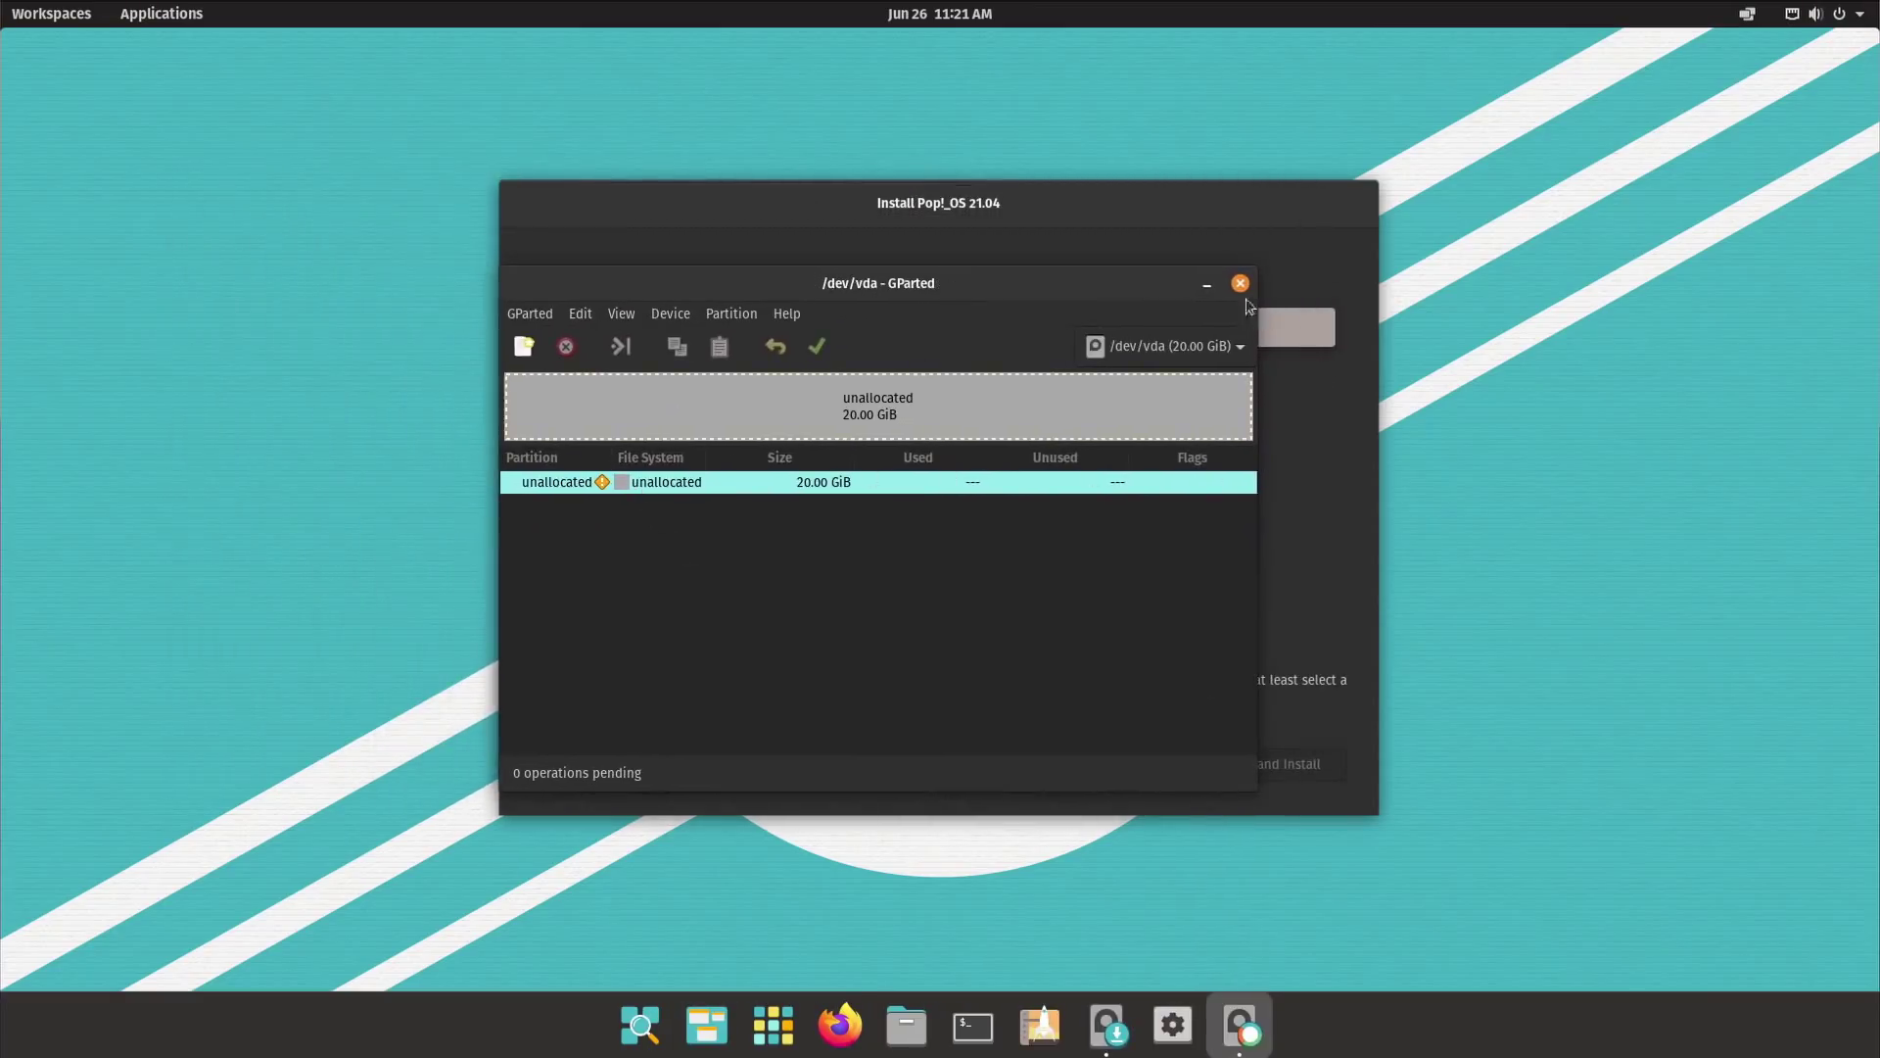
{"action": "left_click", "coordinate": [1239, 285]}
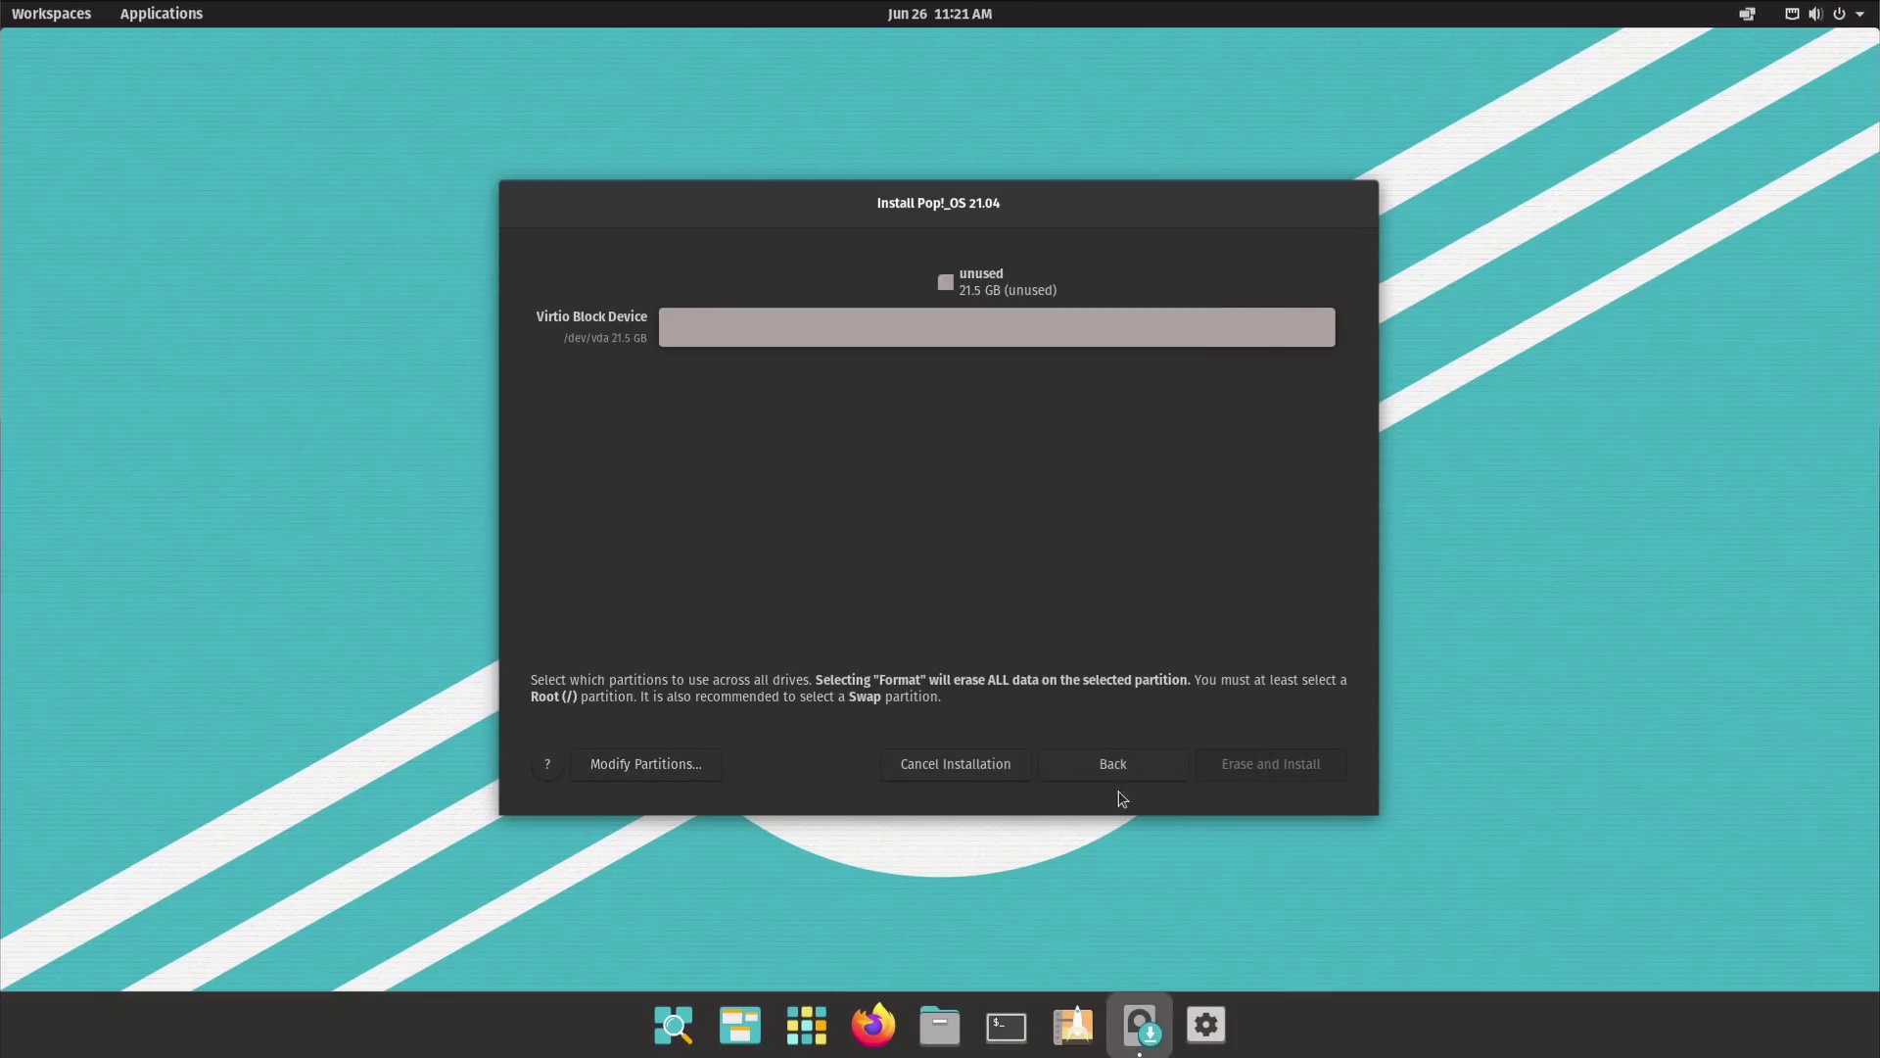
{"action": "left_click", "coordinate": [1139, 768]}
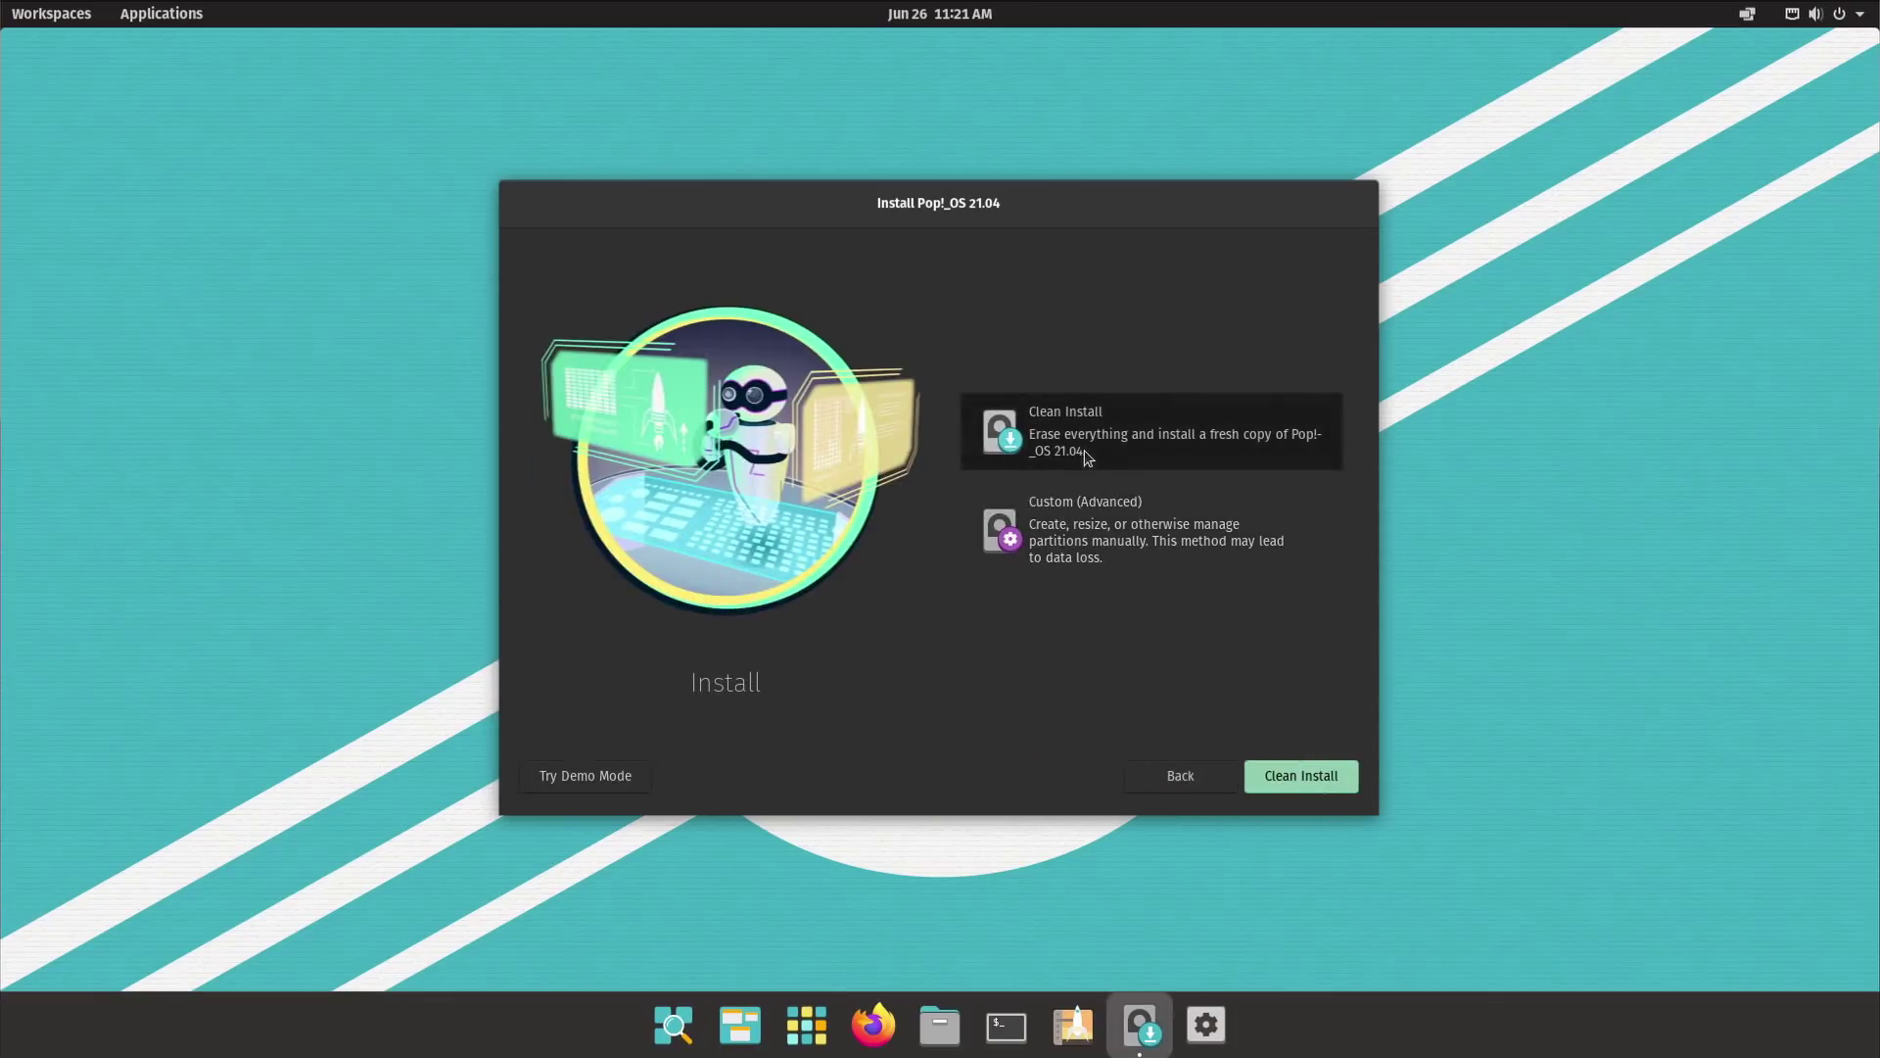
Step: Clean-install onto the Virtio Block Device without encryption, briefly toggling the log view
{"action": "left_click", "coordinate": [1300, 788]}
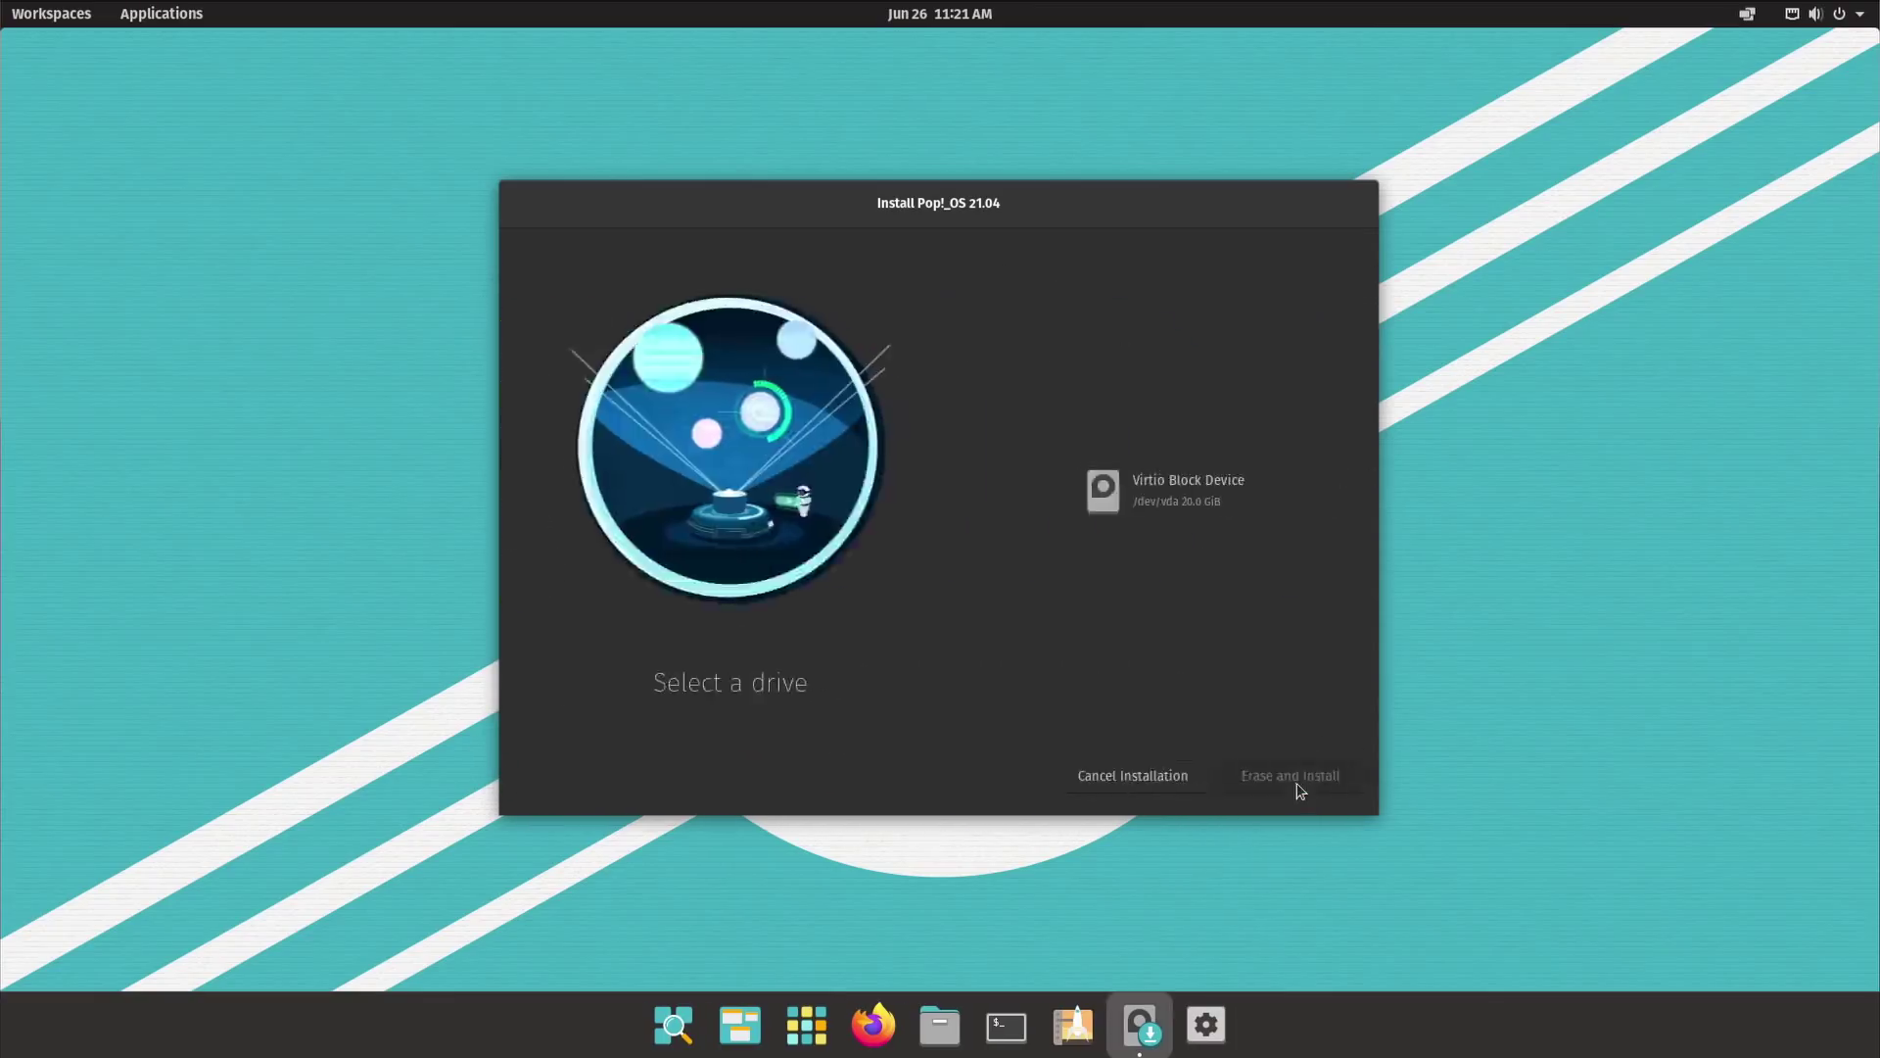
{"action": "left_click", "coordinate": [1150, 507]}
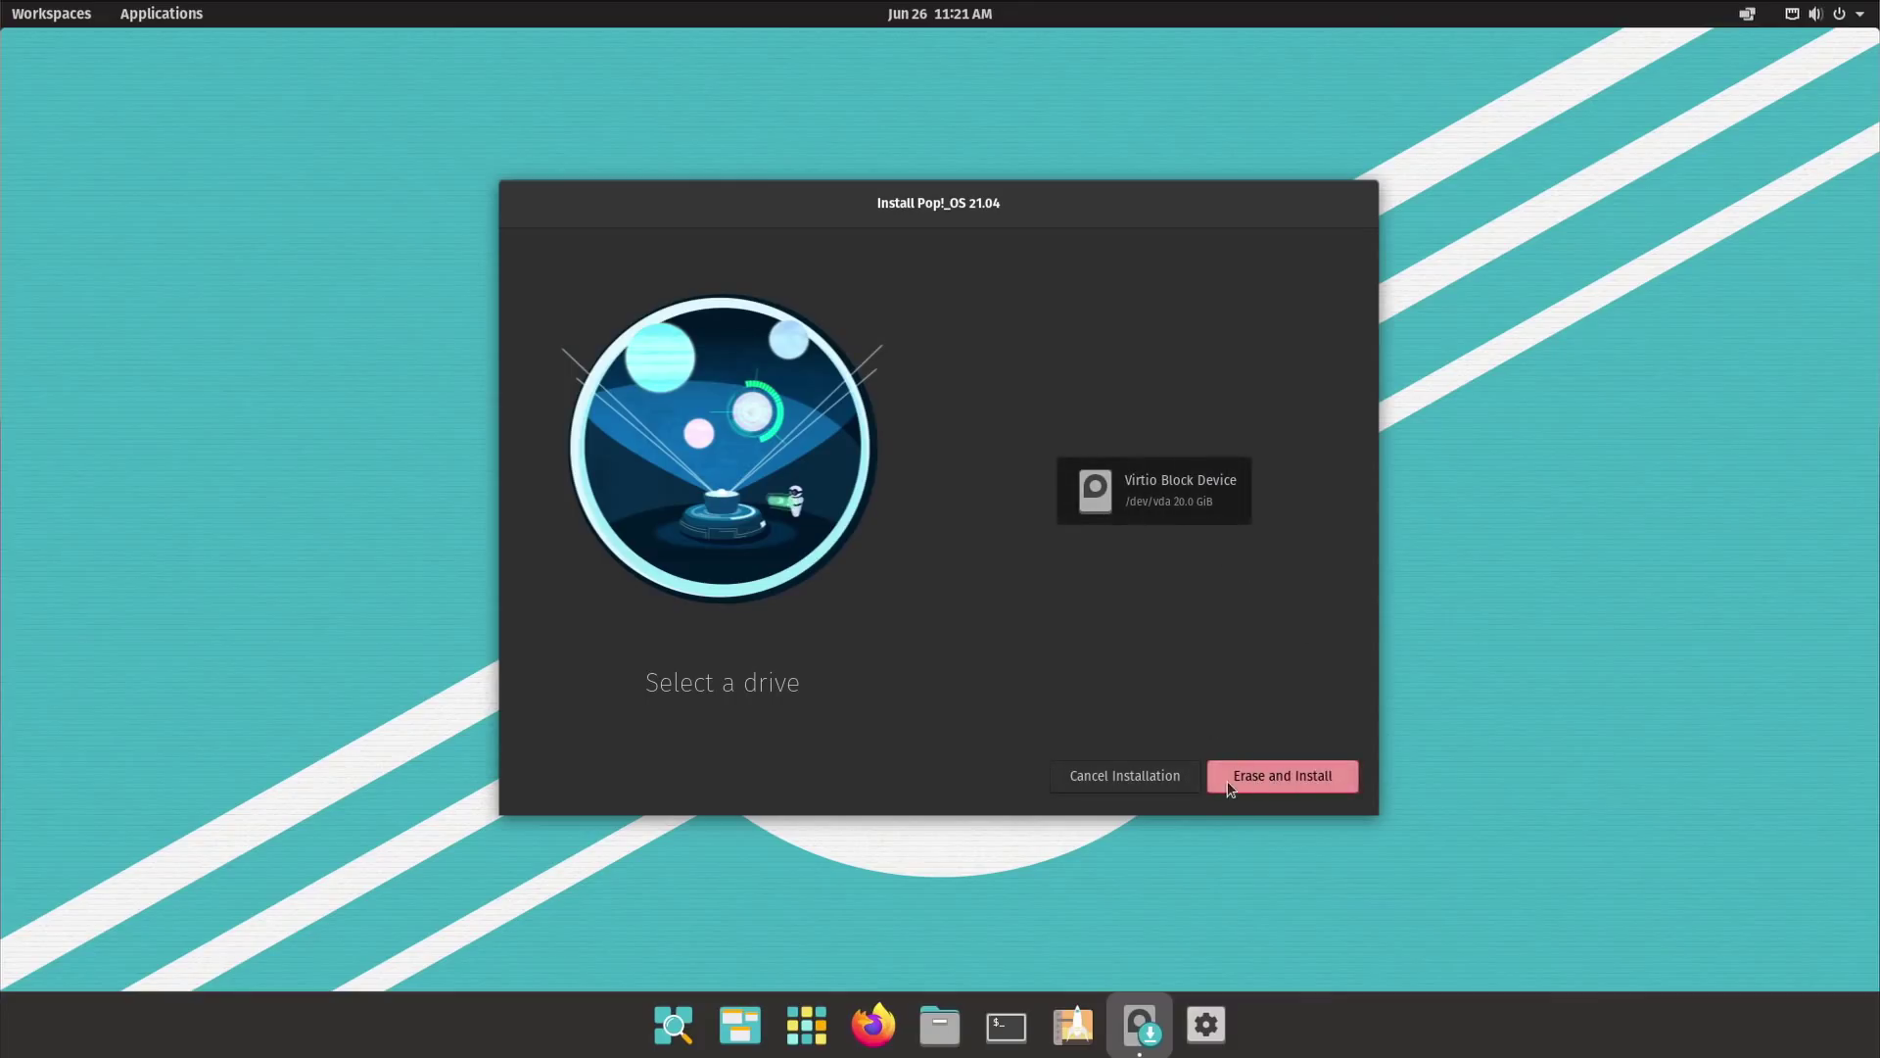
{"action": "left_click", "coordinate": [1275, 777]}
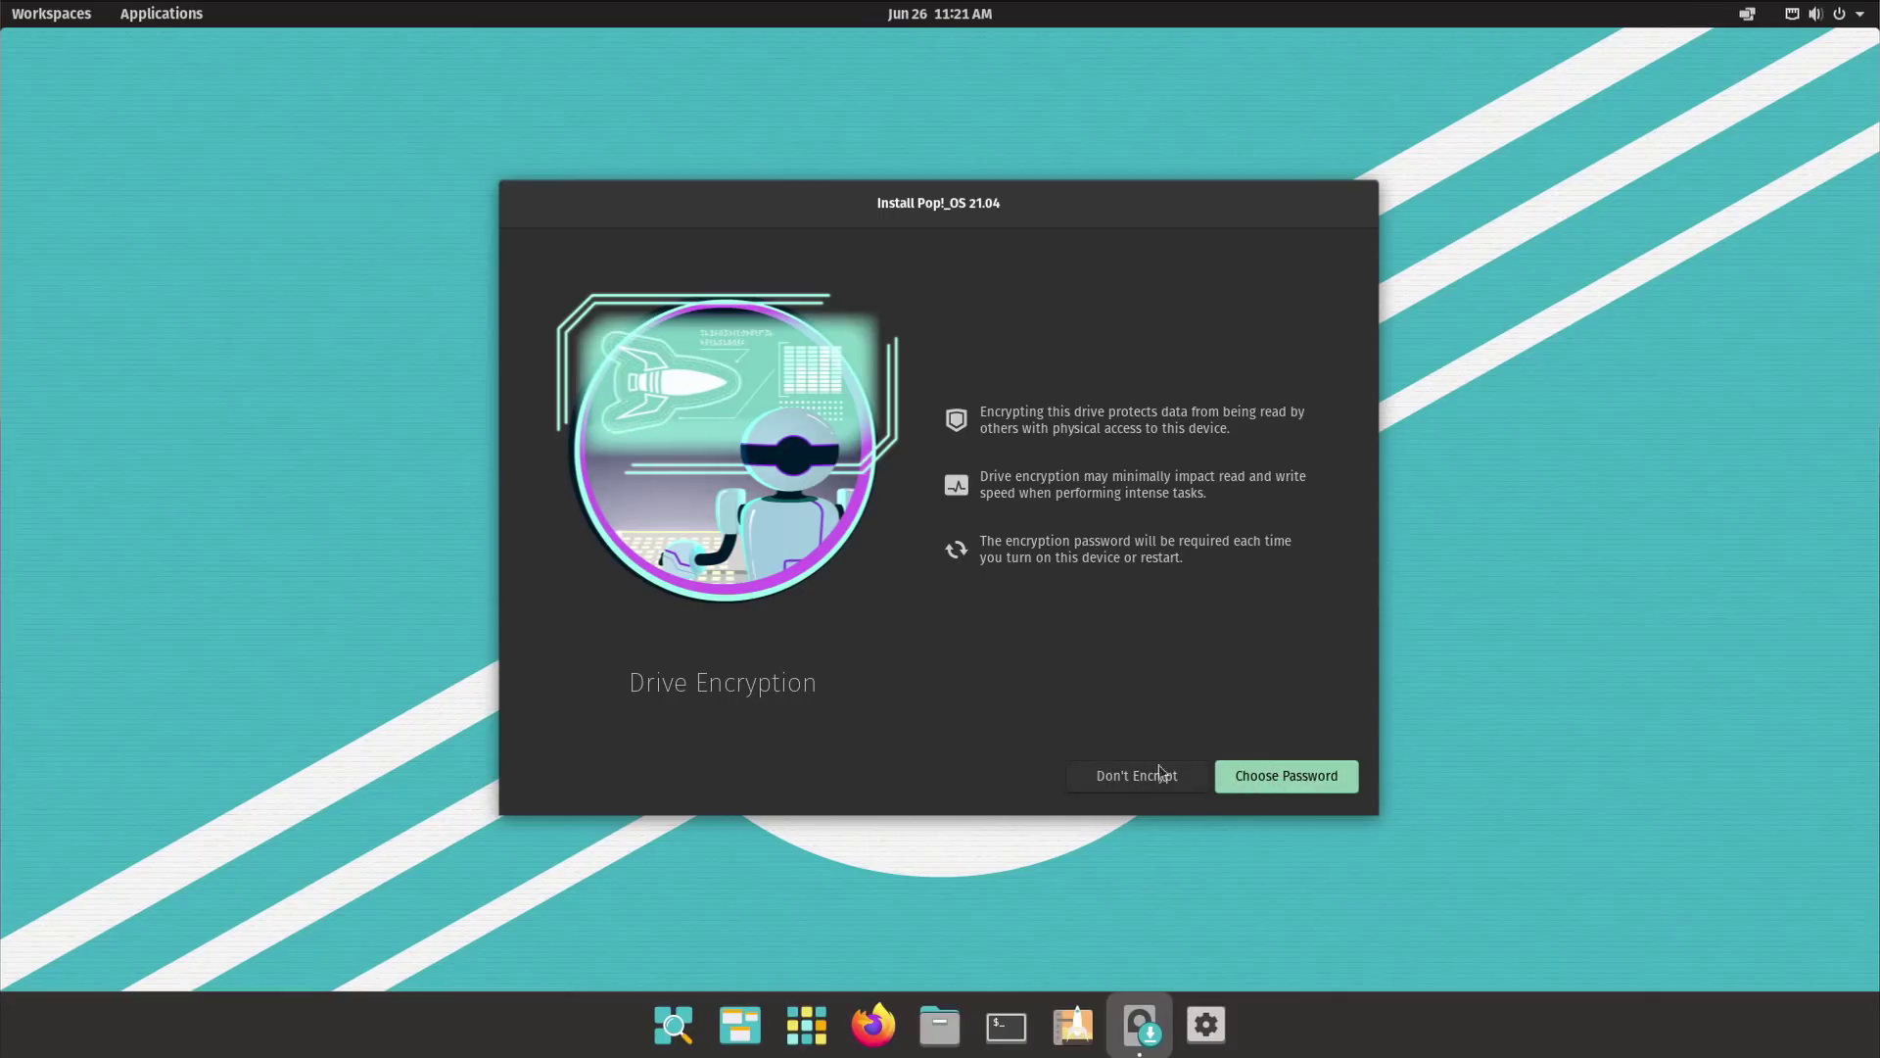
{"action": "left_click", "coordinate": [1151, 787]}
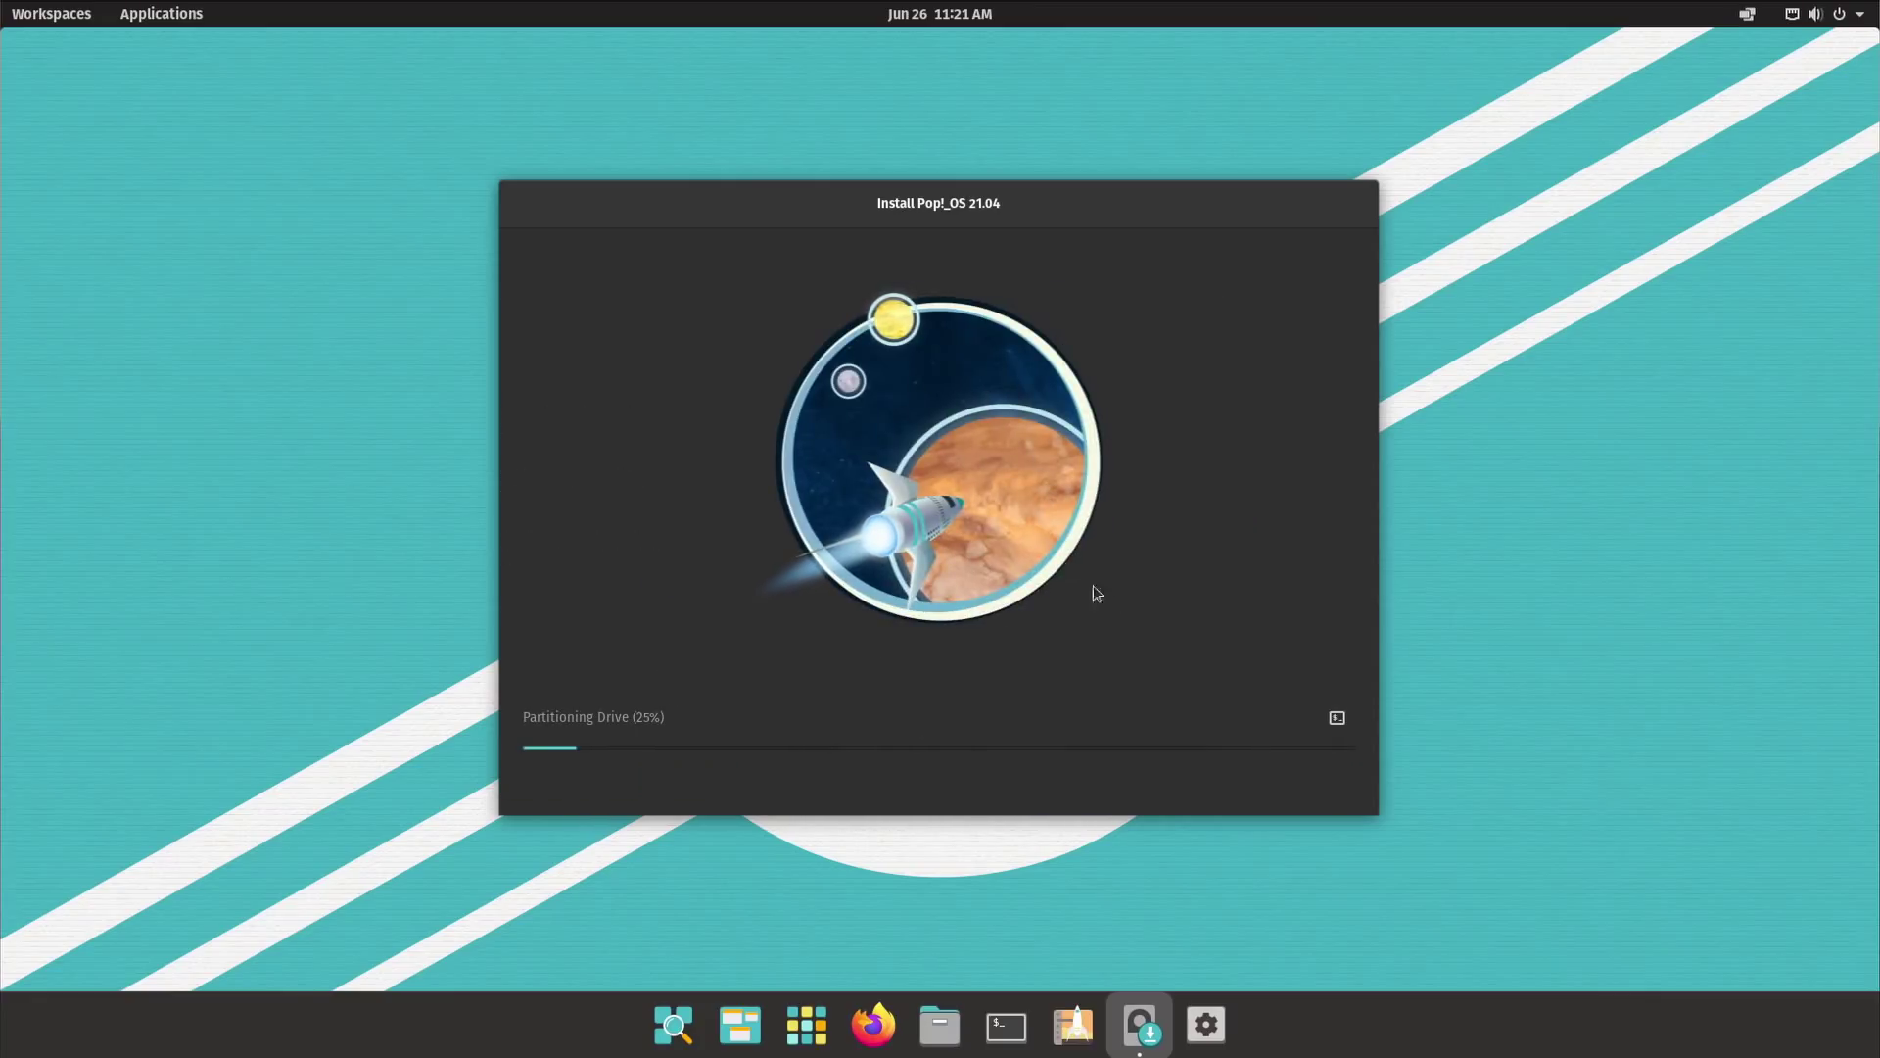
{"action": "left_click", "coordinate": [1338, 727]}
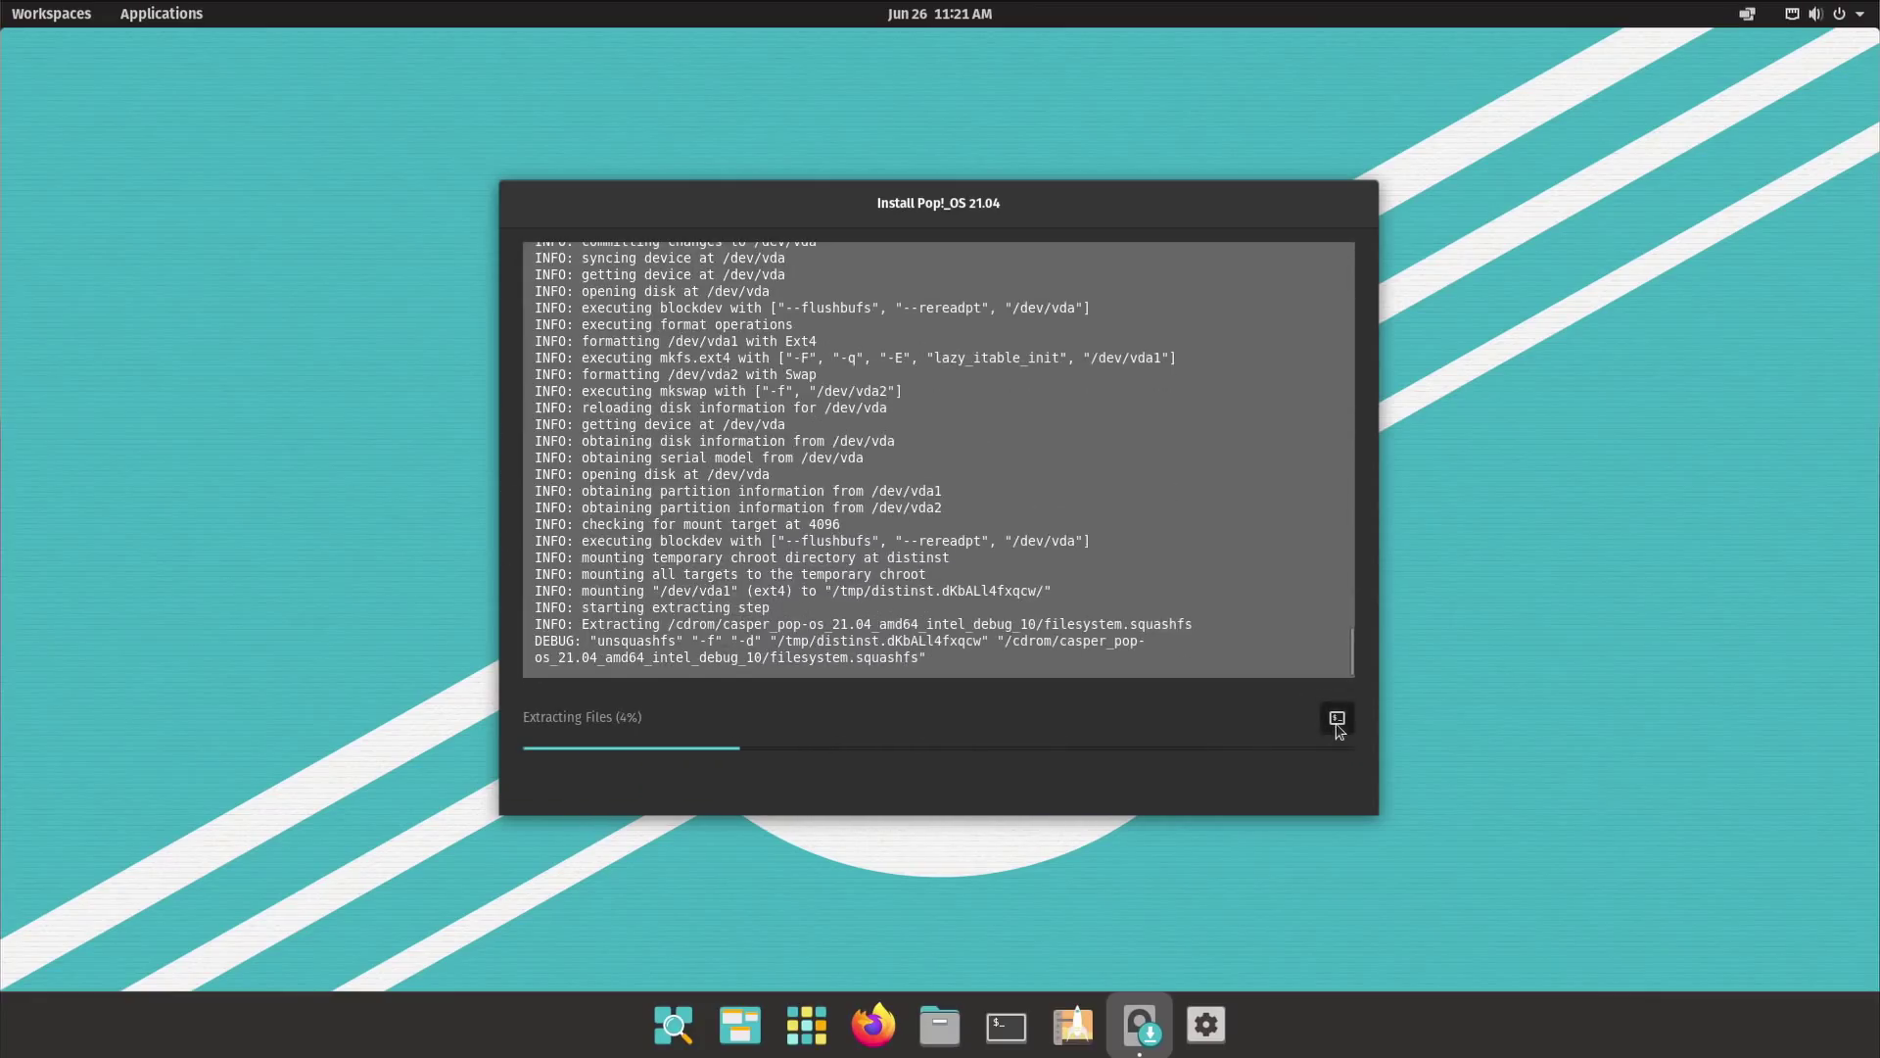
{"action": "left_click", "coordinate": [1337, 725]}
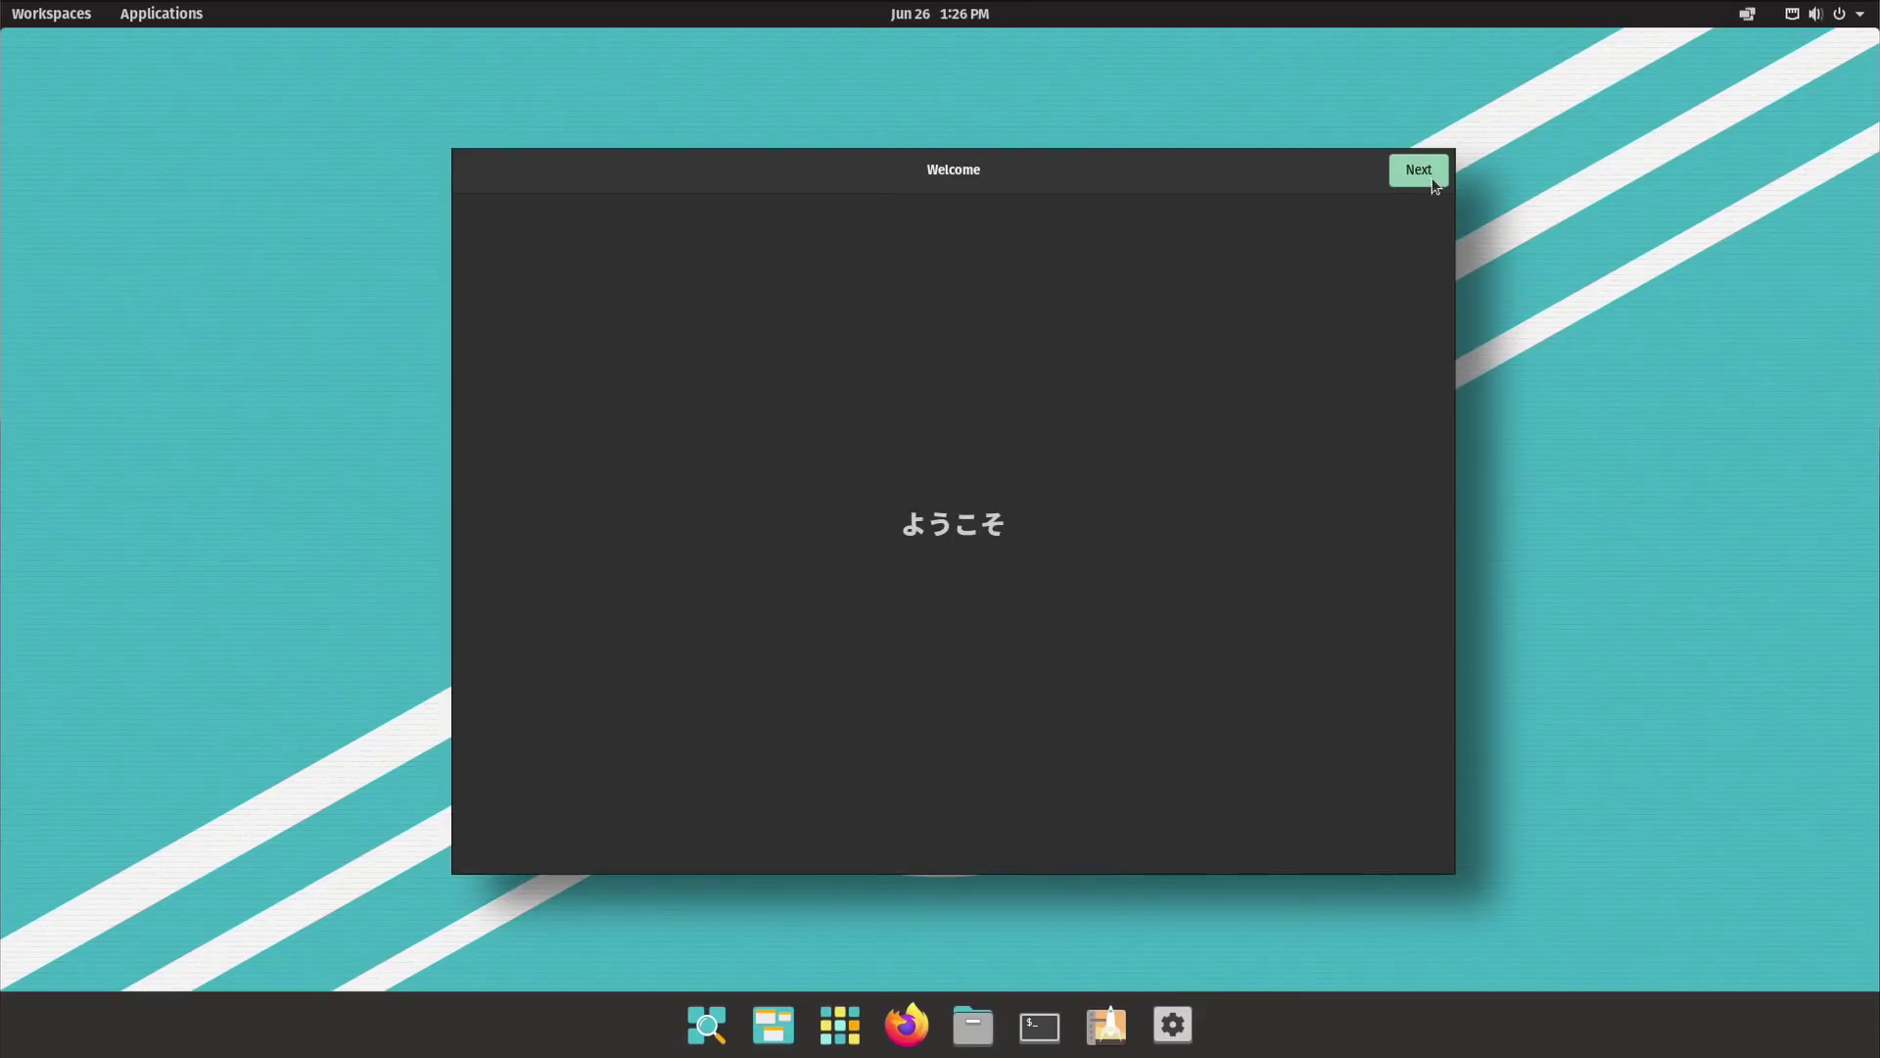
Step: Accept the Welcome, Typing and Privacy pages and set the time zone to Brest, France
{"action": "left_click", "coordinate": [1432, 185]}
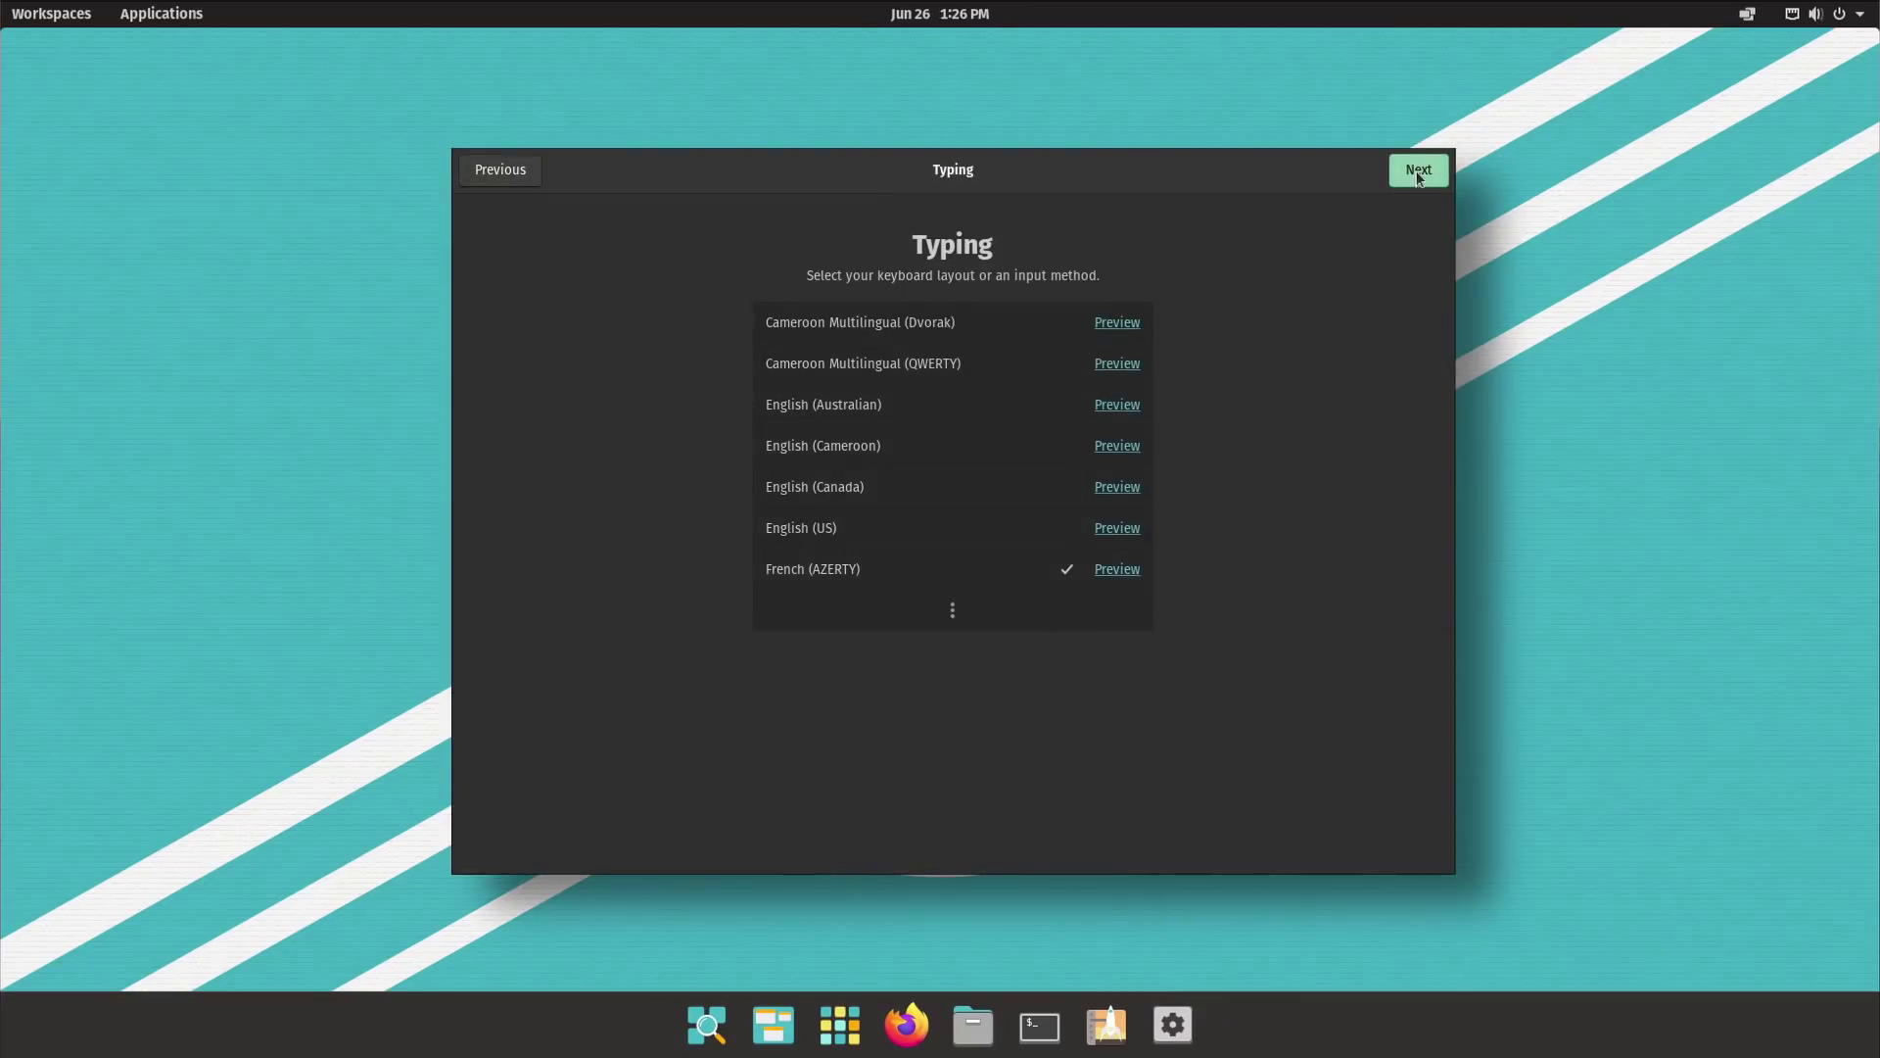
{"action": "left_click", "coordinate": [1419, 176]}
{"action": "left_click", "coordinate": [1415, 176]}
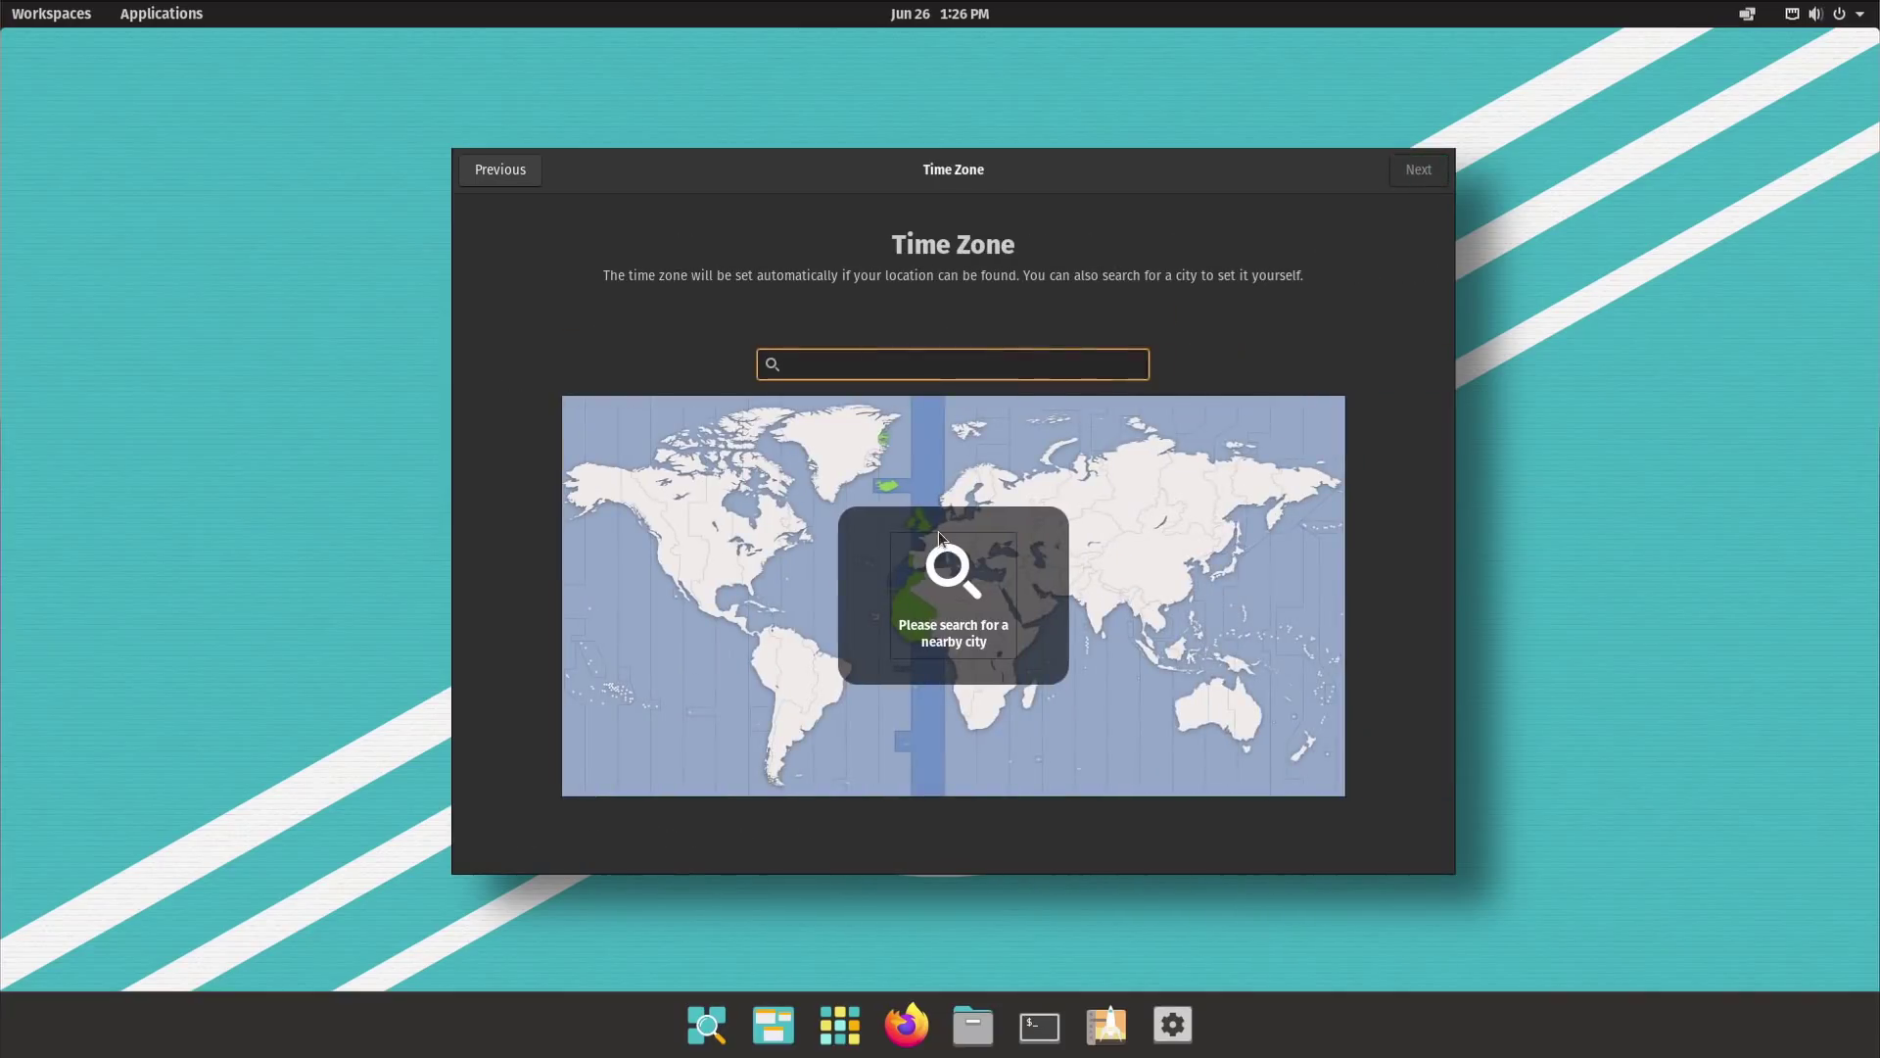
{"action": "type", "text": "Brest,"}
{"action": "left_click", "coordinate": [823, 460]}
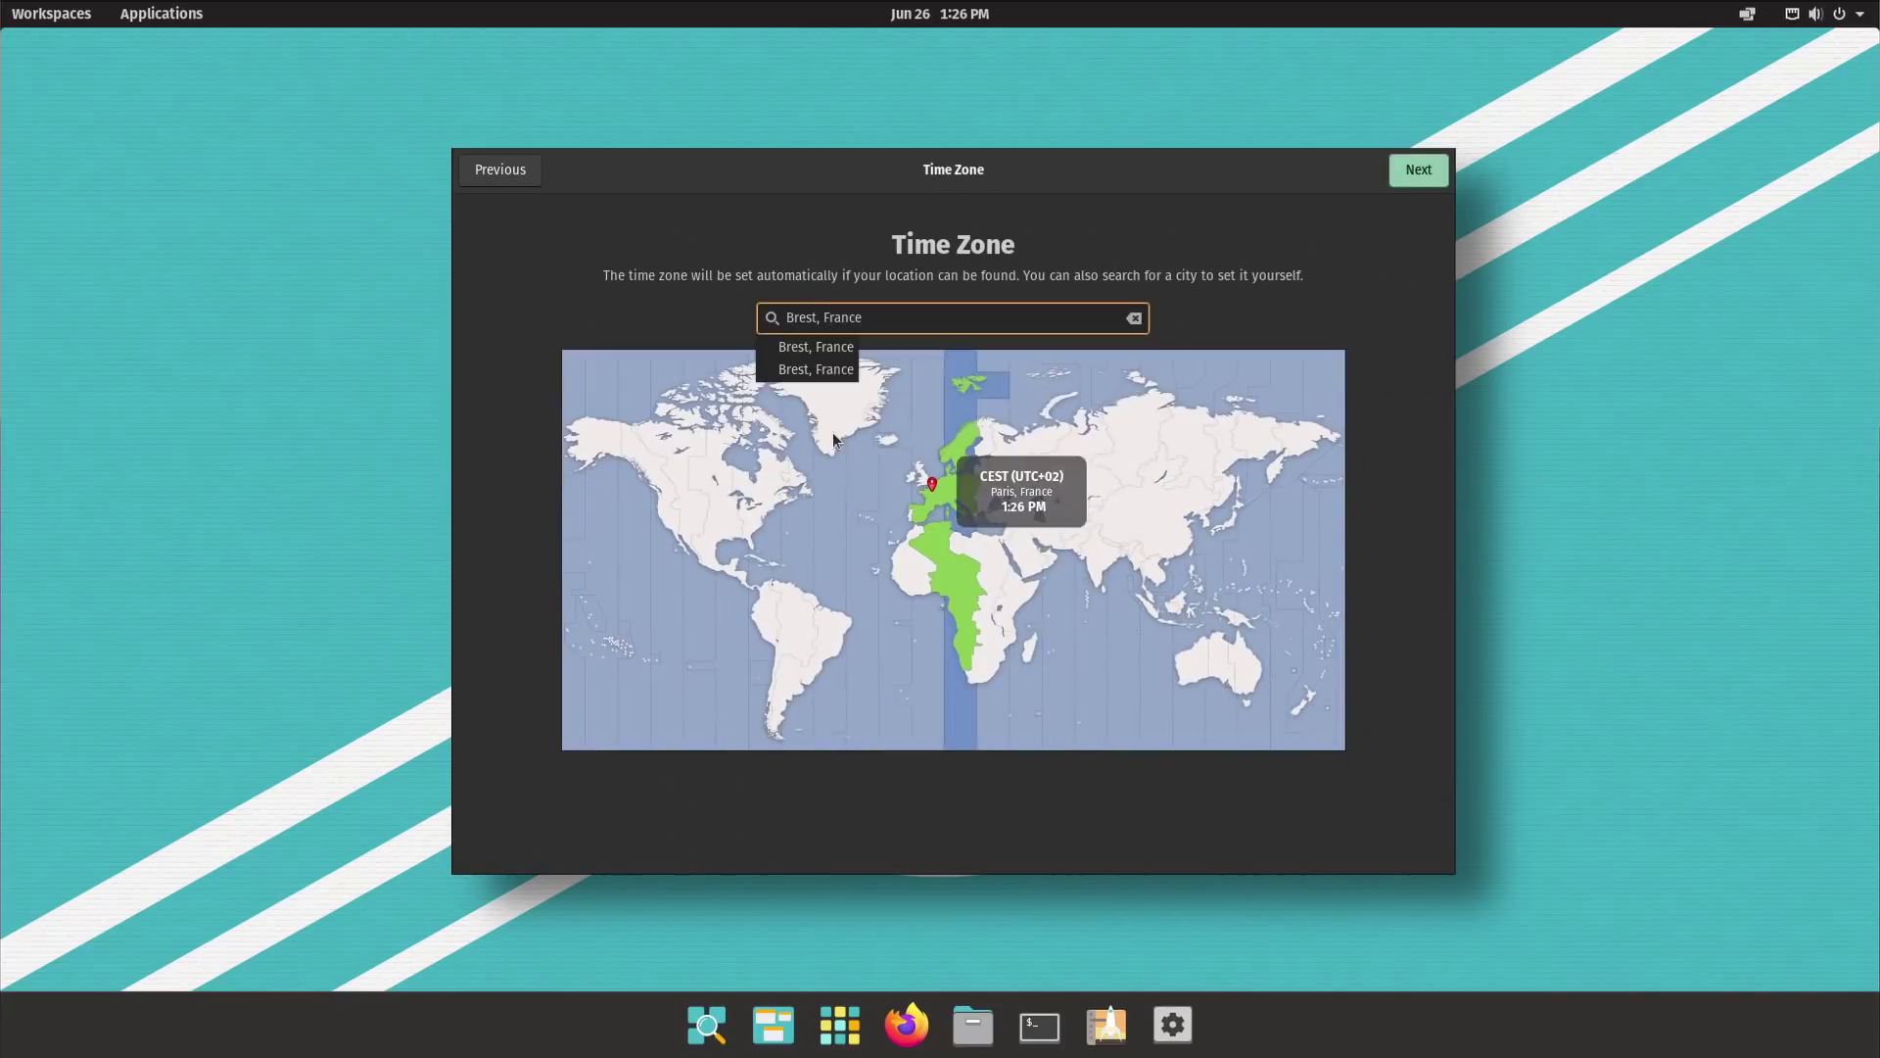
Step: Skip online accounts, enter the user's full name and pick the hummingbird avatar
{"action": "left_click", "coordinate": [1417, 171]}
{"action": "scroll", "coordinate": [1101, 622], "scroll_direction": "down", "scroll_amount": 2}
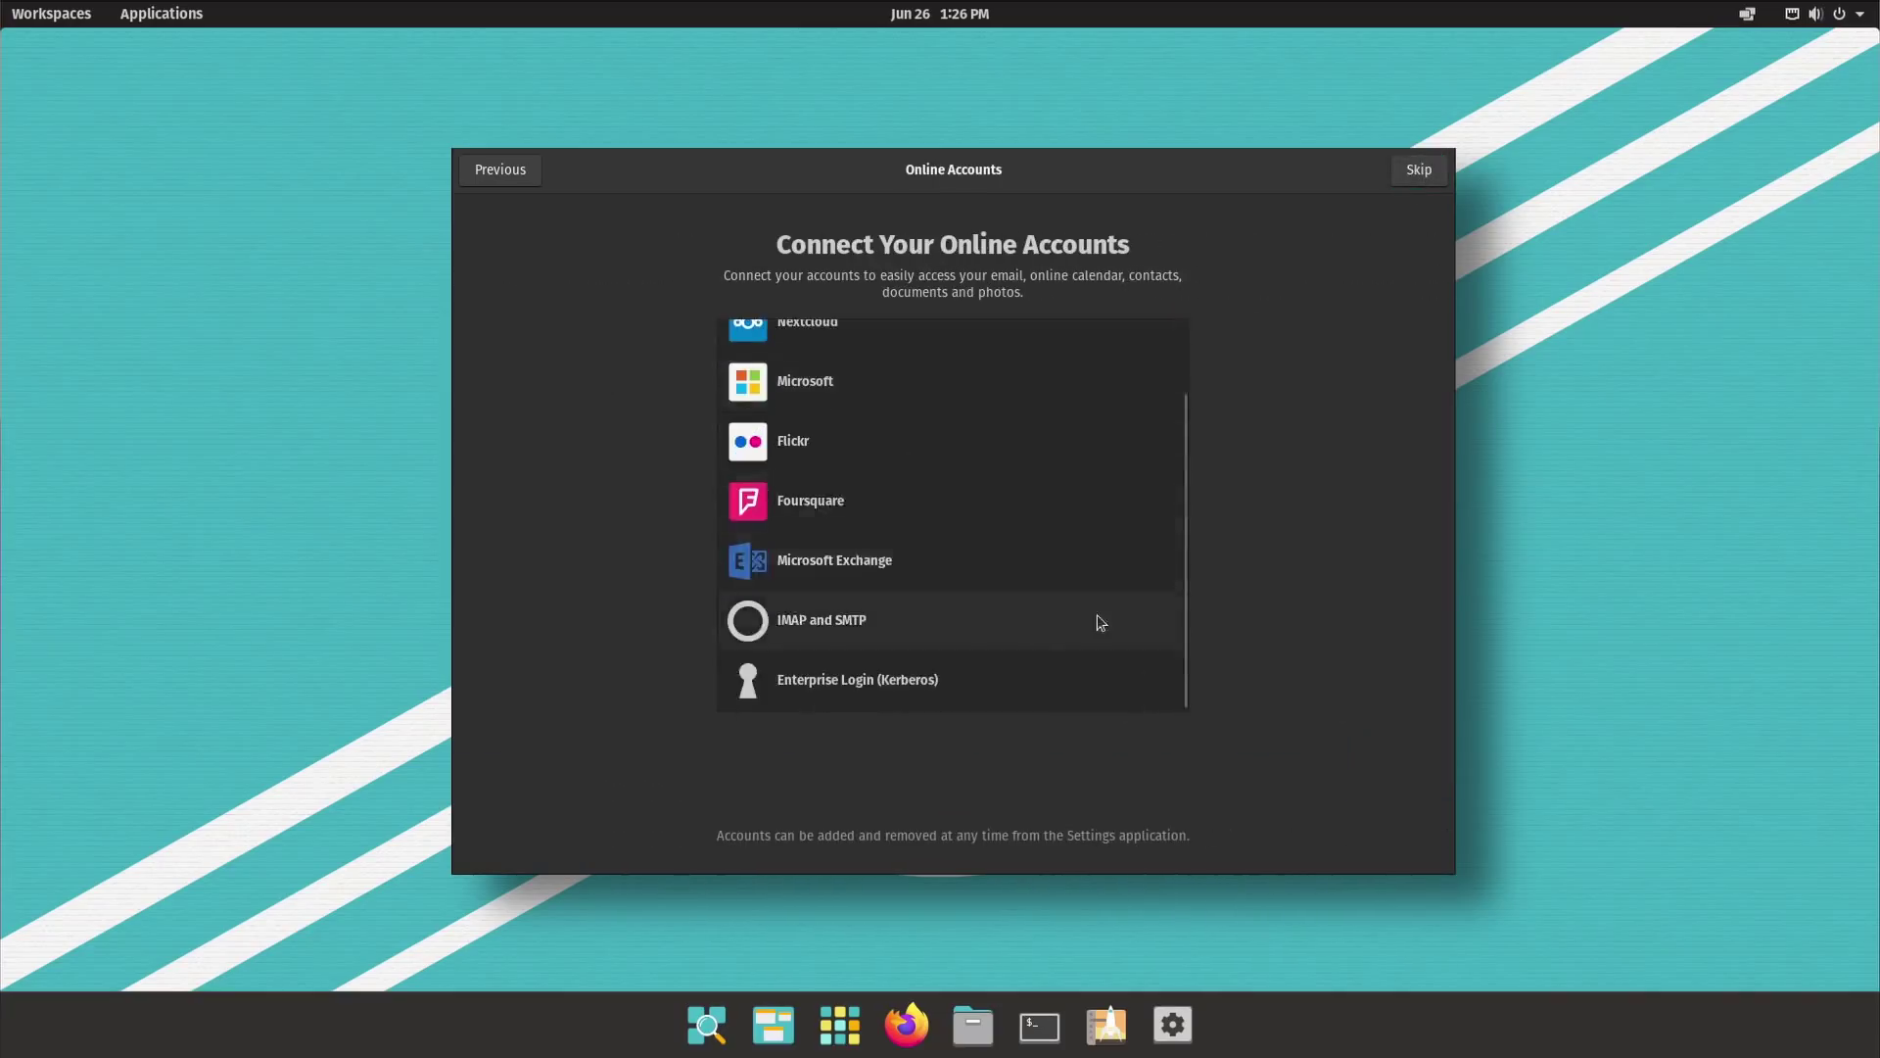
{"action": "scroll", "coordinate": [1101, 622], "scroll_direction": "up", "scroll_amount": 2}
{"action": "left_click", "coordinate": [1417, 172]}
{"action": "type", "text": "Nick"}
{"action": "key", "text": "Tab"}
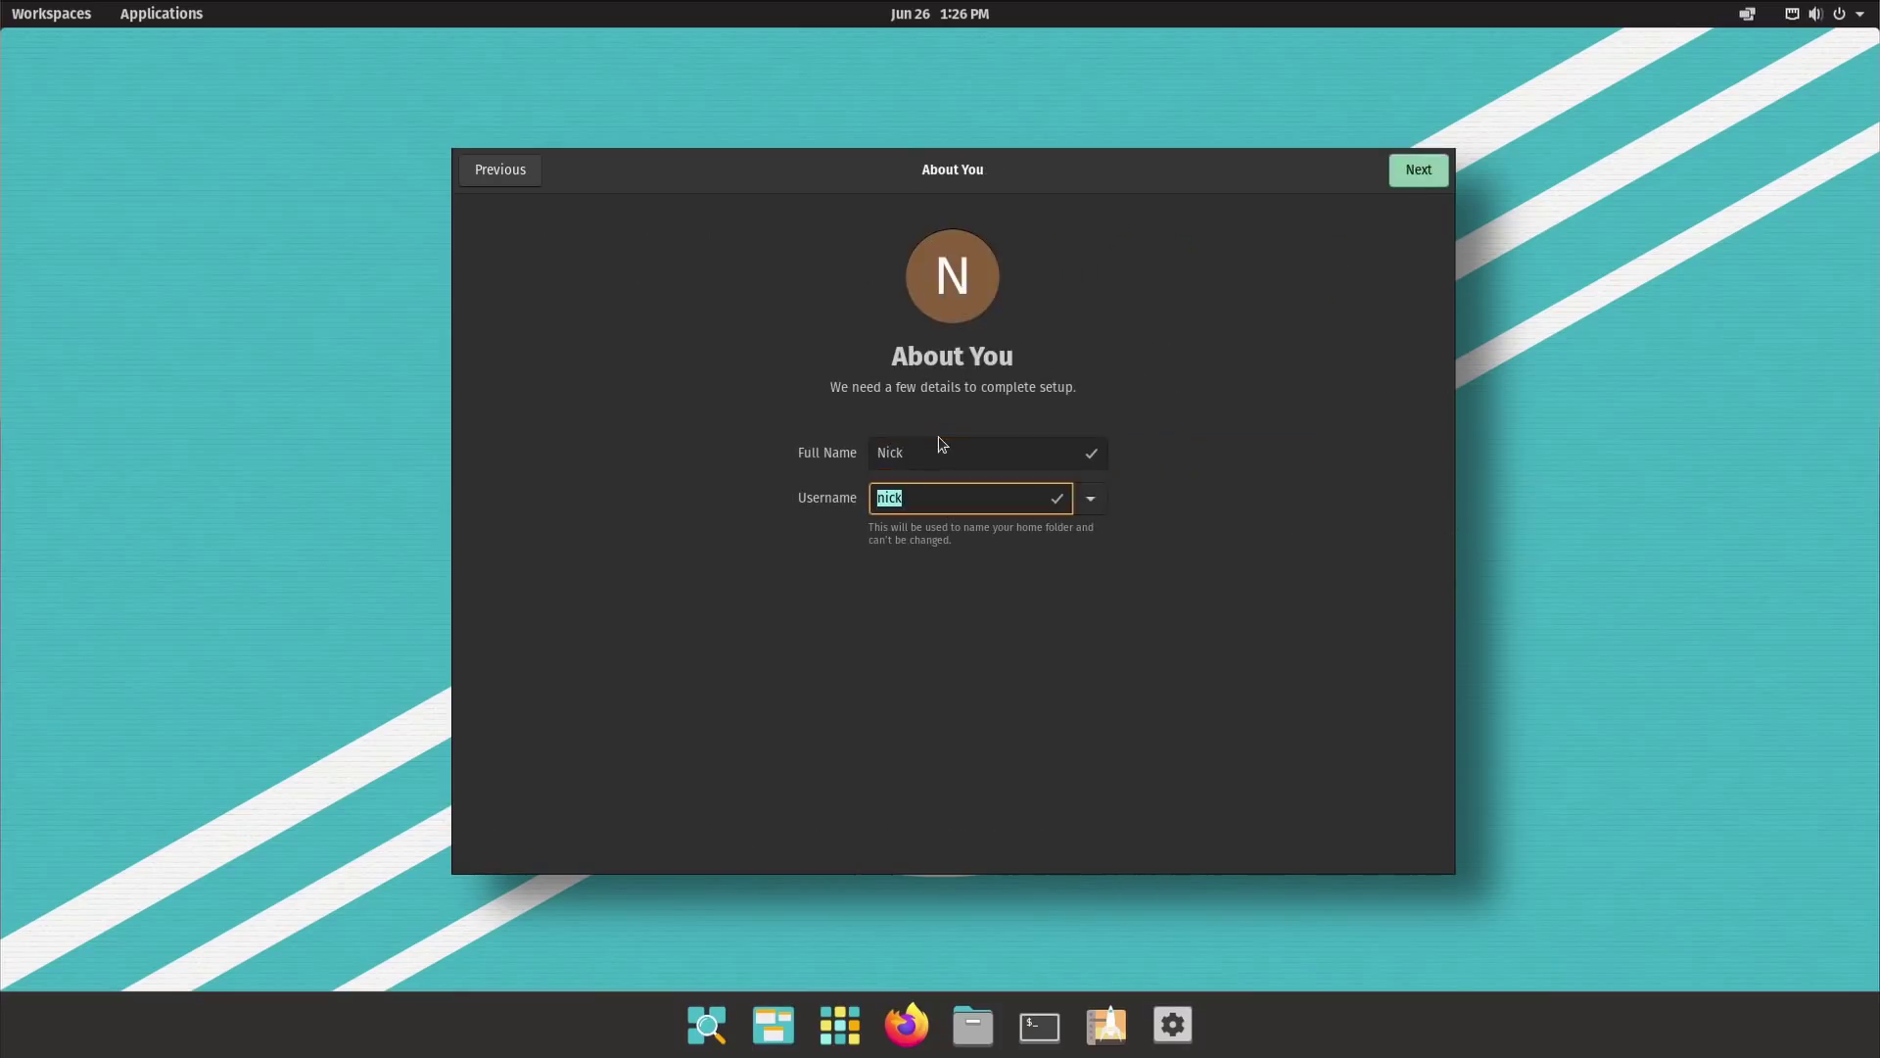
{"action": "left_click", "coordinate": [942, 256]}
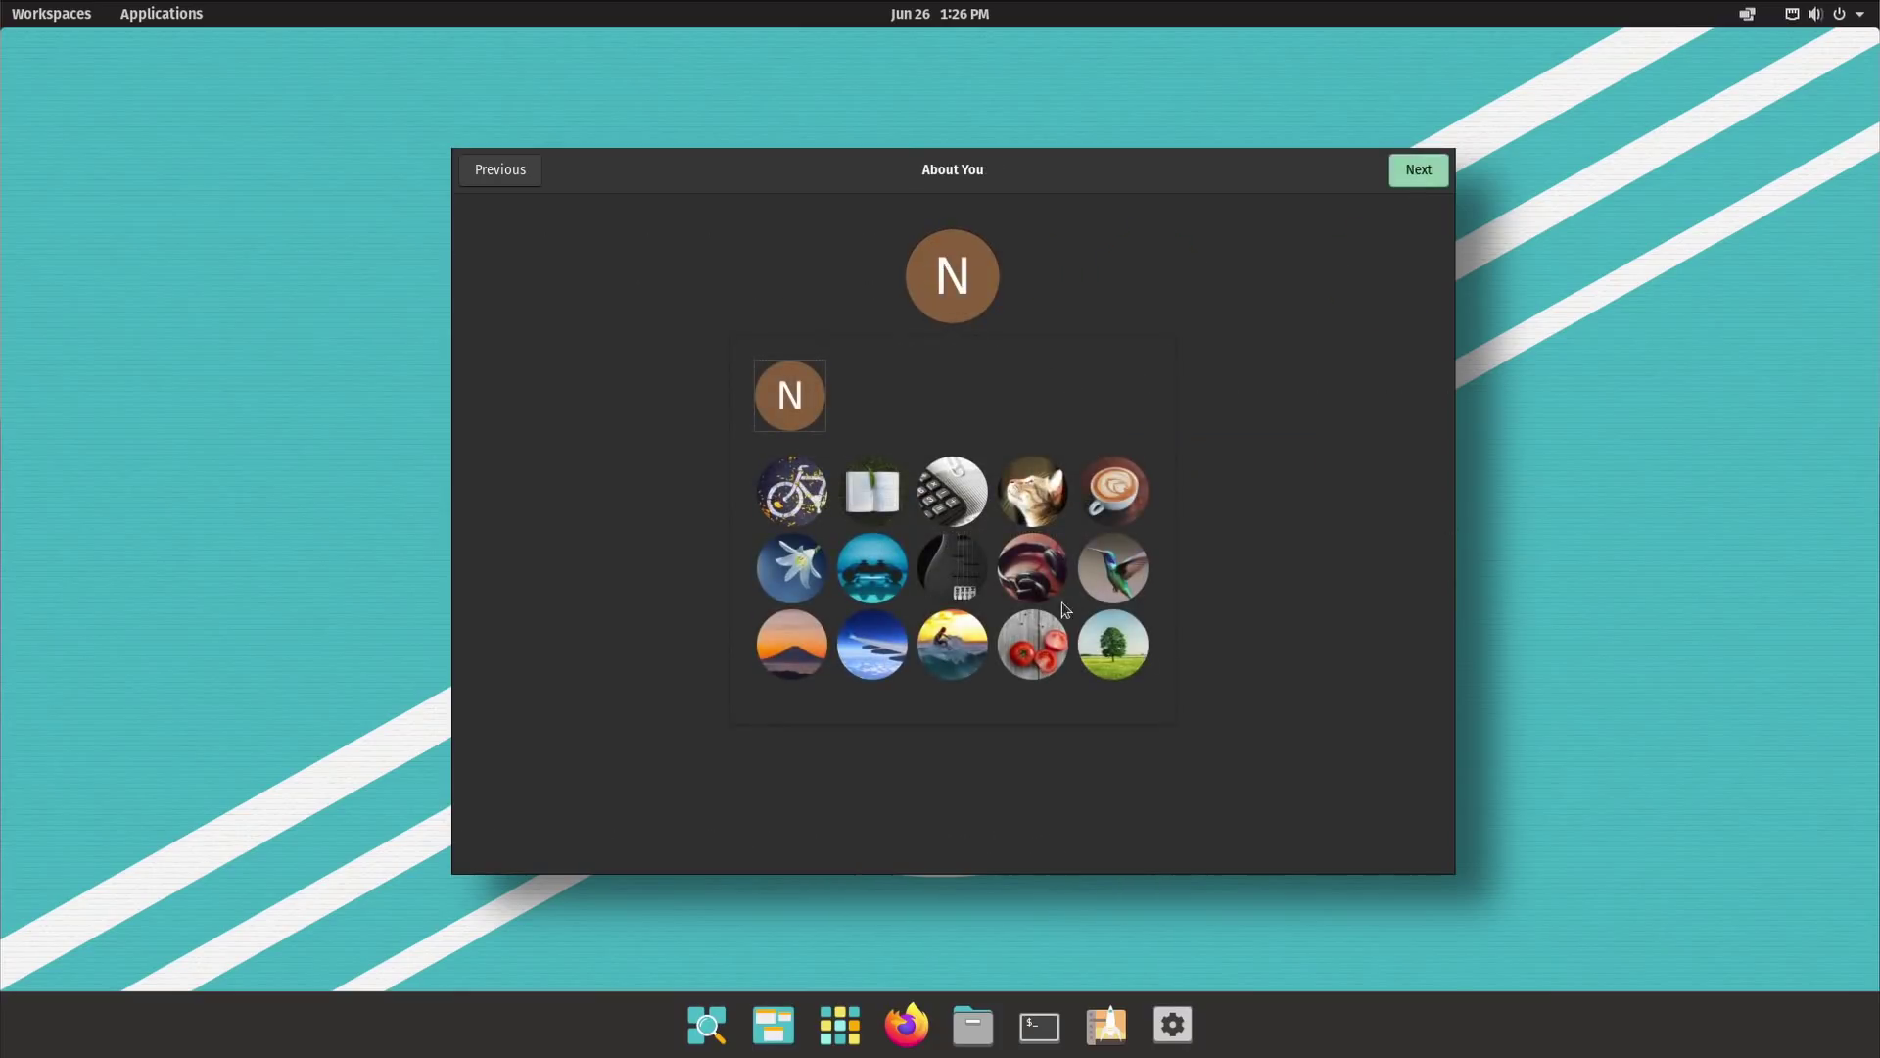
{"action": "left_click", "coordinate": [1113, 568]}
Step: Finish account setup, then expand and collapse Wired Connected in the system menu and close it
{"action": "left_click", "coordinate": [1418, 169]}
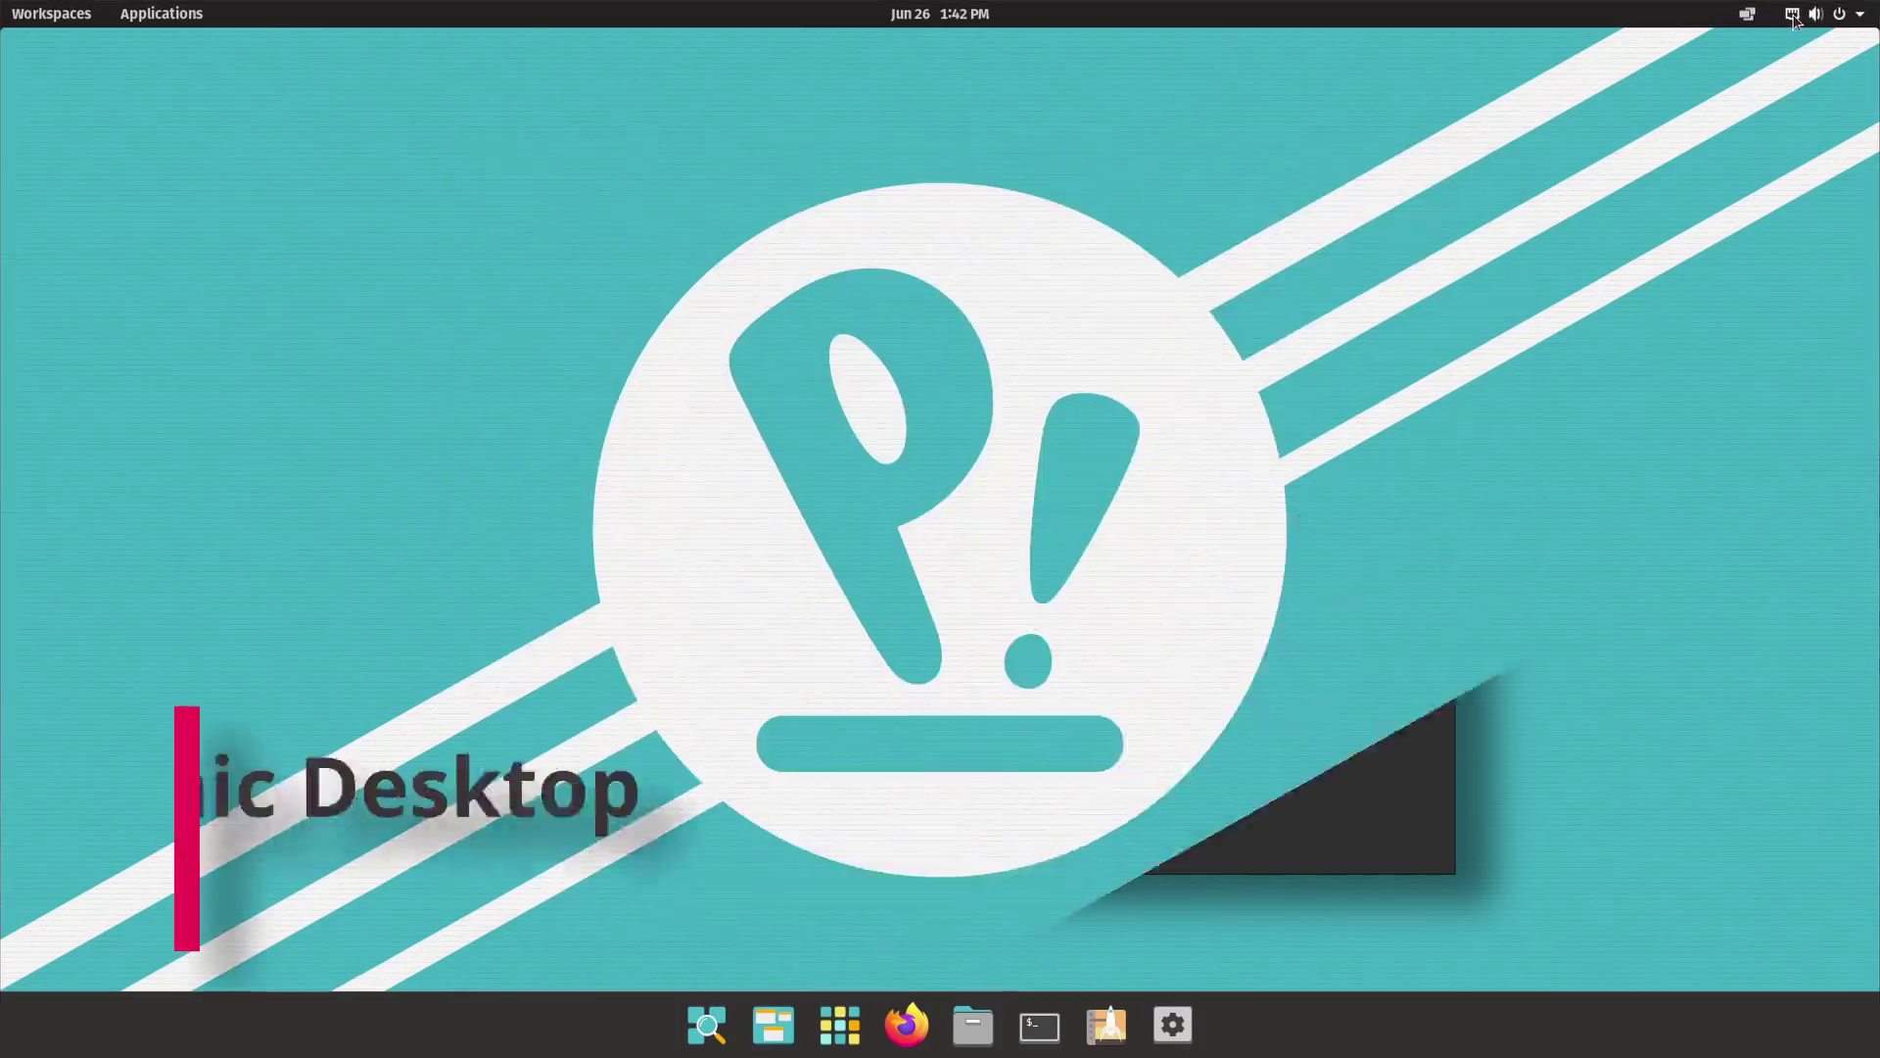
{"action": "left_click", "coordinate": [1793, 15]}
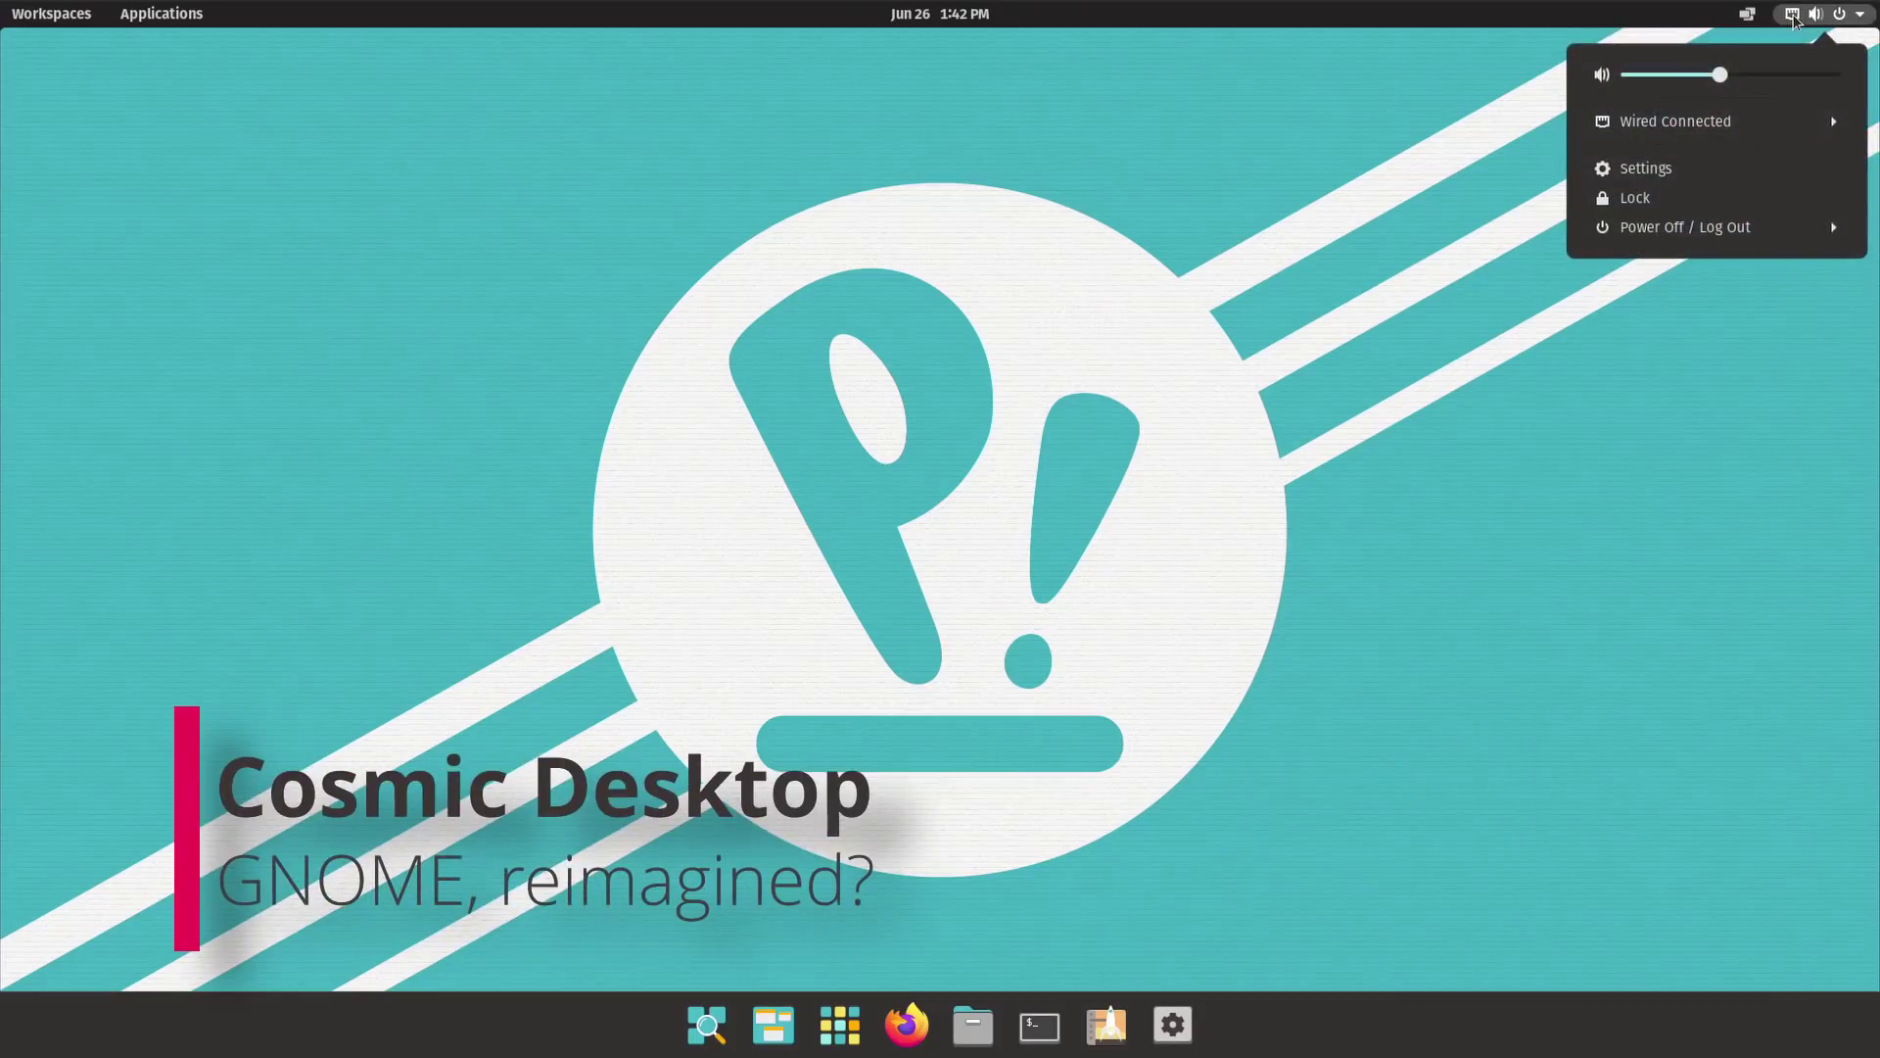
{"action": "left_click", "coordinate": [1753, 130]}
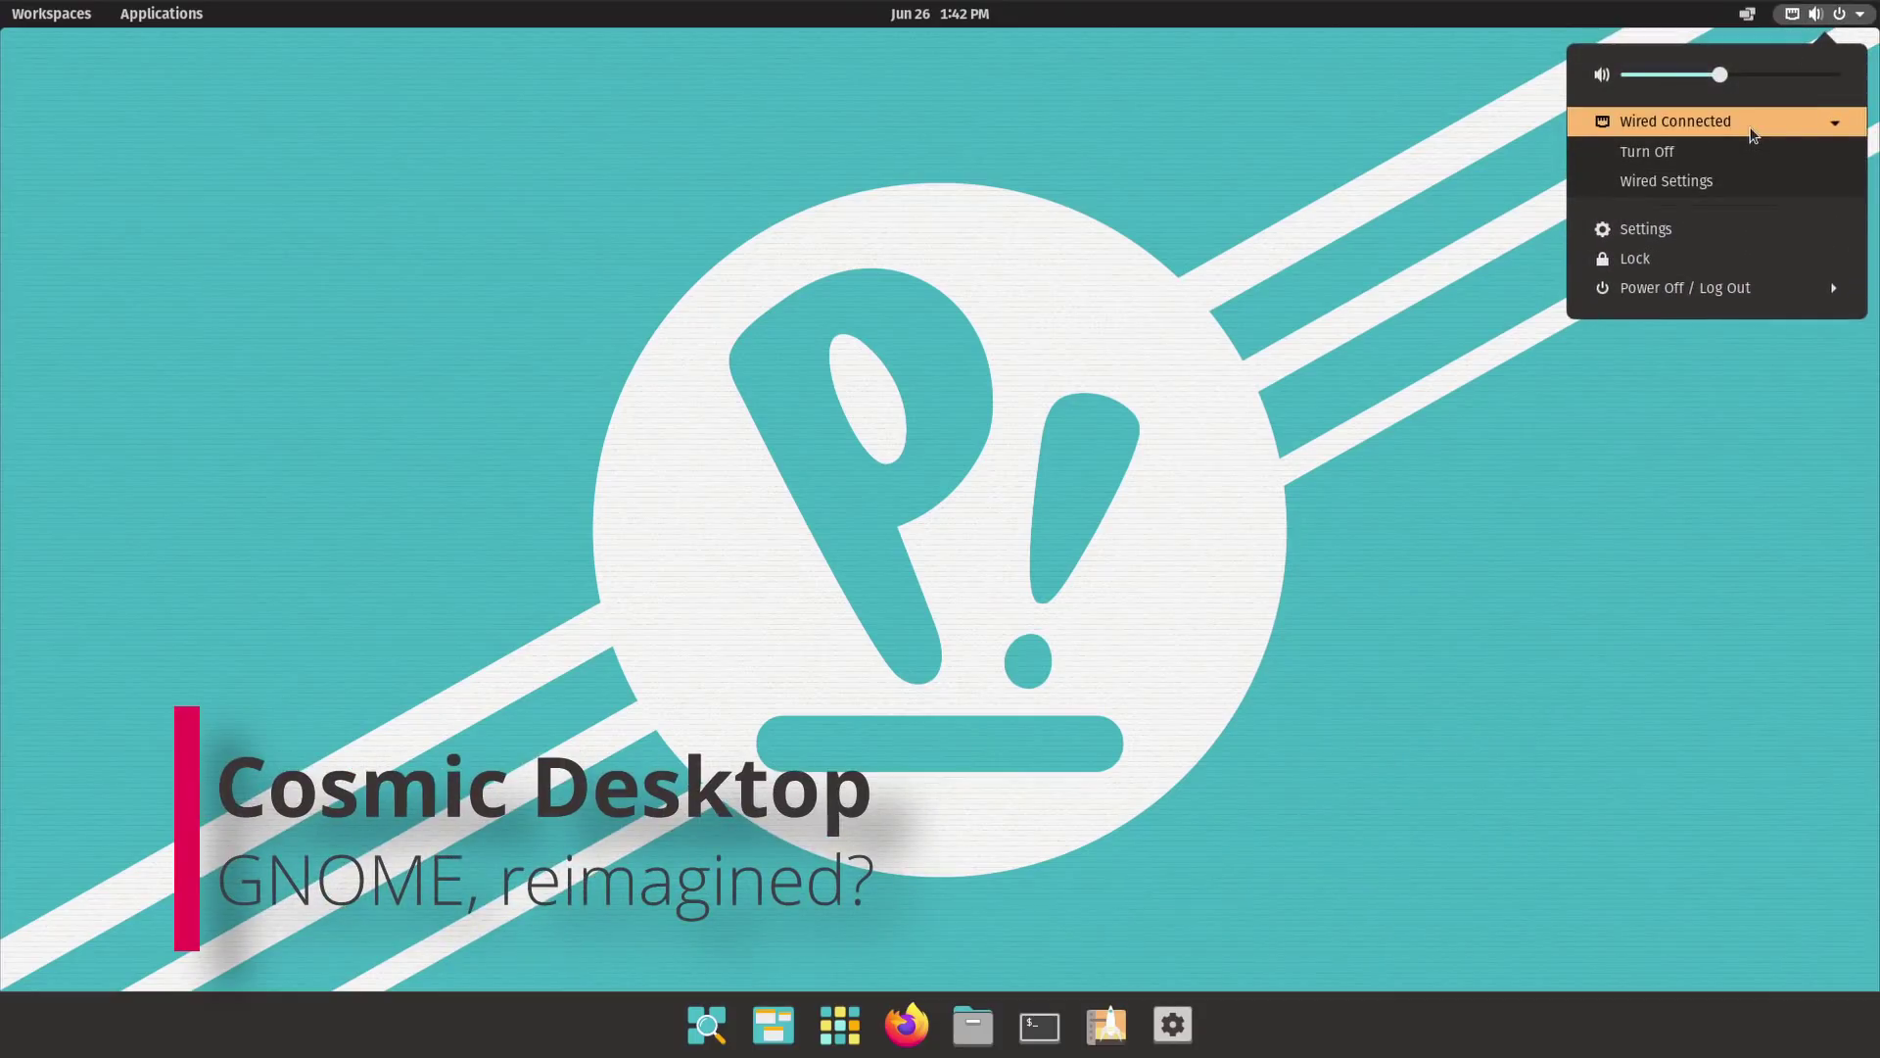
{"action": "left_click", "coordinate": [1753, 133]}
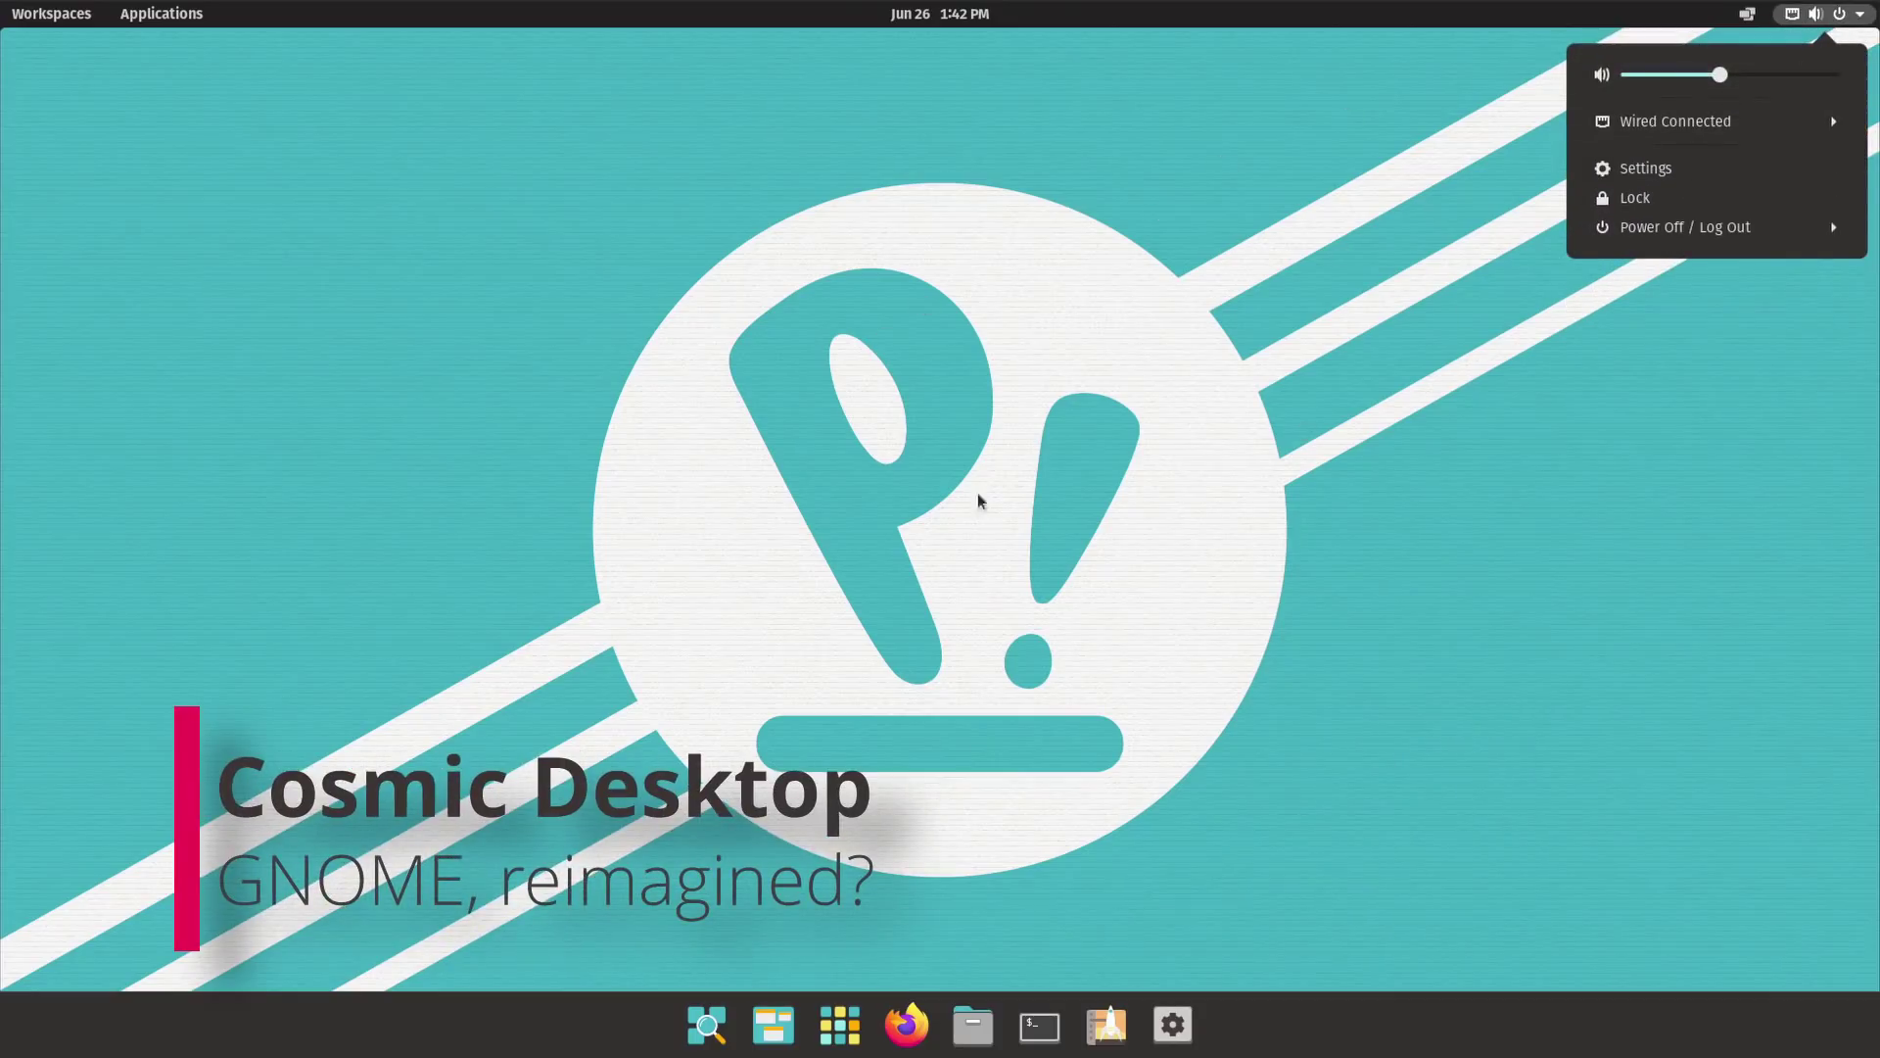
{"action": "left_click", "coordinate": [1110, 354]}
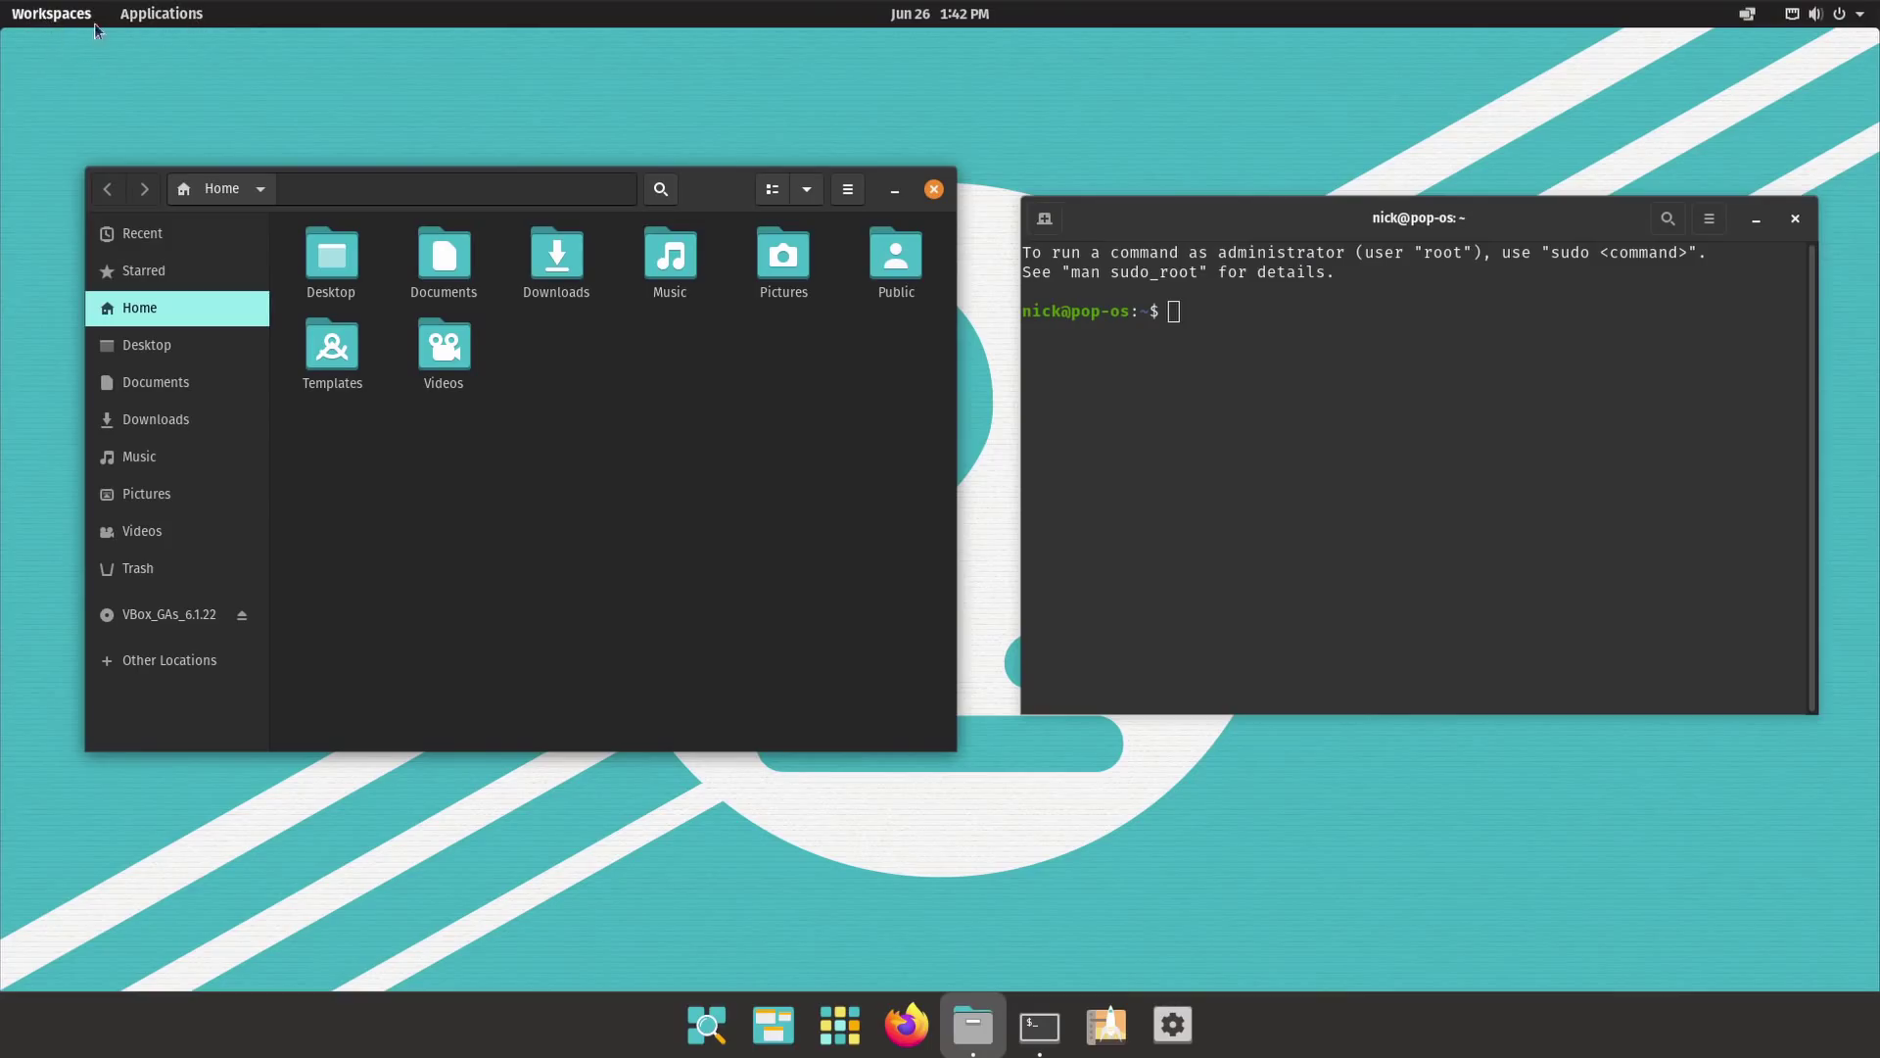
Step: Browse workspaces 1 and 2 in the overview and open the applications launcher
{"action": "left_click", "coordinate": [78, 21]}
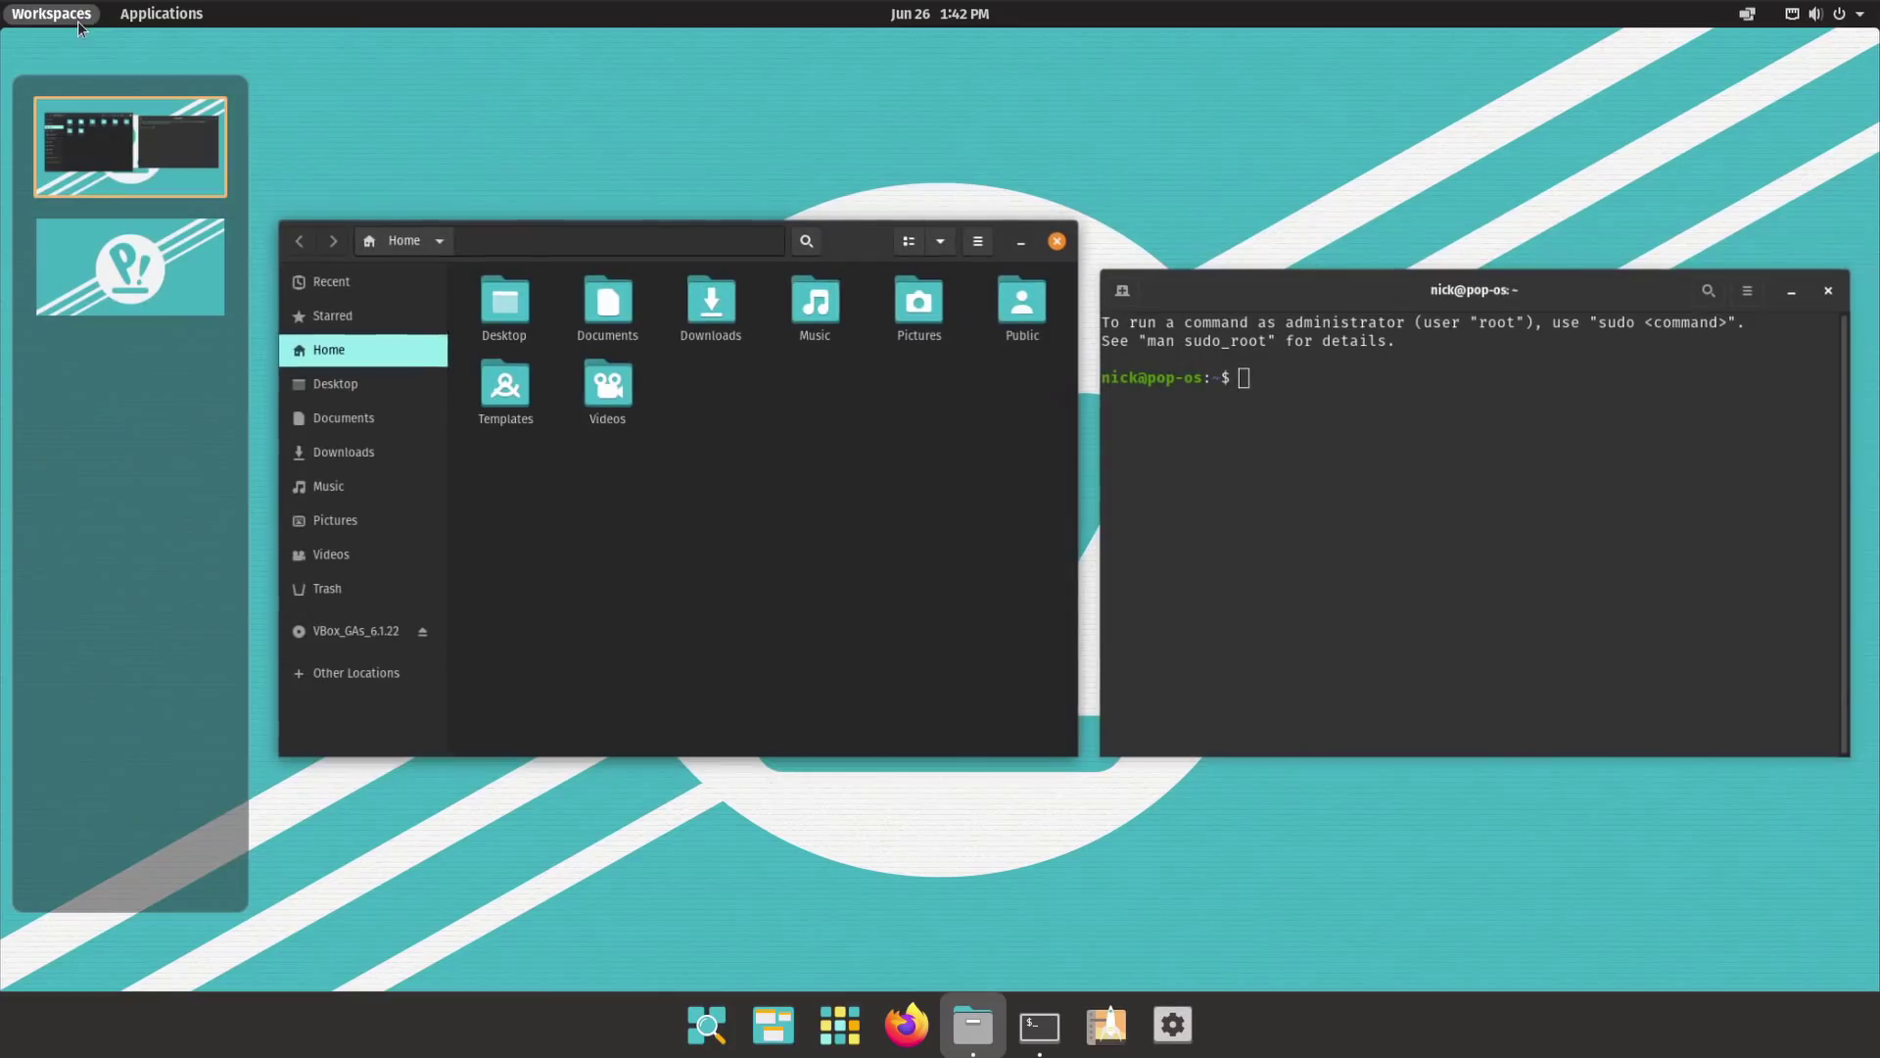
{"action": "left_click", "coordinate": [90, 263]}
{"action": "left_click", "coordinate": [98, 161]}
{"action": "left_click", "coordinate": [160, 15]}
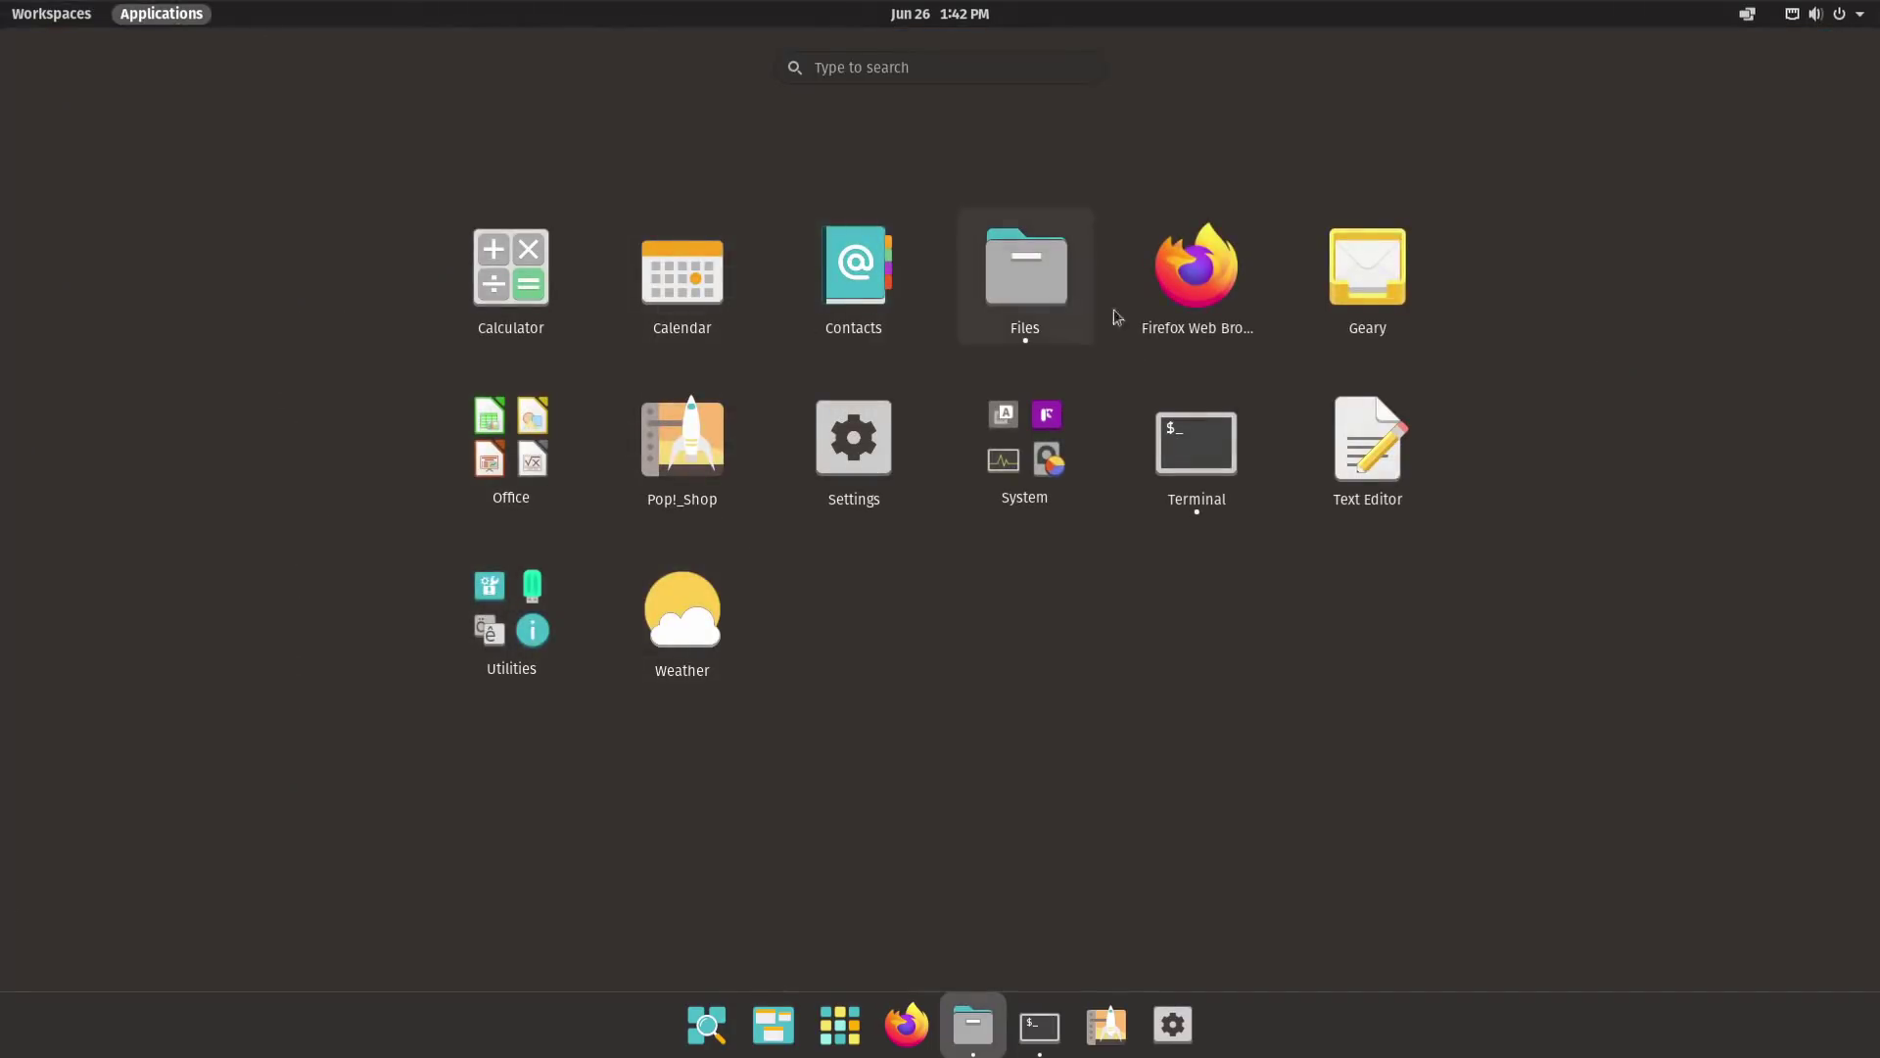
Step: Move Terminal onto workspace 2 and launch Settings on a new workspace 3
{"action": "left_click", "coordinate": [51, 14]}
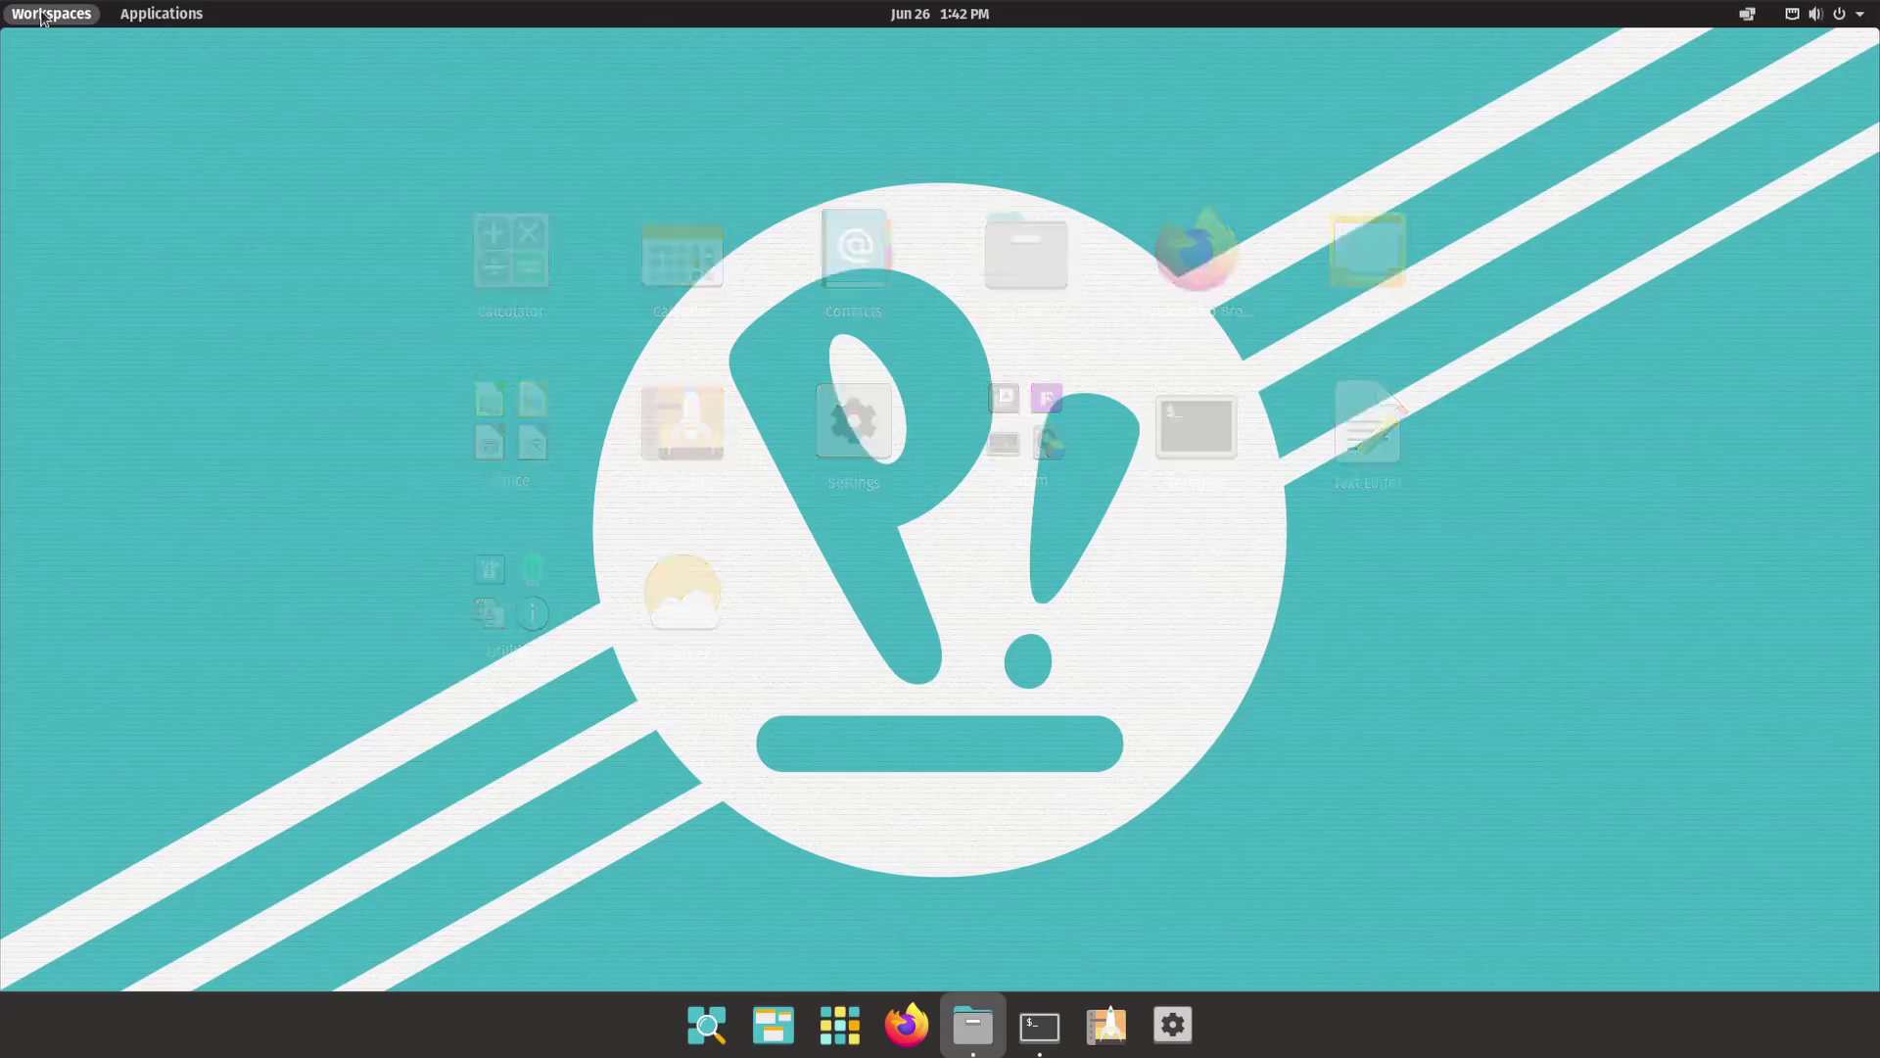
{"action": "left_click_drag", "start_coordinate": [1272, 490], "coordinate": [127, 274]}
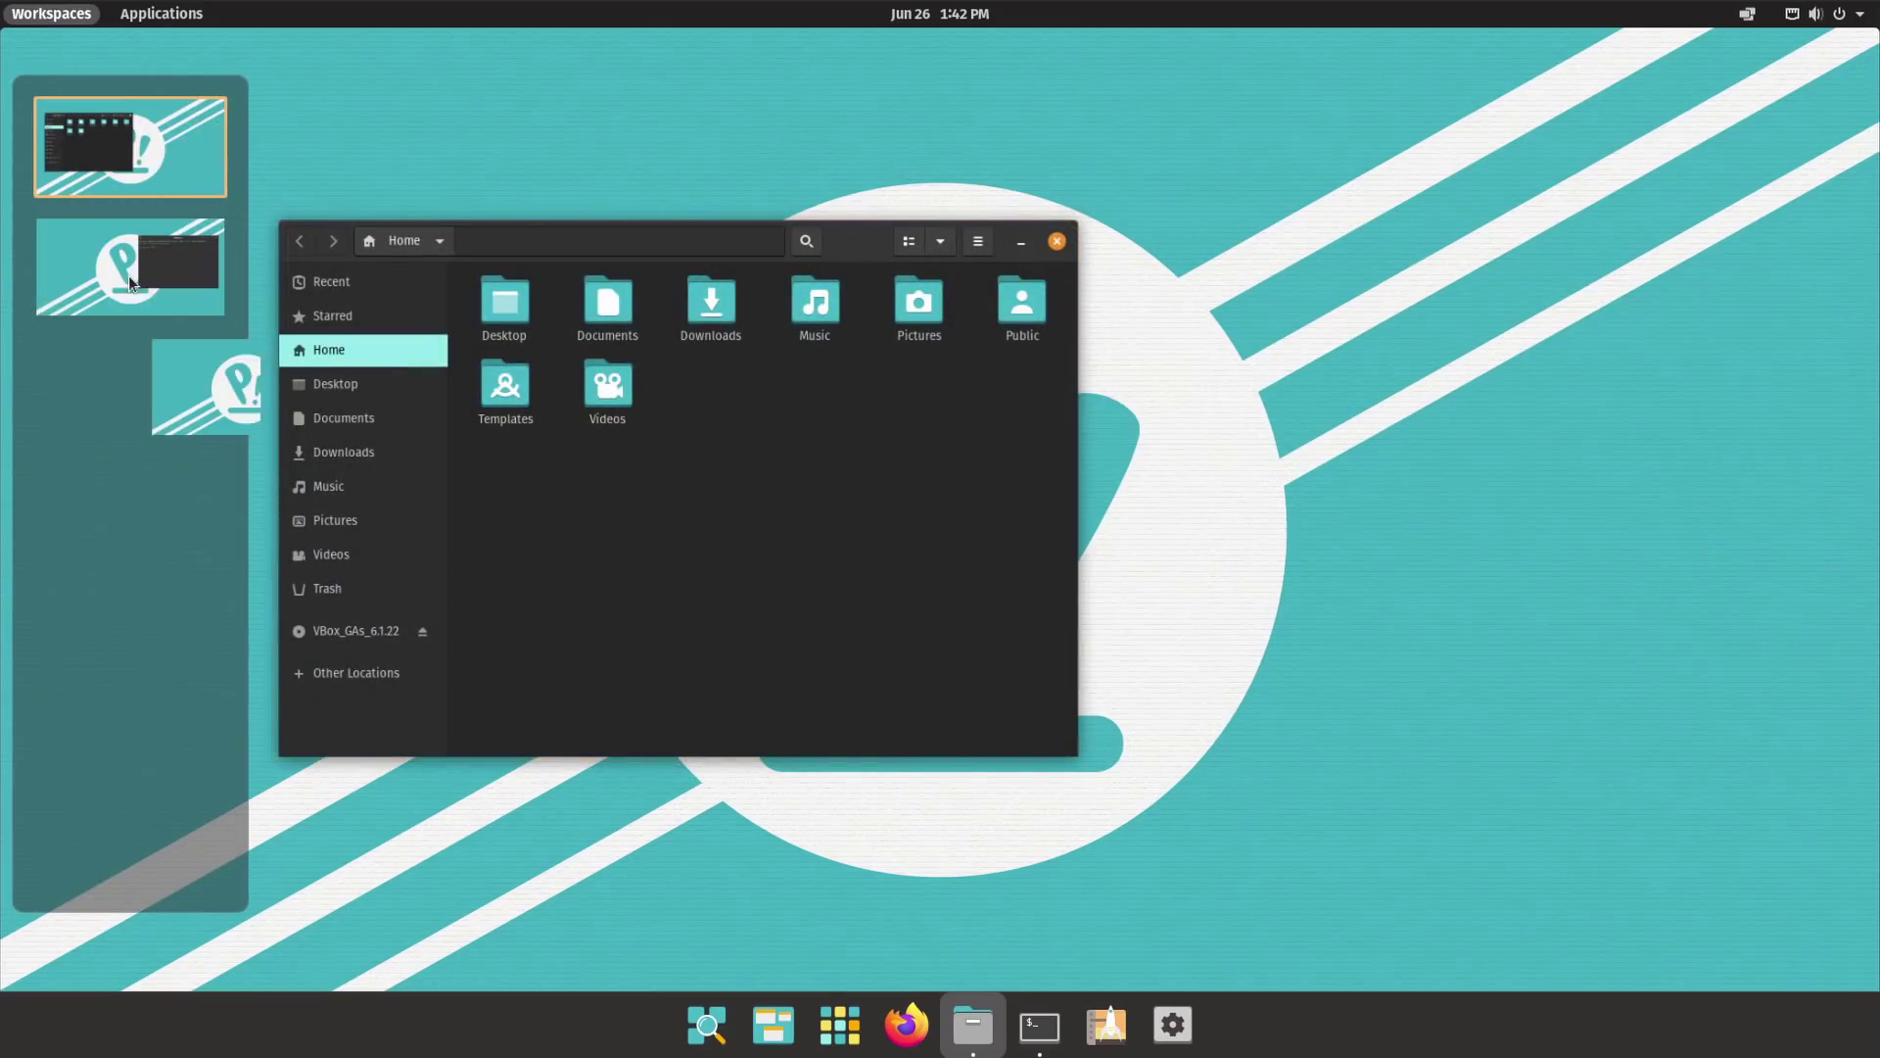
{"action": "left_click", "coordinate": [132, 397]}
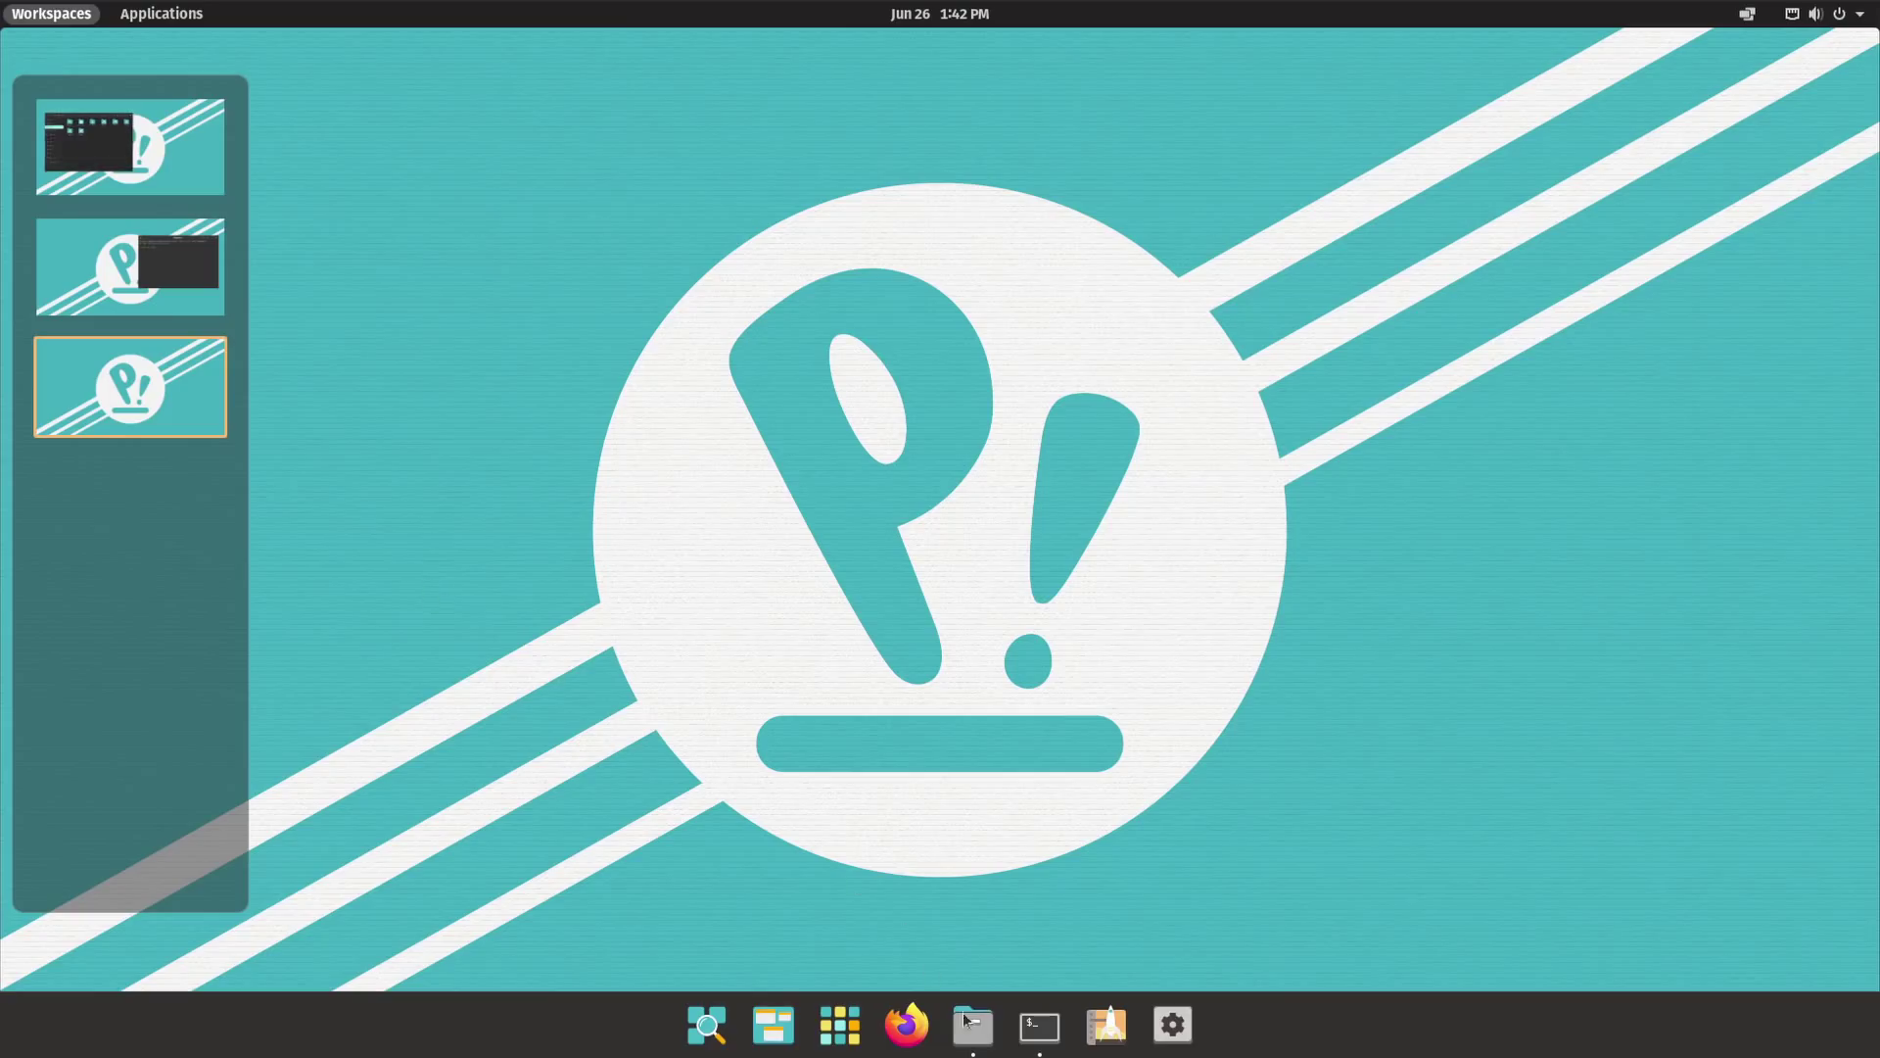
{"action": "left_click", "coordinate": [1172, 1025]}
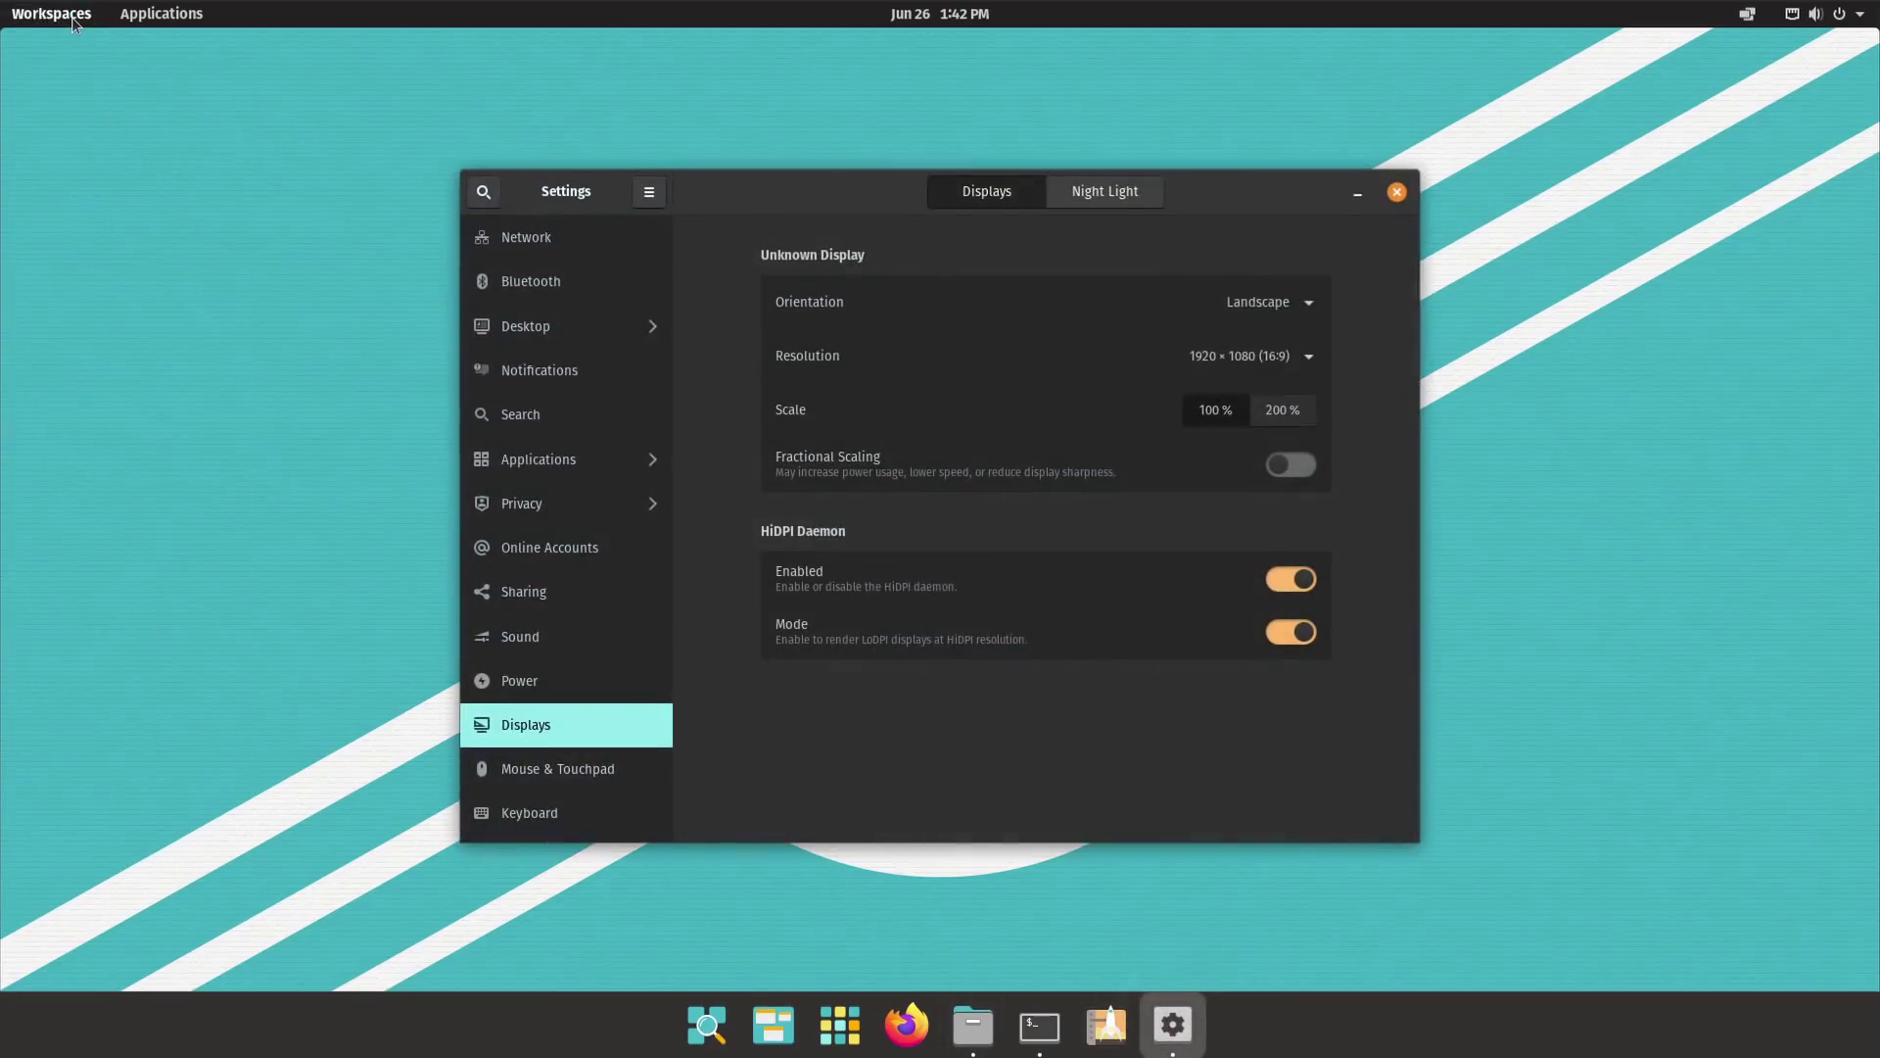
Step: Cycle through workspaces 2, 1 and 3, then open the Applications grid with Super+A
{"action": "left_click", "coordinate": [72, 15]}
{"action": "left_click", "coordinate": [106, 281]}
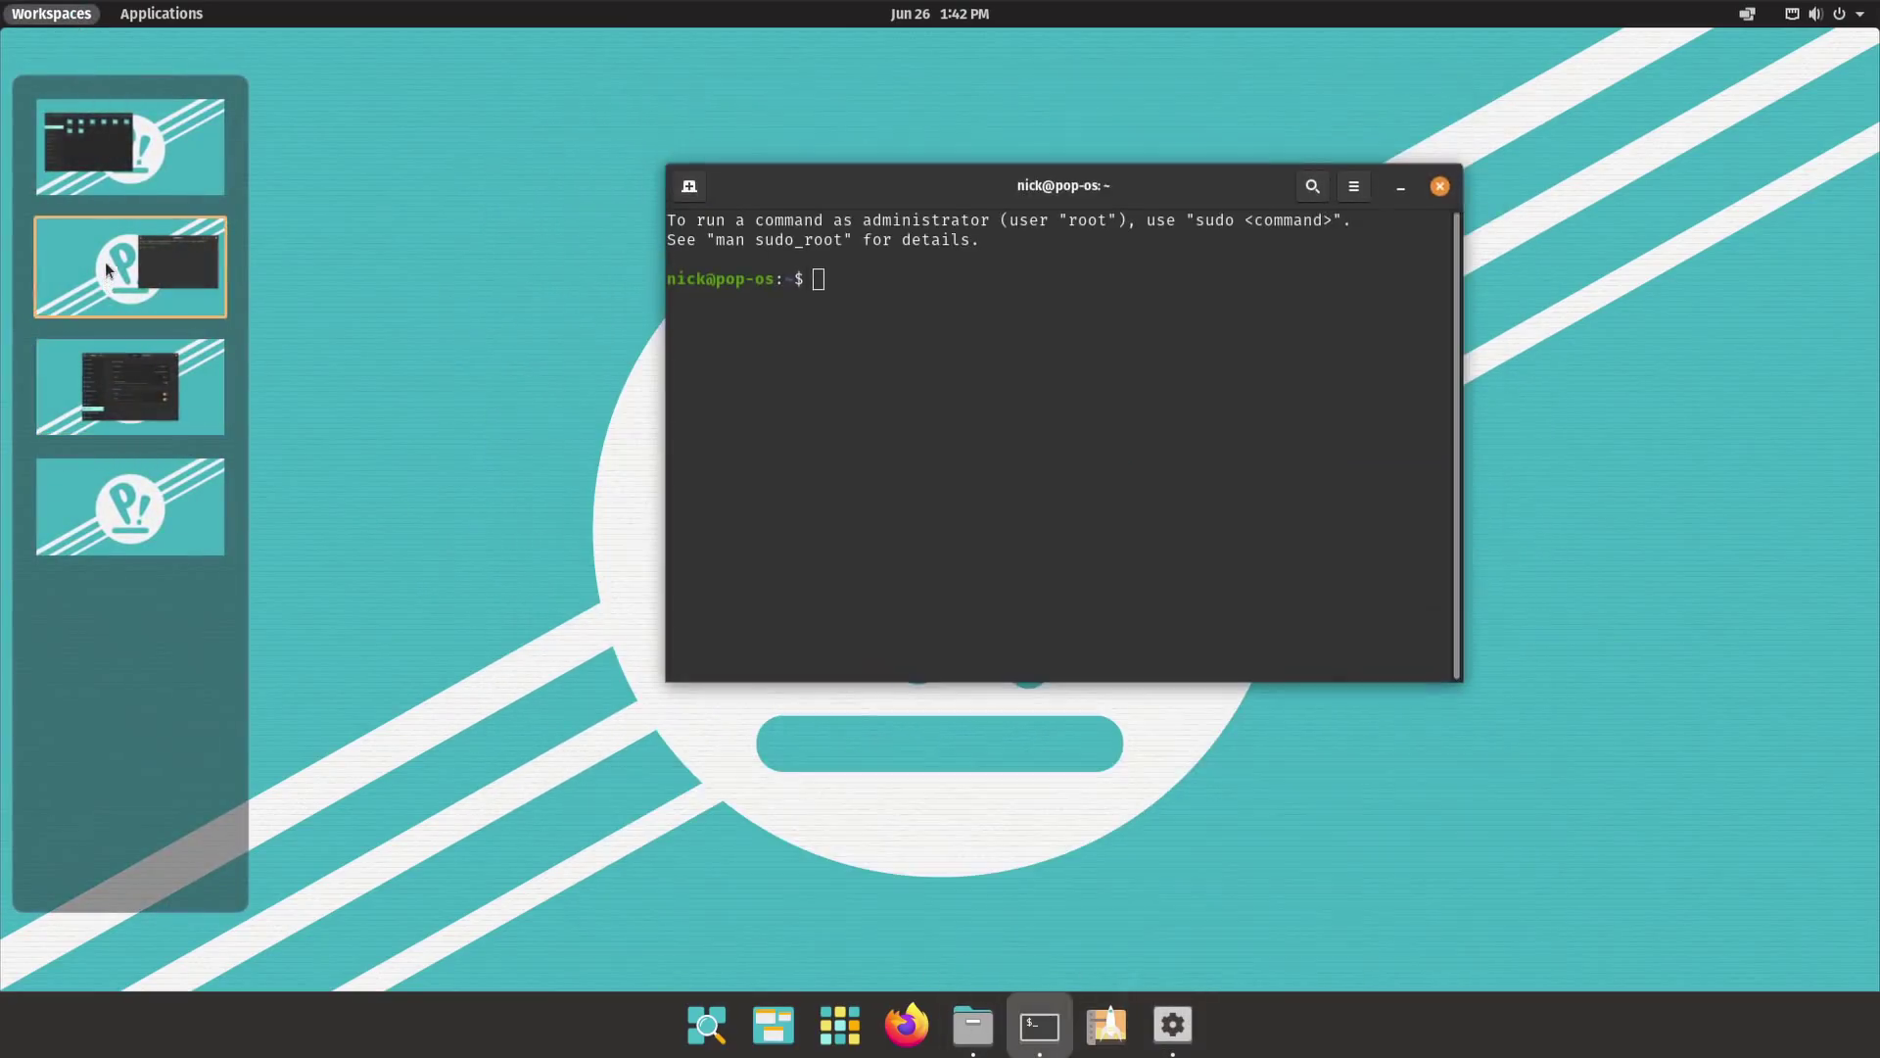
{"action": "left_click", "coordinate": [108, 161]}
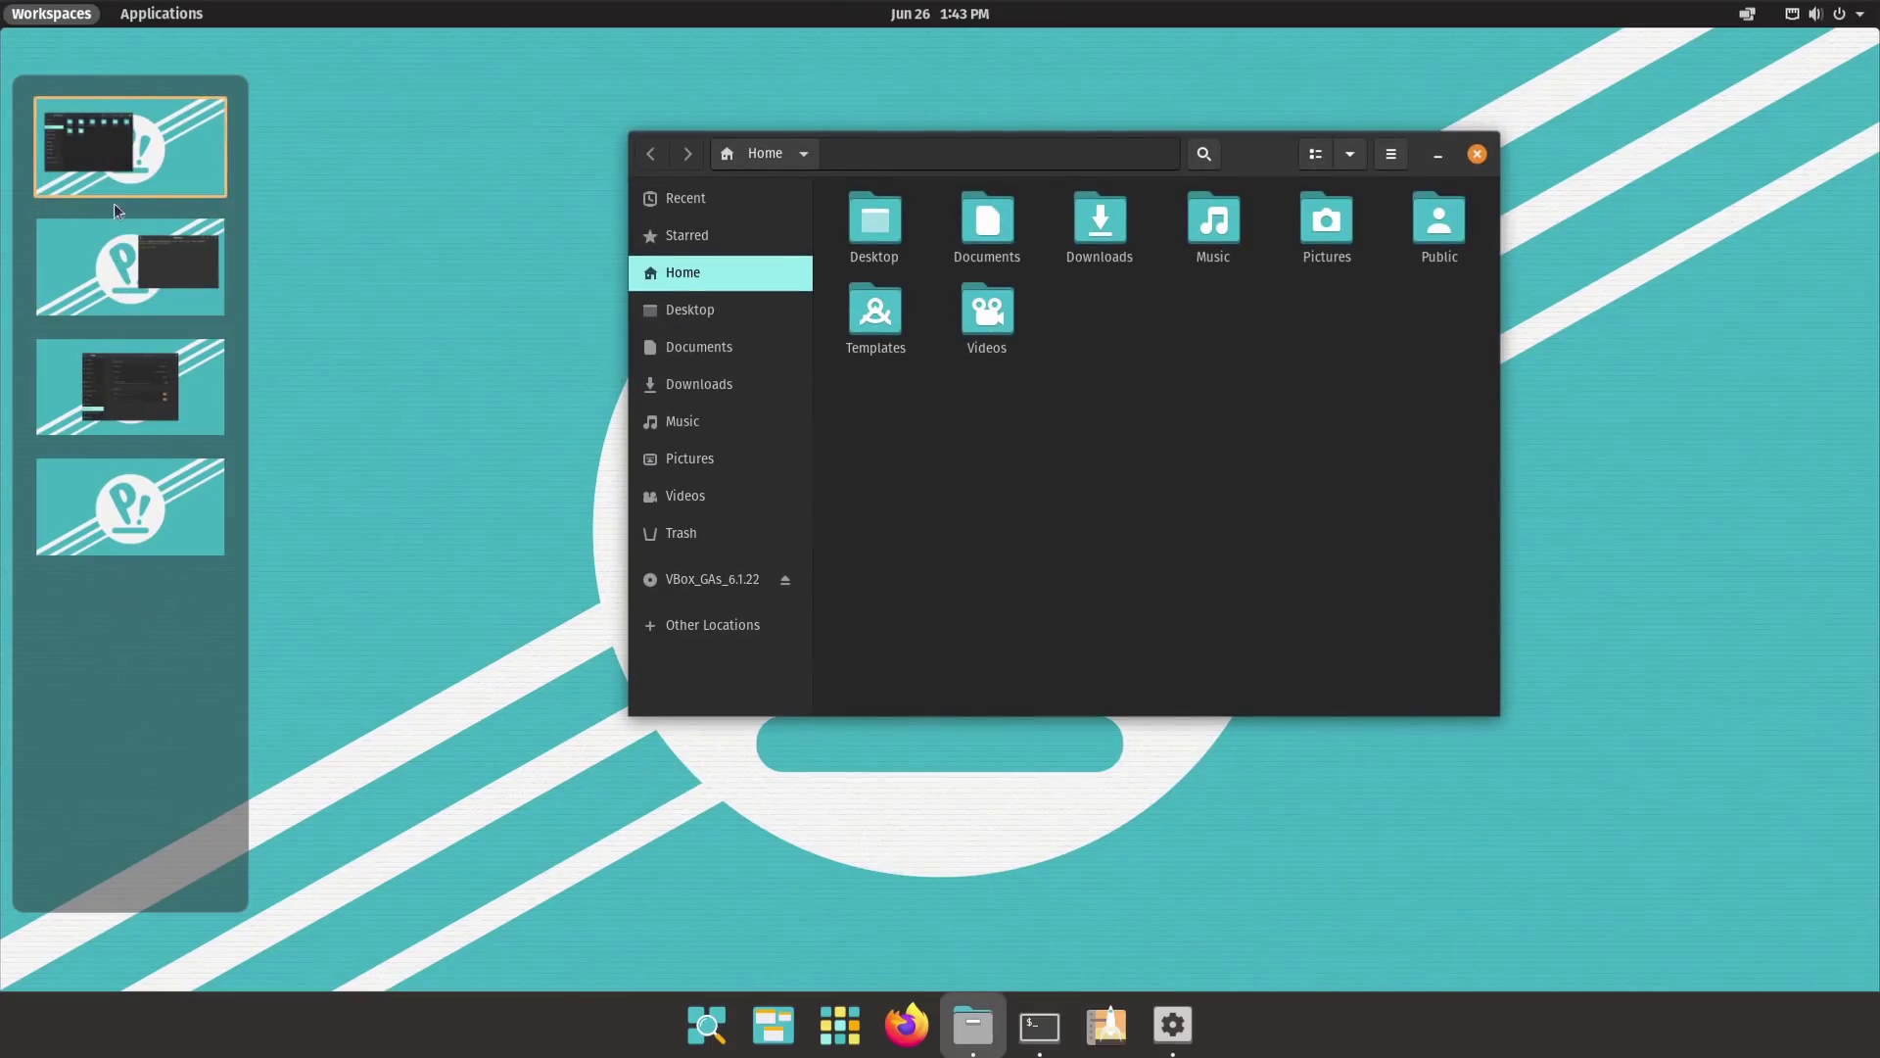
{"action": "left_click", "coordinate": [130, 387]}
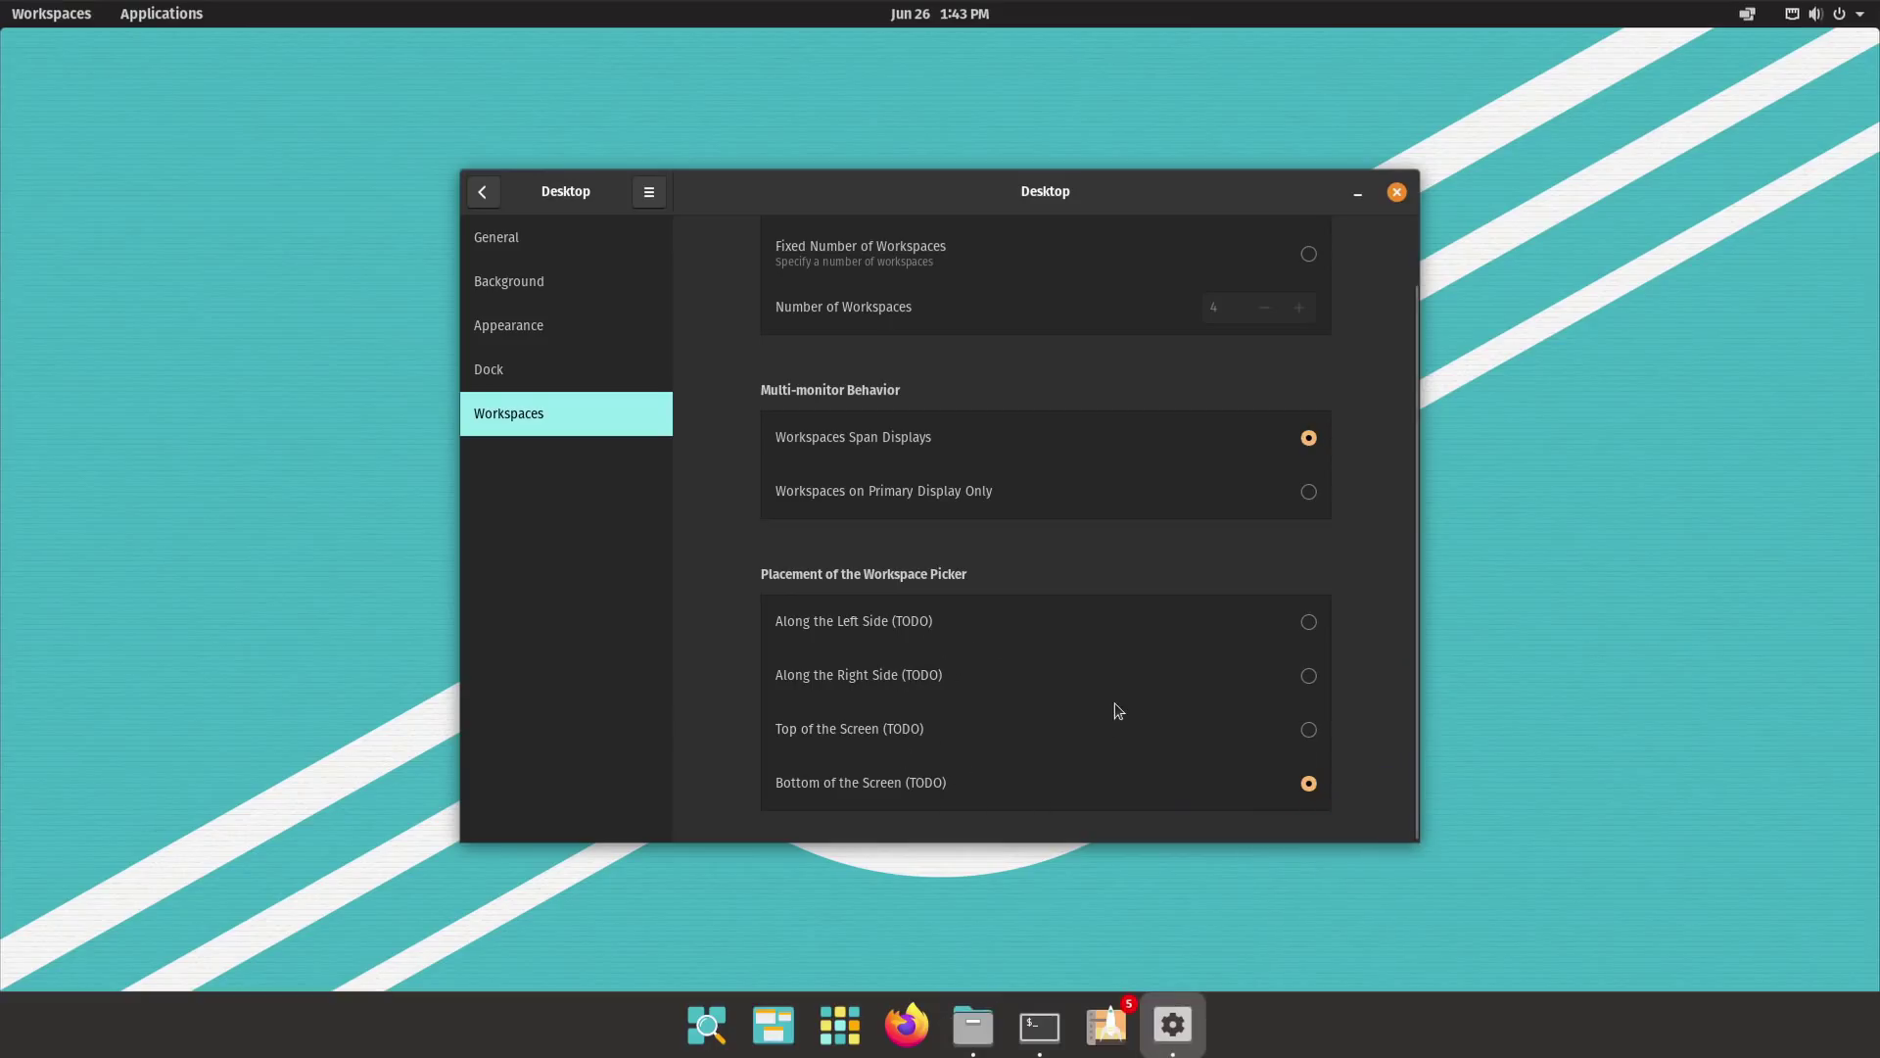
{"action": "scroll", "coordinate": [1067, 542], "scroll_direction": "up", "scroll_amount": 1}
{"action": "scroll", "coordinate": [1131, 546], "scroll_direction": "down", "scroll_amount": 1}
{"action": "key", "text": "super+a"}
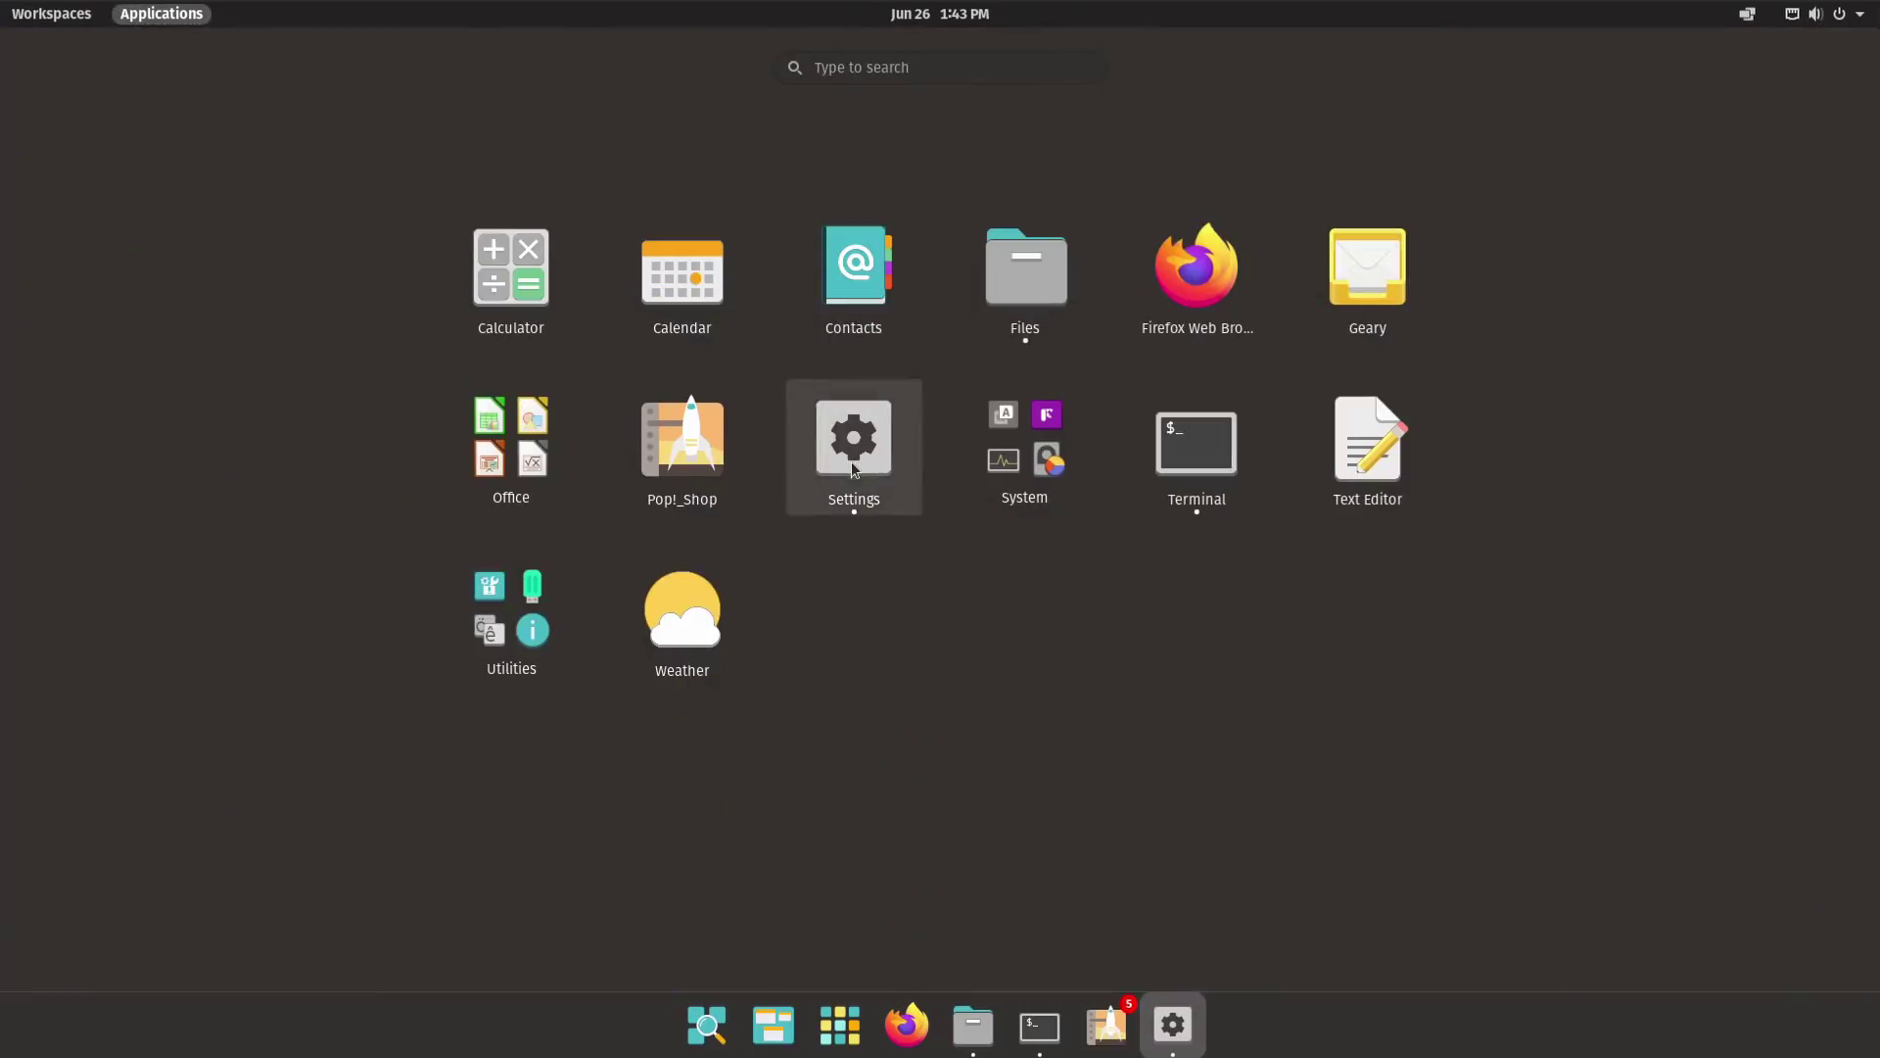
Step: Open and close the System folder, then drag Terminal, Text Editor and Weather ahead of System
{"action": "left_click", "coordinate": [995, 411]}
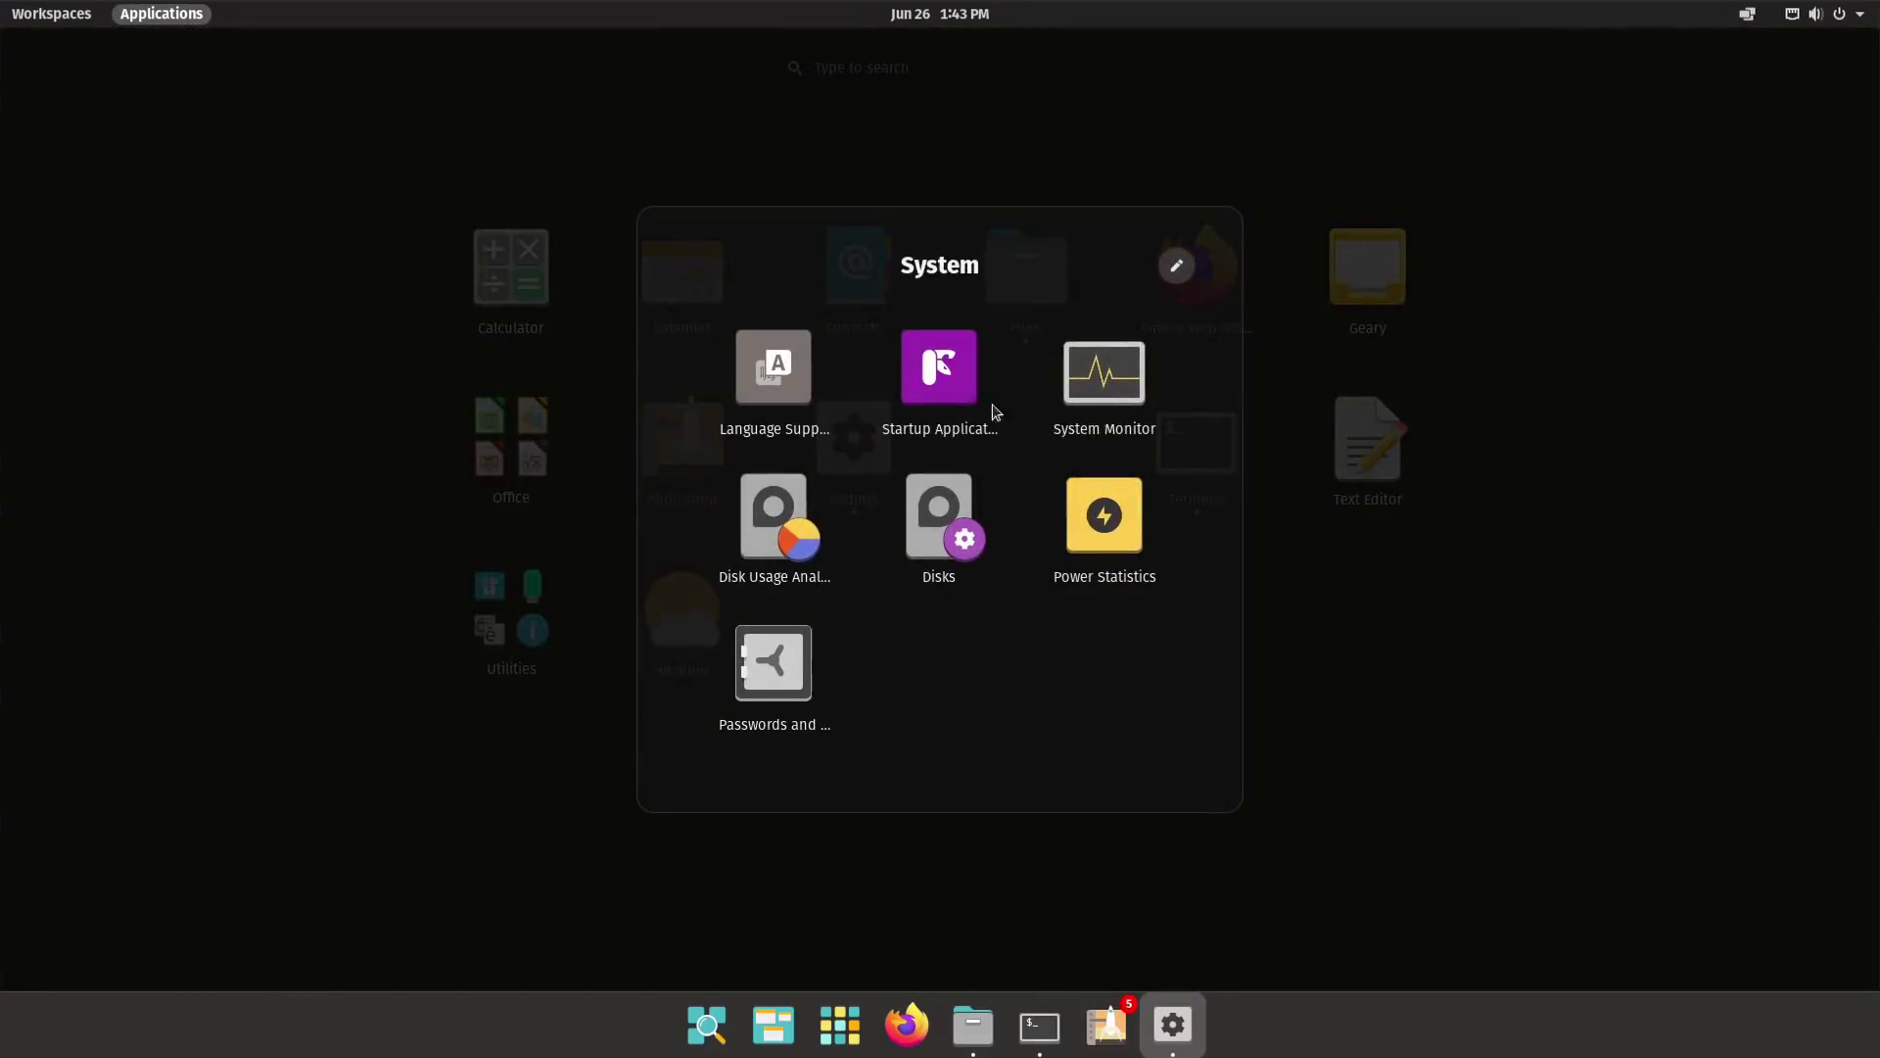
{"action": "left_click", "coordinate": [1271, 615]}
{"action": "left_click_drag", "start_coordinate": [1202, 455], "coordinate": [964, 446]}
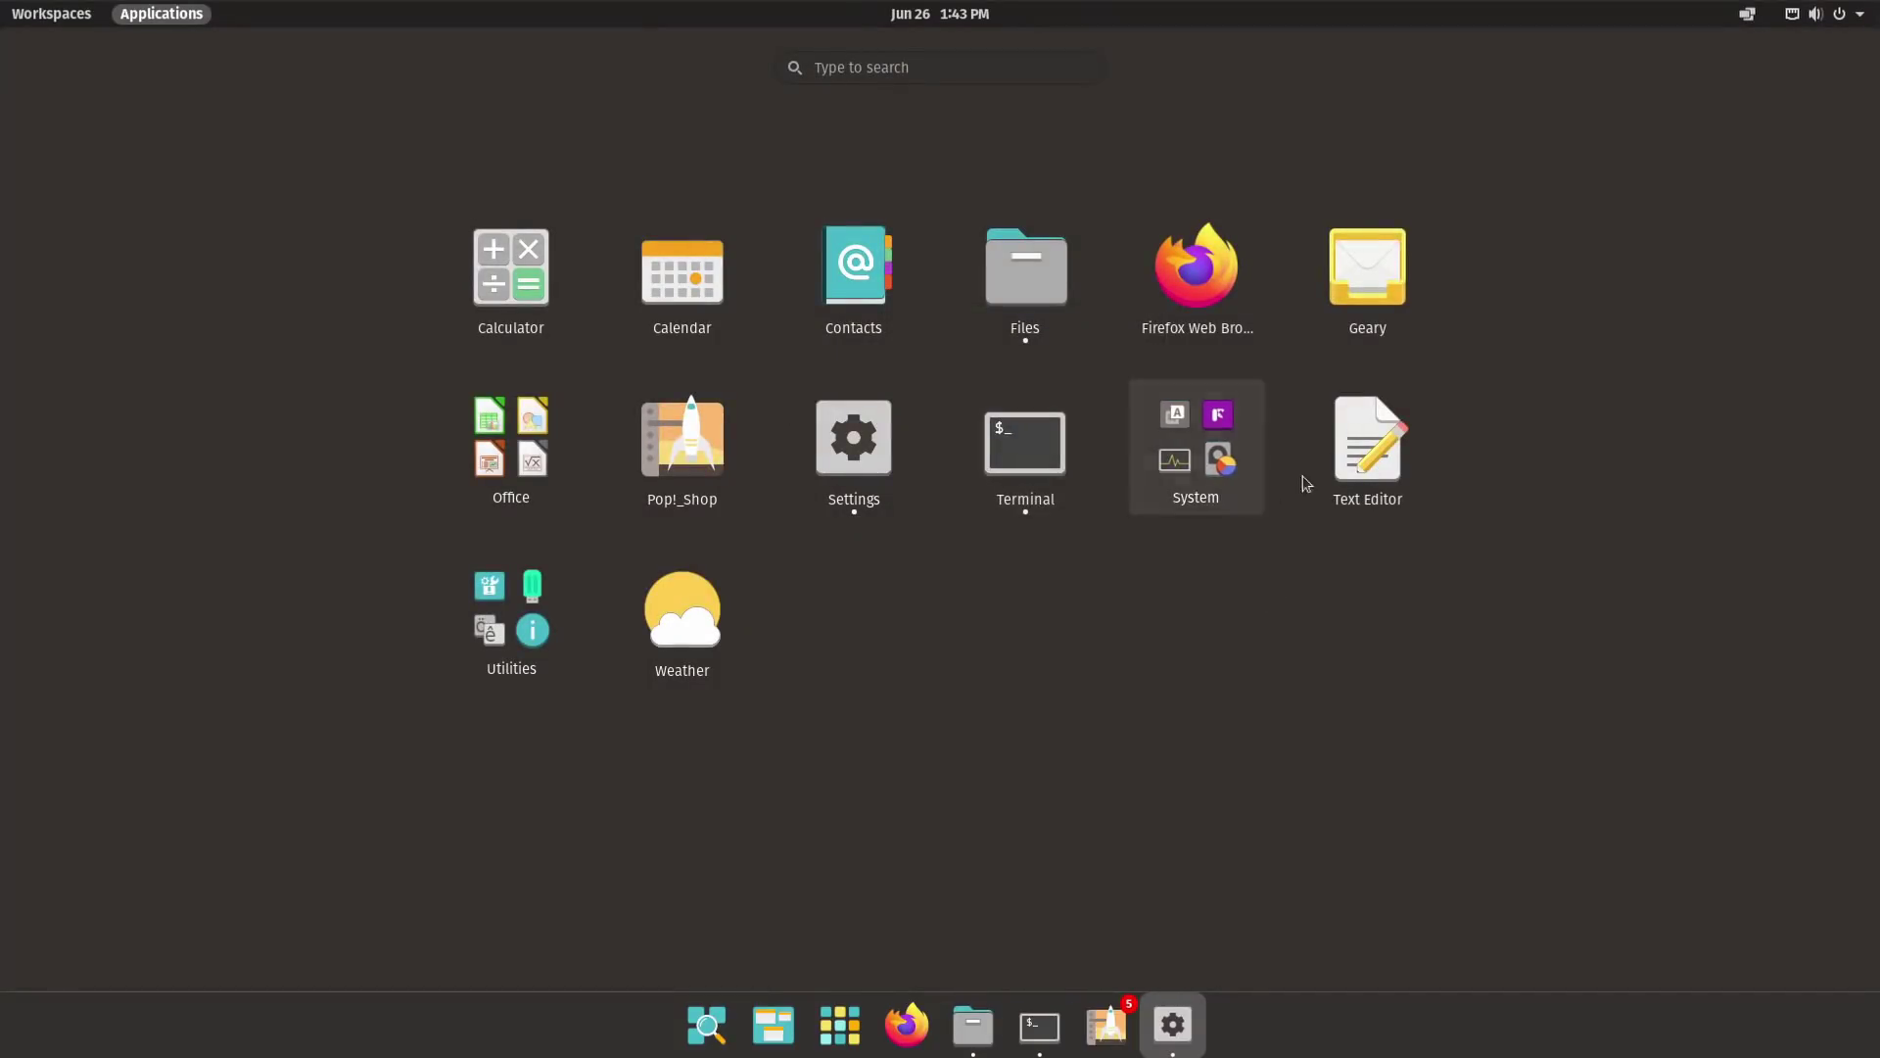
{"action": "left_click_drag", "start_coordinate": [1306, 483], "coordinate": [1126, 446]}
{"action": "left_click_drag", "start_coordinate": [744, 641], "coordinate": [1302, 435]}
Step: Open a Files window, maximize it, restore it, and close it
{"action": "key", "text": "Escape"}
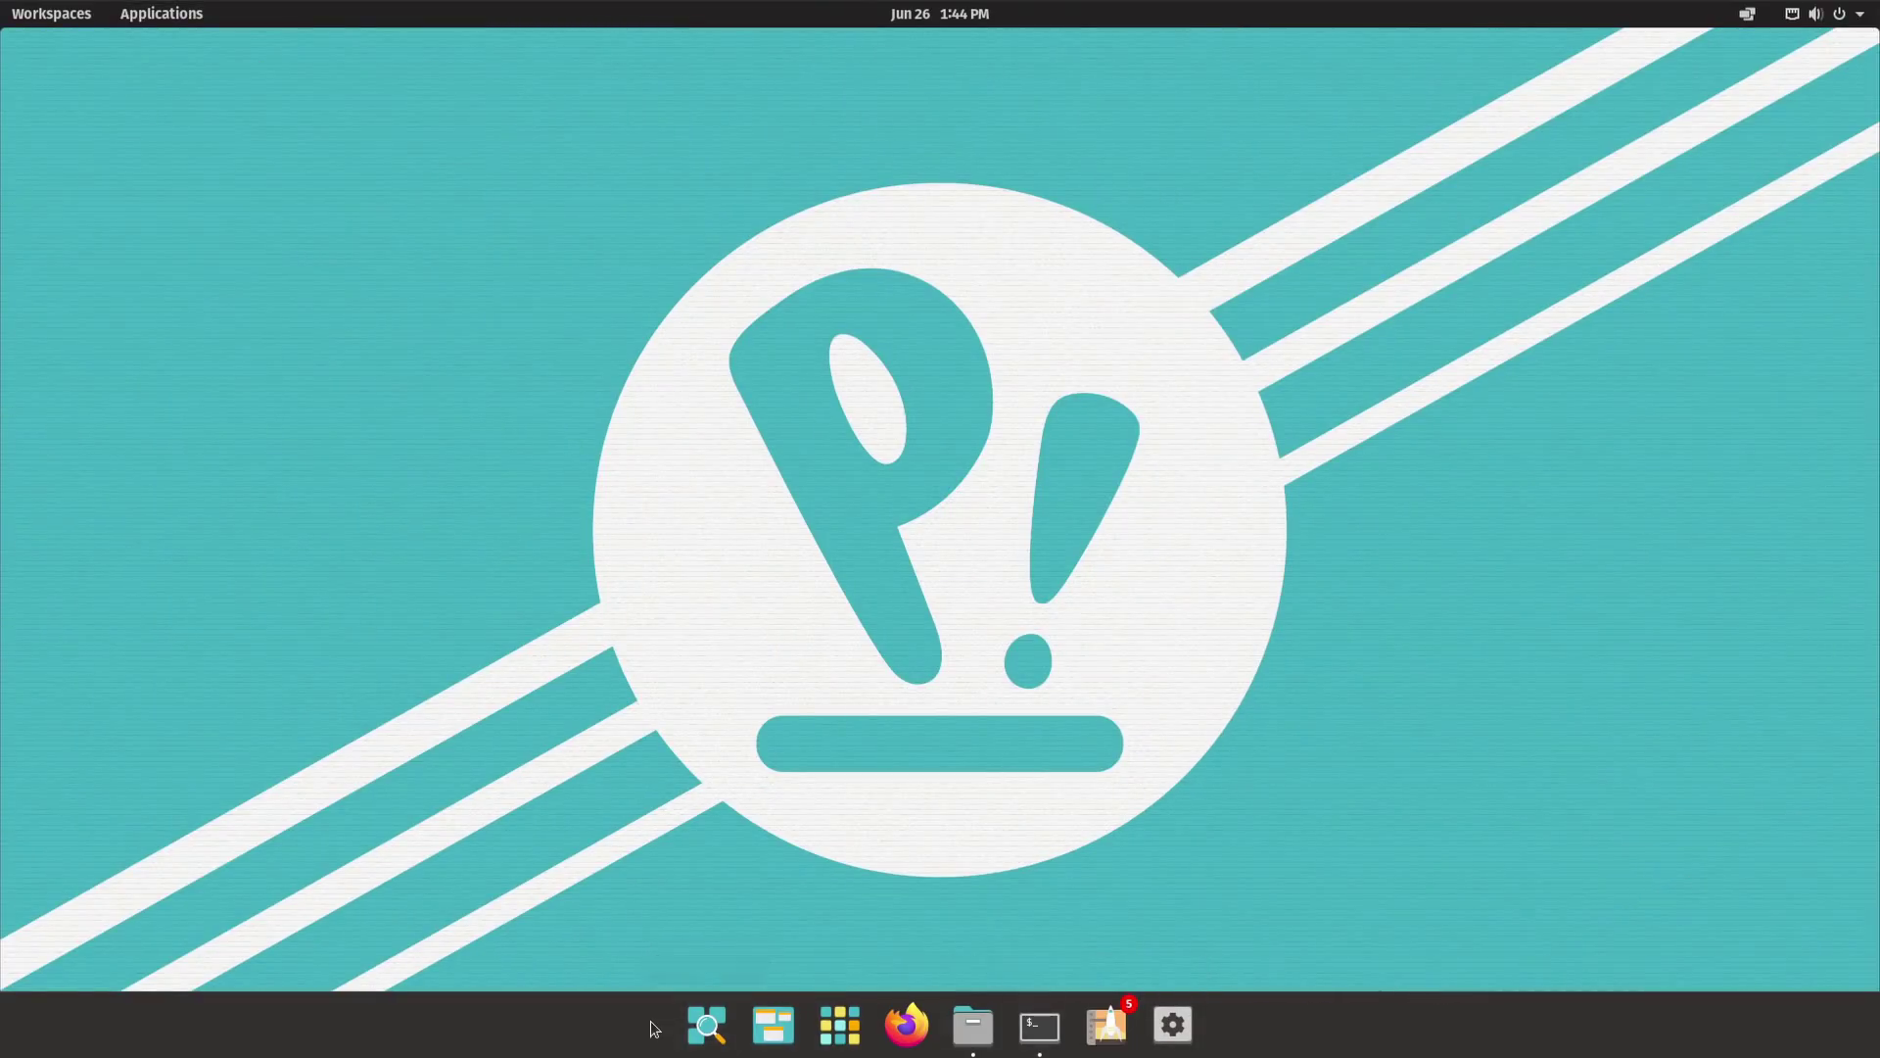
{"action": "left_click", "coordinate": [972, 1024]}
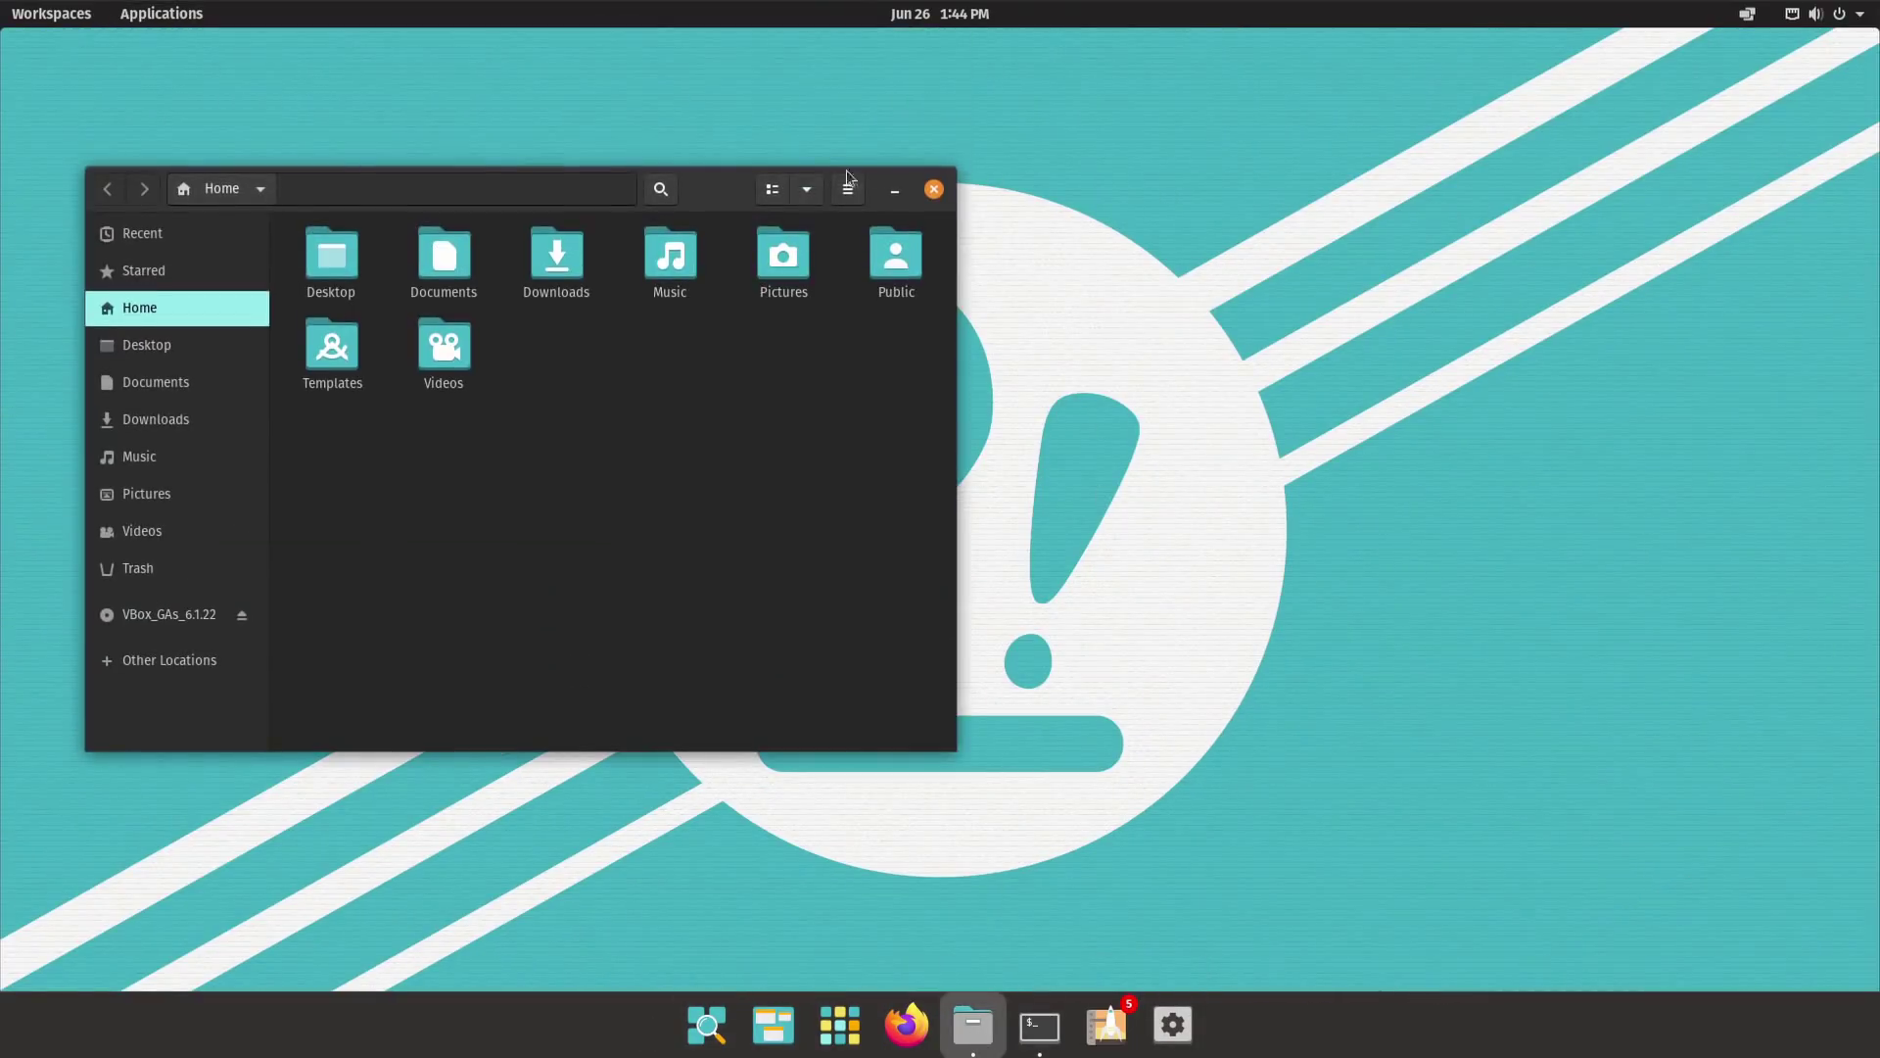
{"action": "left_click_drag", "start_coordinate": [730, 192], "coordinate": [888, 39]}
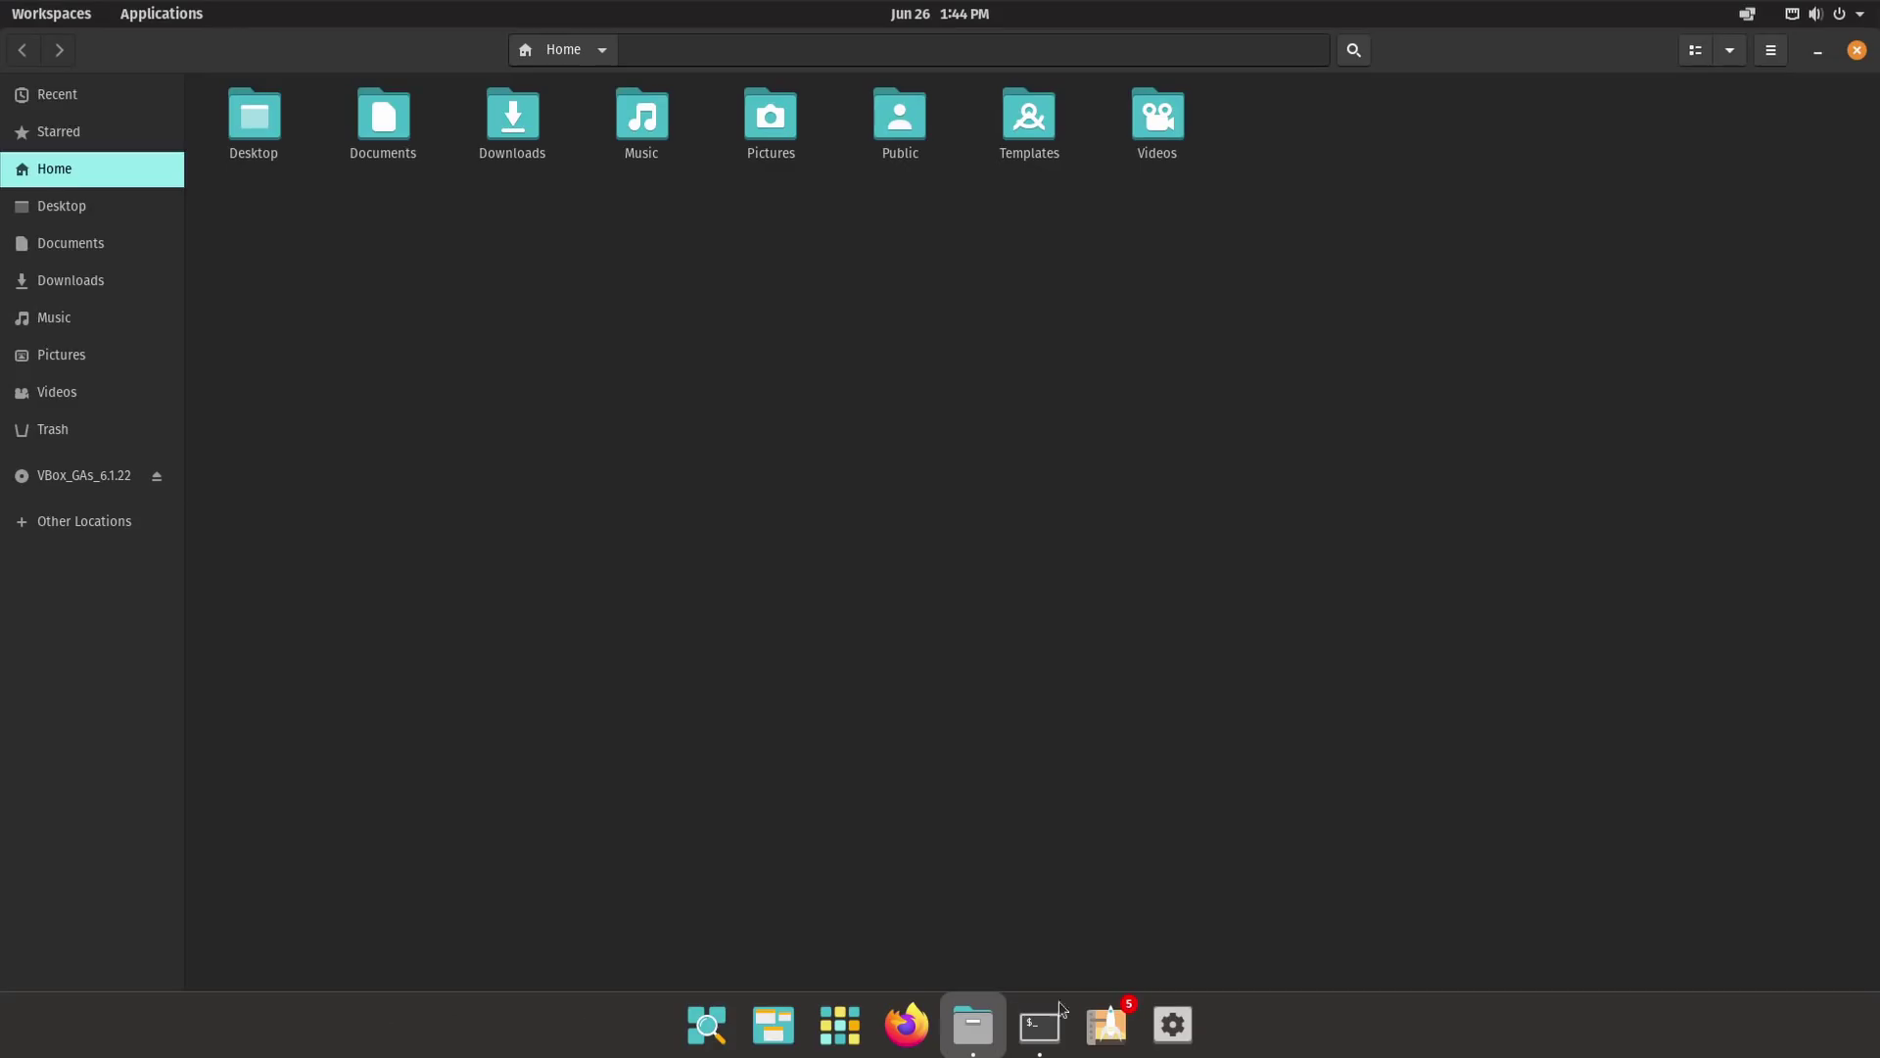
{"action": "double_click", "coordinate": [1239, 61]}
{"action": "left_click", "coordinate": [1603, 199]}
Step: Turn off 'Extend dock to the edges' in the Dock settings and close Settings
{"action": "left_click", "coordinate": [1173, 1024]}
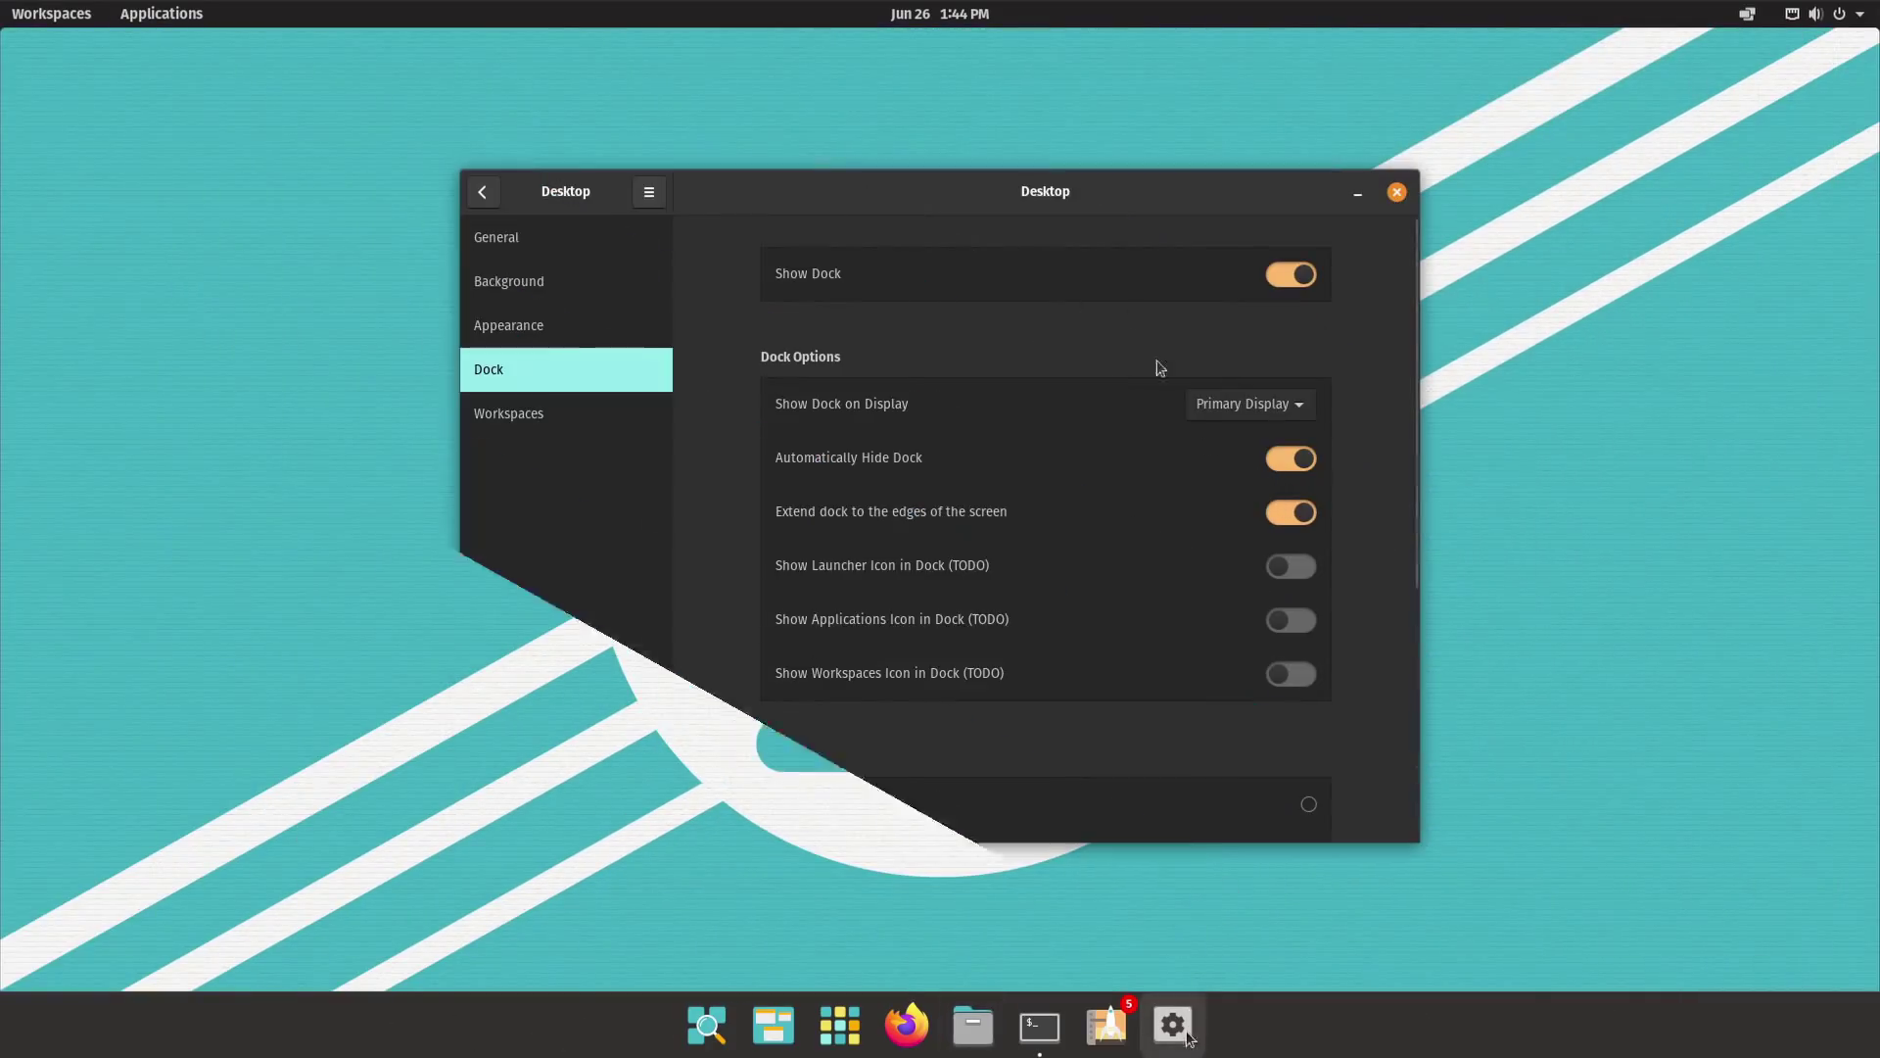
{"action": "mouse_move", "coordinate": [1058, 189]}
{"action": "left_mouse_down"}
{"action": "mouse_move", "coordinate": [1033, 424]}
{"action": "mouse_move", "coordinate": [1058, 232]}
{"action": "mouse_move", "coordinate": [1067, 385]}
{"action": "mouse_move", "coordinate": [1061, 174]}
{"action": "left_mouse_up"}
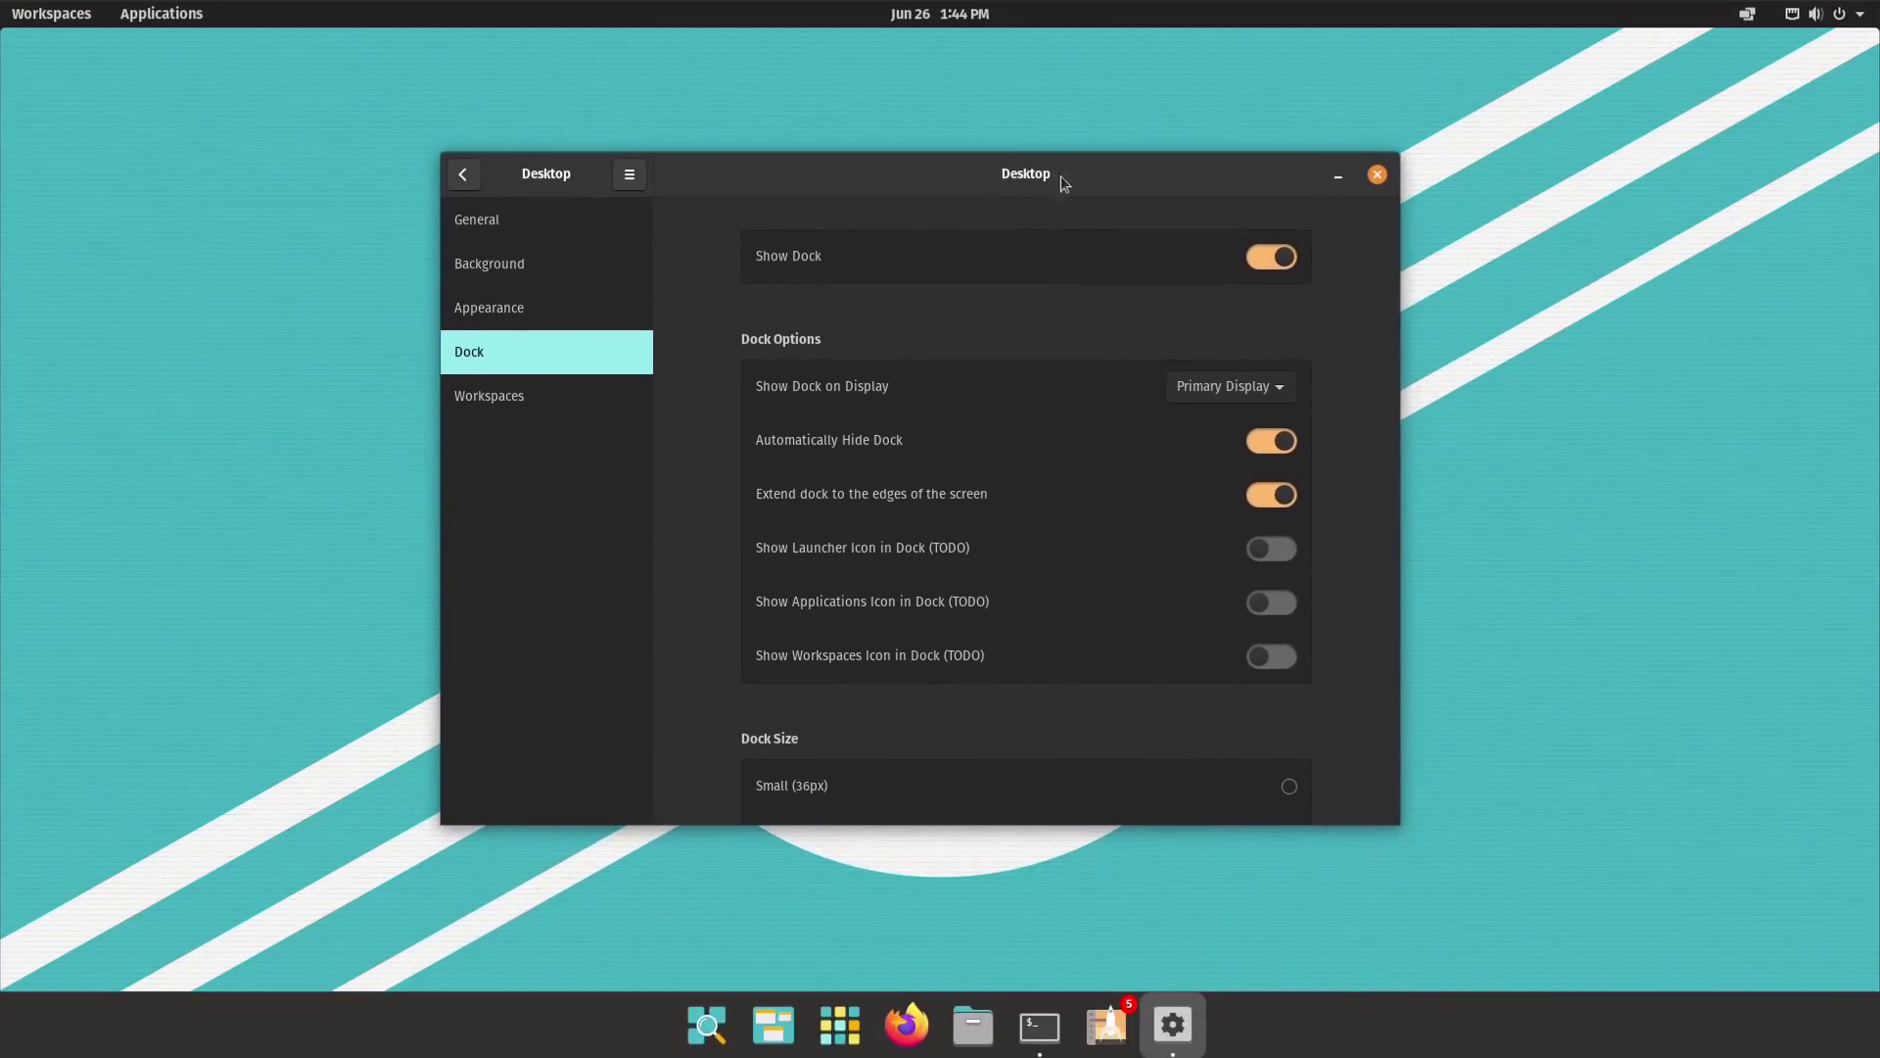
{"action": "left_click", "coordinate": [1268, 498]}
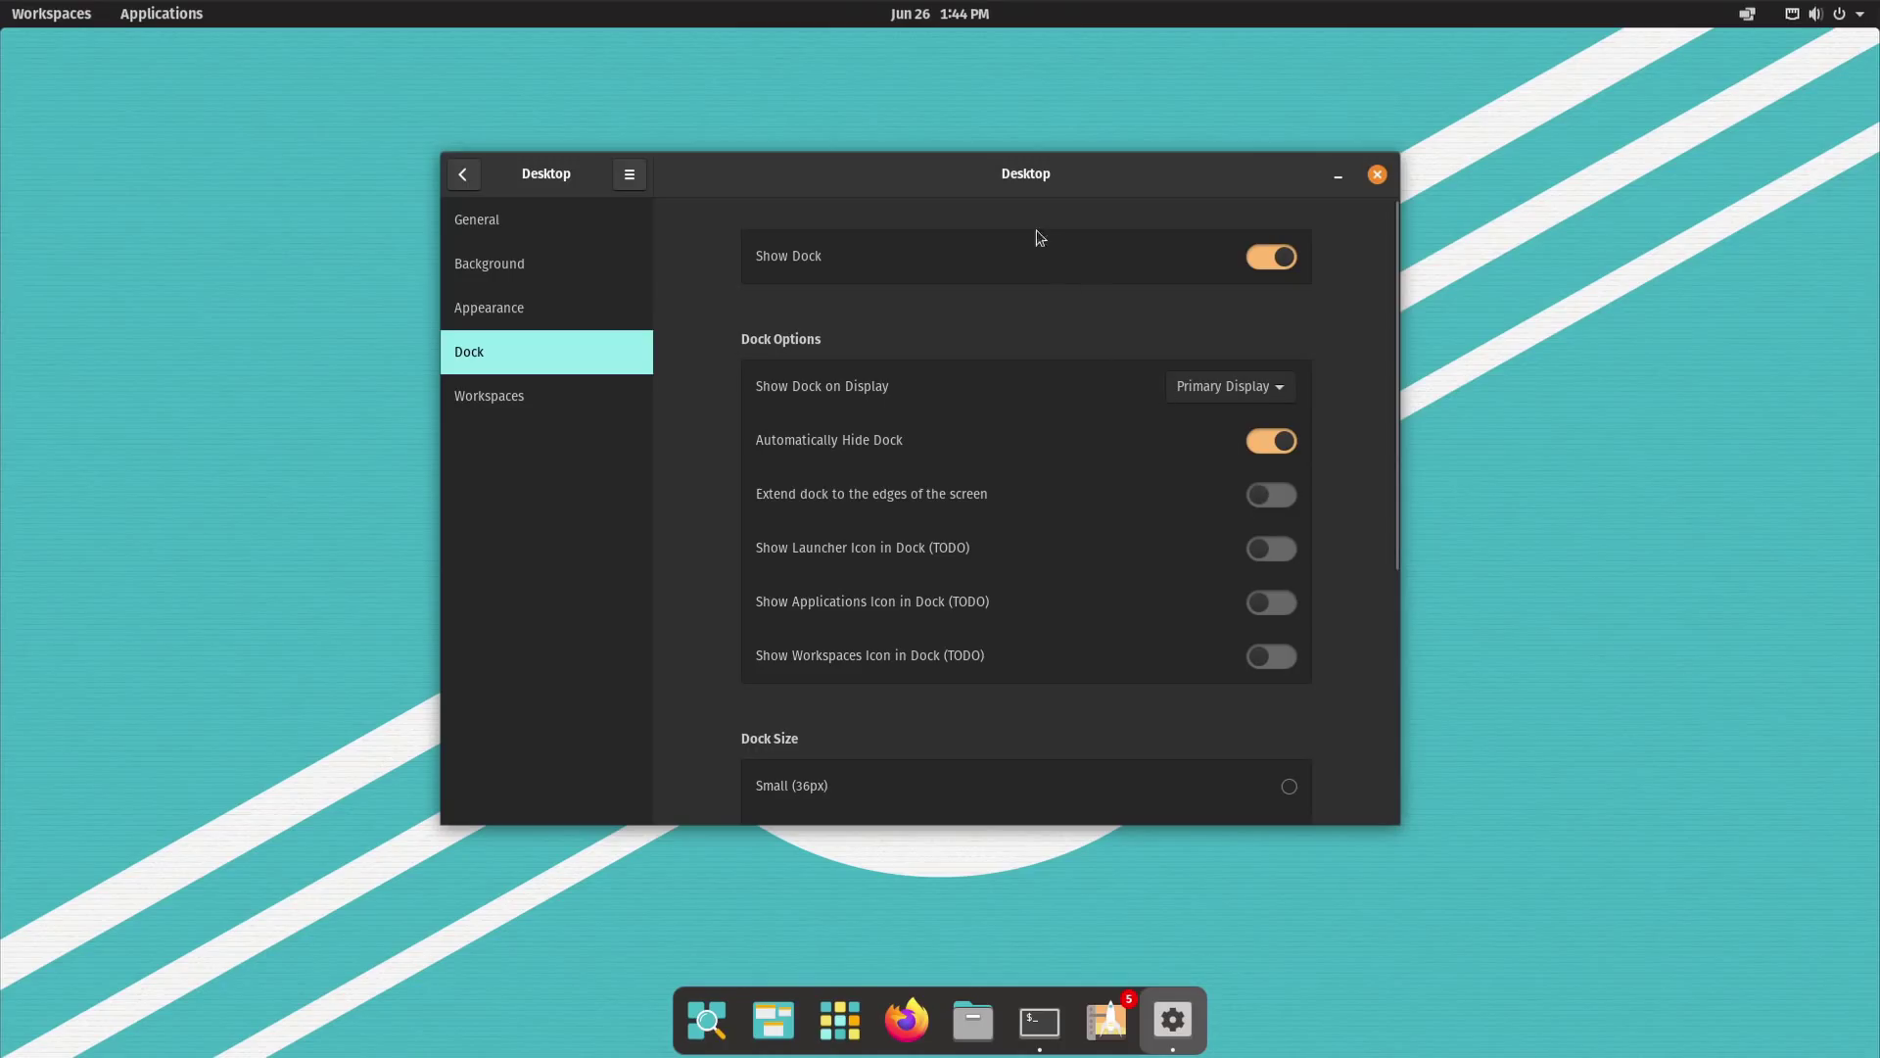
{"action": "left_click_drag", "start_coordinate": [994, 168], "coordinate": [1011, 222]}
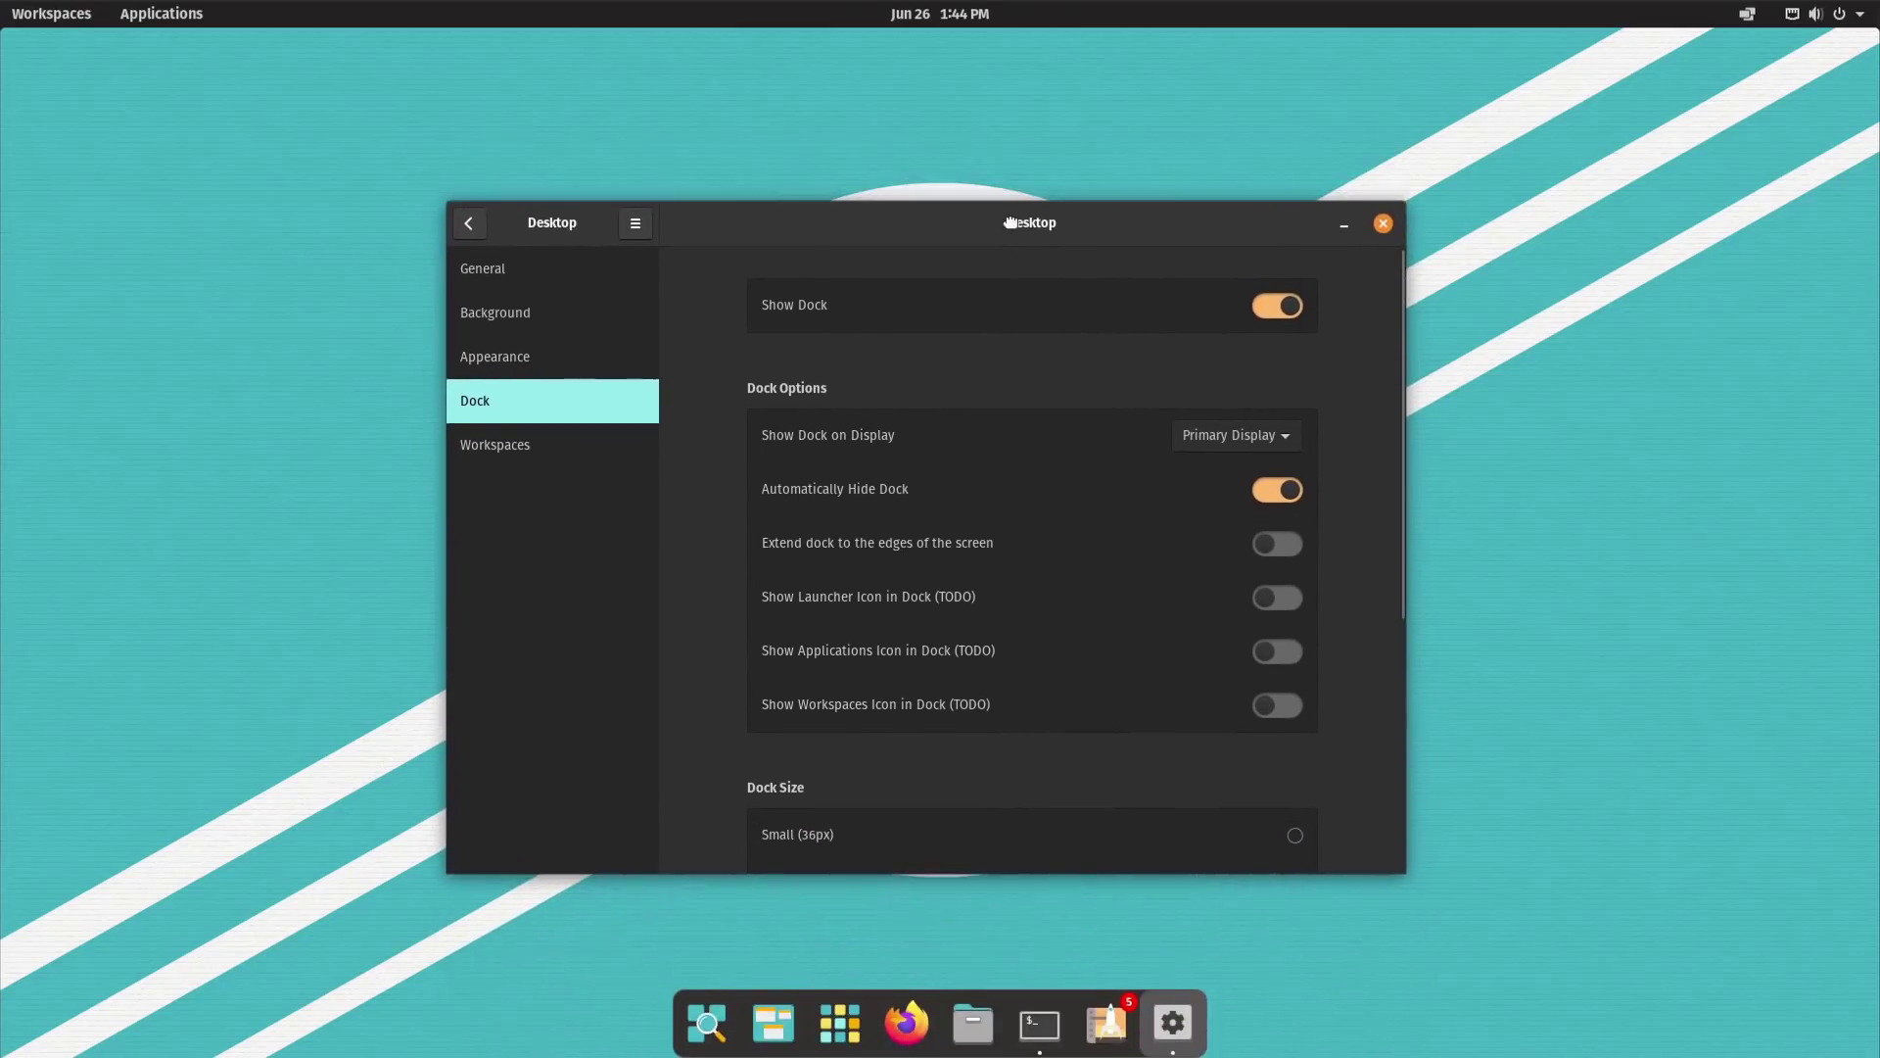
{"action": "key", "text": "super+q"}
Step: Open and close the Workspaces, Applications and Launcher overviews from their dock icons
{"action": "left_click", "coordinate": [776, 1041]}
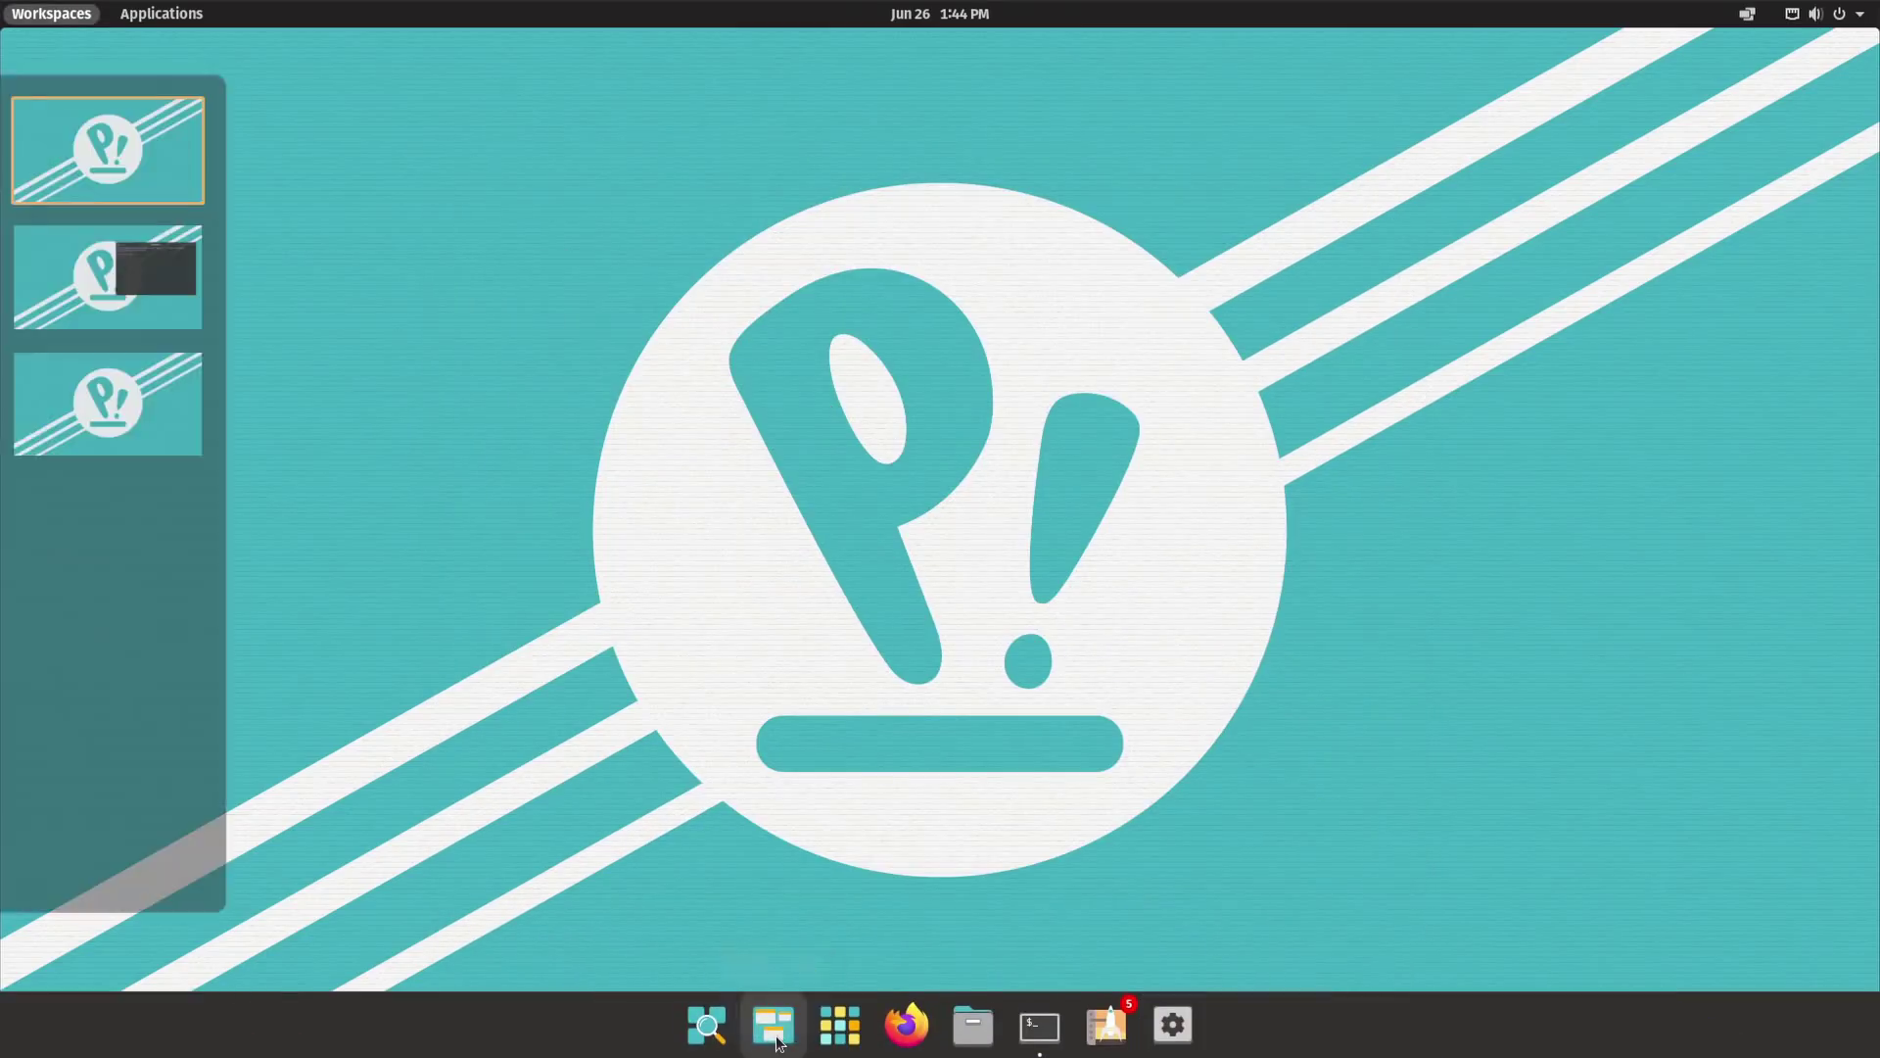
{"action": "left_click", "coordinate": [777, 1040]}
{"action": "left_click", "coordinate": [842, 1038]}
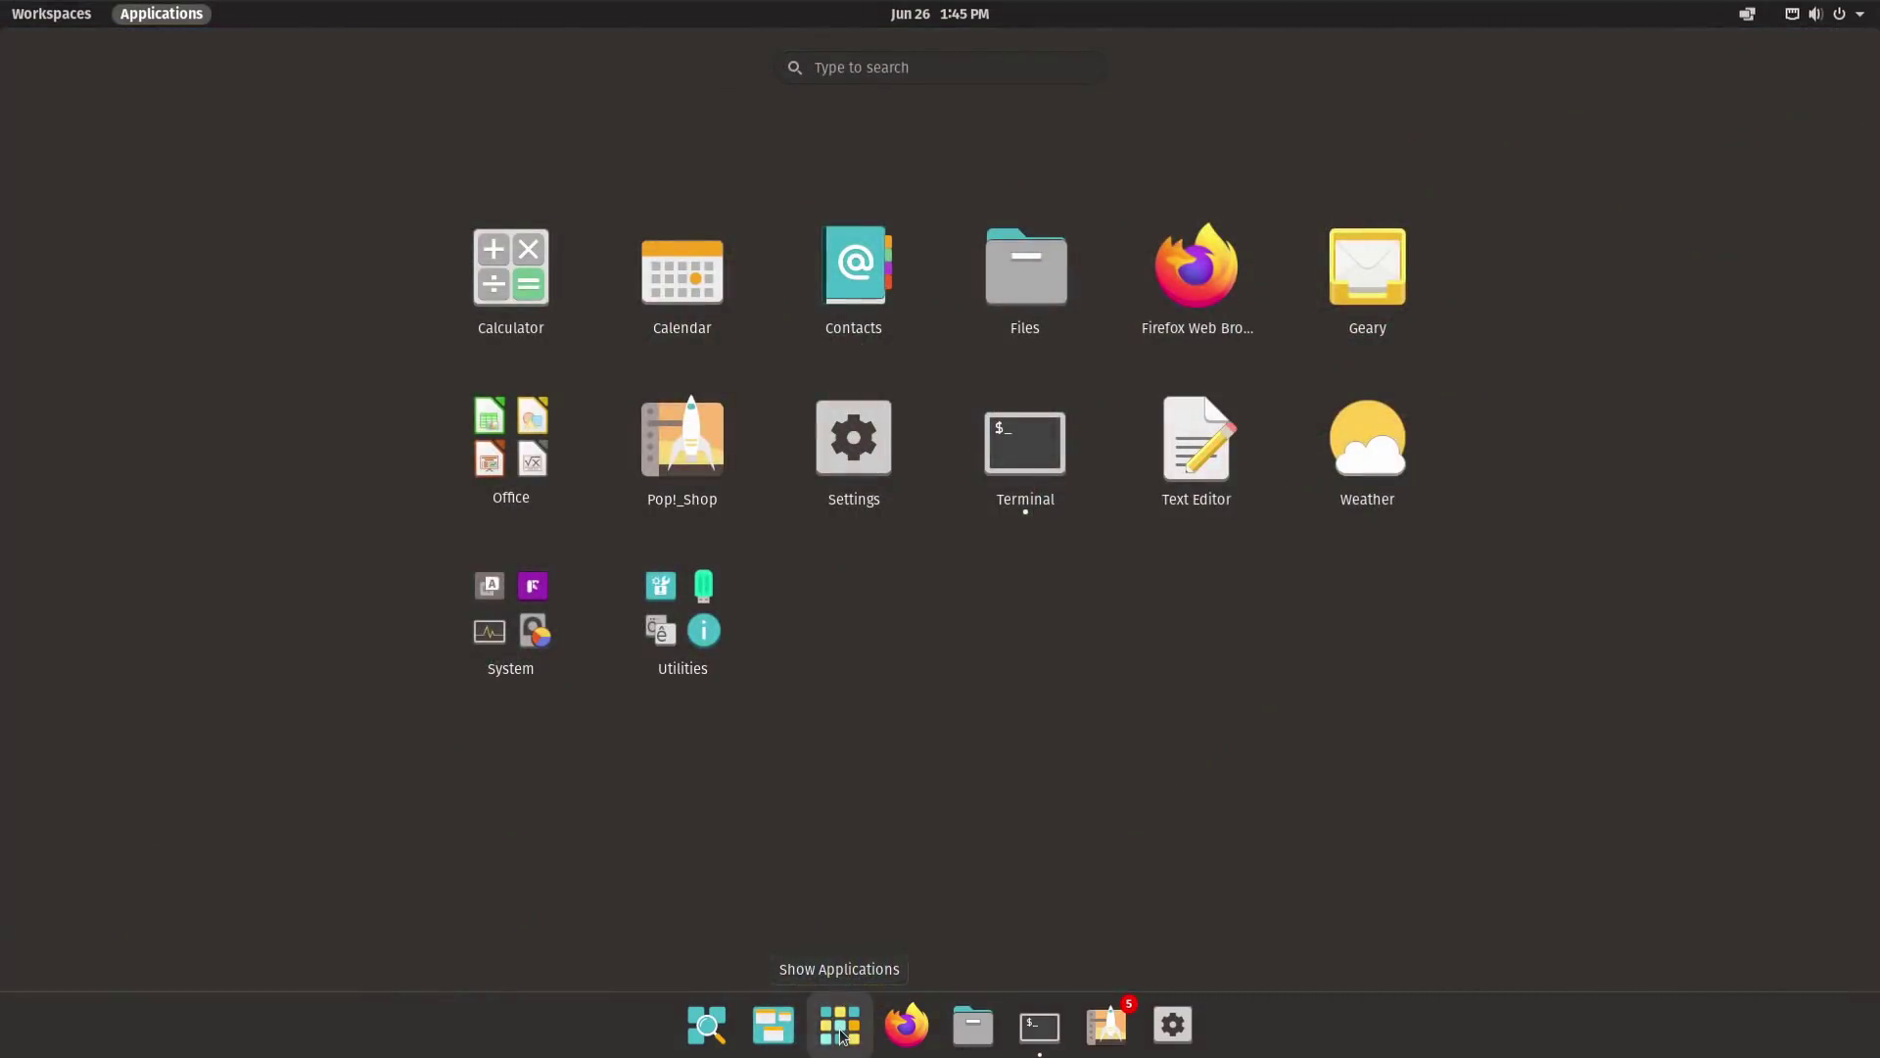
{"action": "left_click", "coordinate": [841, 1038]}
{"action": "left_click", "coordinate": [728, 1025]}
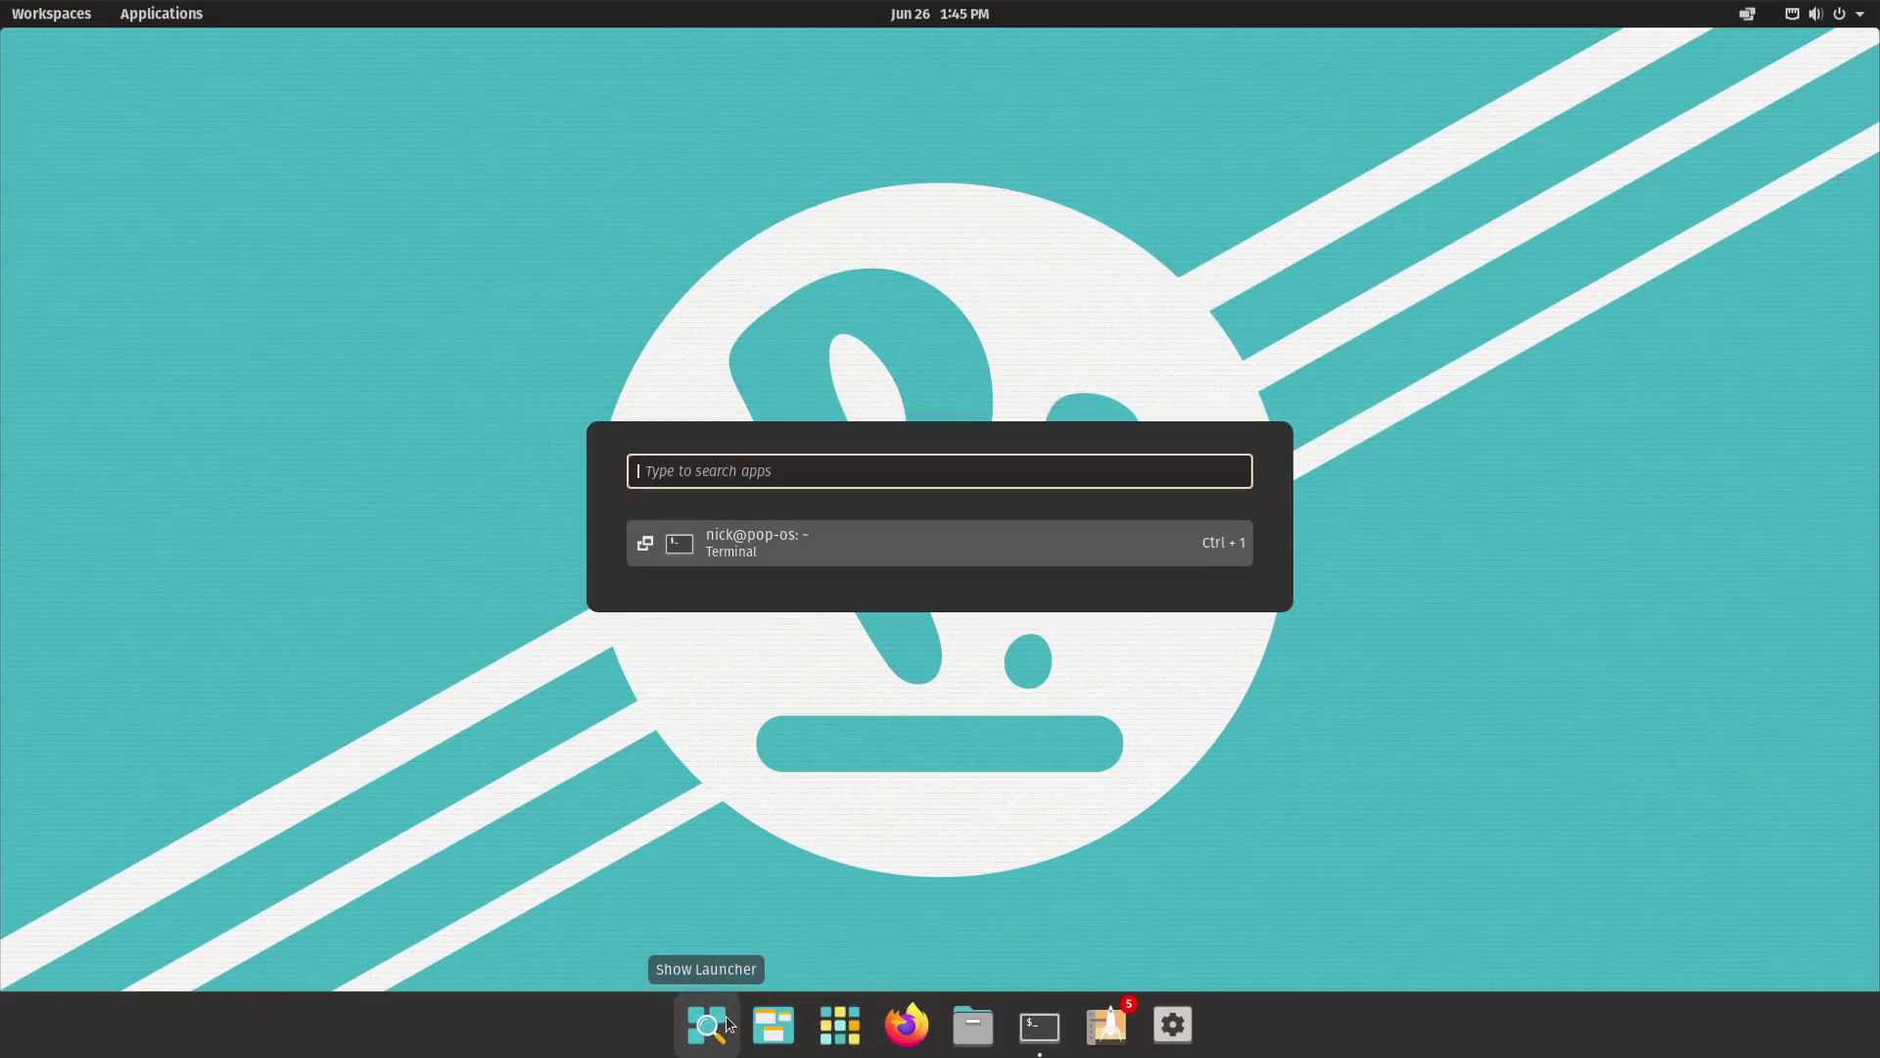
{"action": "left_click", "coordinate": [728, 1024]}
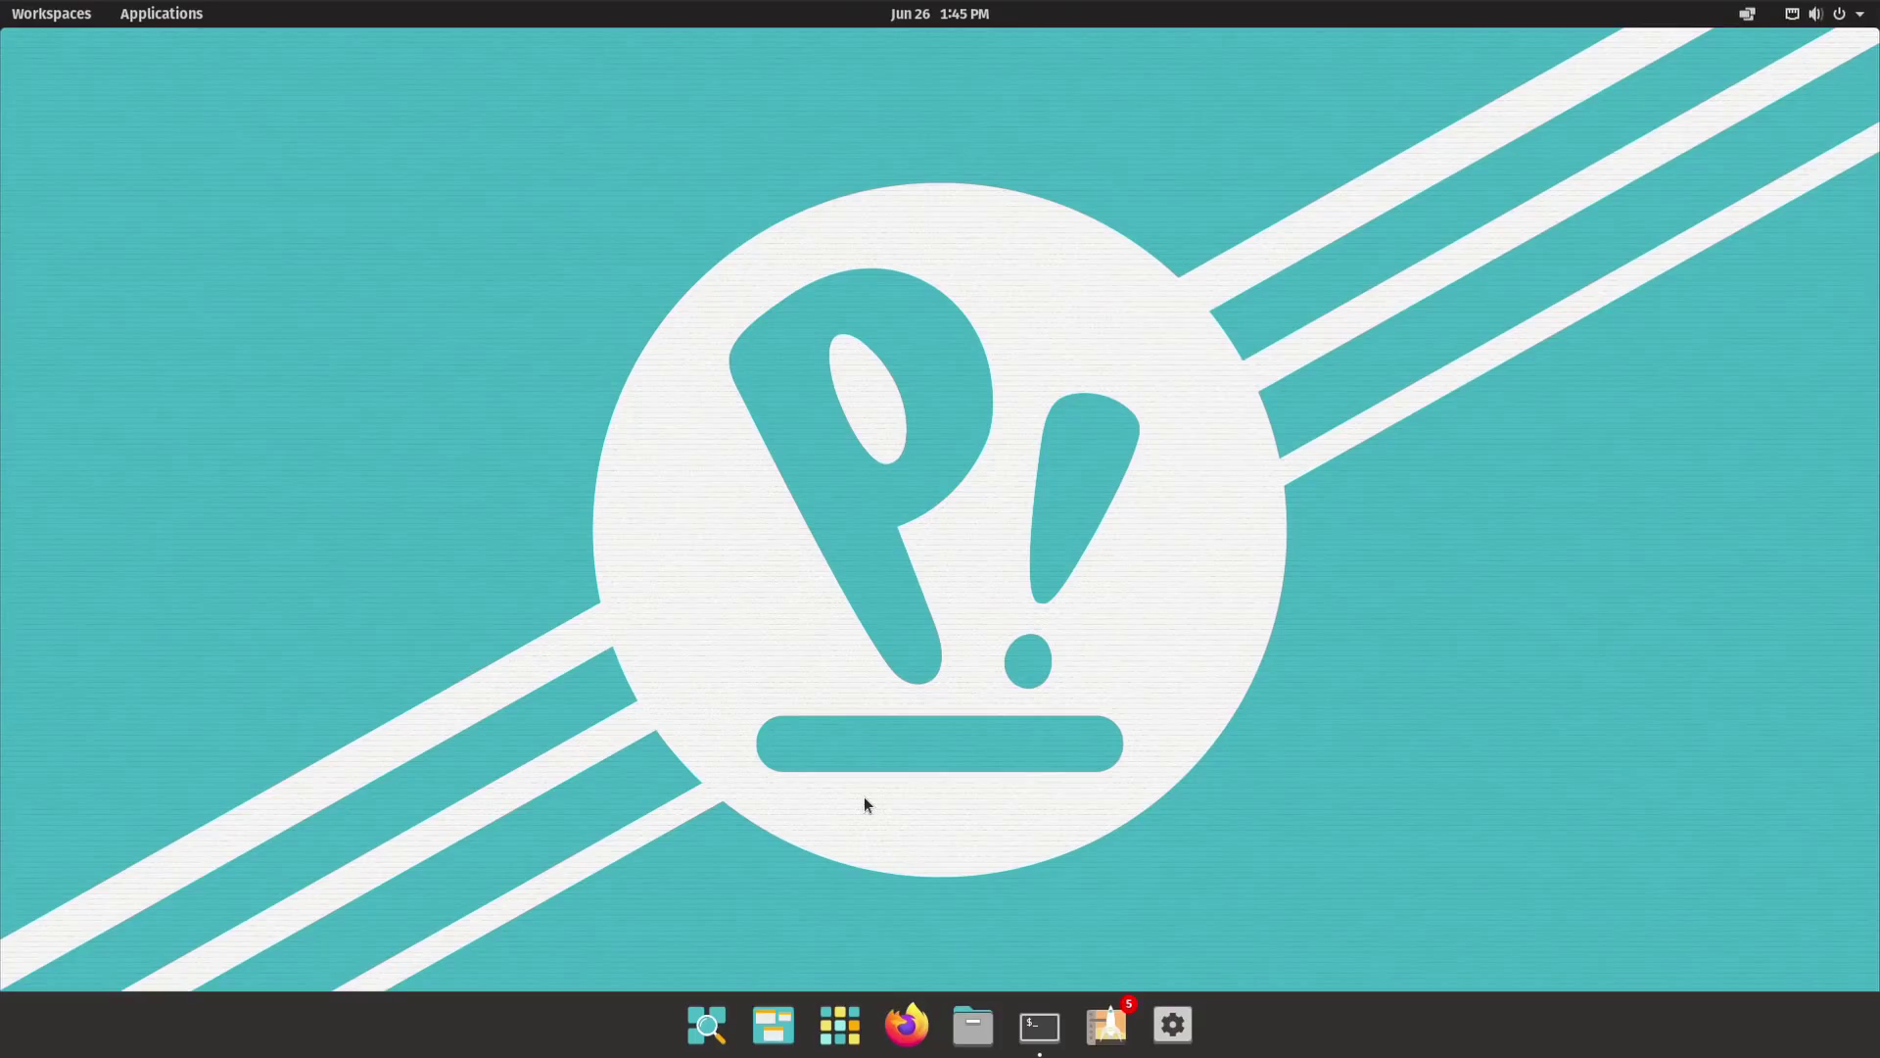
Step: Open Files and Desktop settings, then quit Settings from its dock menu
{"action": "left_click", "coordinate": [973, 1024]}
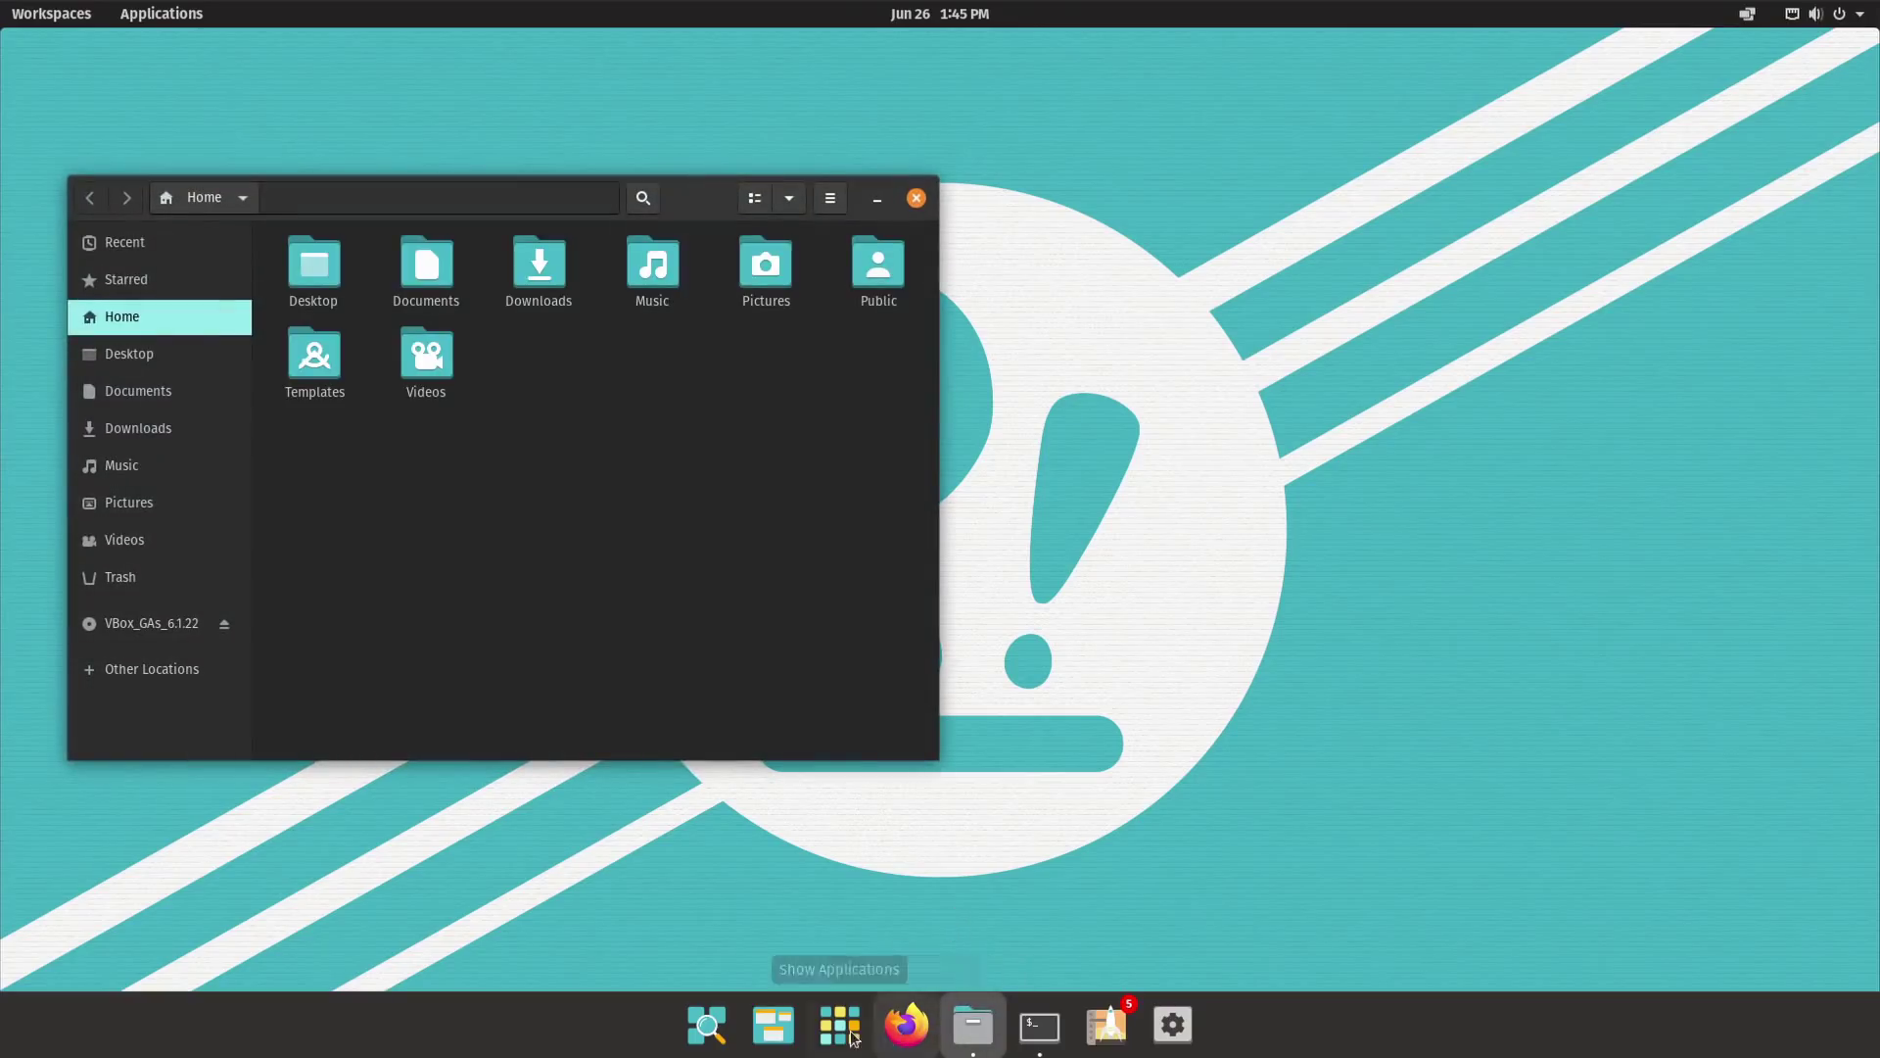
{"action": "left_click", "coordinate": [1172, 1024]}
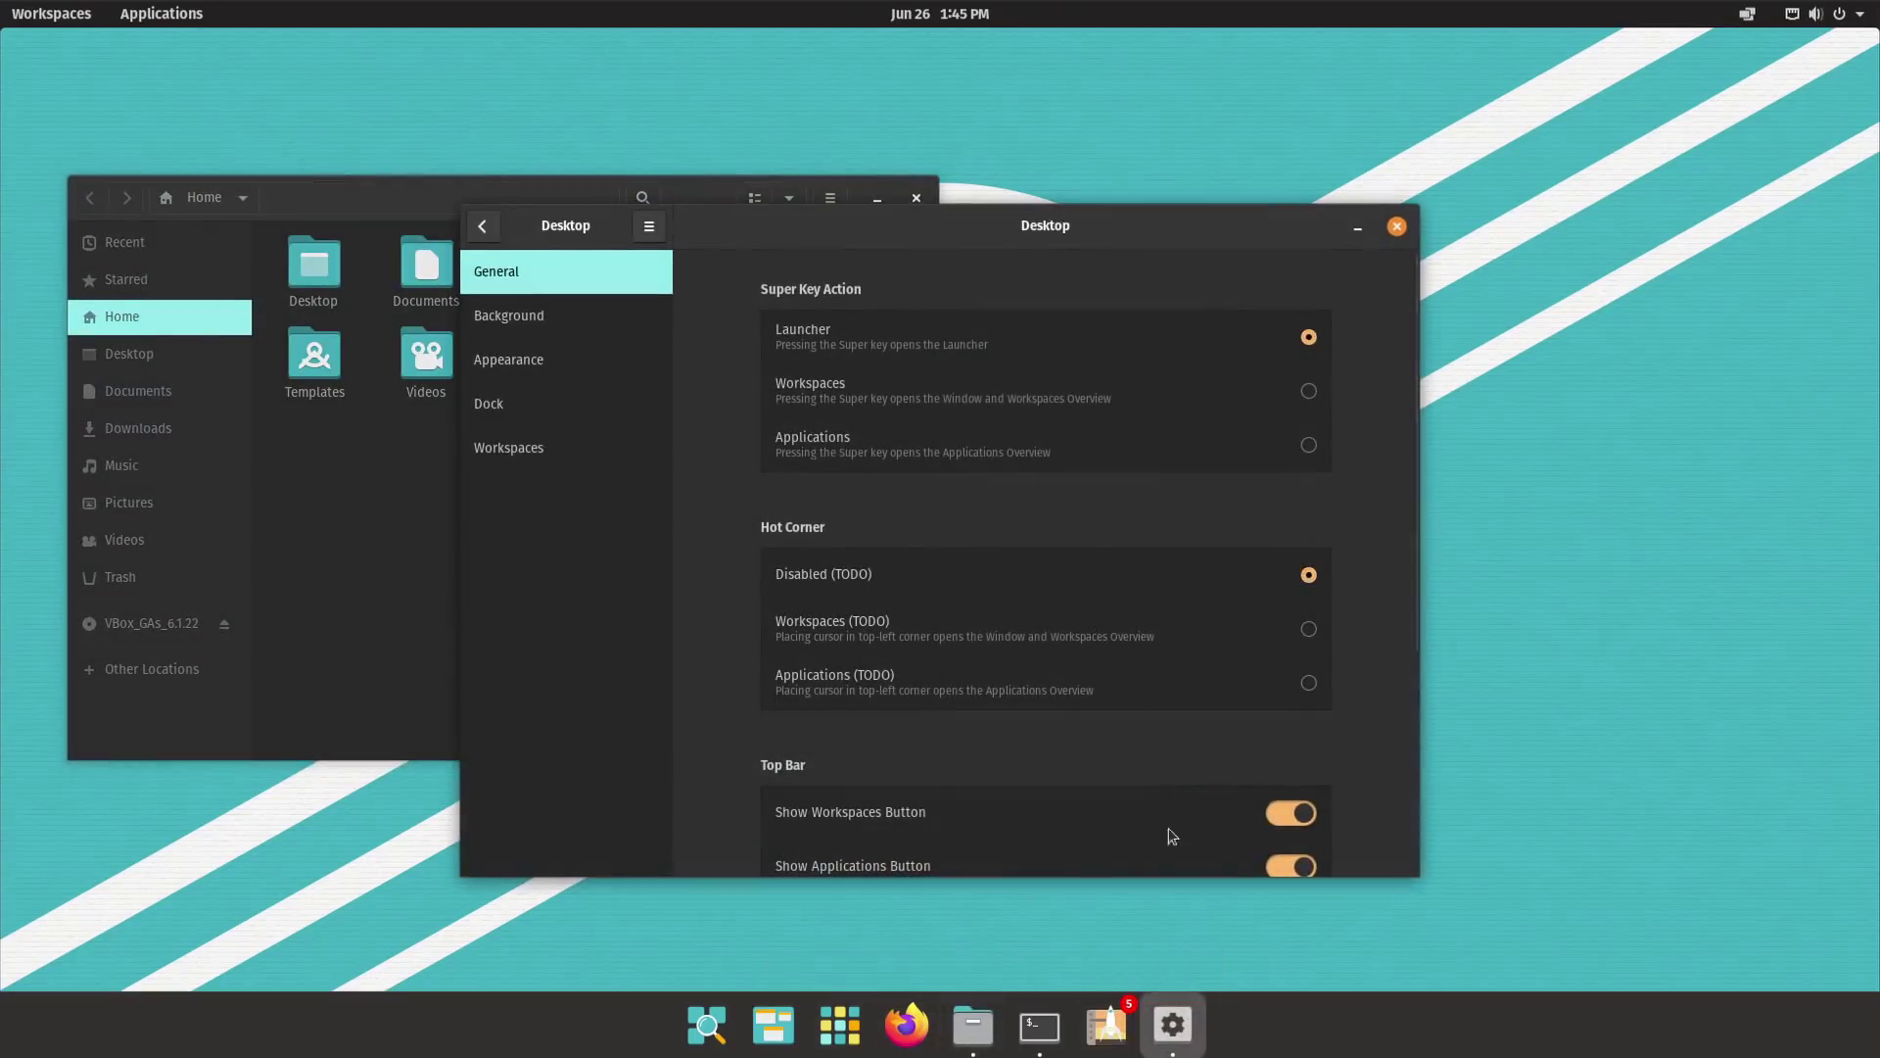
{"action": "right_click", "coordinate": [1173, 1025]}
{"action": "left_click", "coordinate": [1170, 947]}
Step: Reopen Desktop settings, then minimize and close the Files window
{"action": "left_click", "coordinate": [1171, 1036]}
{"action": "left_click", "coordinate": [684, 186]}
{"action": "left_click", "coordinate": [878, 196]}
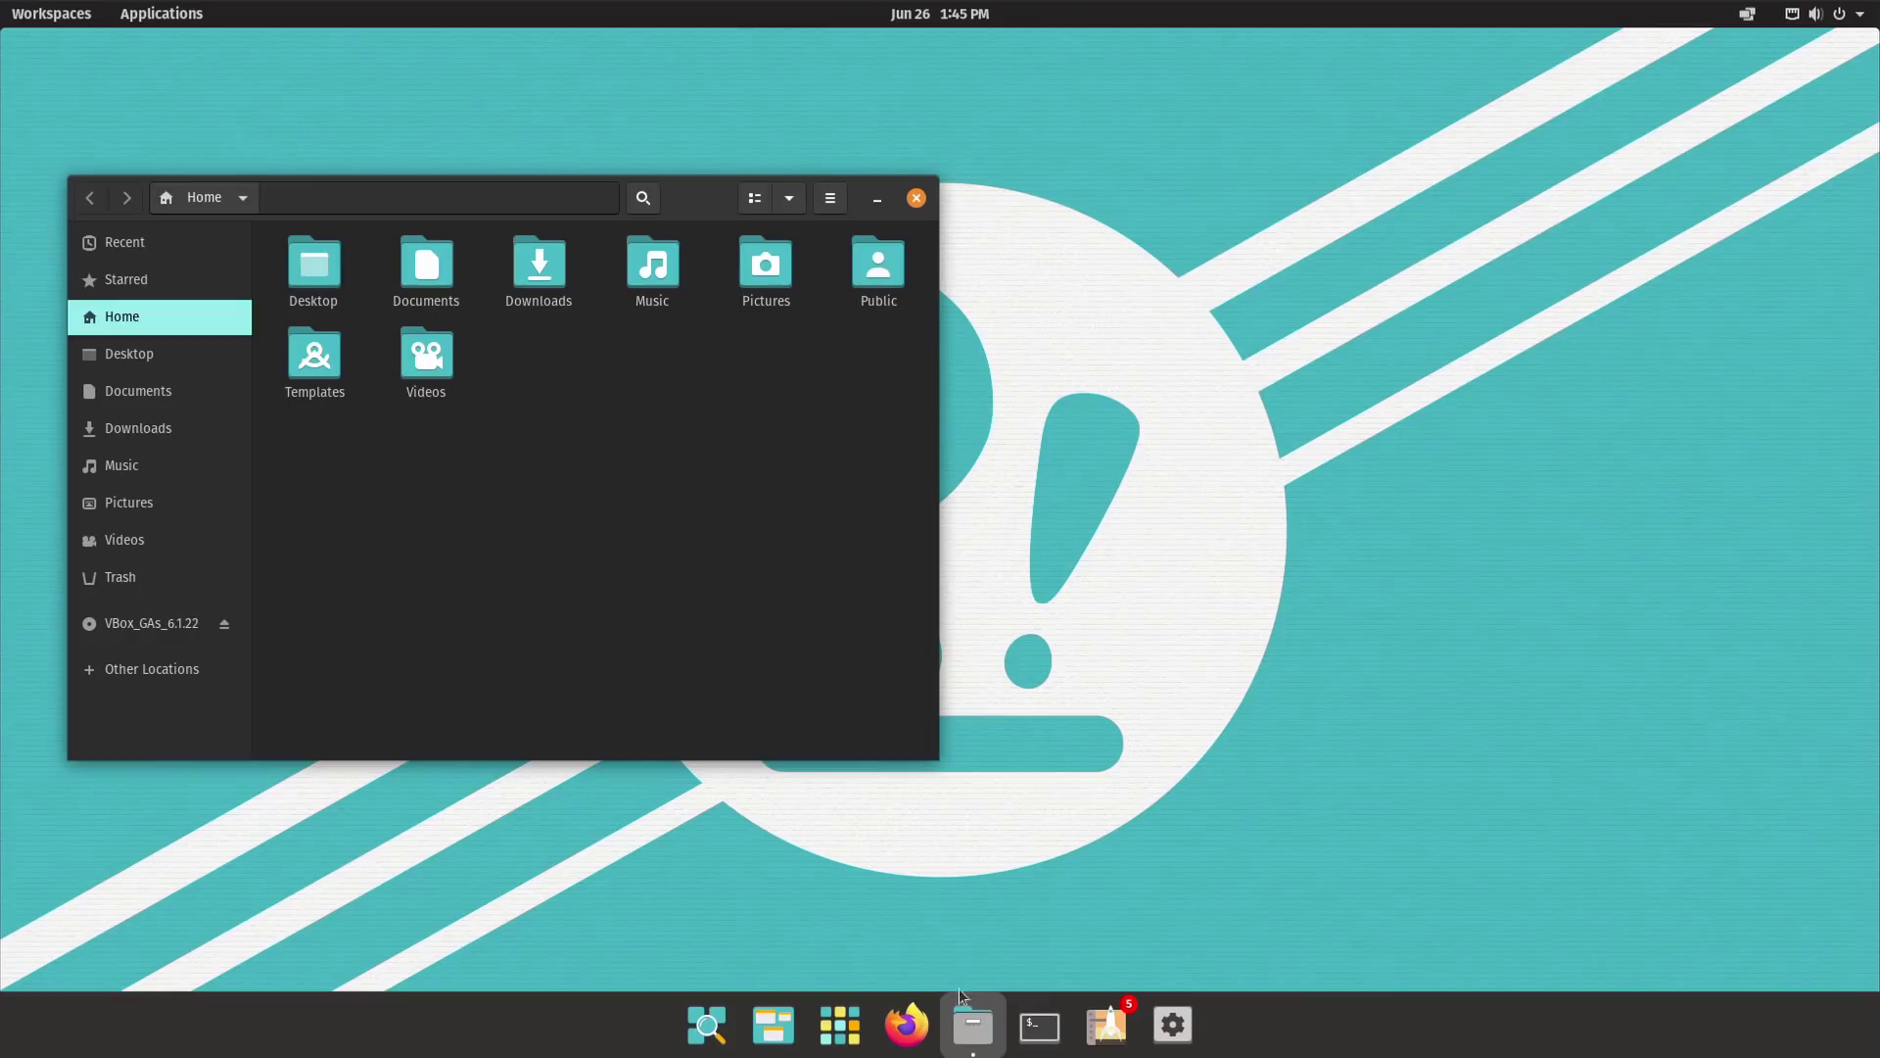
{"action": "left_click", "coordinate": [917, 199]}
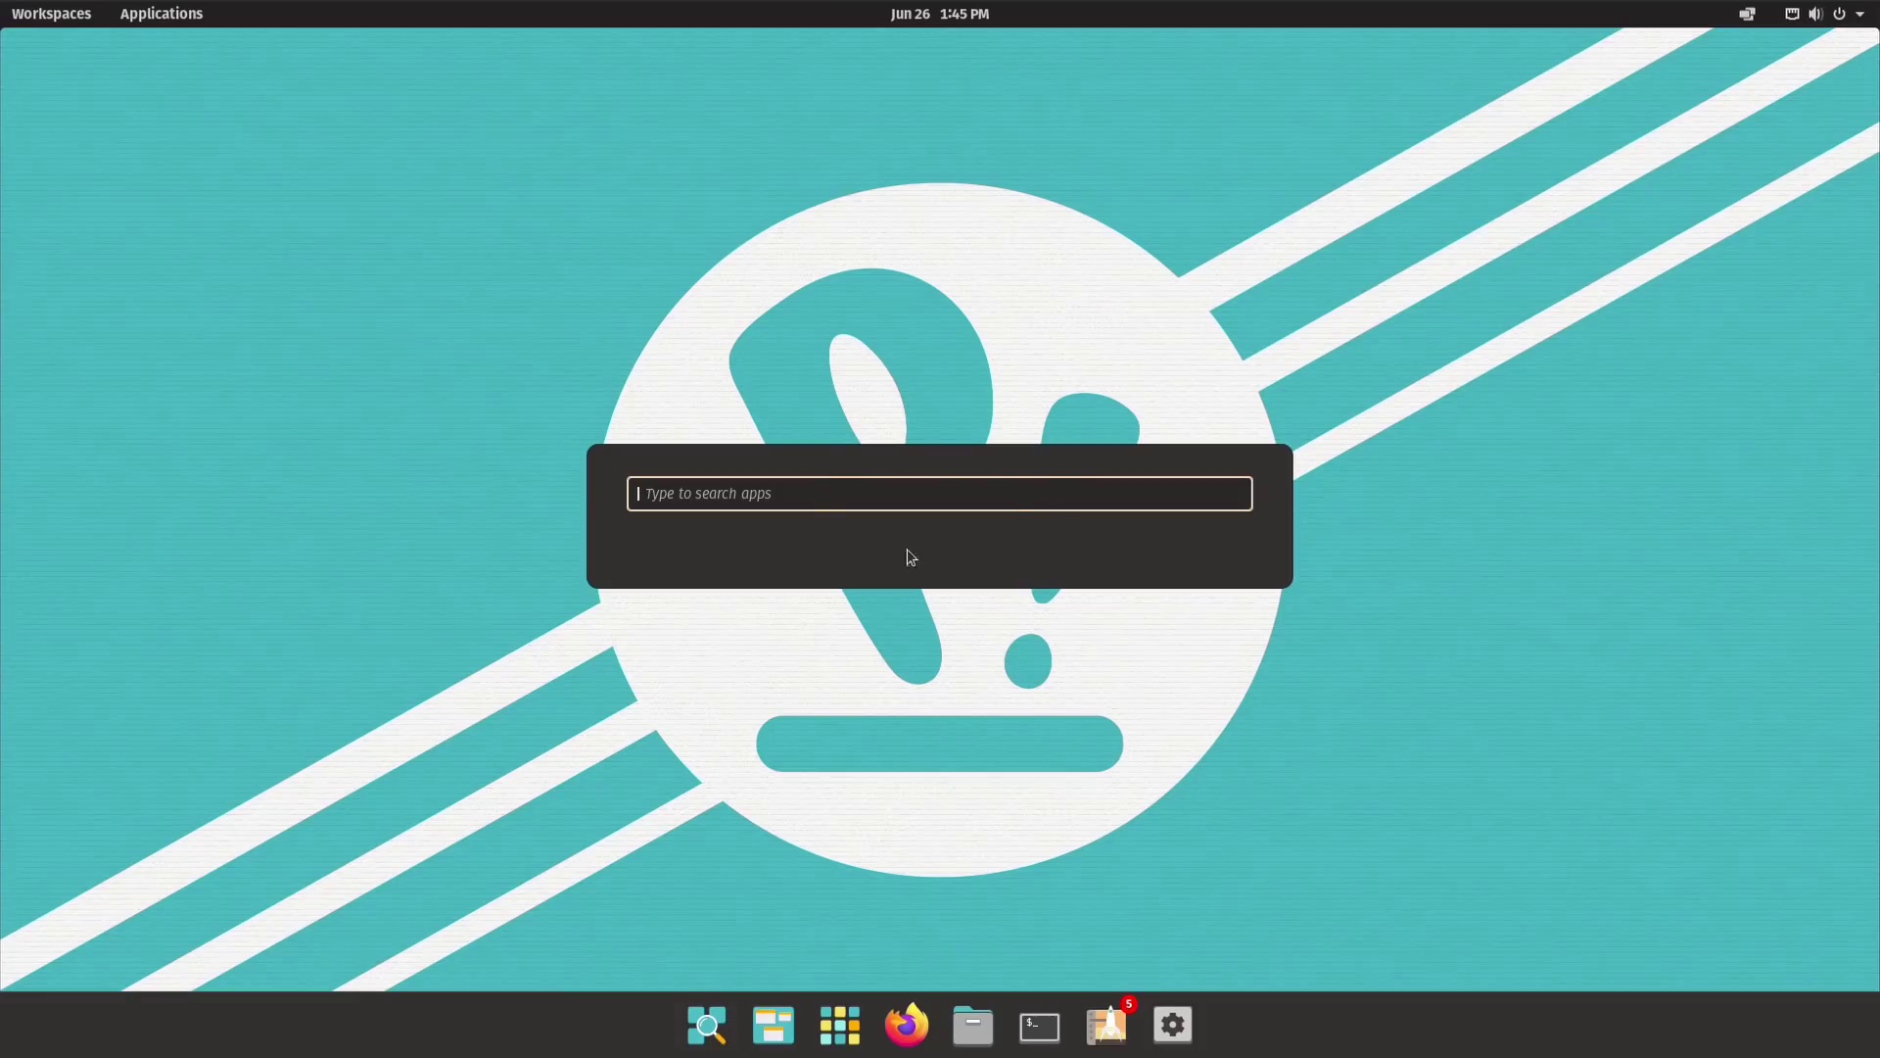
Step: Search the launcher for firefox, clear it, and open a matching settings result
{"action": "type", "text": "firefox"}
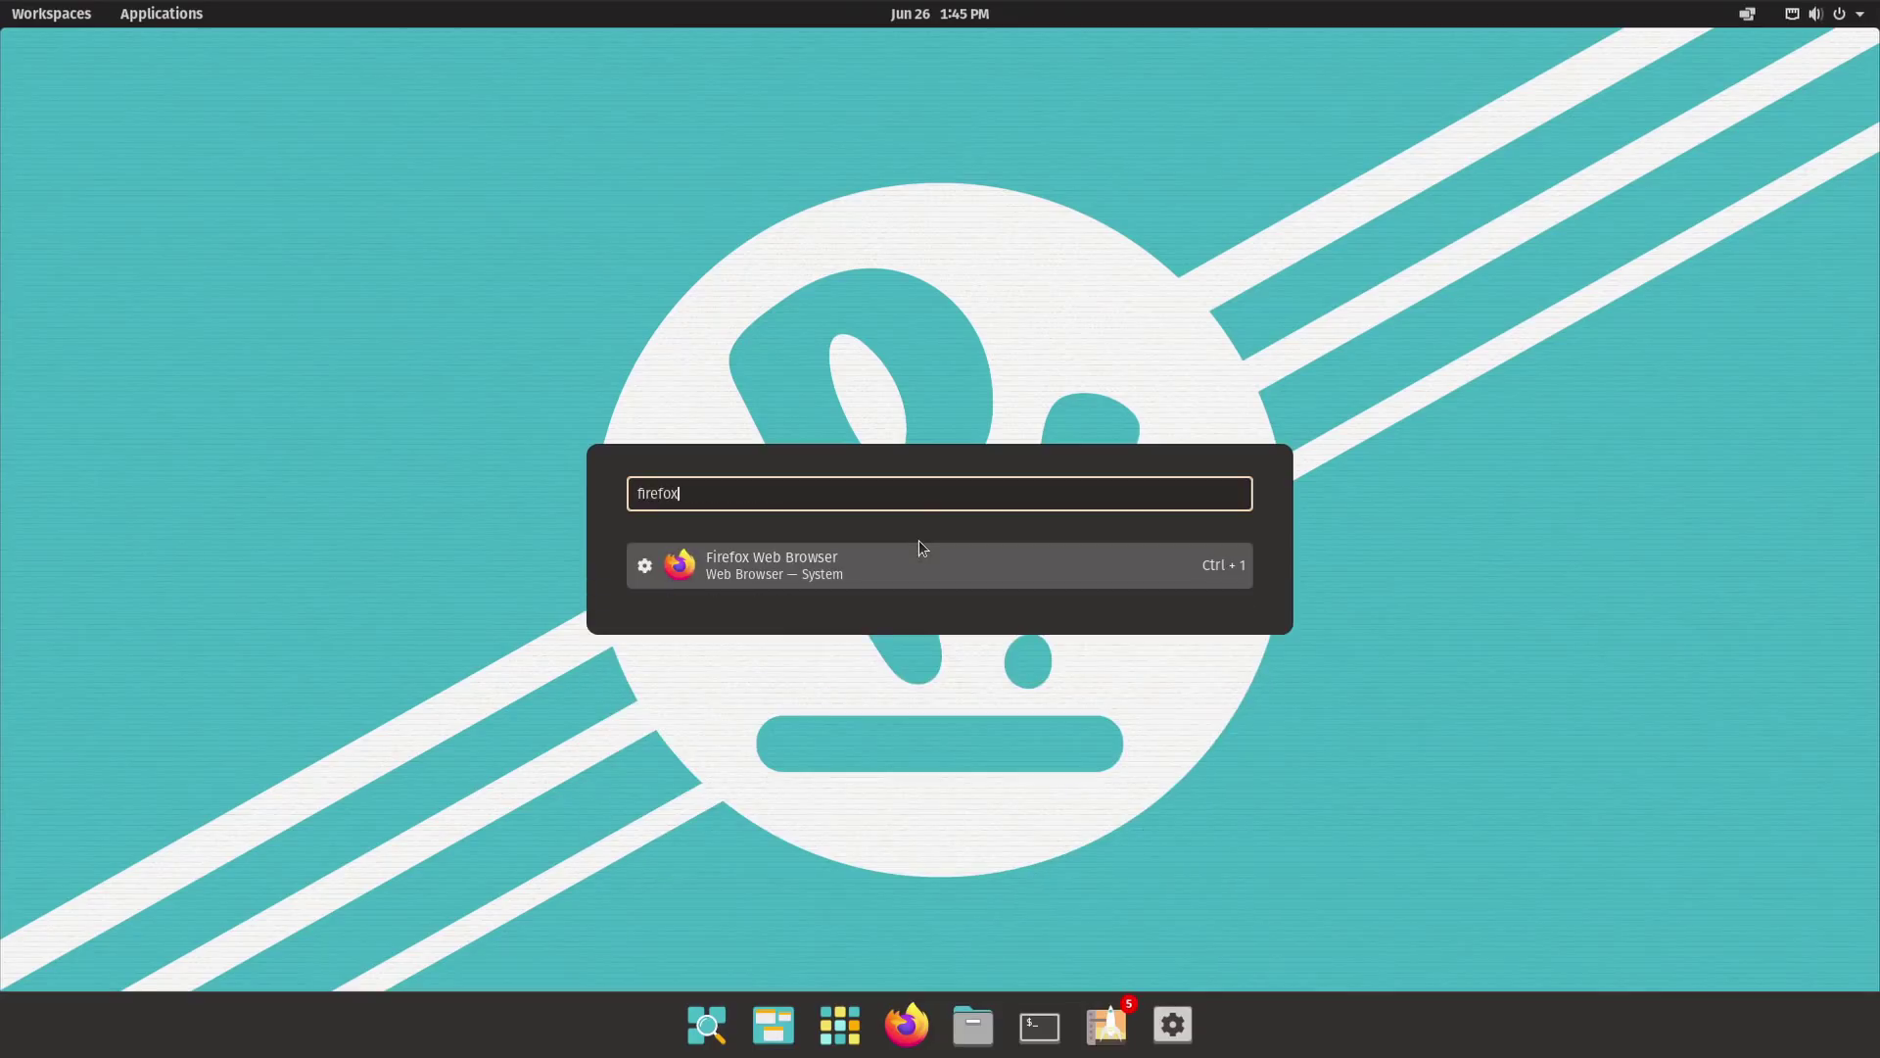
{"action": "key", "text": "BackSpace"}
{"action": "key", "text": "BackSpace"}
{"action": "key", "text": "BackSpace"}
{"action": "key", "text": "BackSpace"}
{"action": "key", "text": "BackSpace"}
{"action": "key", "text": "BackSpace"}
{"action": "key", "text": "BackSpace"}
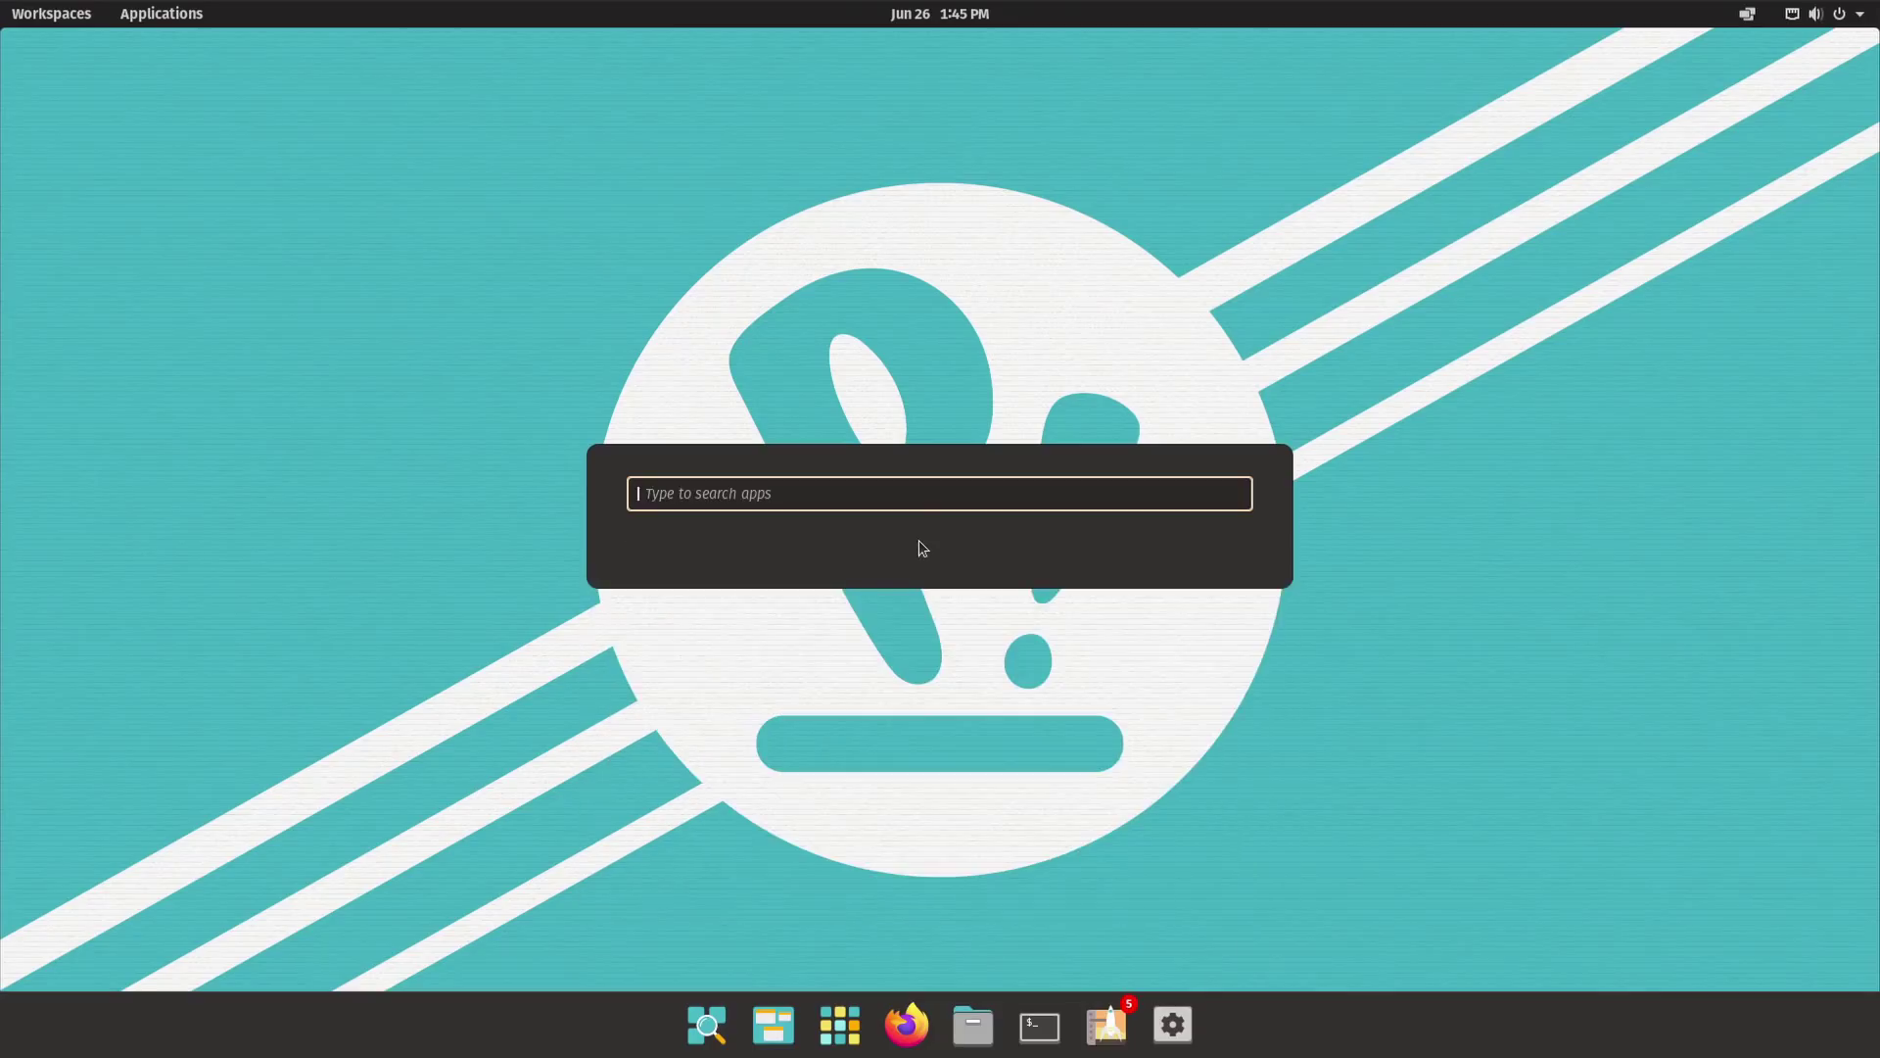
{"action": "type", "text": "nadbd"}
{"action": "key", "text": "BackSpace"}
{"action": "key", "text": "BackSpace"}
{"action": "key", "text": "Return"}
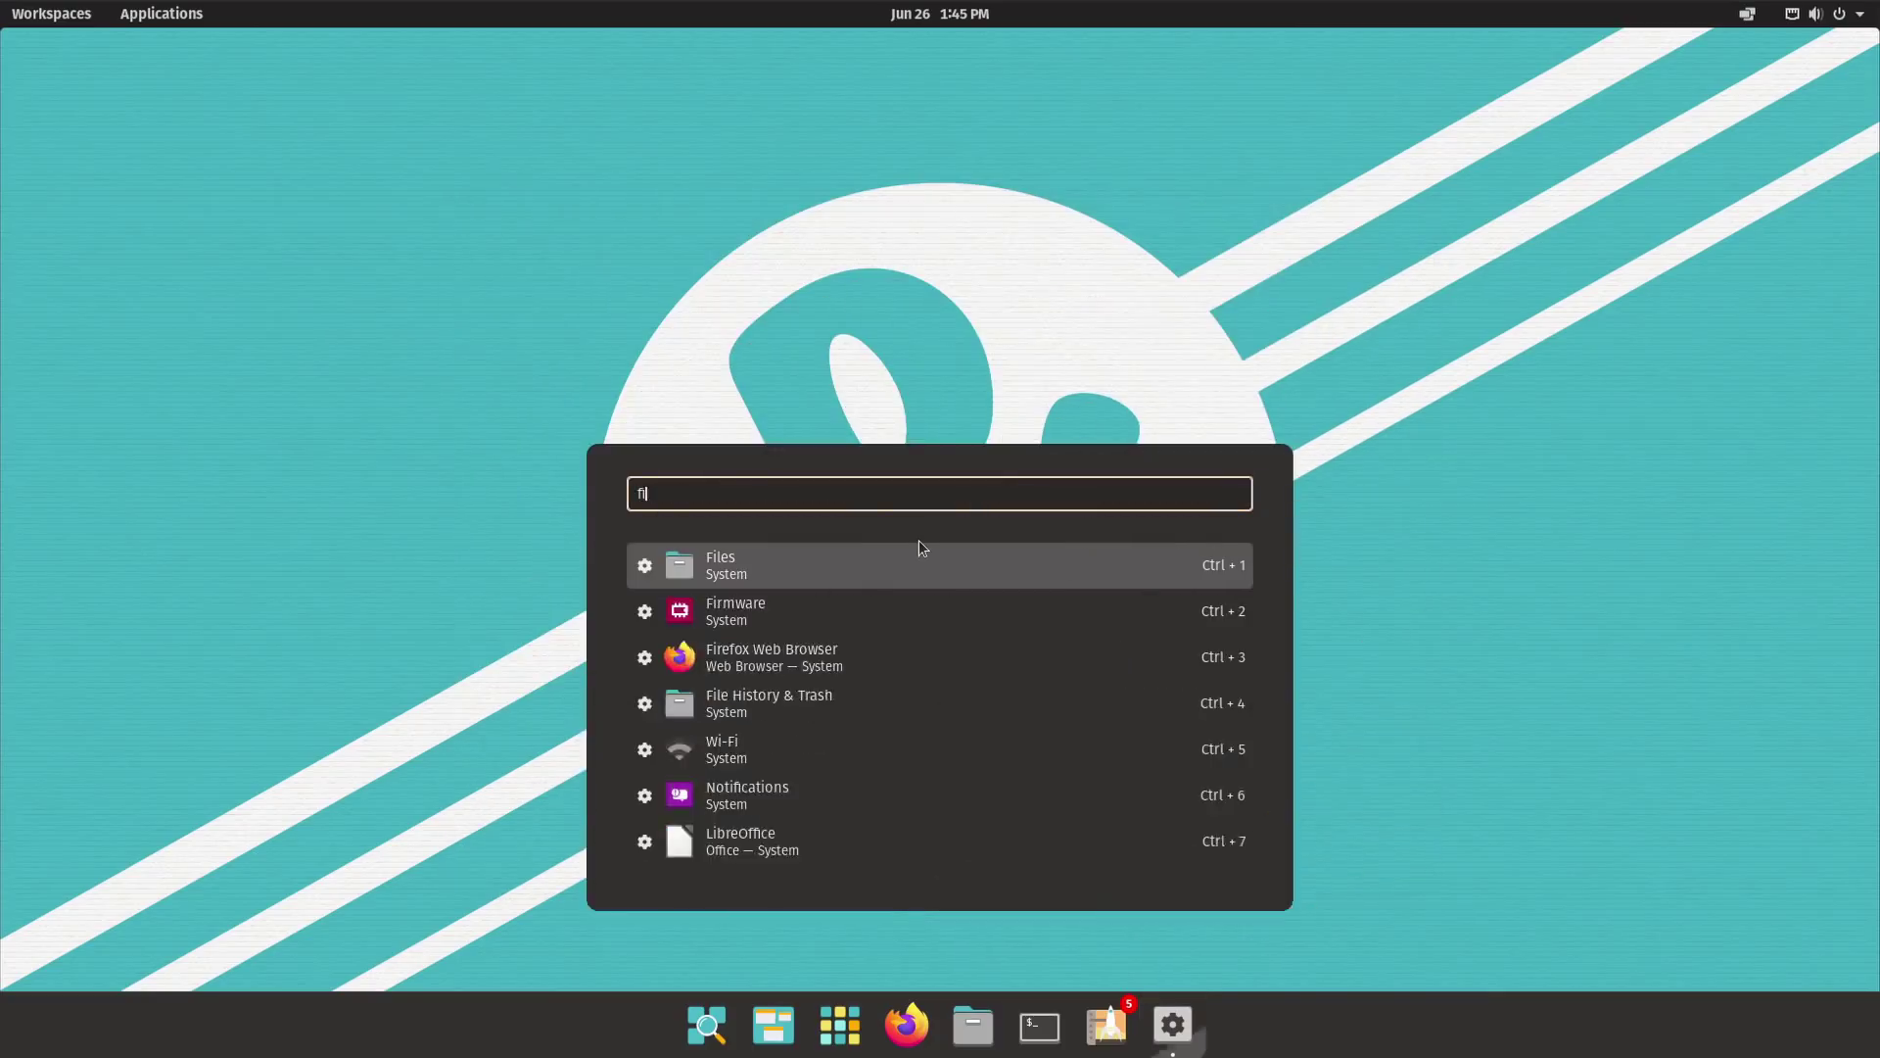
Step: Search for files and documents, then enter the calculation = 30660-4453+2154*9
{"action": "type", "text": "iles"}
{"action": "key", "text": "BackSpace"}
{"action": "key", "text": "BackSpace"}
{"action": "key", "text": "BackSpace"}
{"action": "key", "text": "BackSpace"}
{"action": "key", "text": "BackSpace"}
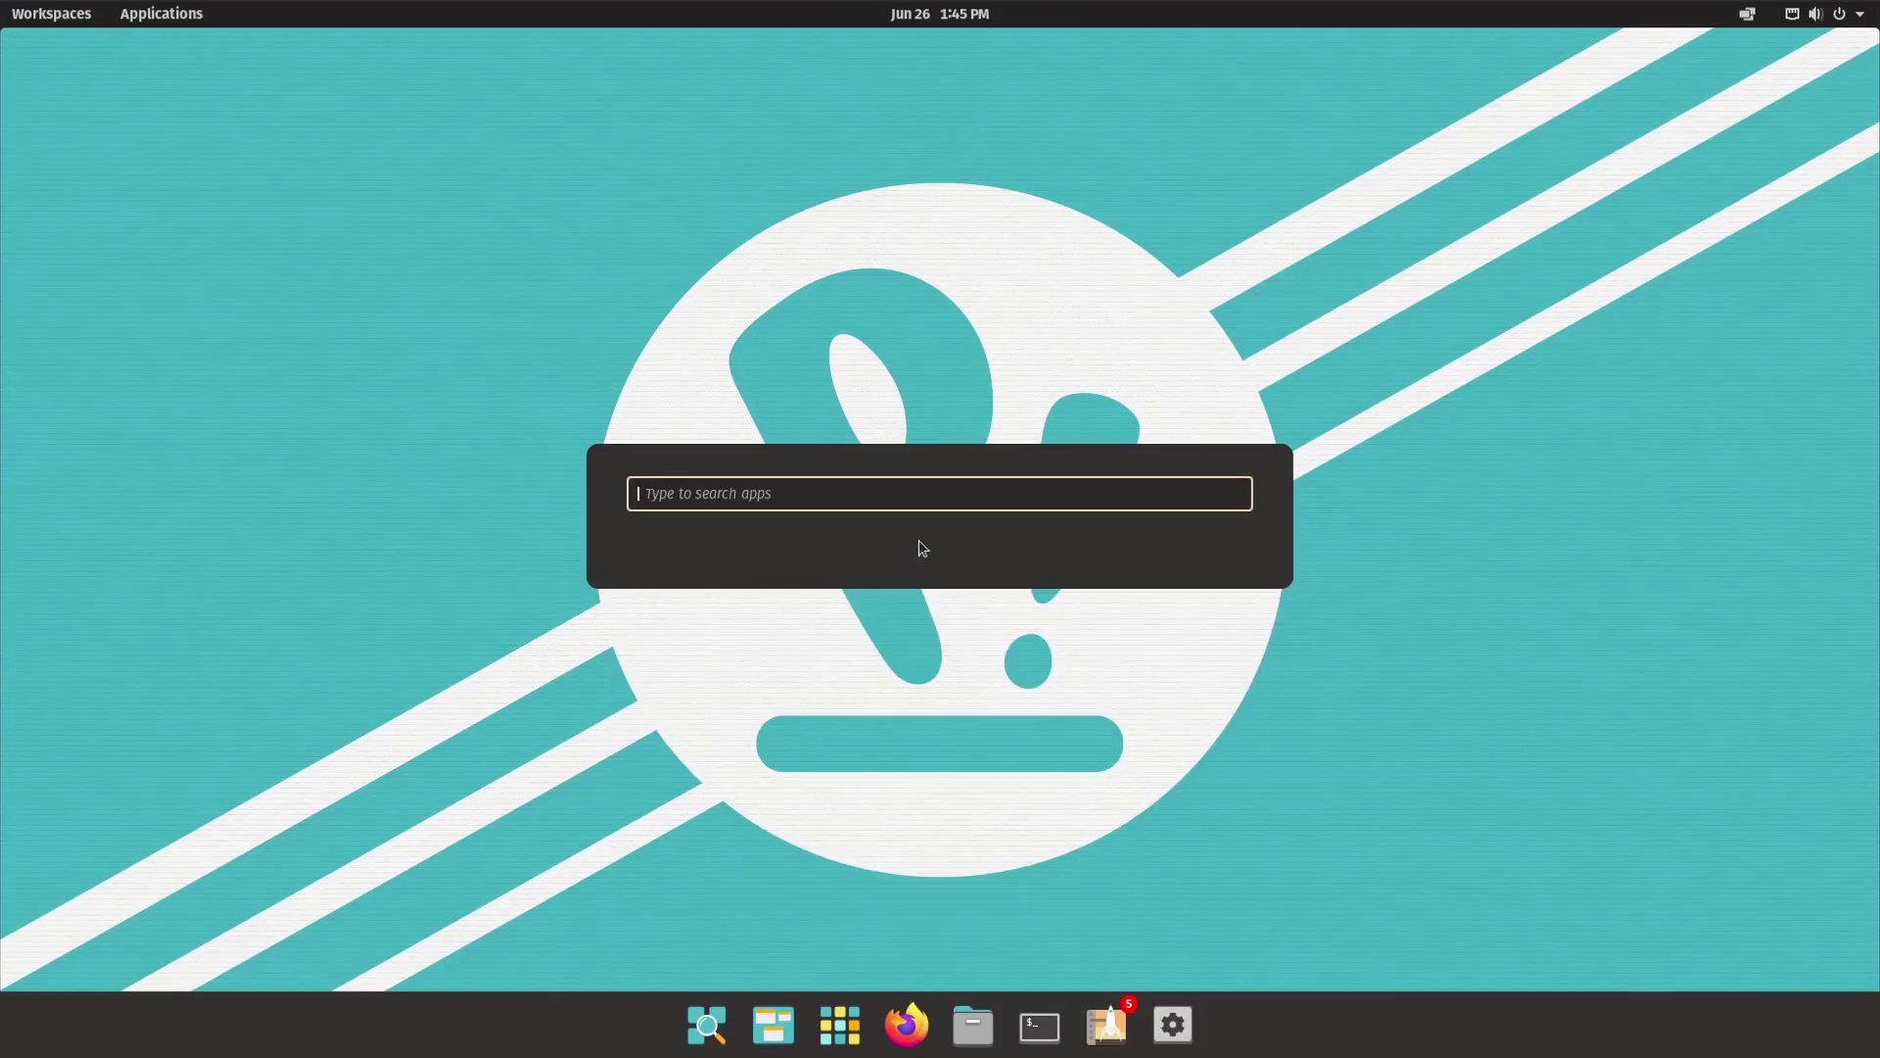
{"action": "type", "text": "documents"}
{"action": "key", "text": "BackSpace"}
{"action": "key", "text": "BackSpace"}
{"action": "key", "text": "BackSpace"}
{"action": "key", "text": "BackSpace"}
{"action": "key", "text": "BackSpace"}
{"action": "key", "text": "BackSpace"}
{"action": "key", "text": "BackSpace"}
{"action": "key", "text": "BackSpace"}
{"action": "key", "text": "BackSpace"}
{"action": "type", "text": "= 30660-4453+2154*99"}
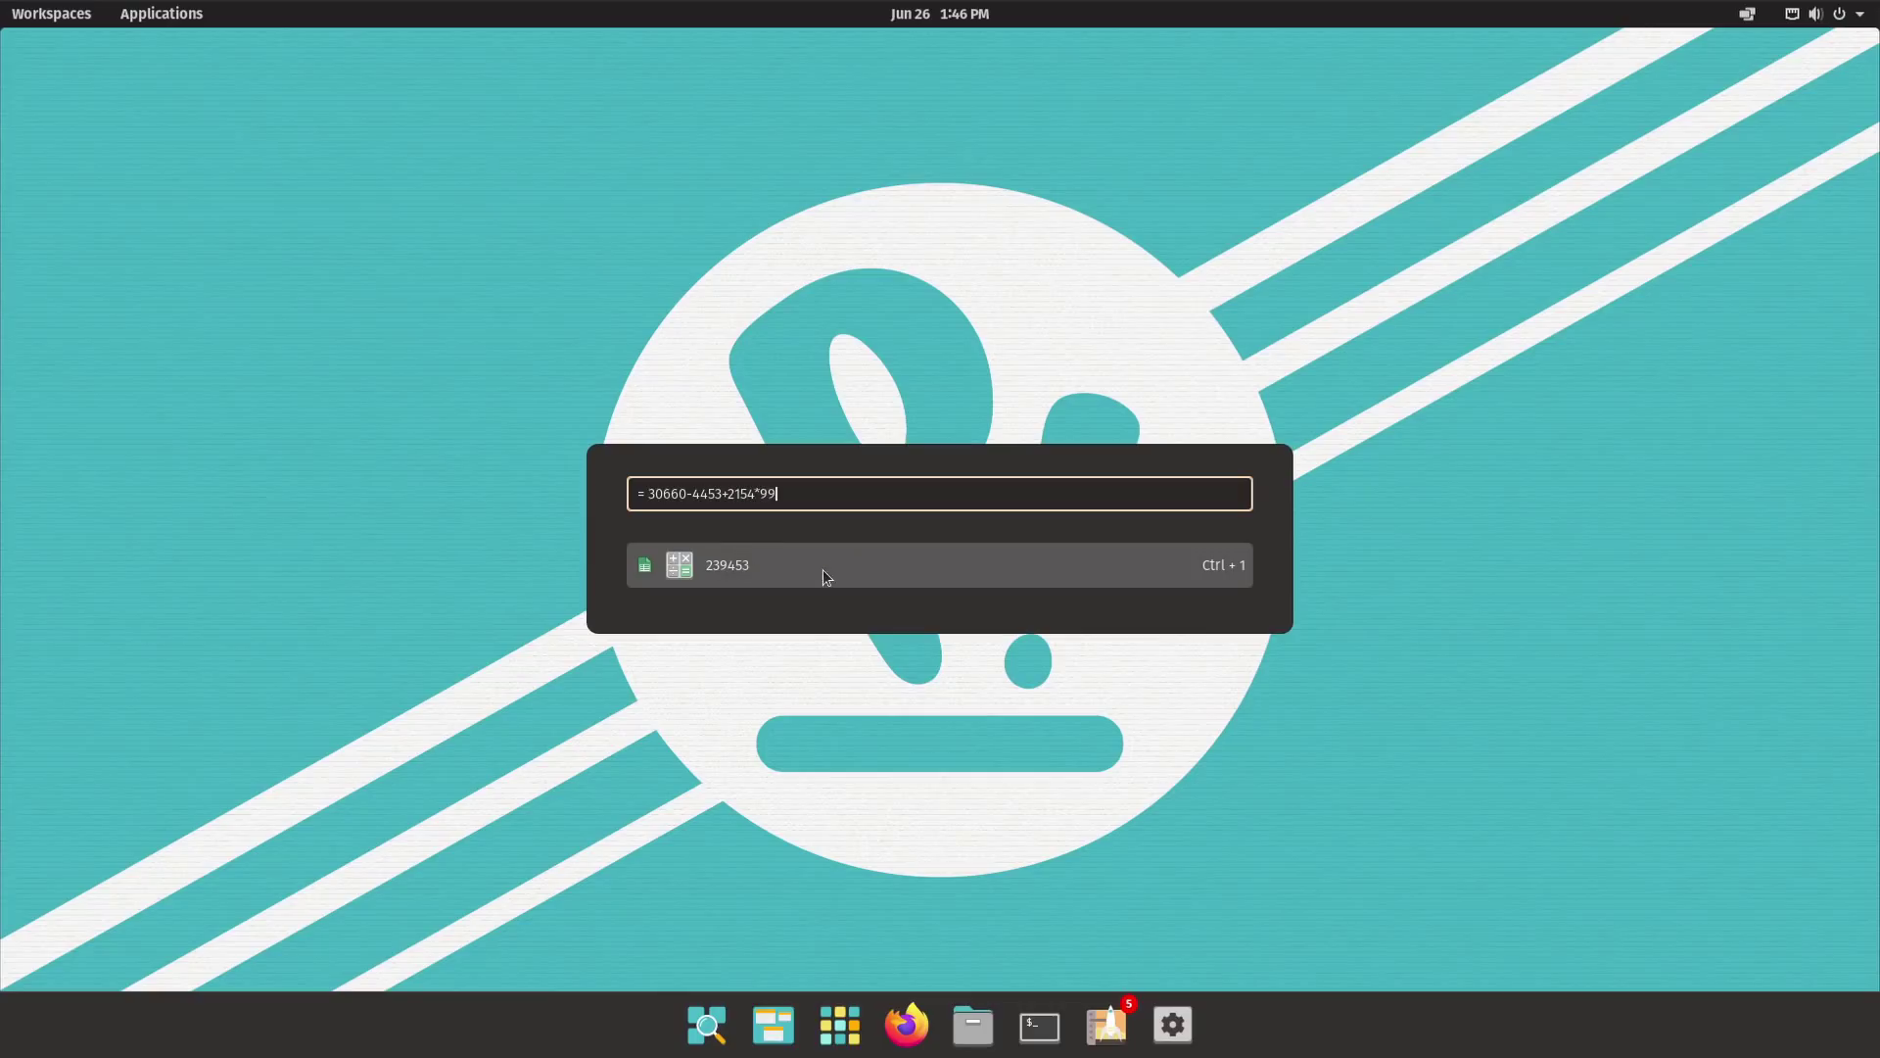
Step: Insert the 45593 result, then include Files, Calculator, Calendar and Passwords and Keys in search results
{"action": "left_click", "coordinate": [823, 568]}
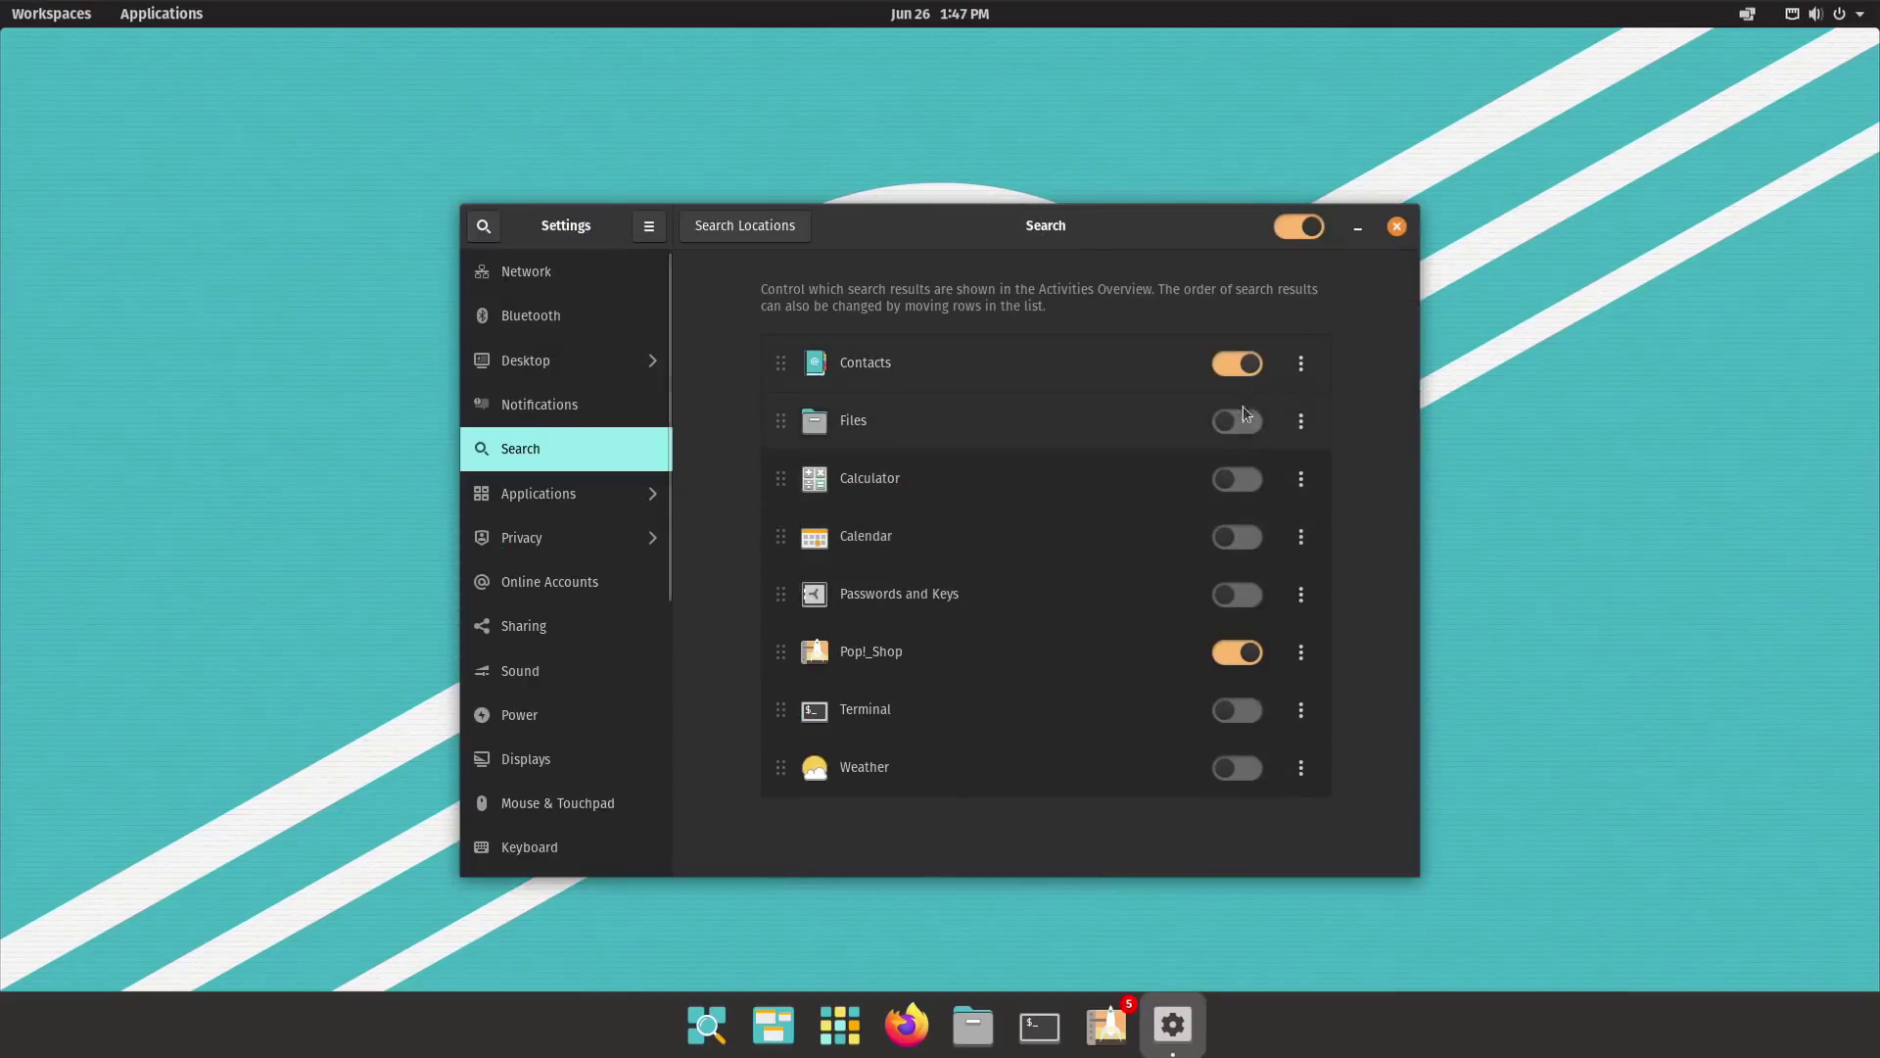
{"action": "left_click", "coordinate": [1239, 420]}
{"action": "left_click", "coordinate": [1238, 478]}
{"action": "left_click", "coordinate": [1238, 536]}
{"action": "left_click", "coordinate": [1238, 593]}
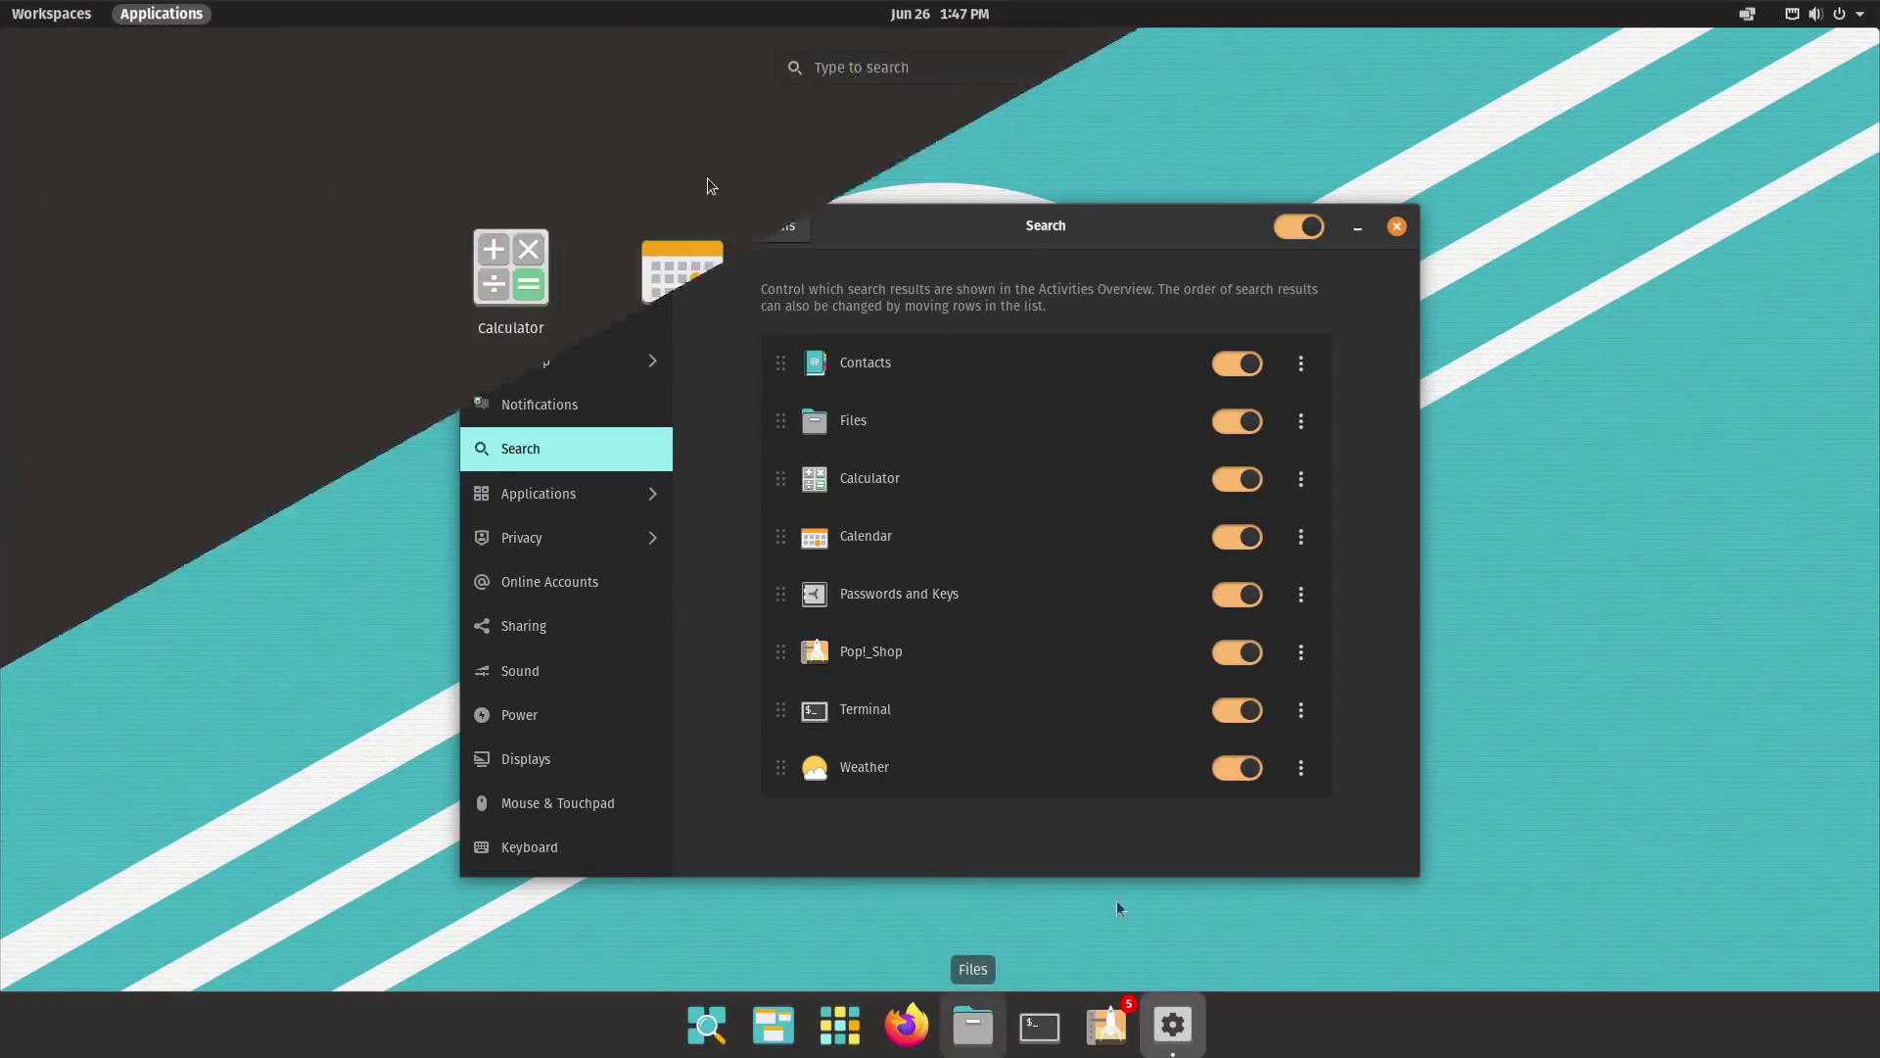
Step: Search firefox in the Applications overview, close it, and open a Files window
{"action": "type", "text": "firefox"}
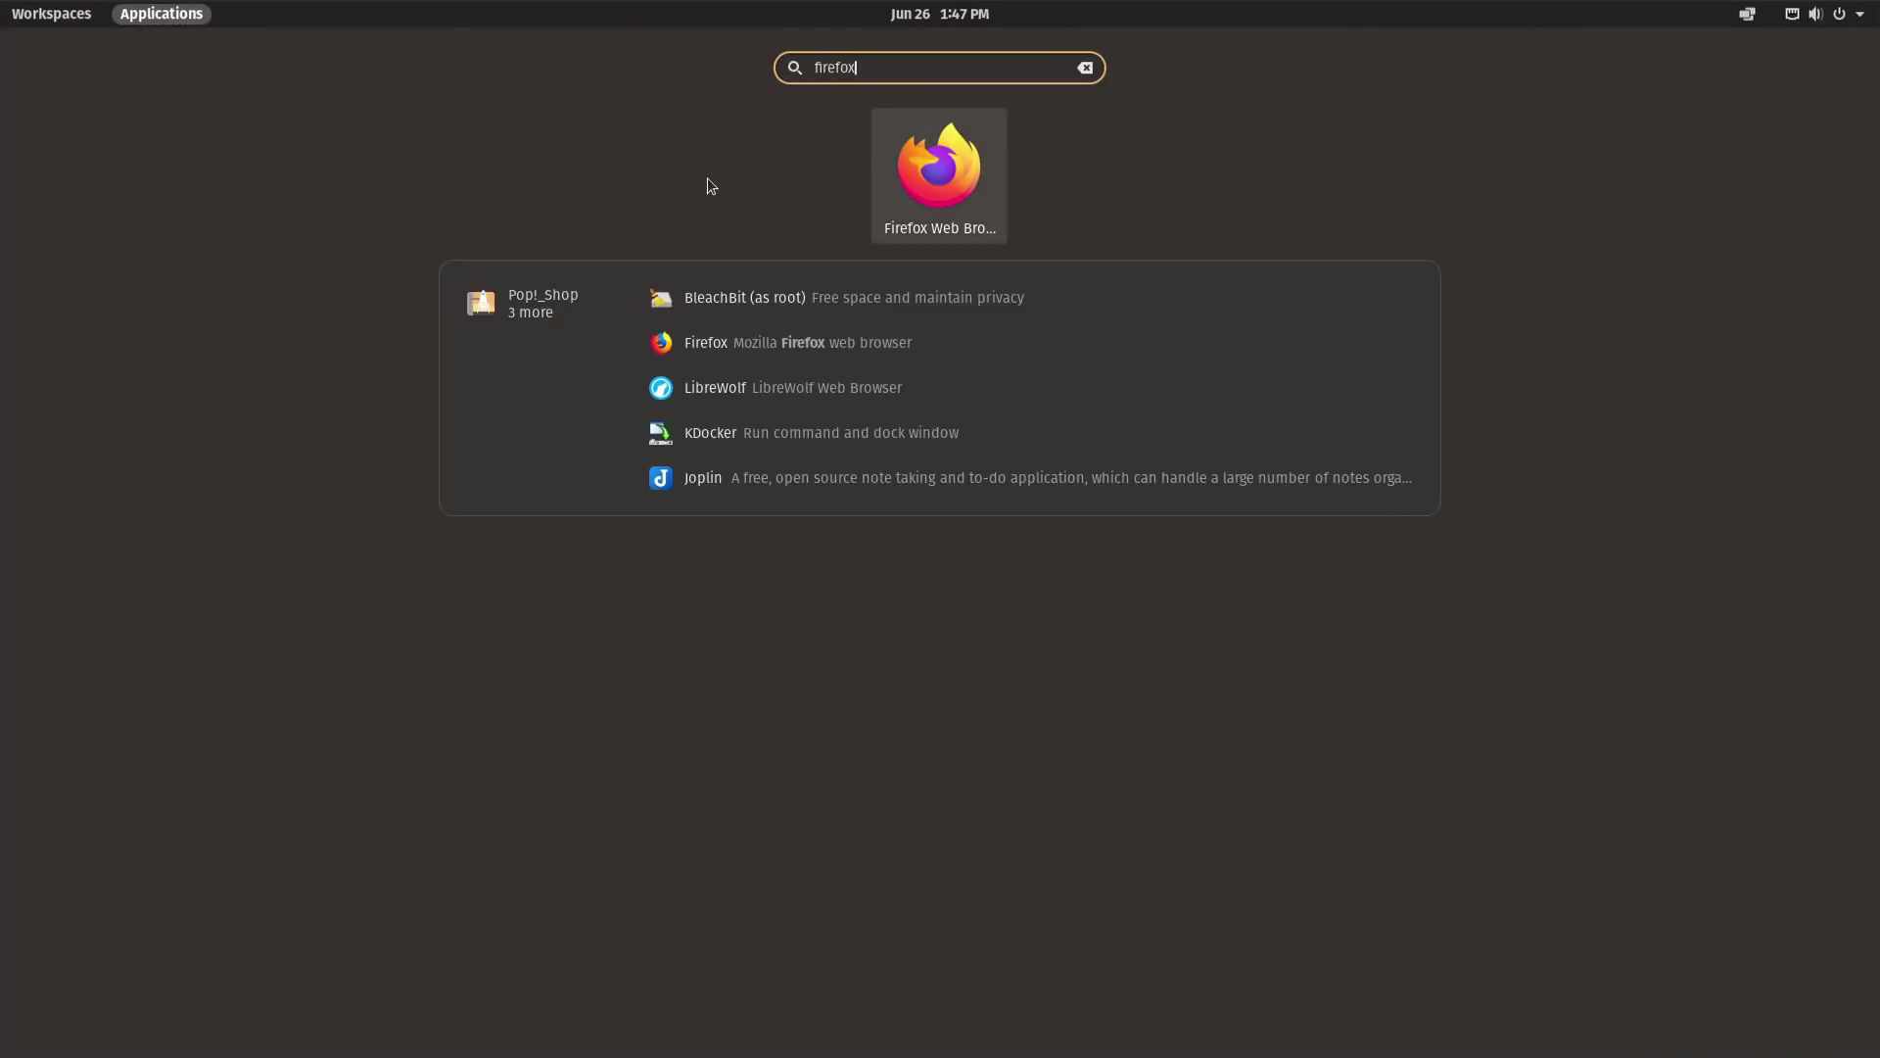
{"action": "key", "text": "BackSpace"}
{"action": "key", "text": "BackSpace"}
{"action": "key", "text": "BackSpace"}
{"action": "key", "text": "BackSpace"}
{"action": "key", "text": "BackSpace"}
{"action": "key", "text": "BackSpace"}
{"action": "key", "text": "BackSpace"}
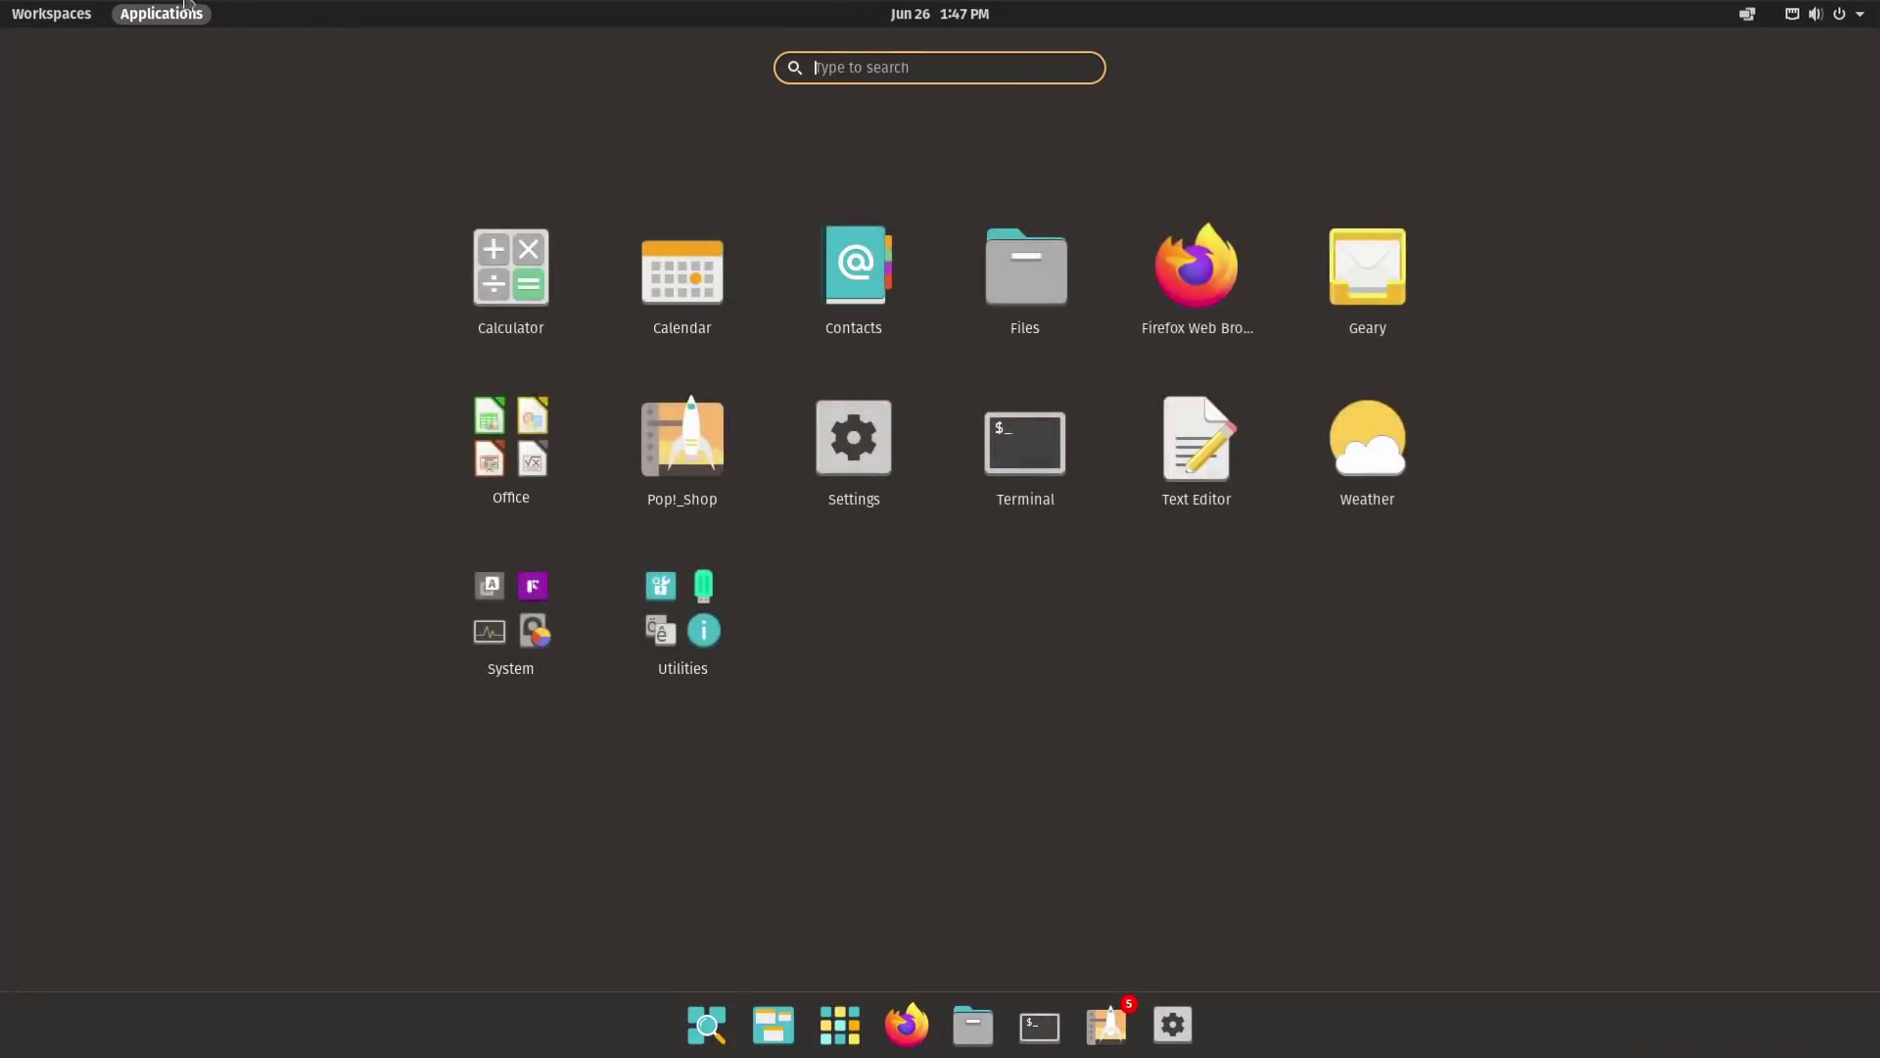
{"action": "left_click", "coordinate": [186, 5]}
{"action": "left_click", "coordinate": [972, 1023]}
Step: Search 'fil' in the launcher and 'file' in the Applications overview, closing each
{"action": "key", "text": "super"}
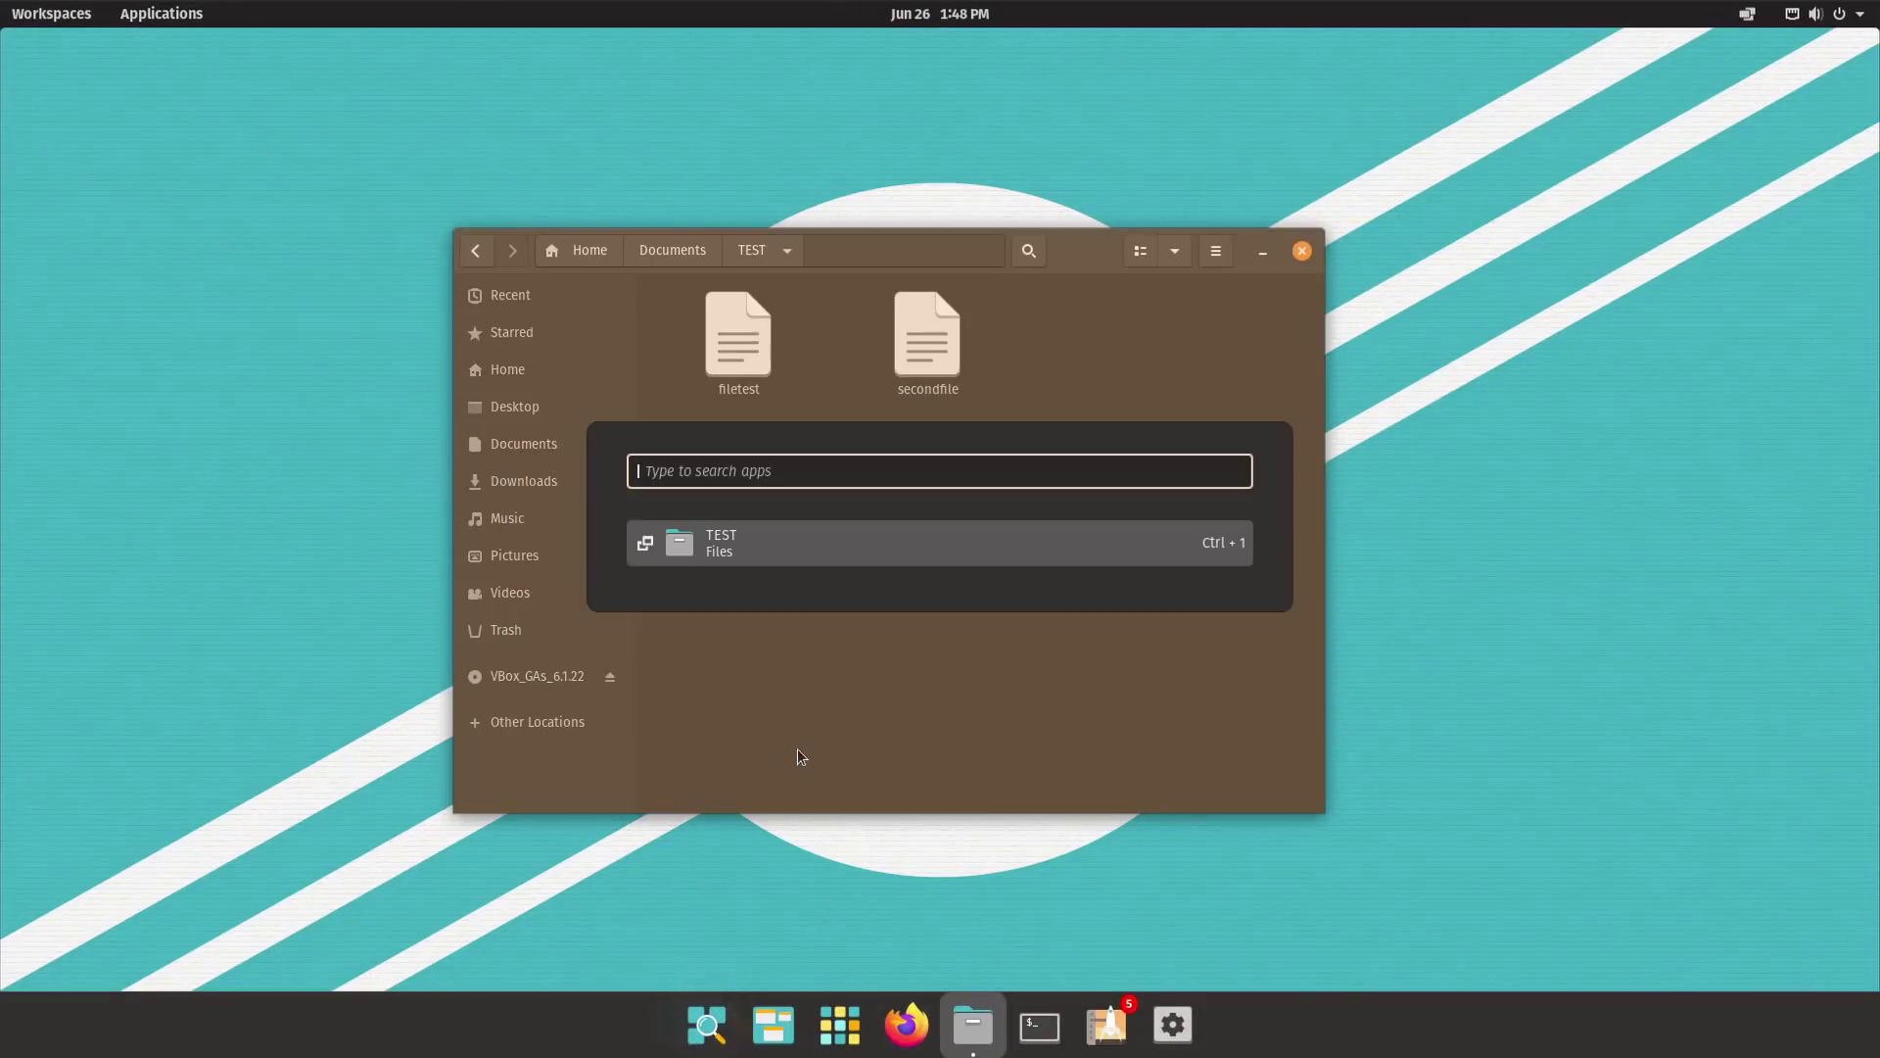
{"action": "type", "text": "file"}
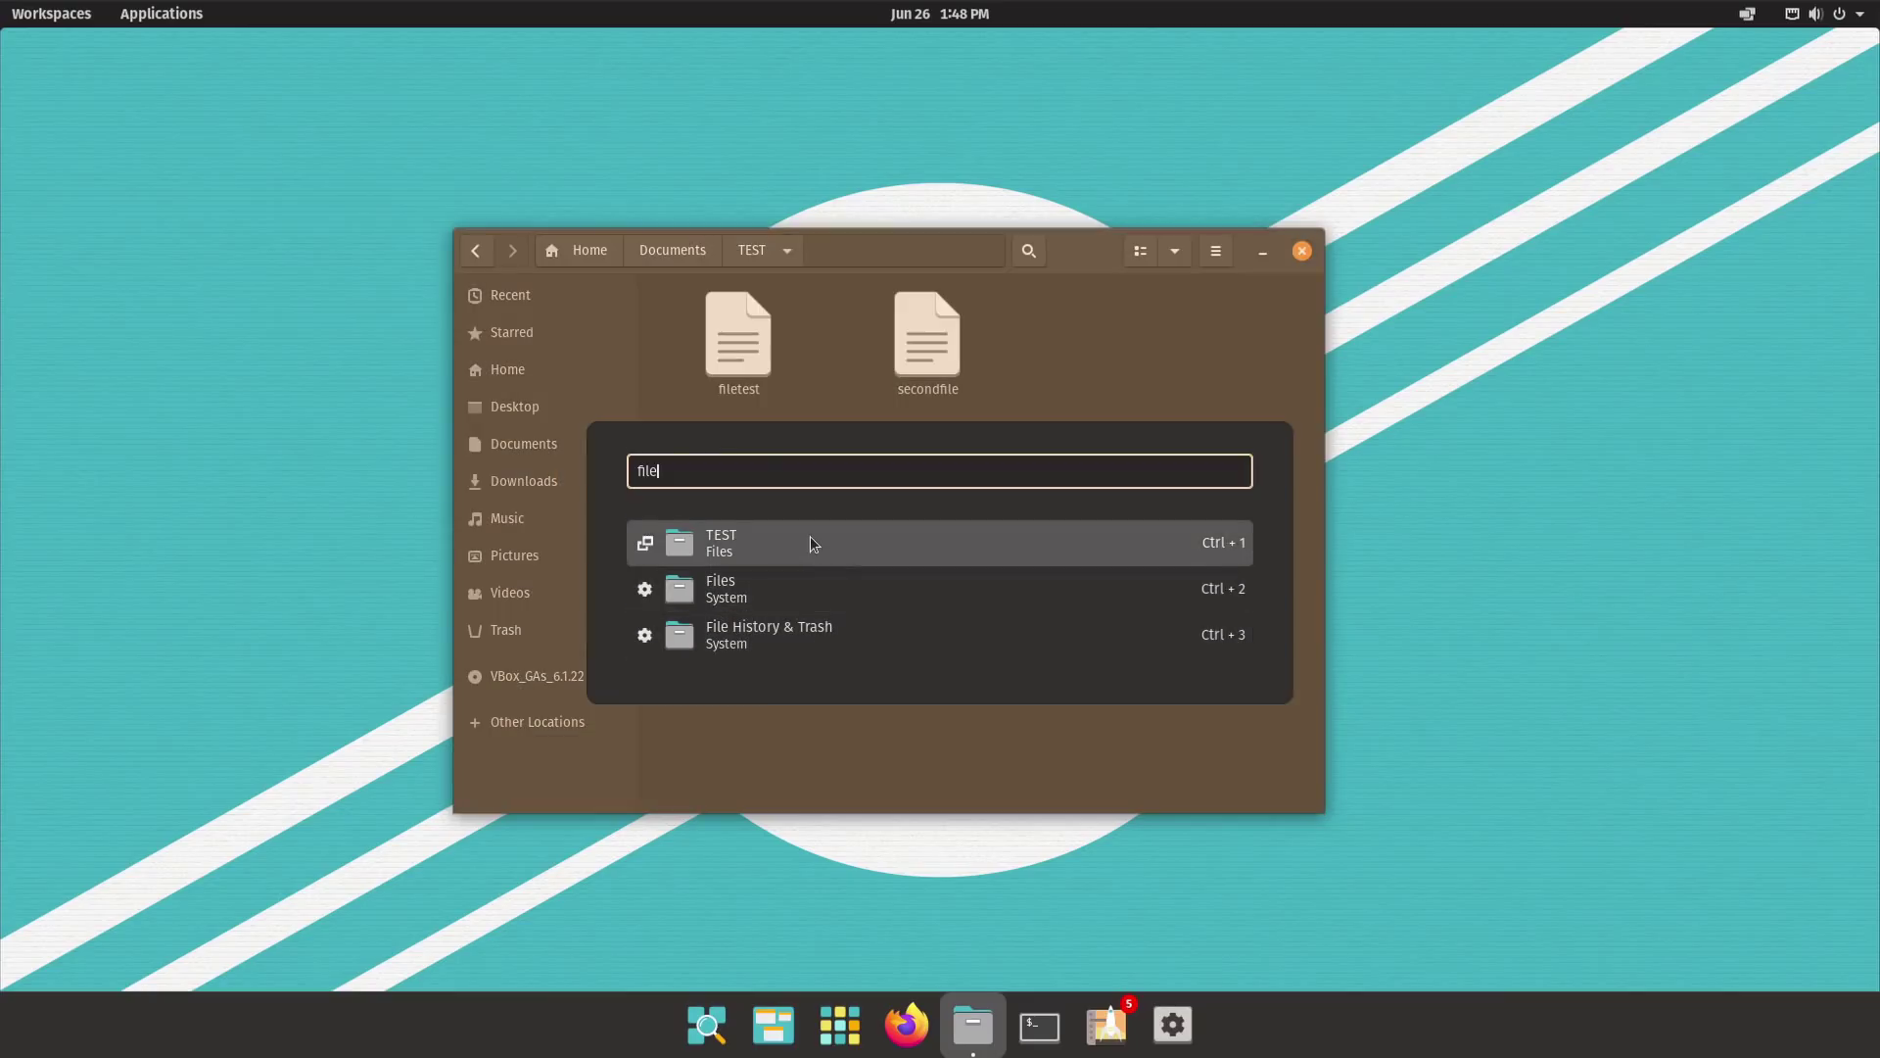
{"action": "left_click", "coordinate": [1174, 340]}
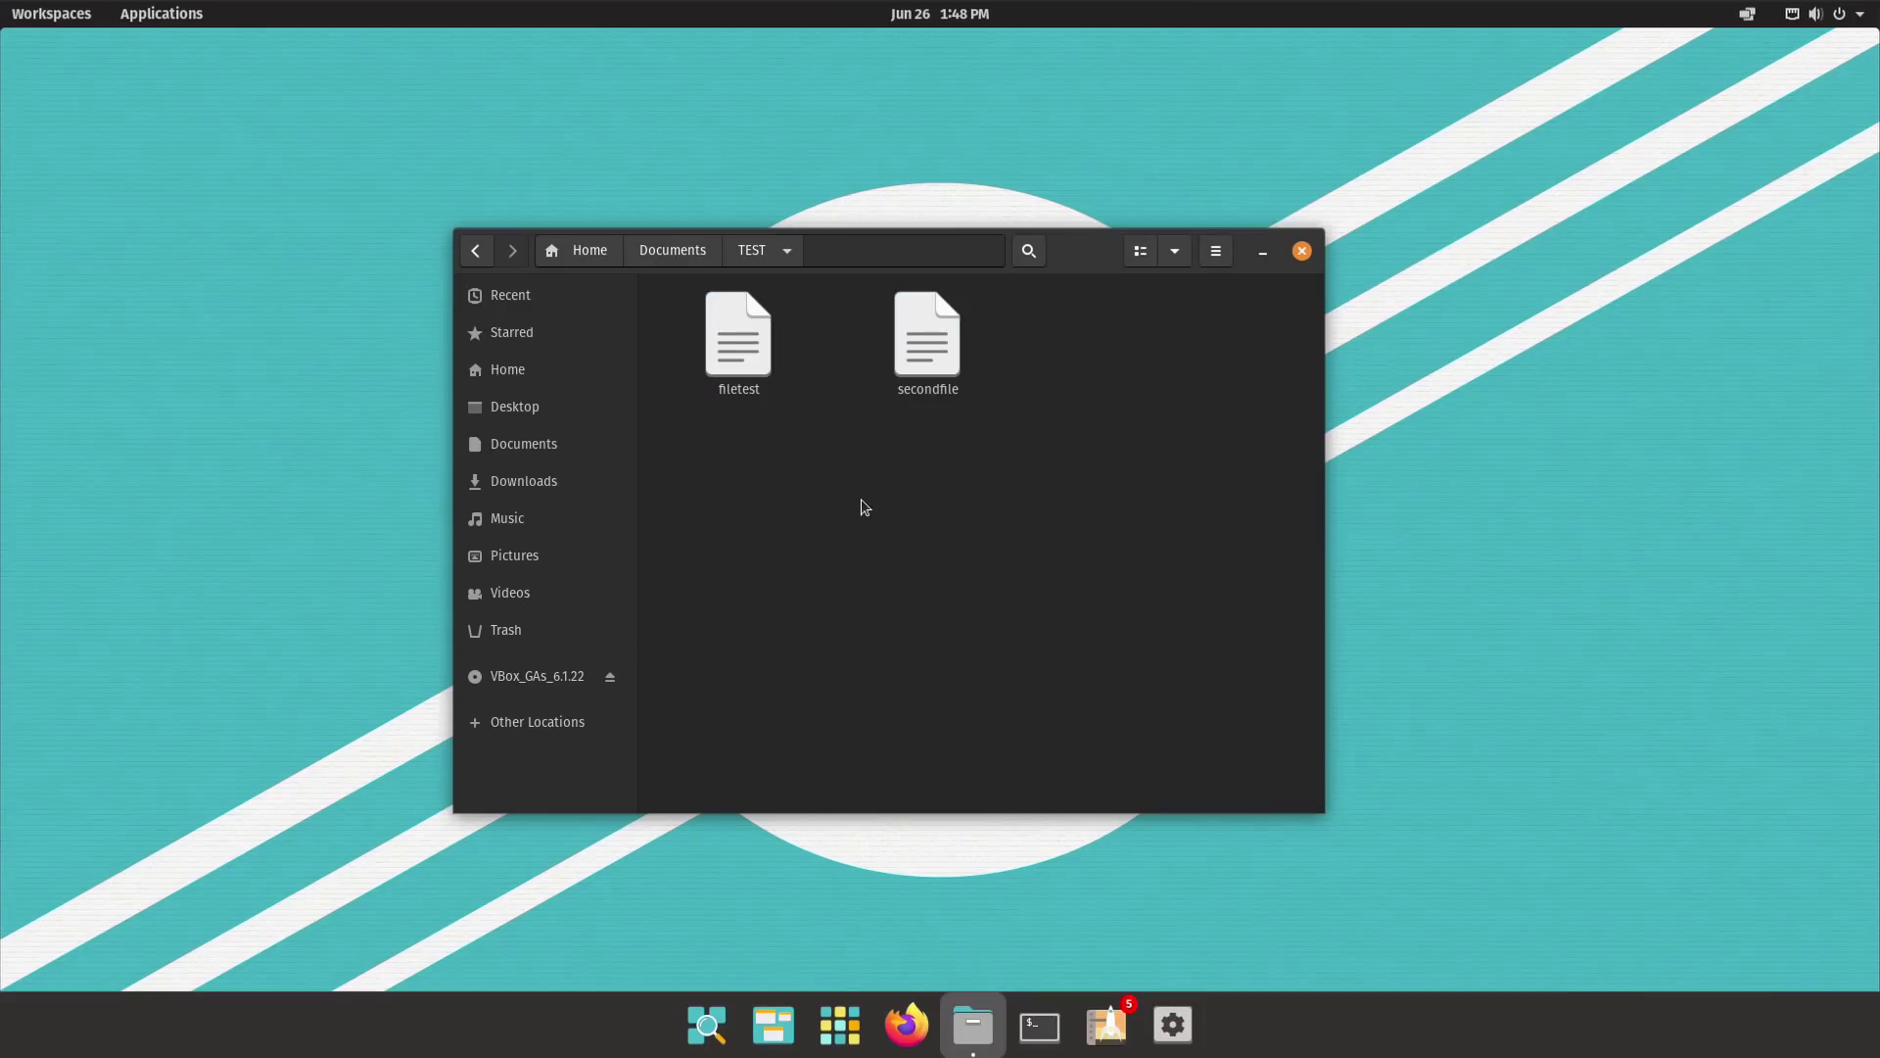
{"action": "left_click", "coordinate": [162, 16]}
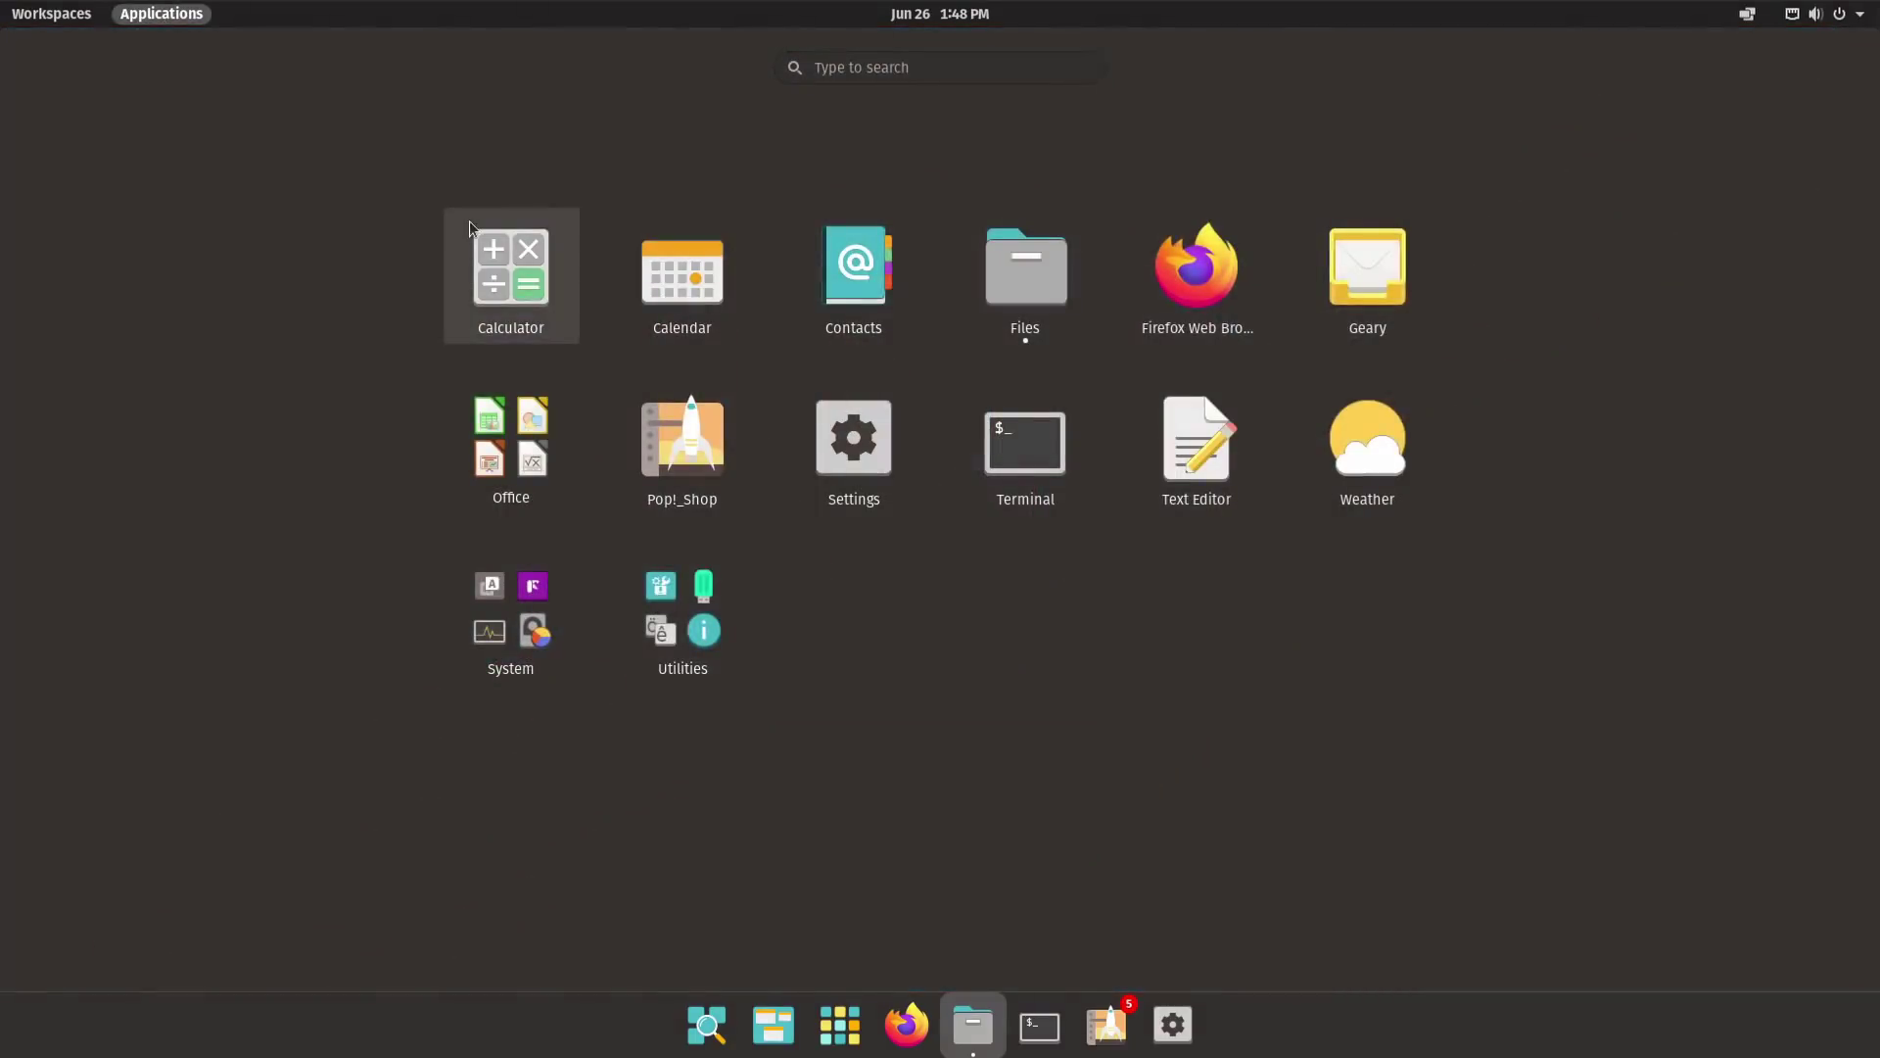
{"action": "type", "text": "file"}
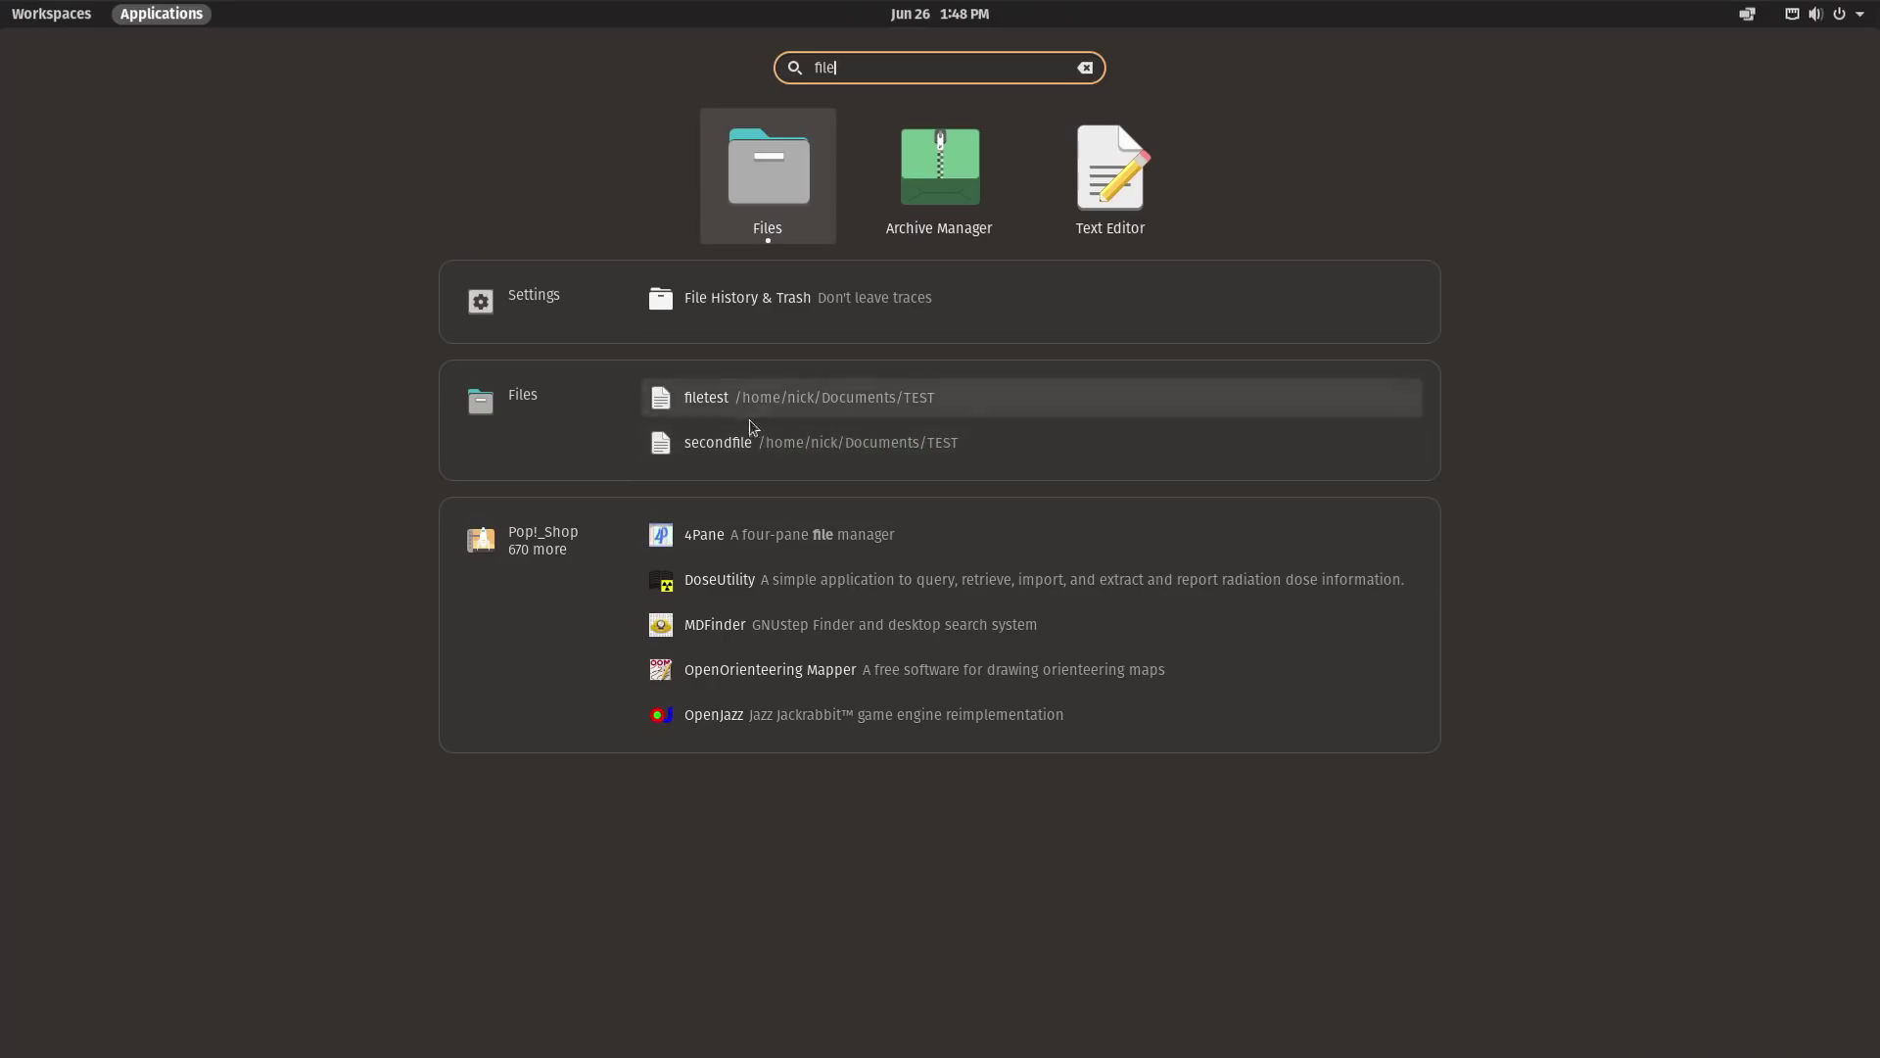
{"action": "left_click", "coordinate": [163, 18]}
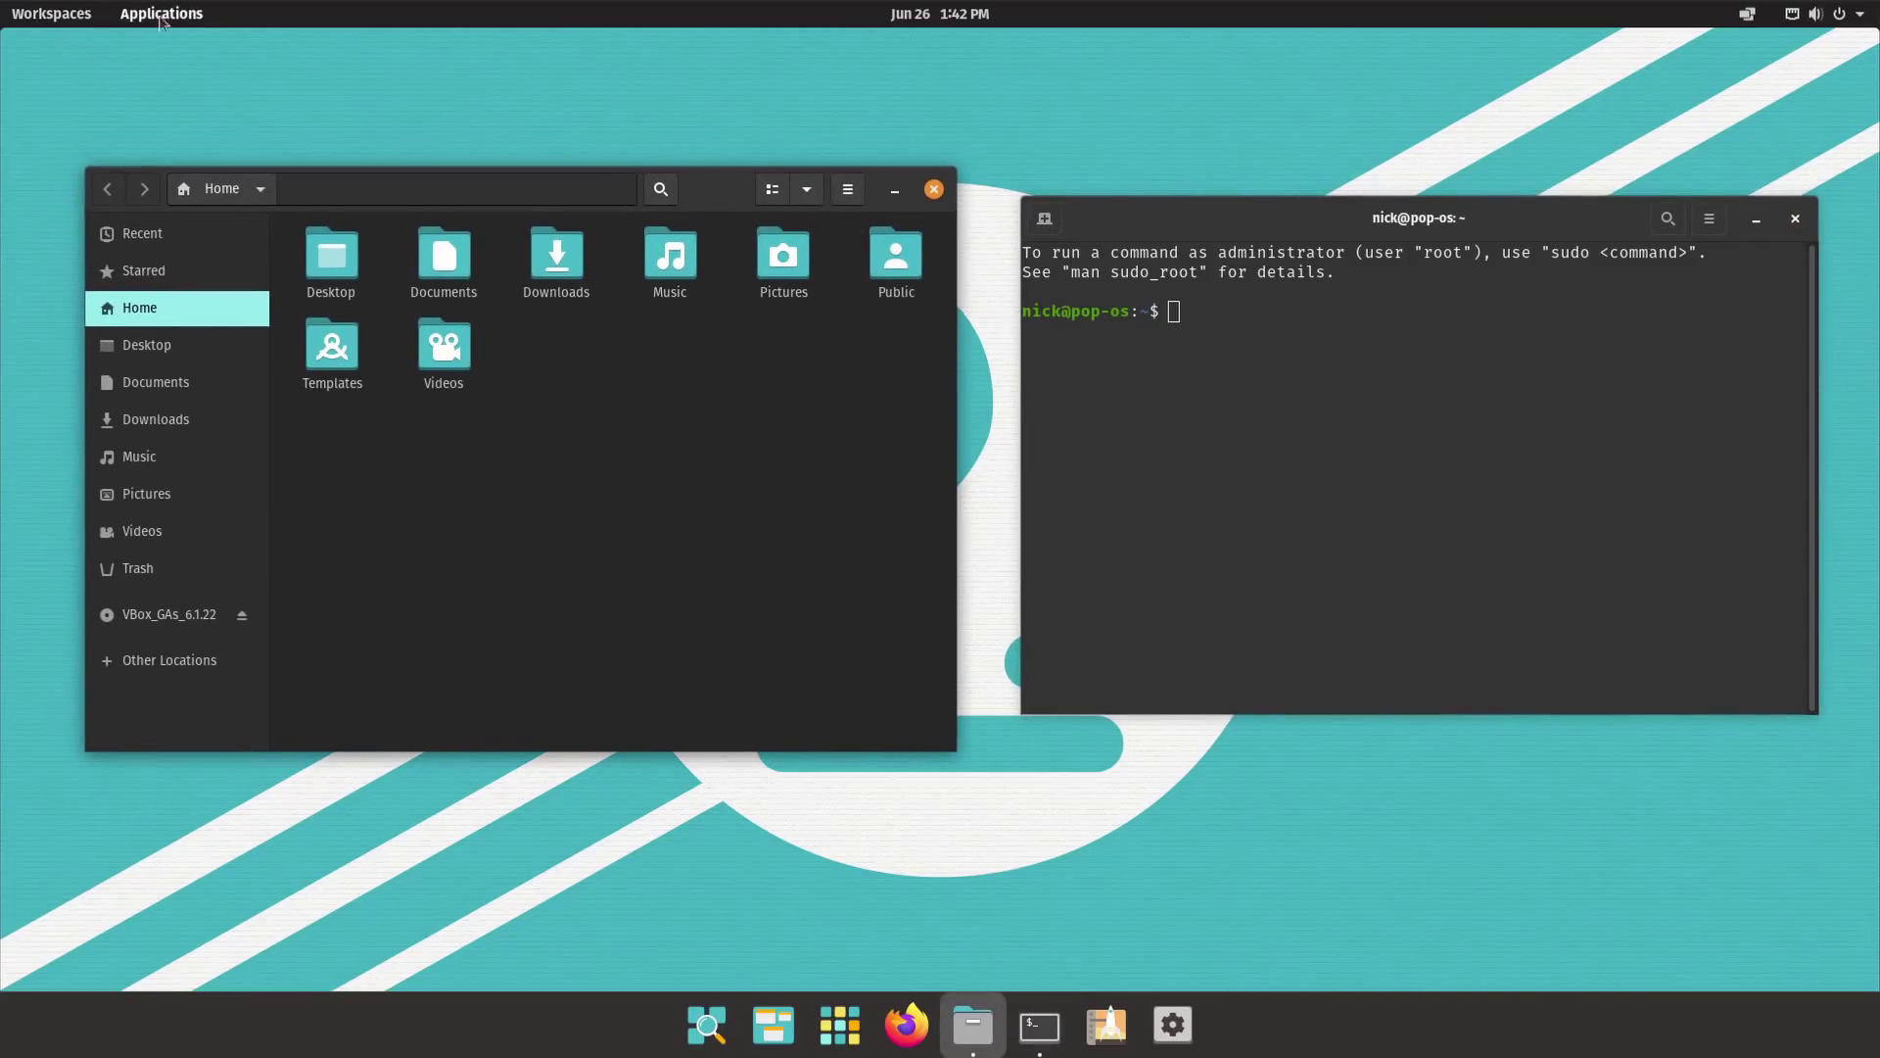
Step: Browse the workspaces overview, switching to workspace 2 and back, then view Applications
{"action": "left_click", "coordinate": [80, 21]}
{"action": "left_click", "coordinate": [91, 267]}
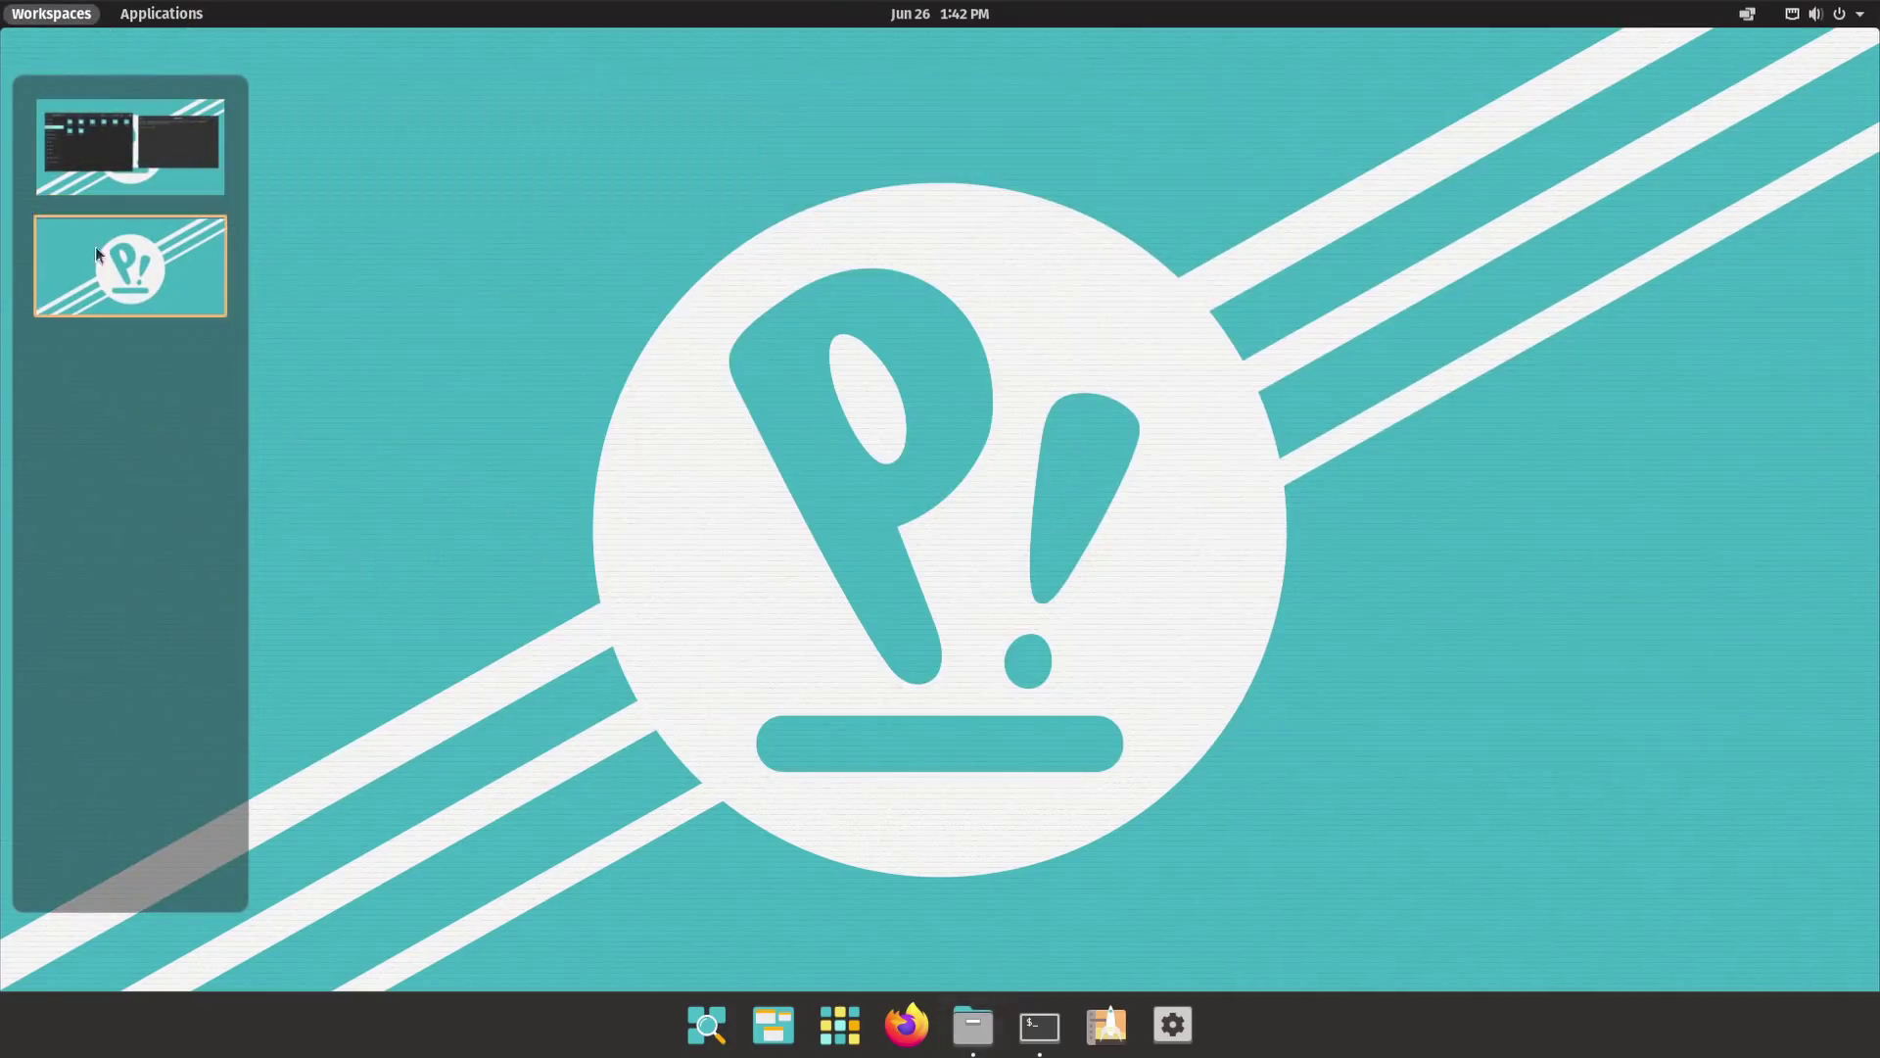
{"action": "left_click", "coordinate": [98, 161]}
{"action": "left_click", "coordinate": [161, 15]}
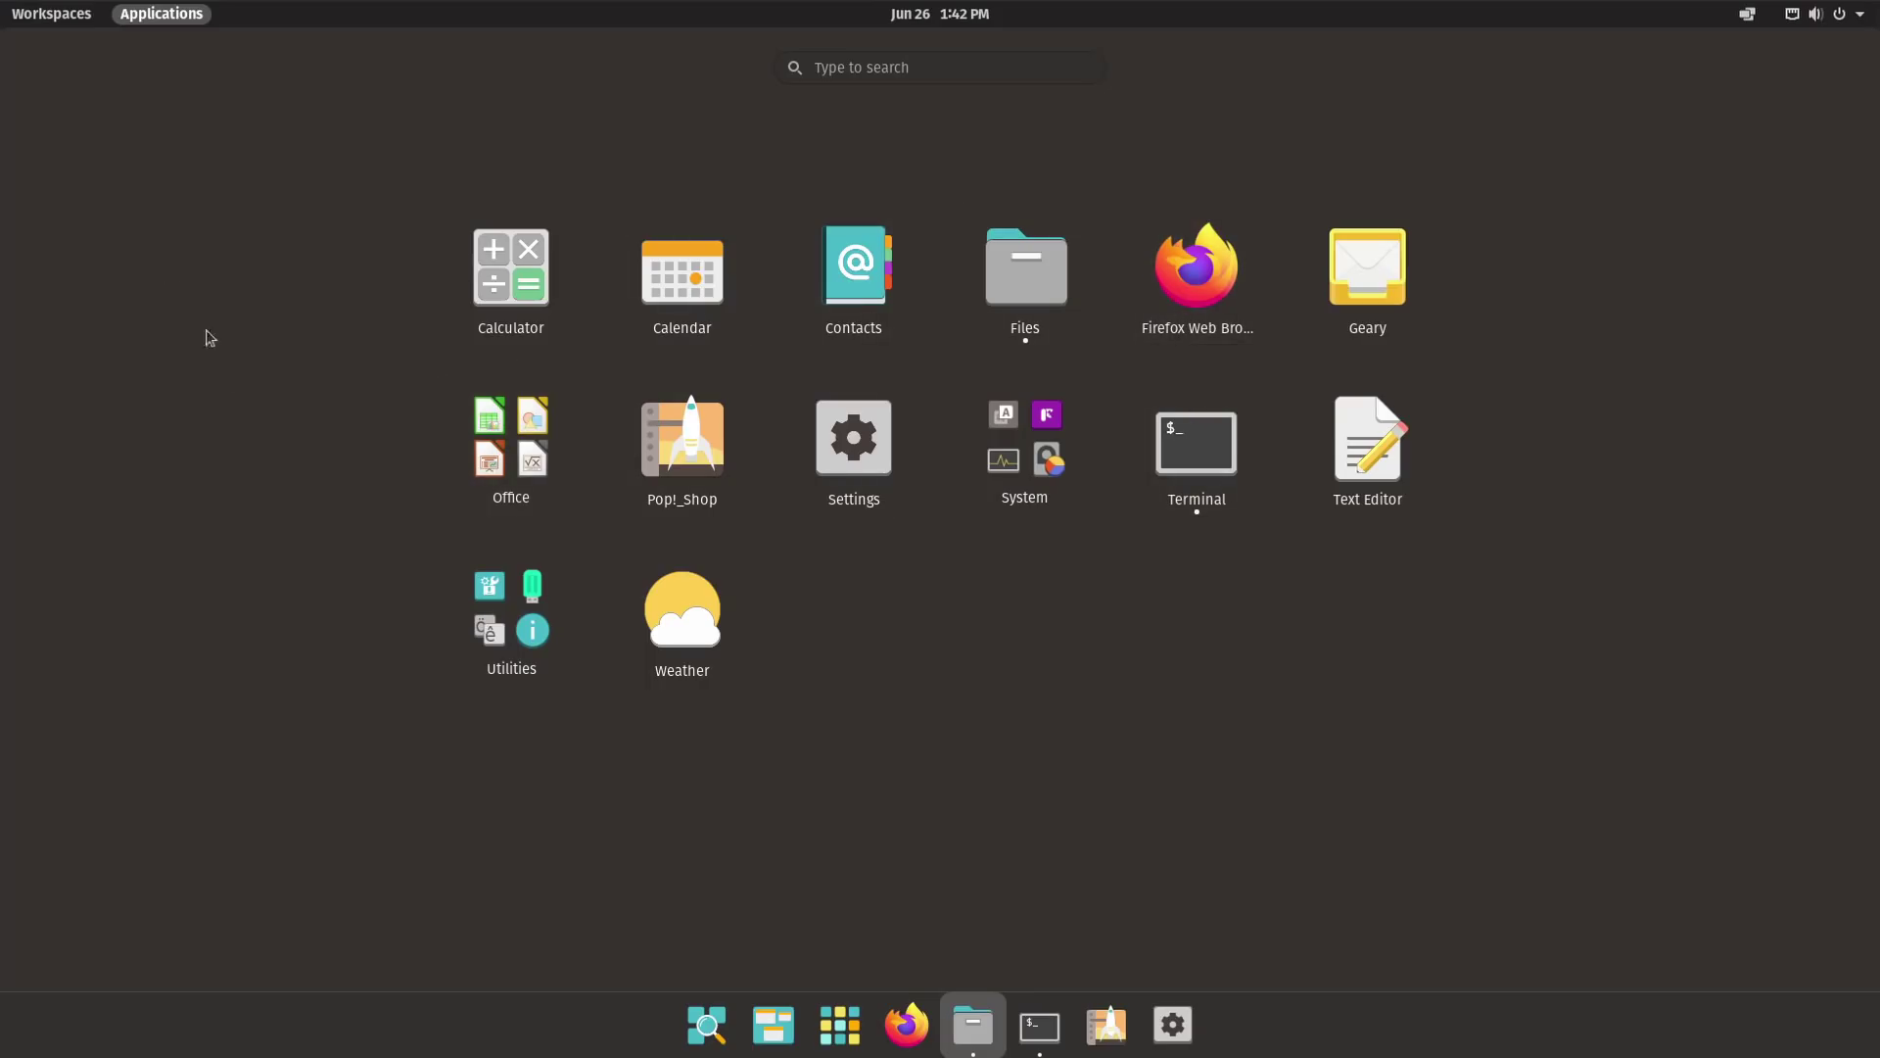
Step: Move the Terminal to workspace 2, launch Settings on workspace 3, then return to the Terminal
{"action": "left_click", "coordinate": [51, 13]}
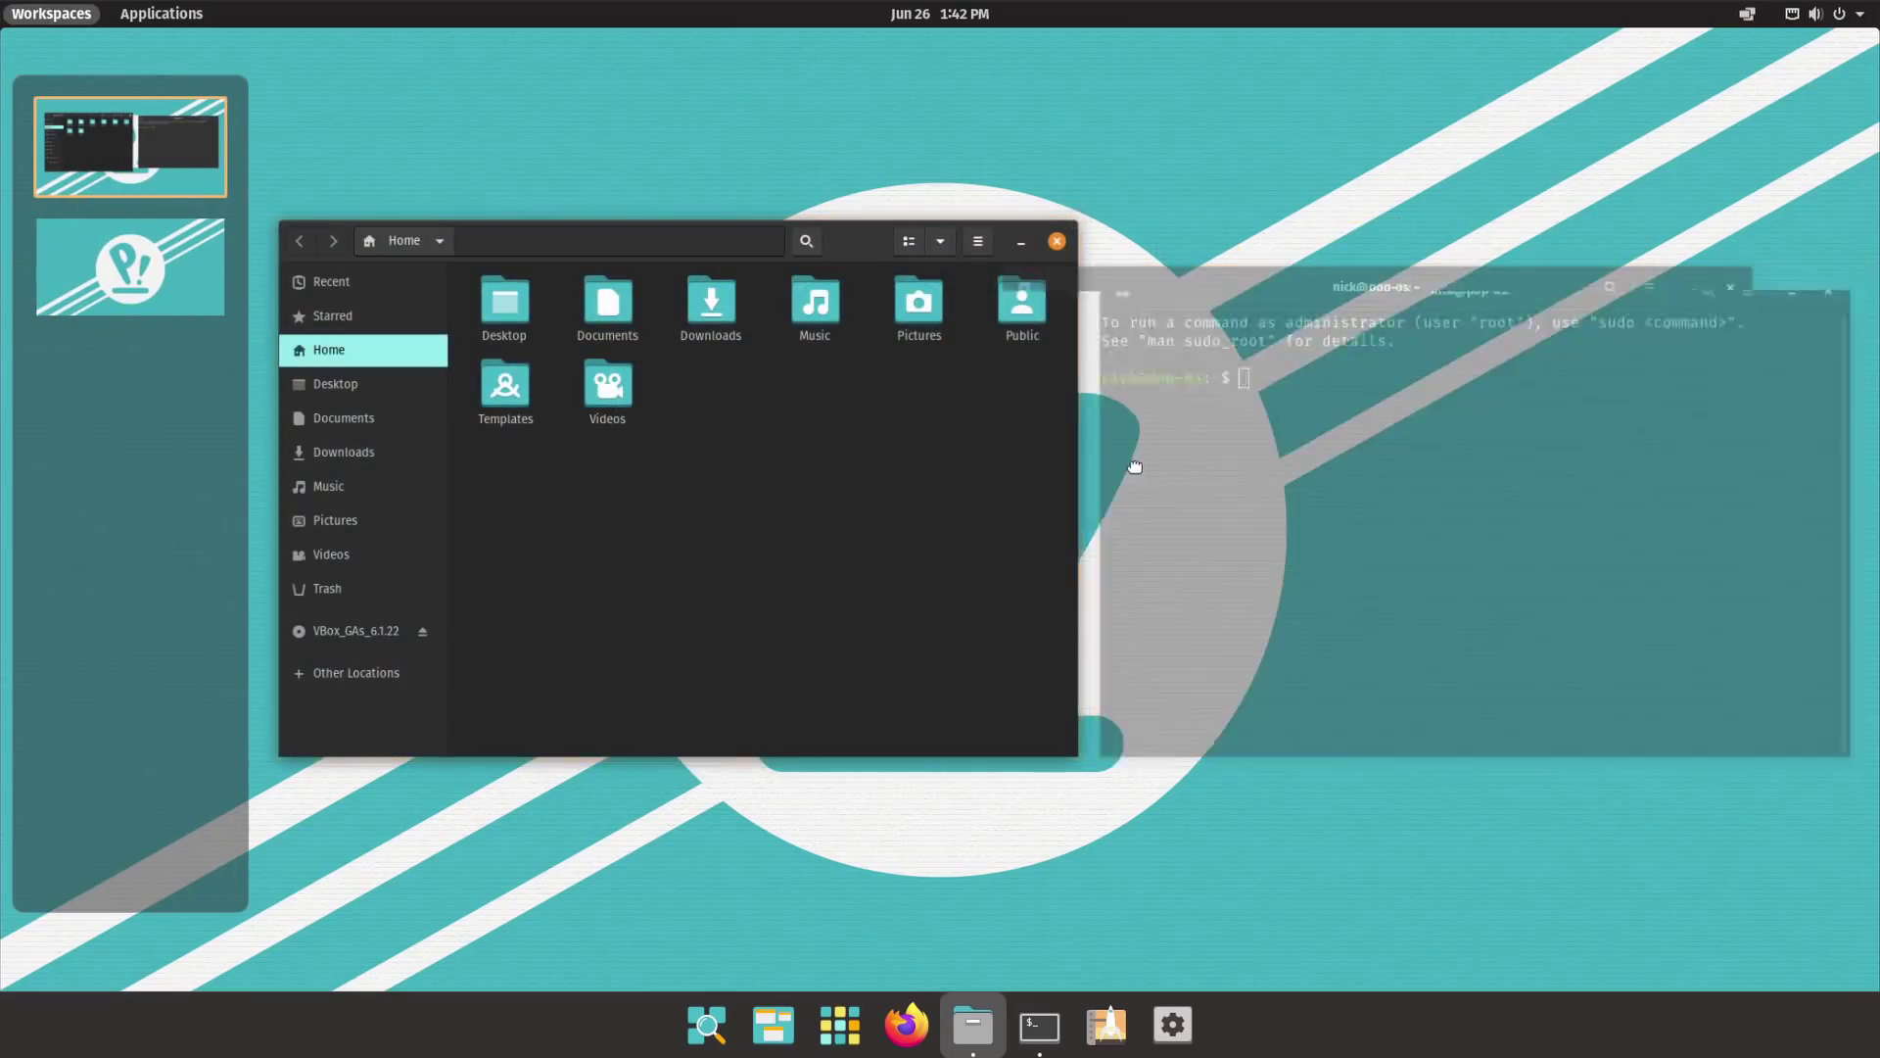
{"action": "left_click_drag", "start_coordinate": [101, 309], "coordinate": [127, 275]}
{"action": "left_click", "coordinate": [133, 396]}
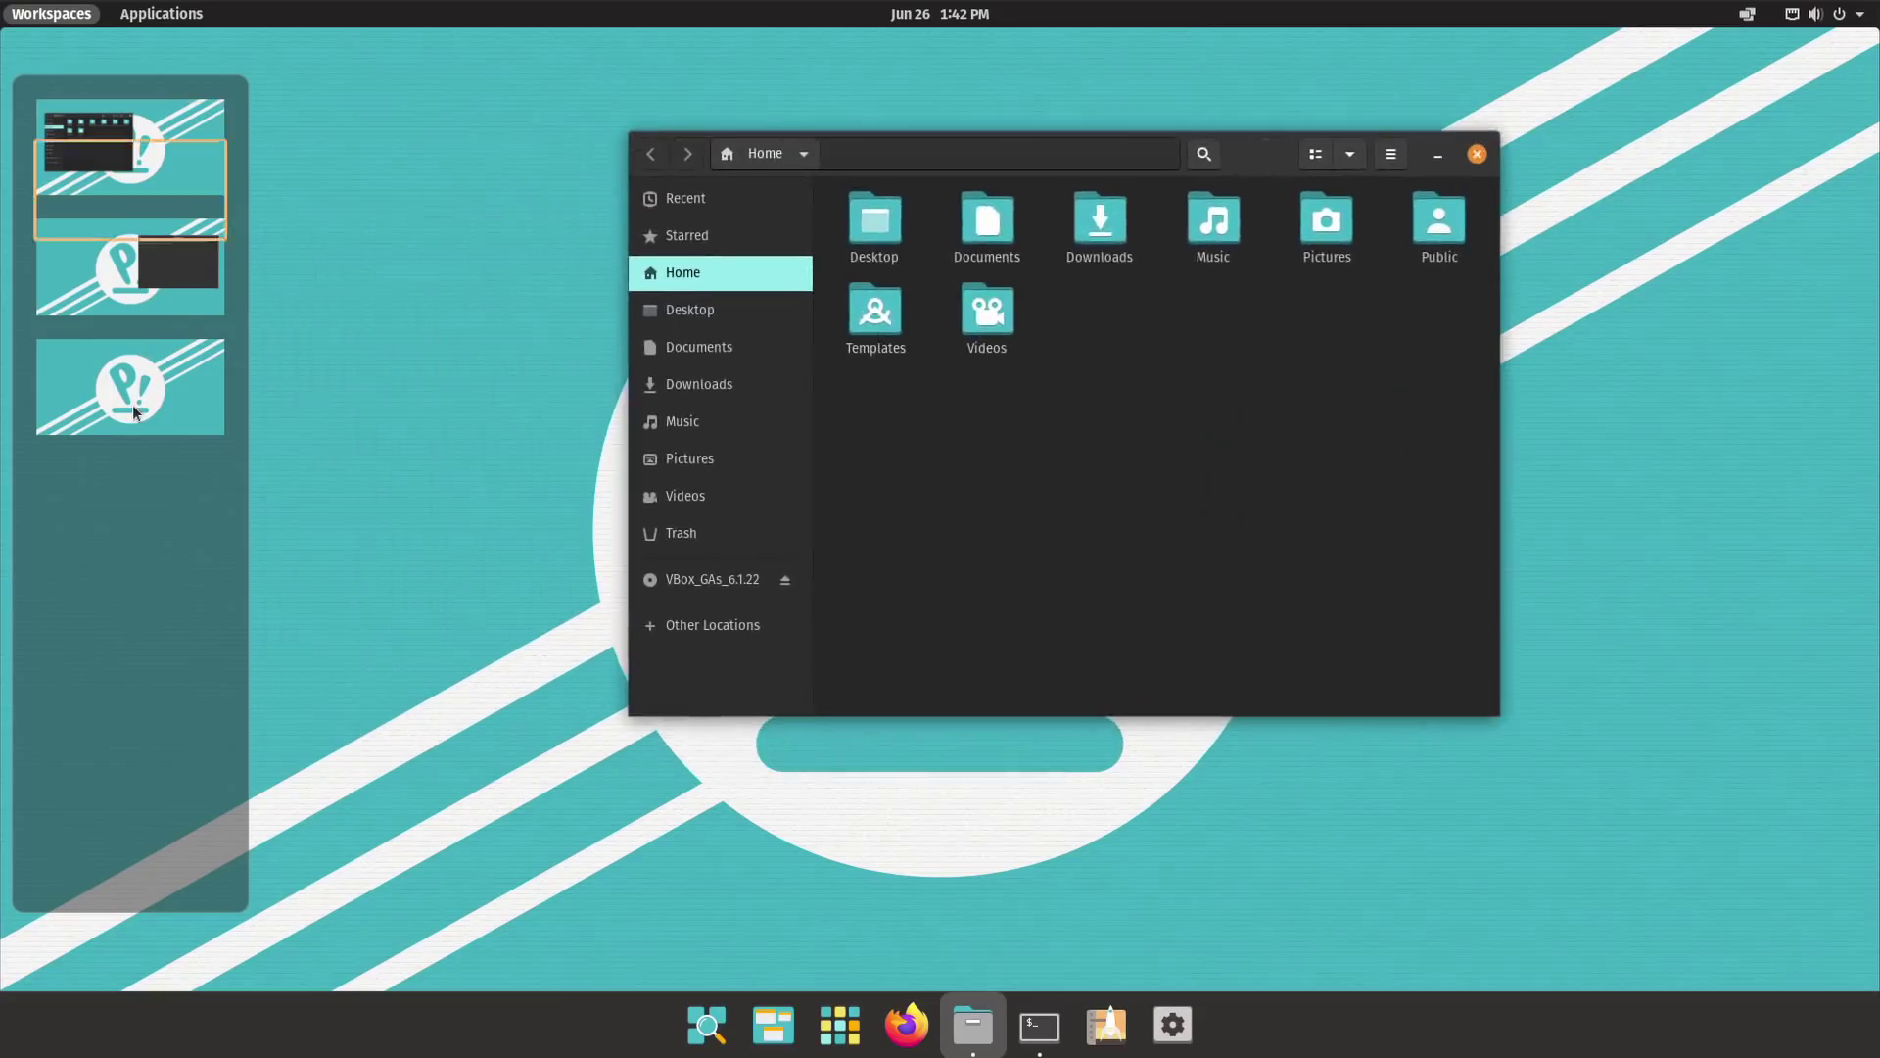
{"action": "left_click", "coordinate": [1168, 1043]}
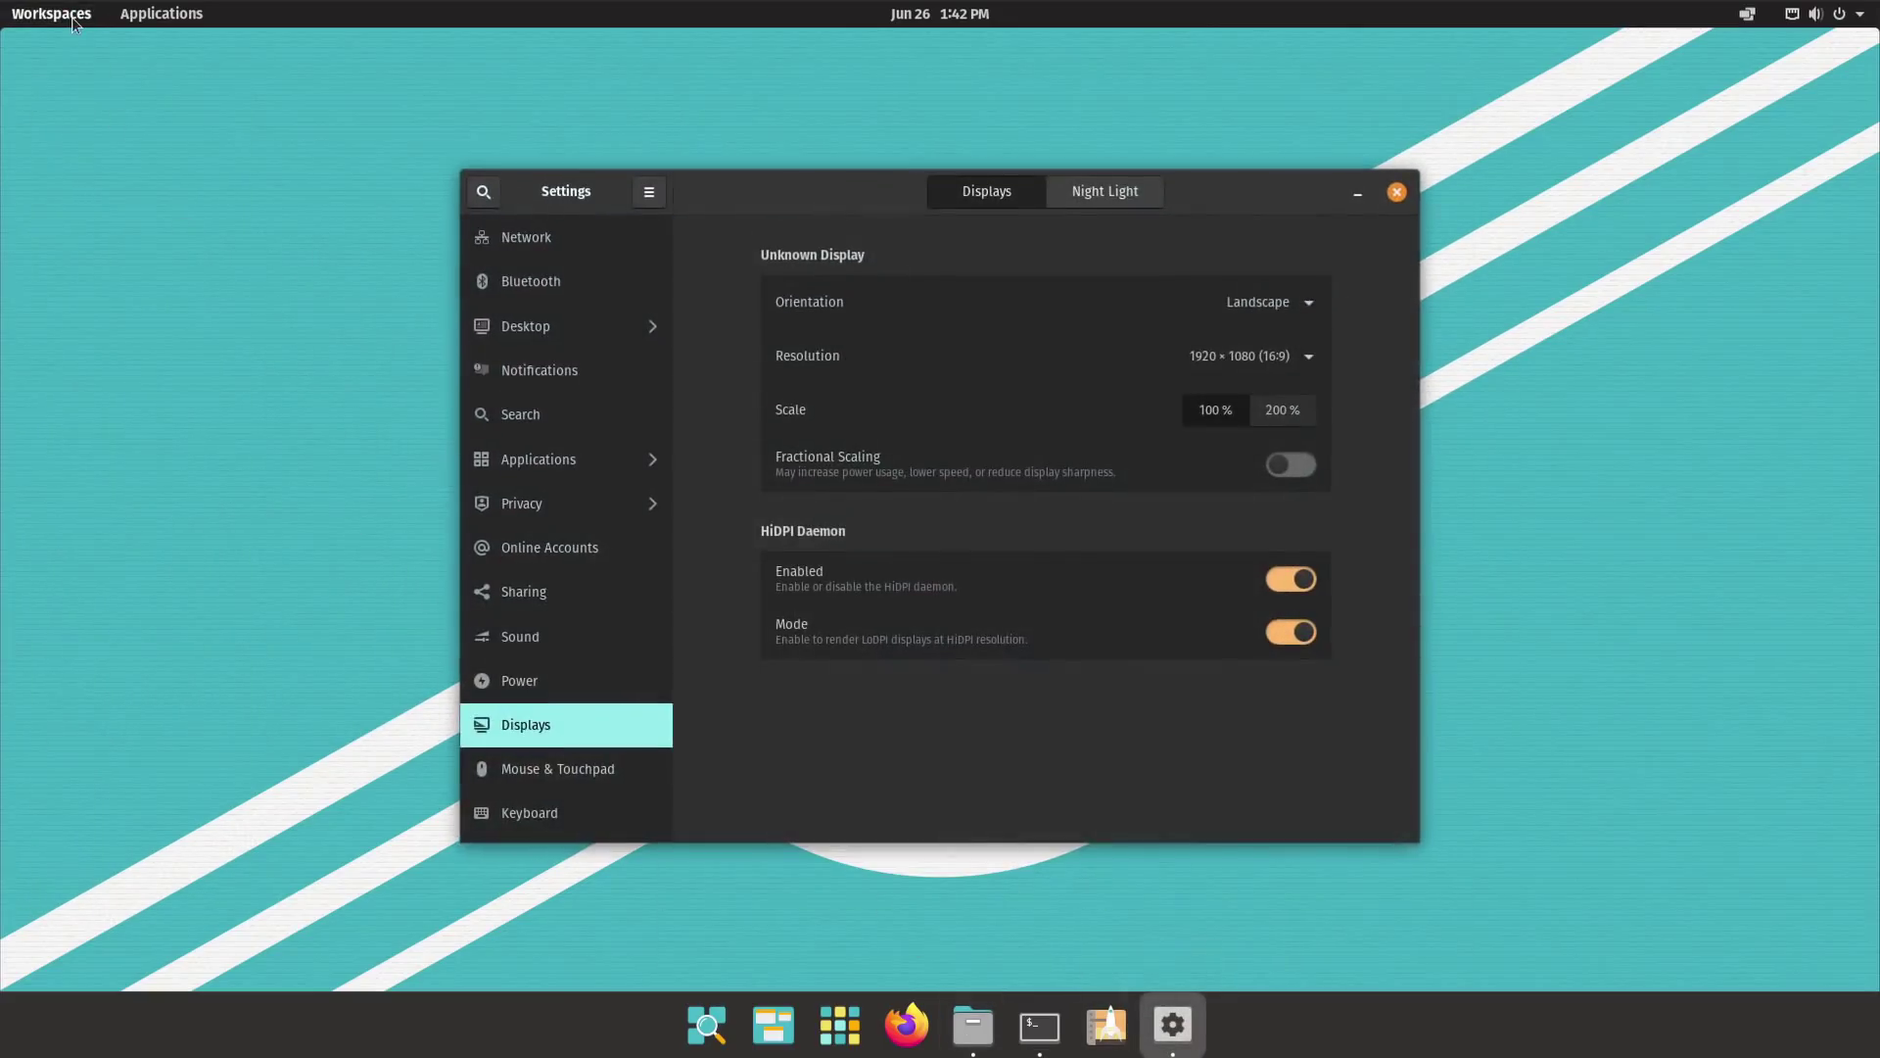
{"action": "left_click", "coordinate": [72, 16]}
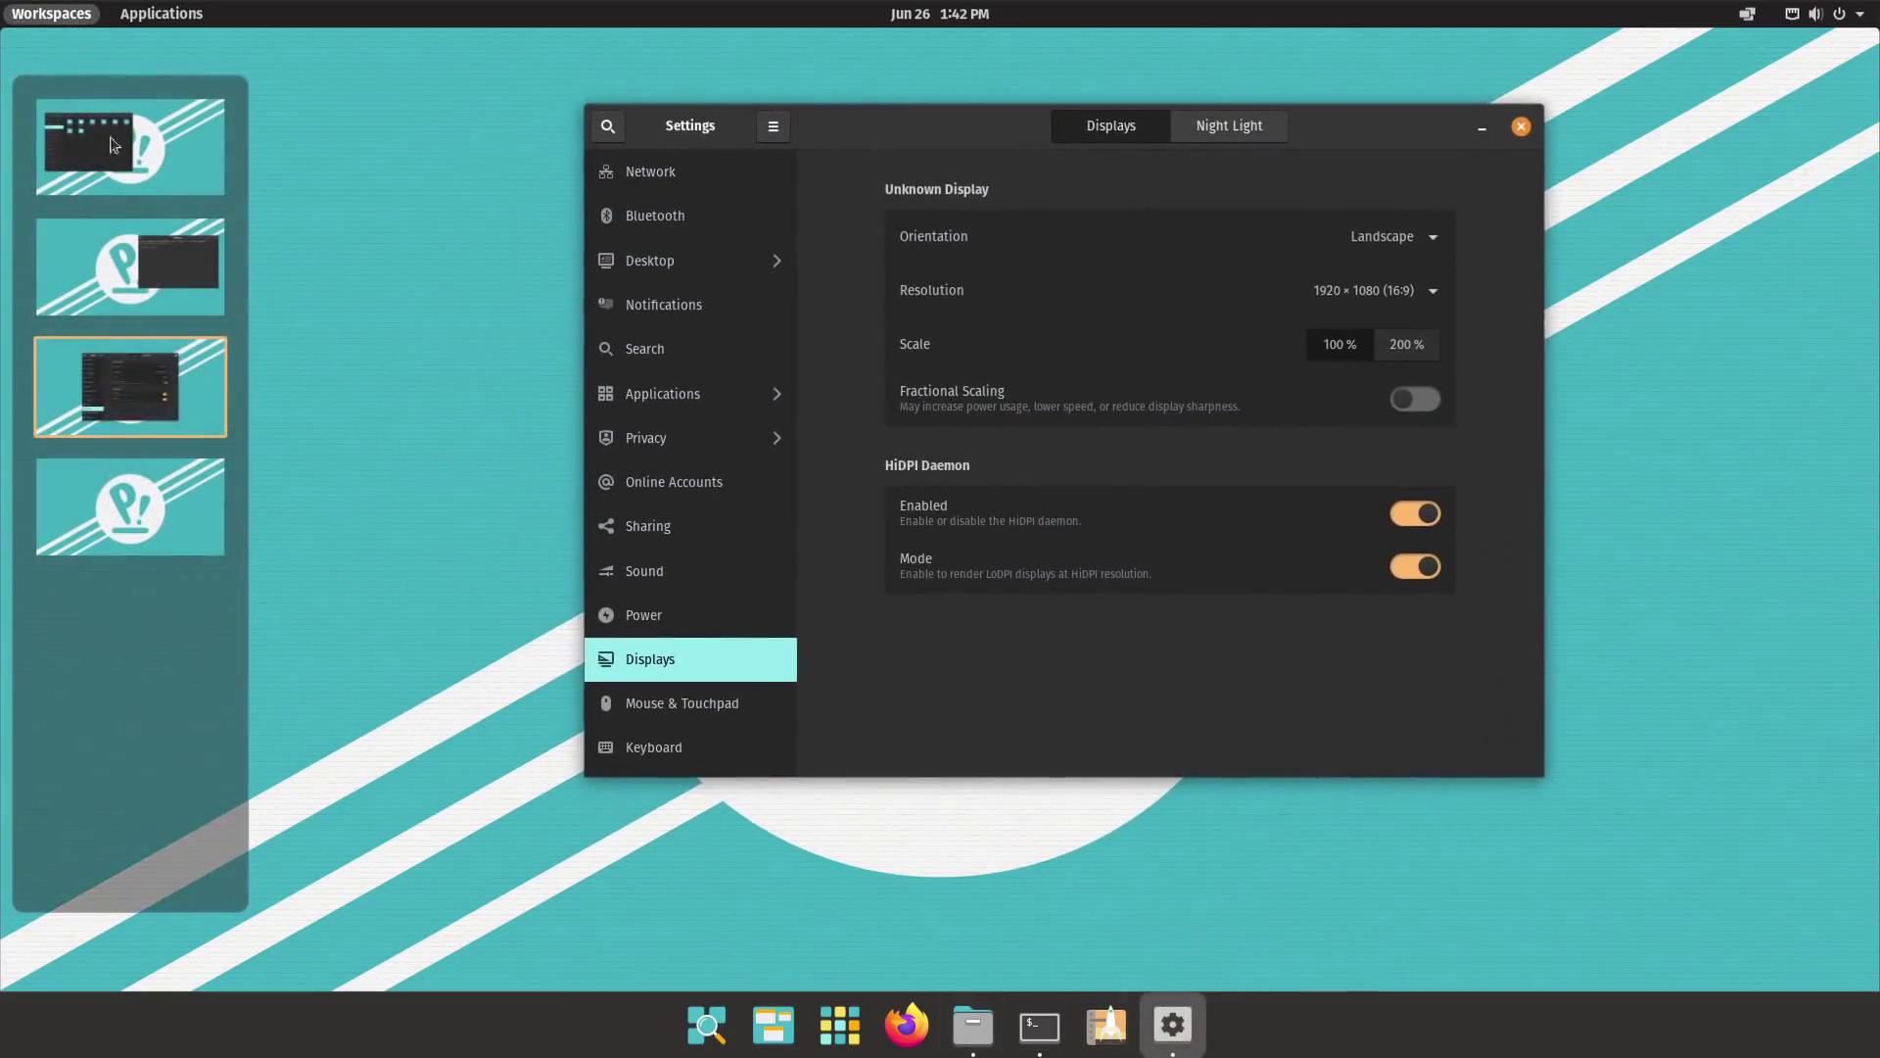
{"action": "left_click", "coordinate": [106, 244]}
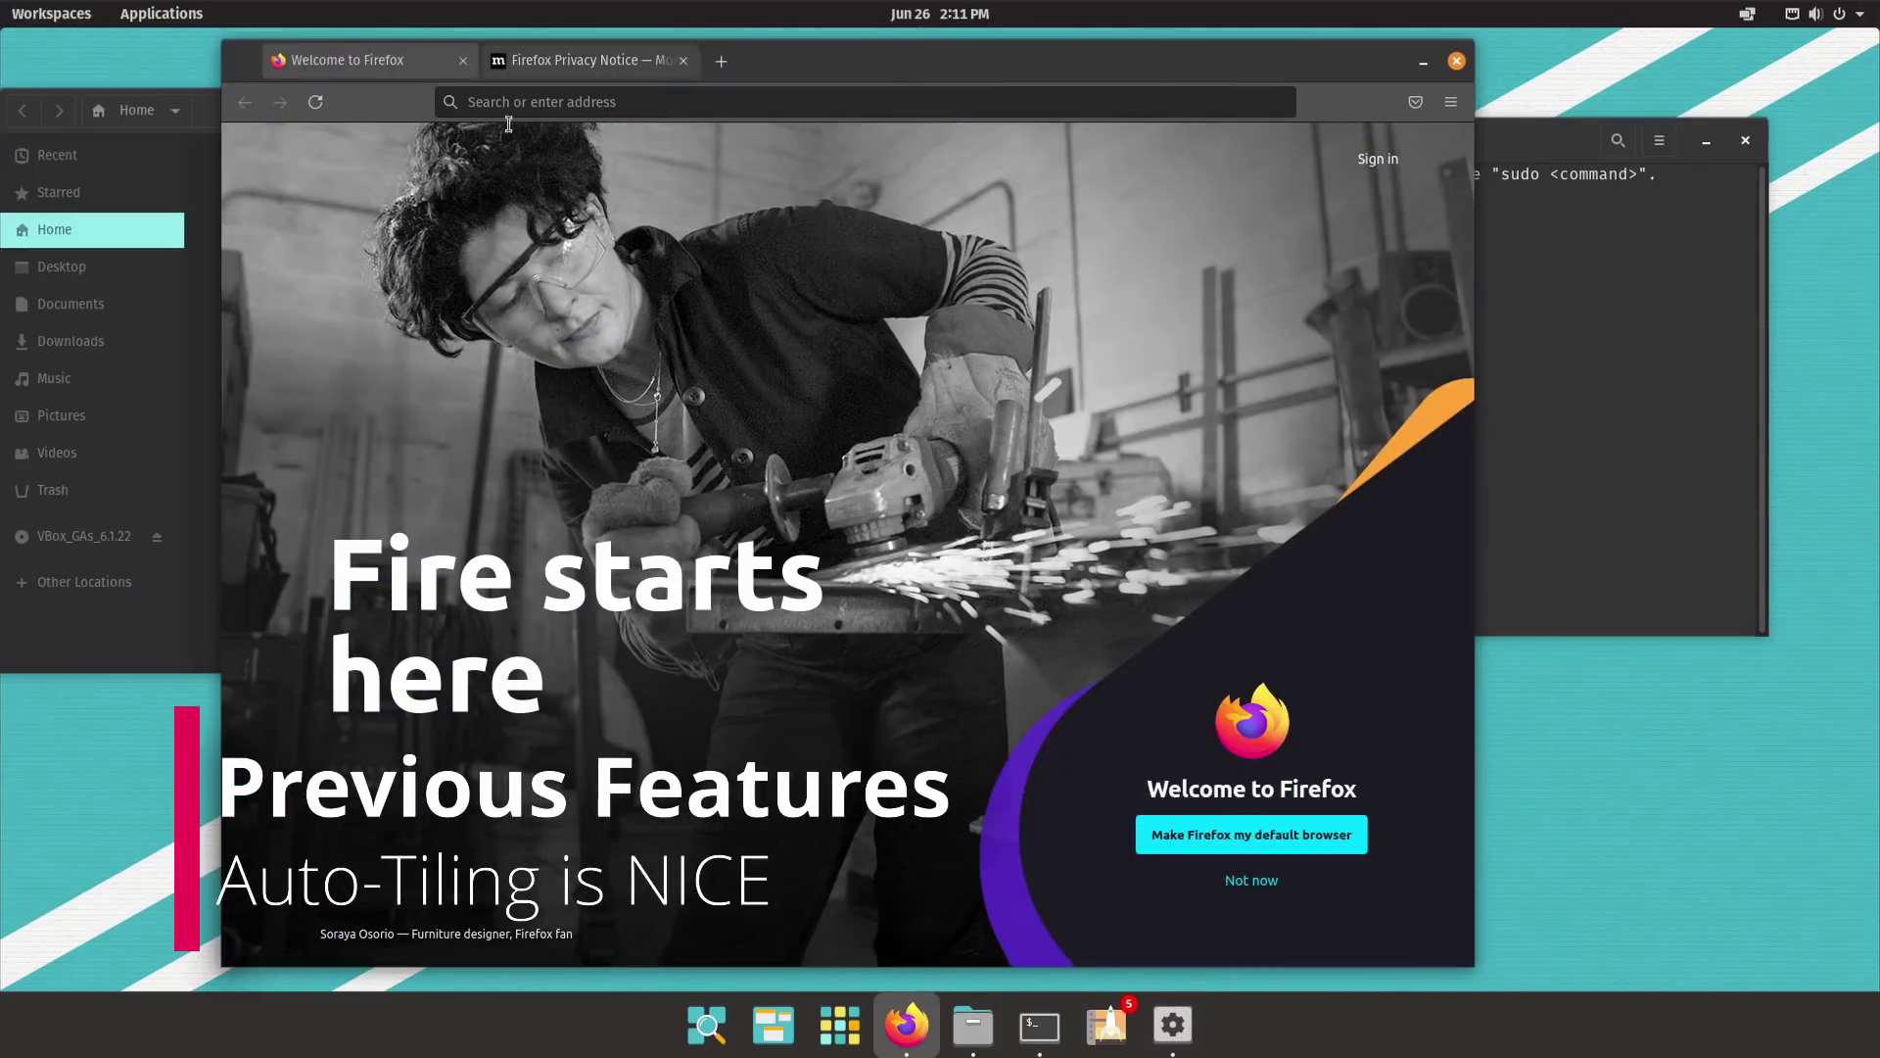
Step: Raise Desktop settings, Terminal, Files and Firefox, then turn on Tile Windows from the top bar
{"action": "left_click", "coordinate": [1168, 1028]}
{"action": "left_click", "coordinate": [1039, 1025]}
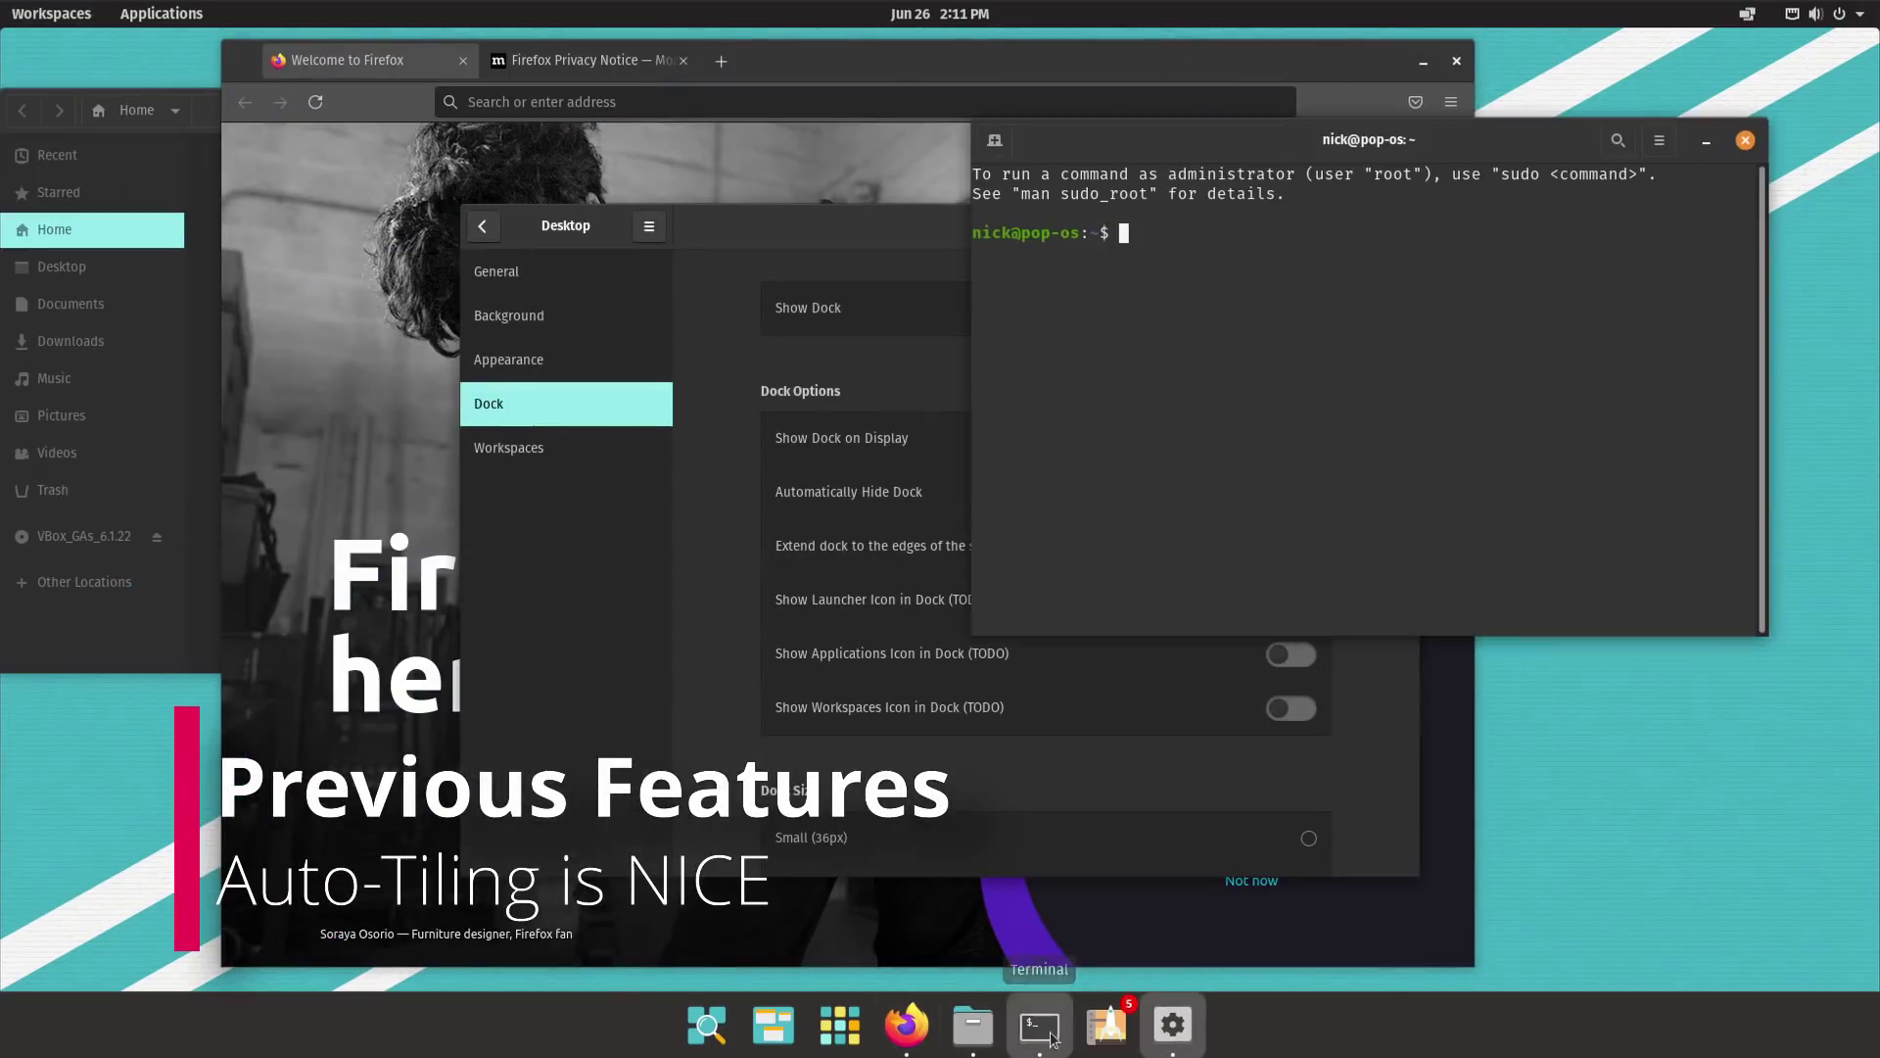
{"action": "left_click", "coordinate": [972, 1026]}
{"action": "left_click", "coordinate": [905, 1025]}
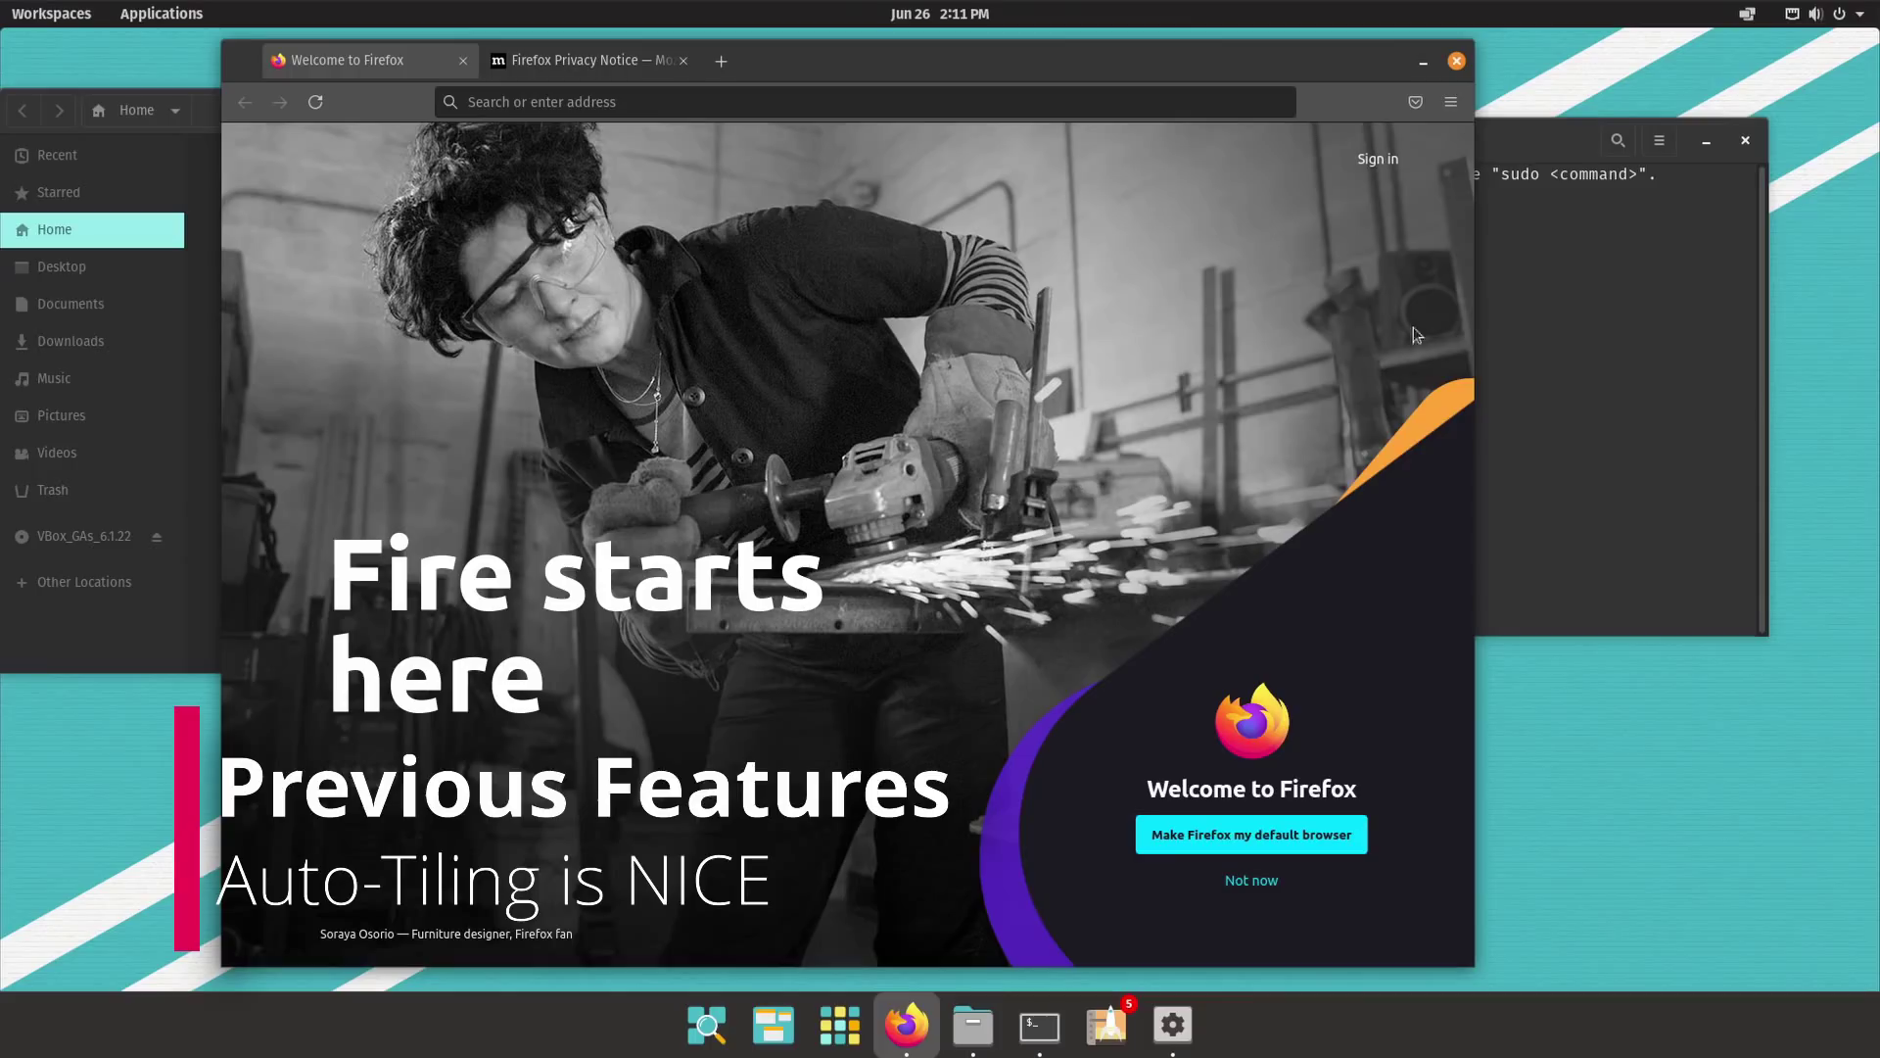
{"action": "left_click", "coordinate": [1746, 16]}
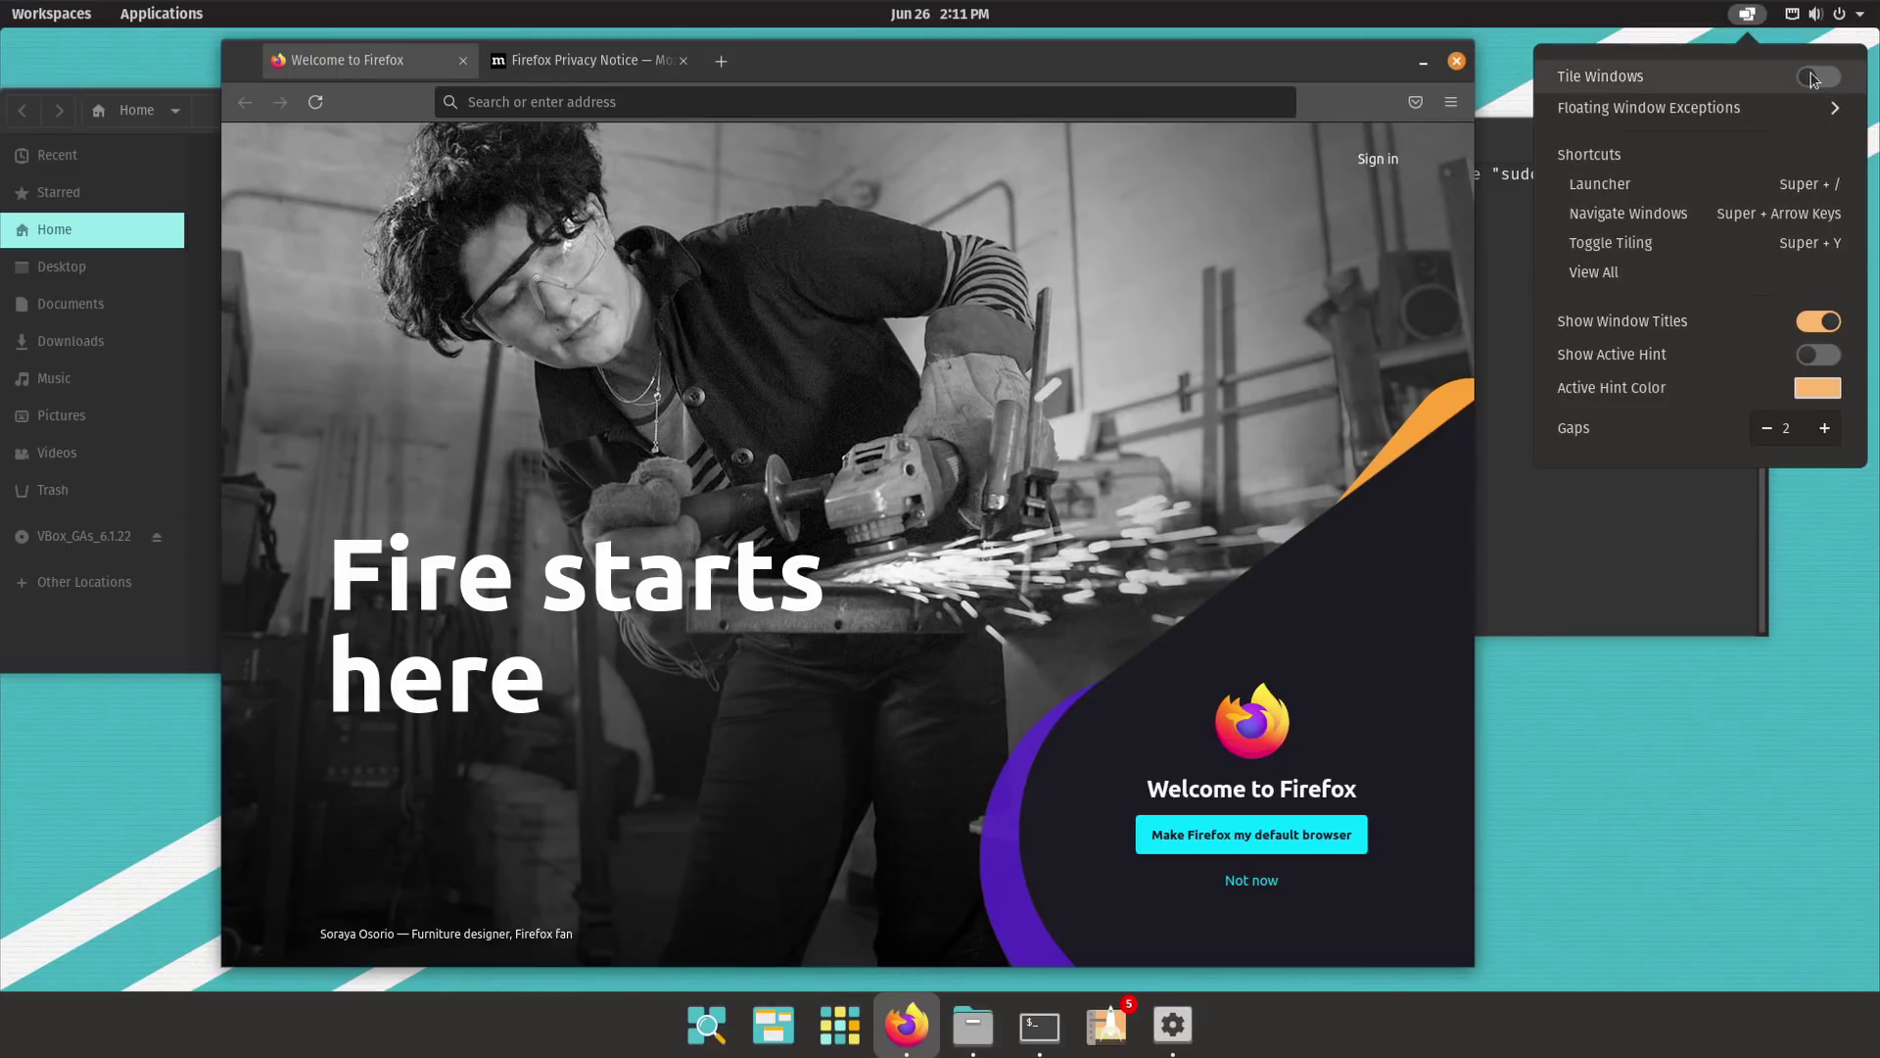
{"action": "left_click", "coordinate": [1814, 77]}
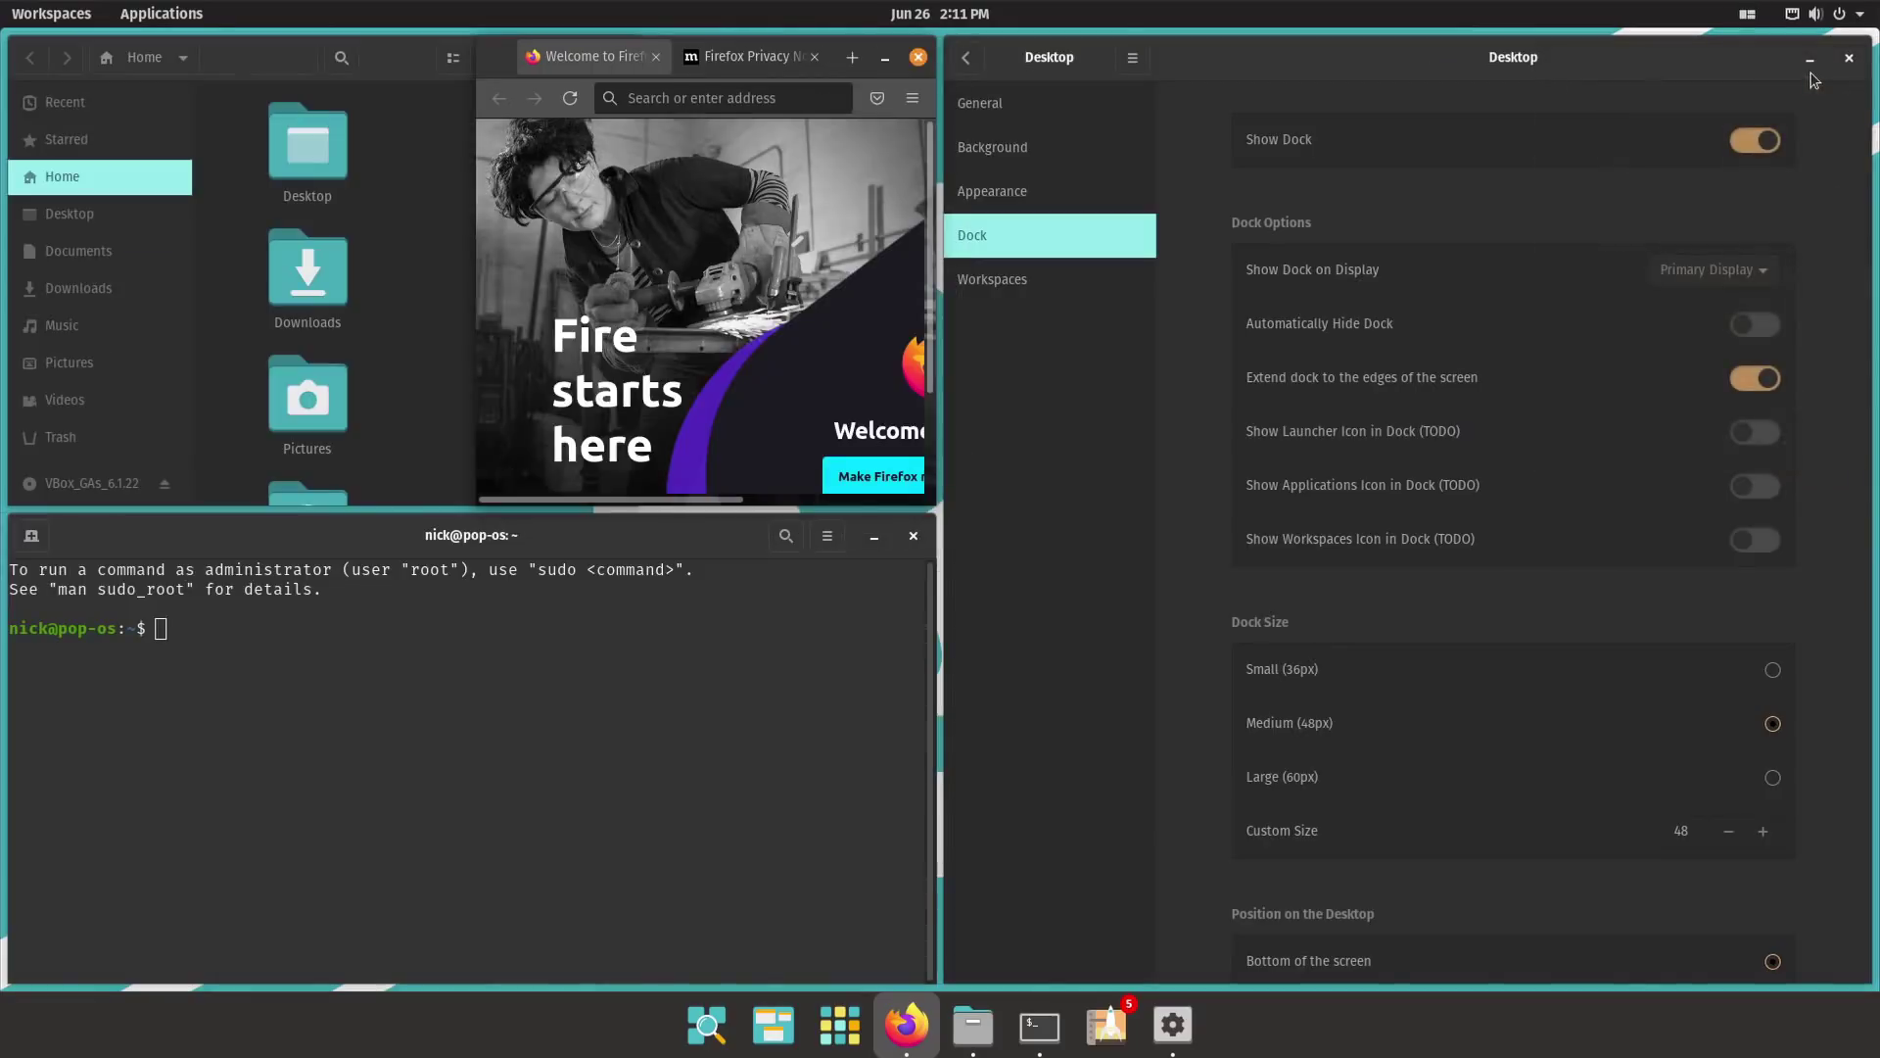
Step: Toggle tiling off, then open Files, Terminal, Settings and Pop!_Shop as tiles
{"action": "left_click", "coordinate": [1745, 15]}
{"action": "left_click", "coordinate": [1814, 78]}
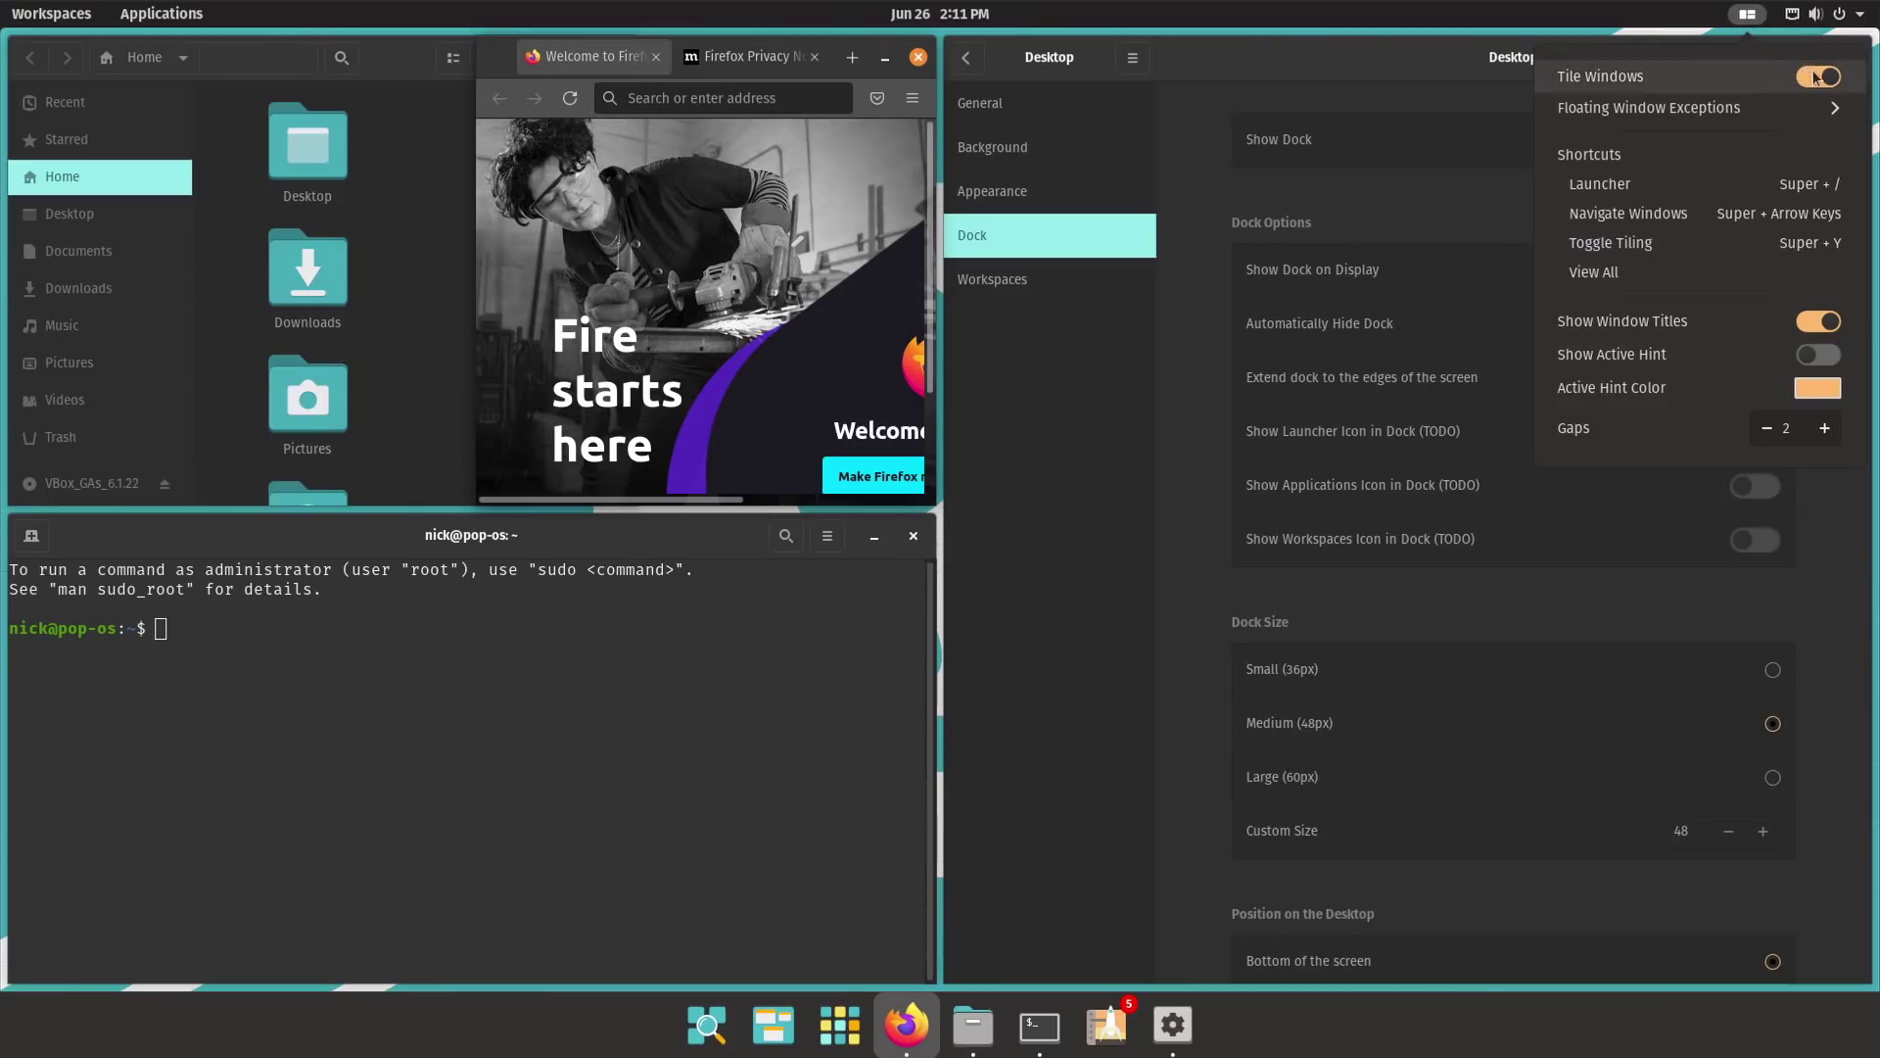
{"action": "left_click", "coordinate": [1747, 15]}
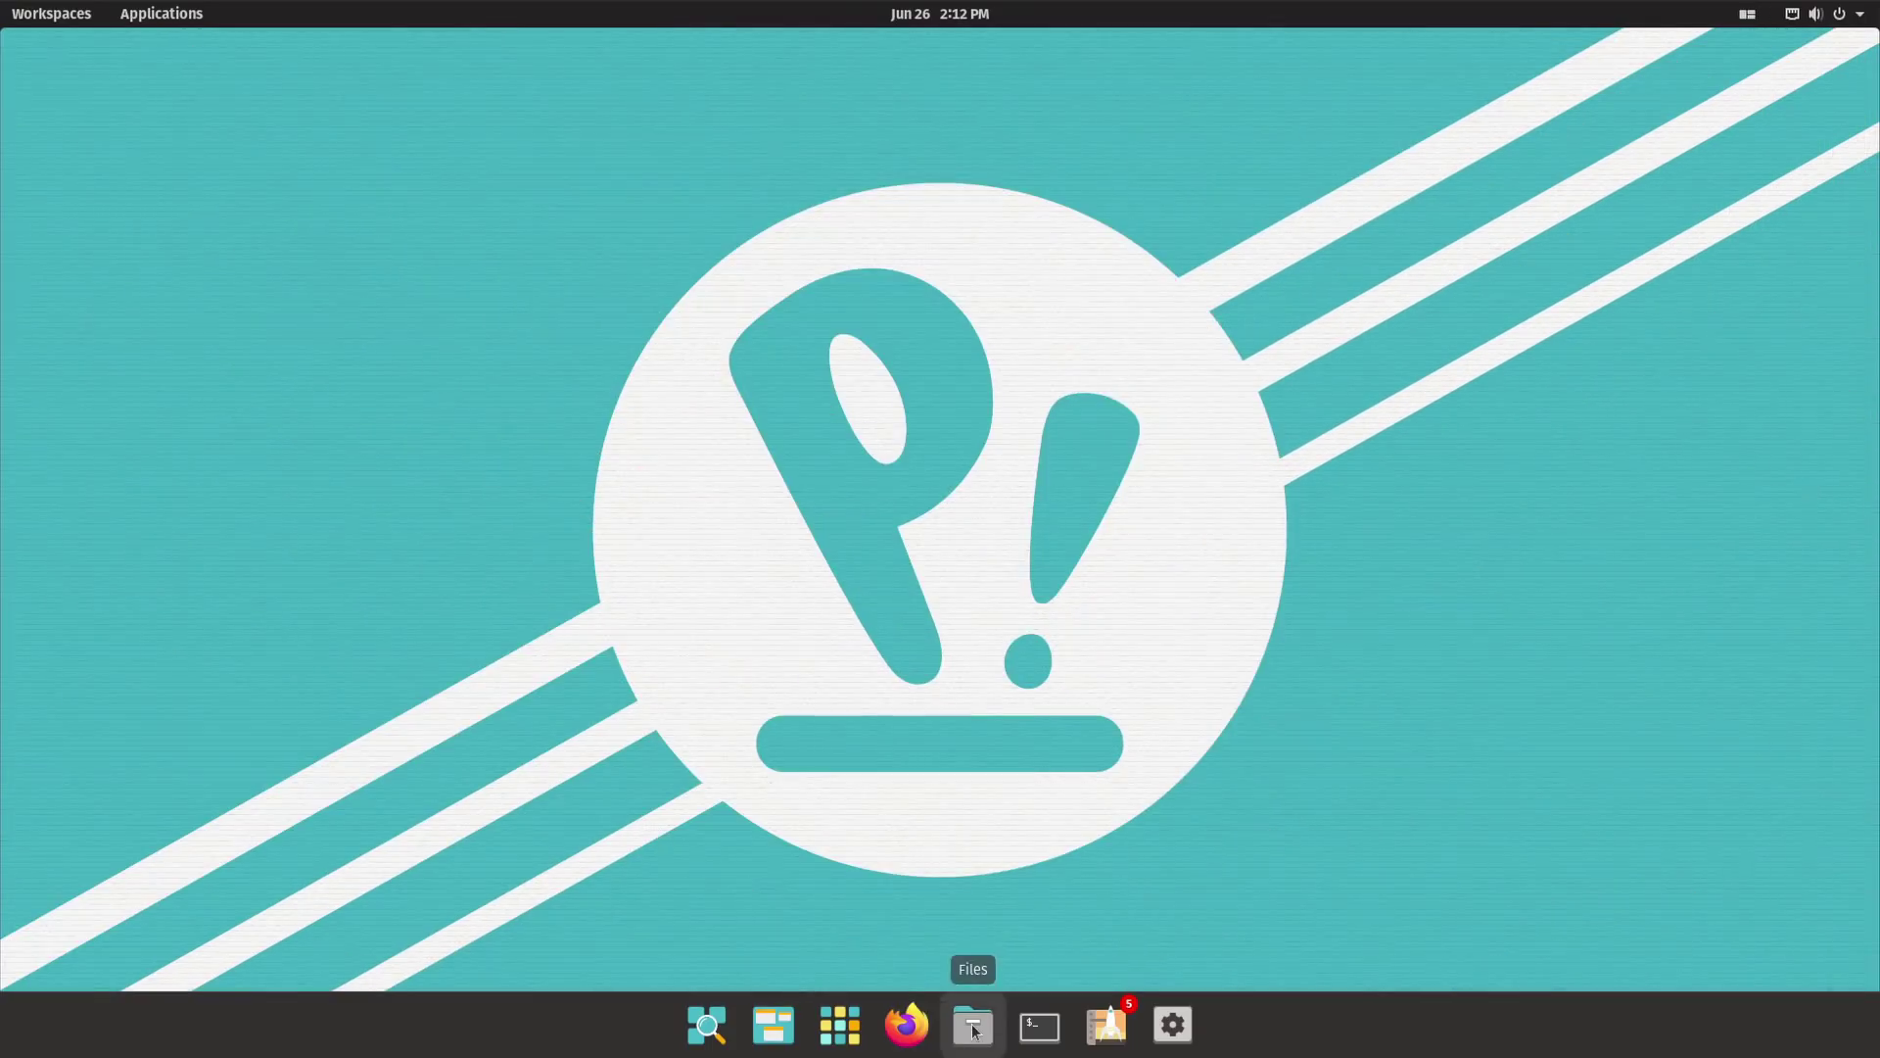
{"action": "left_click", "coordinate": [973, 1024]}
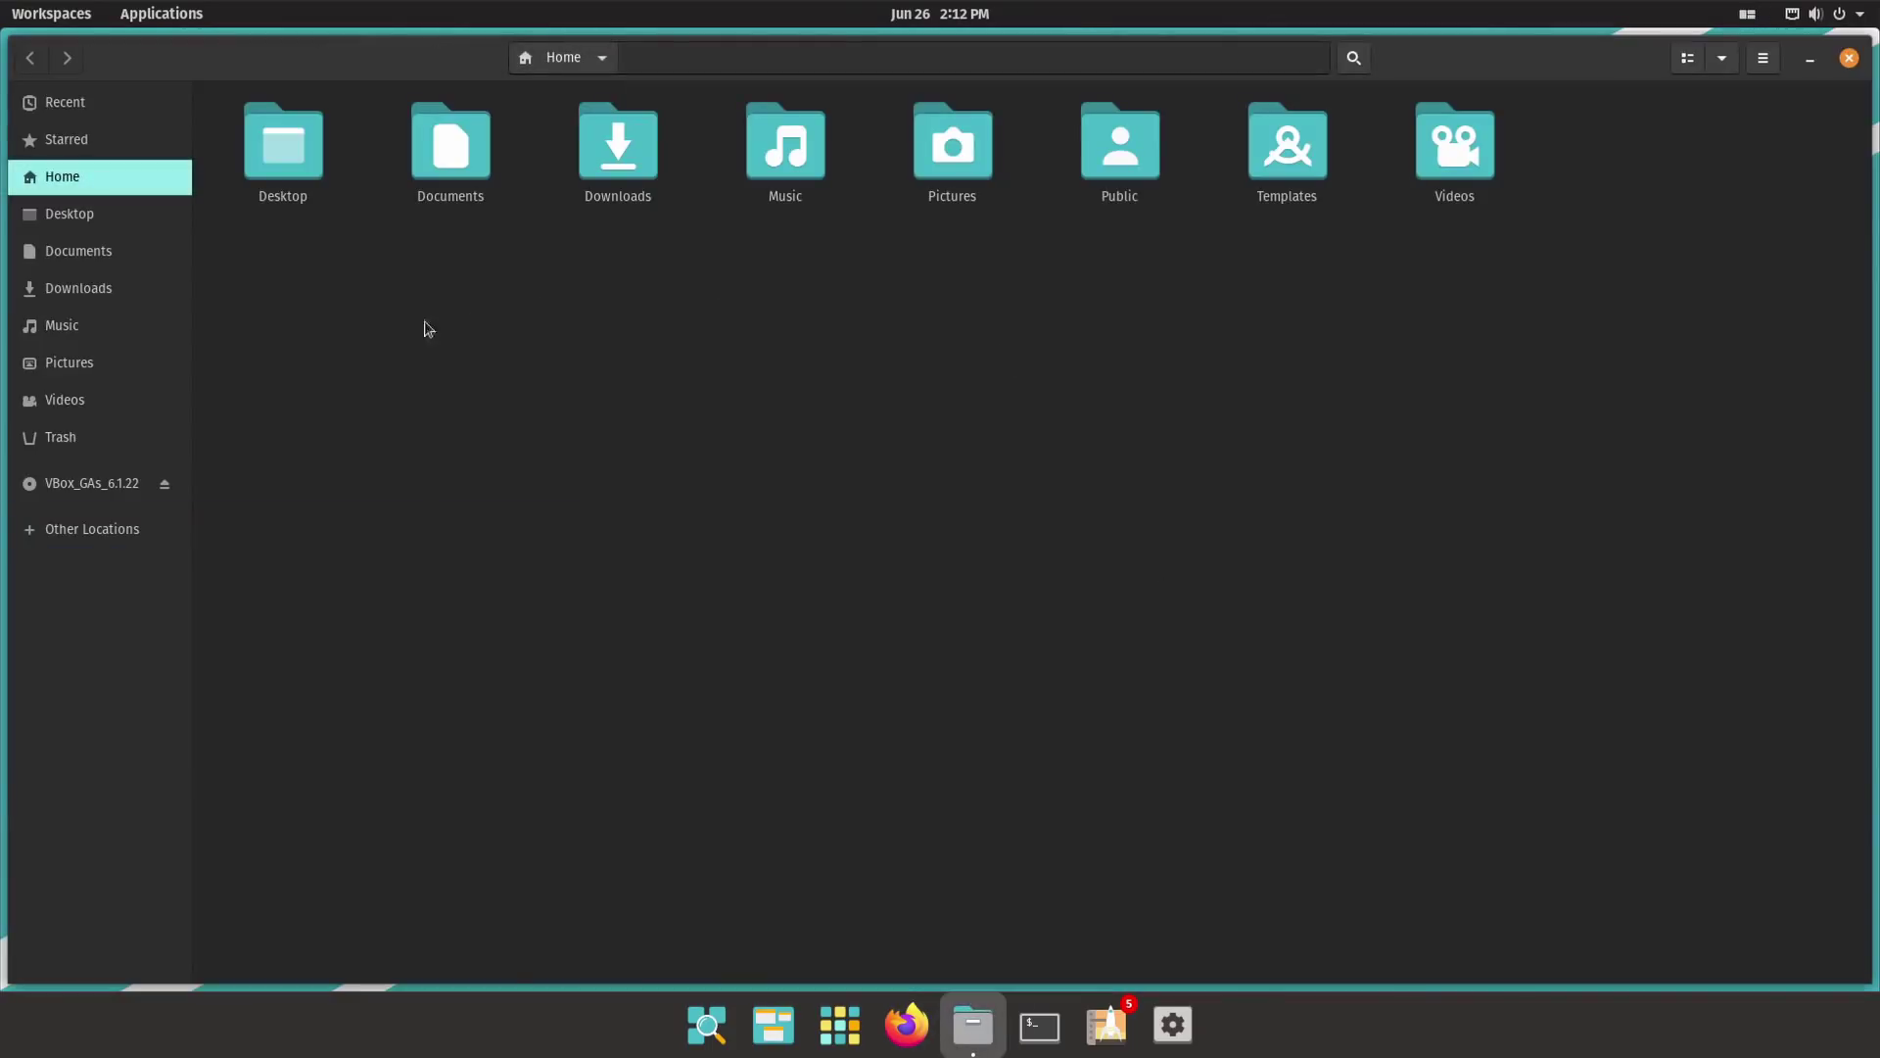
{"action": "left_click", "coordinate": [1037, 1028]}
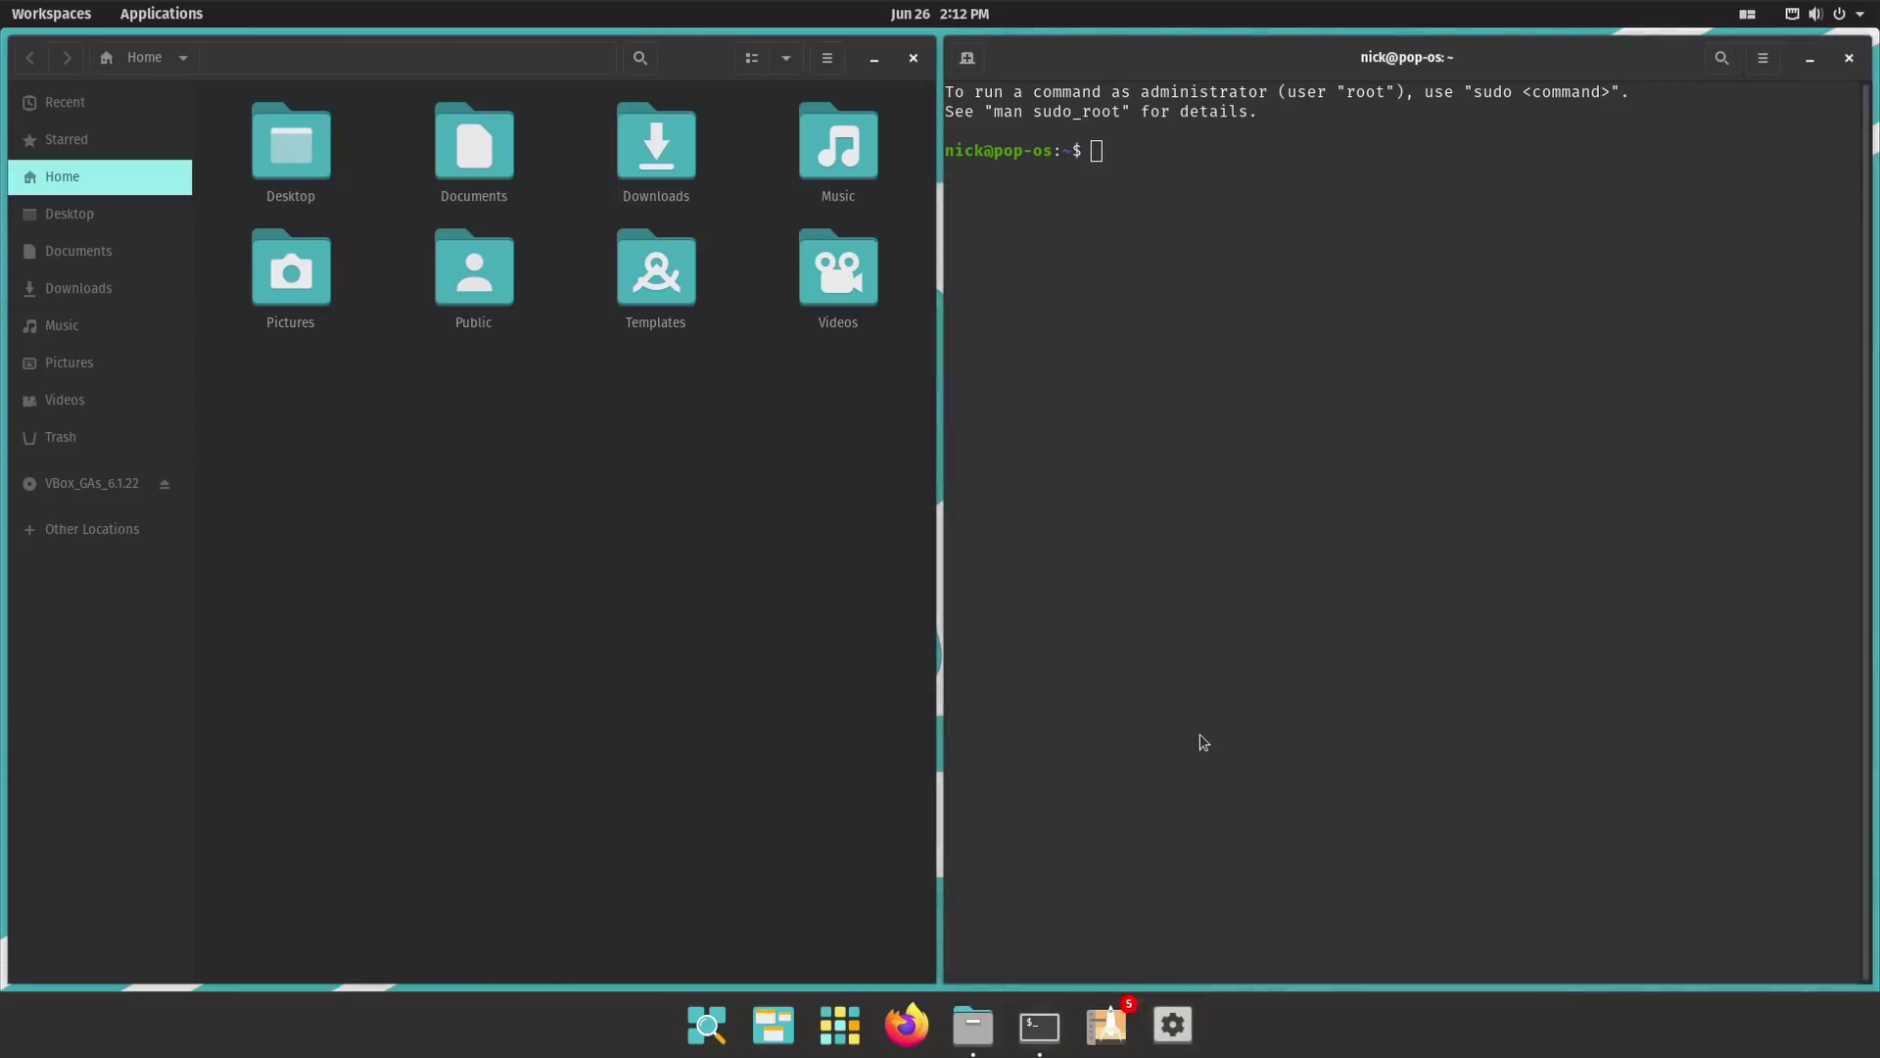
{"action": "left_click", "coordinate": [518, 723]}
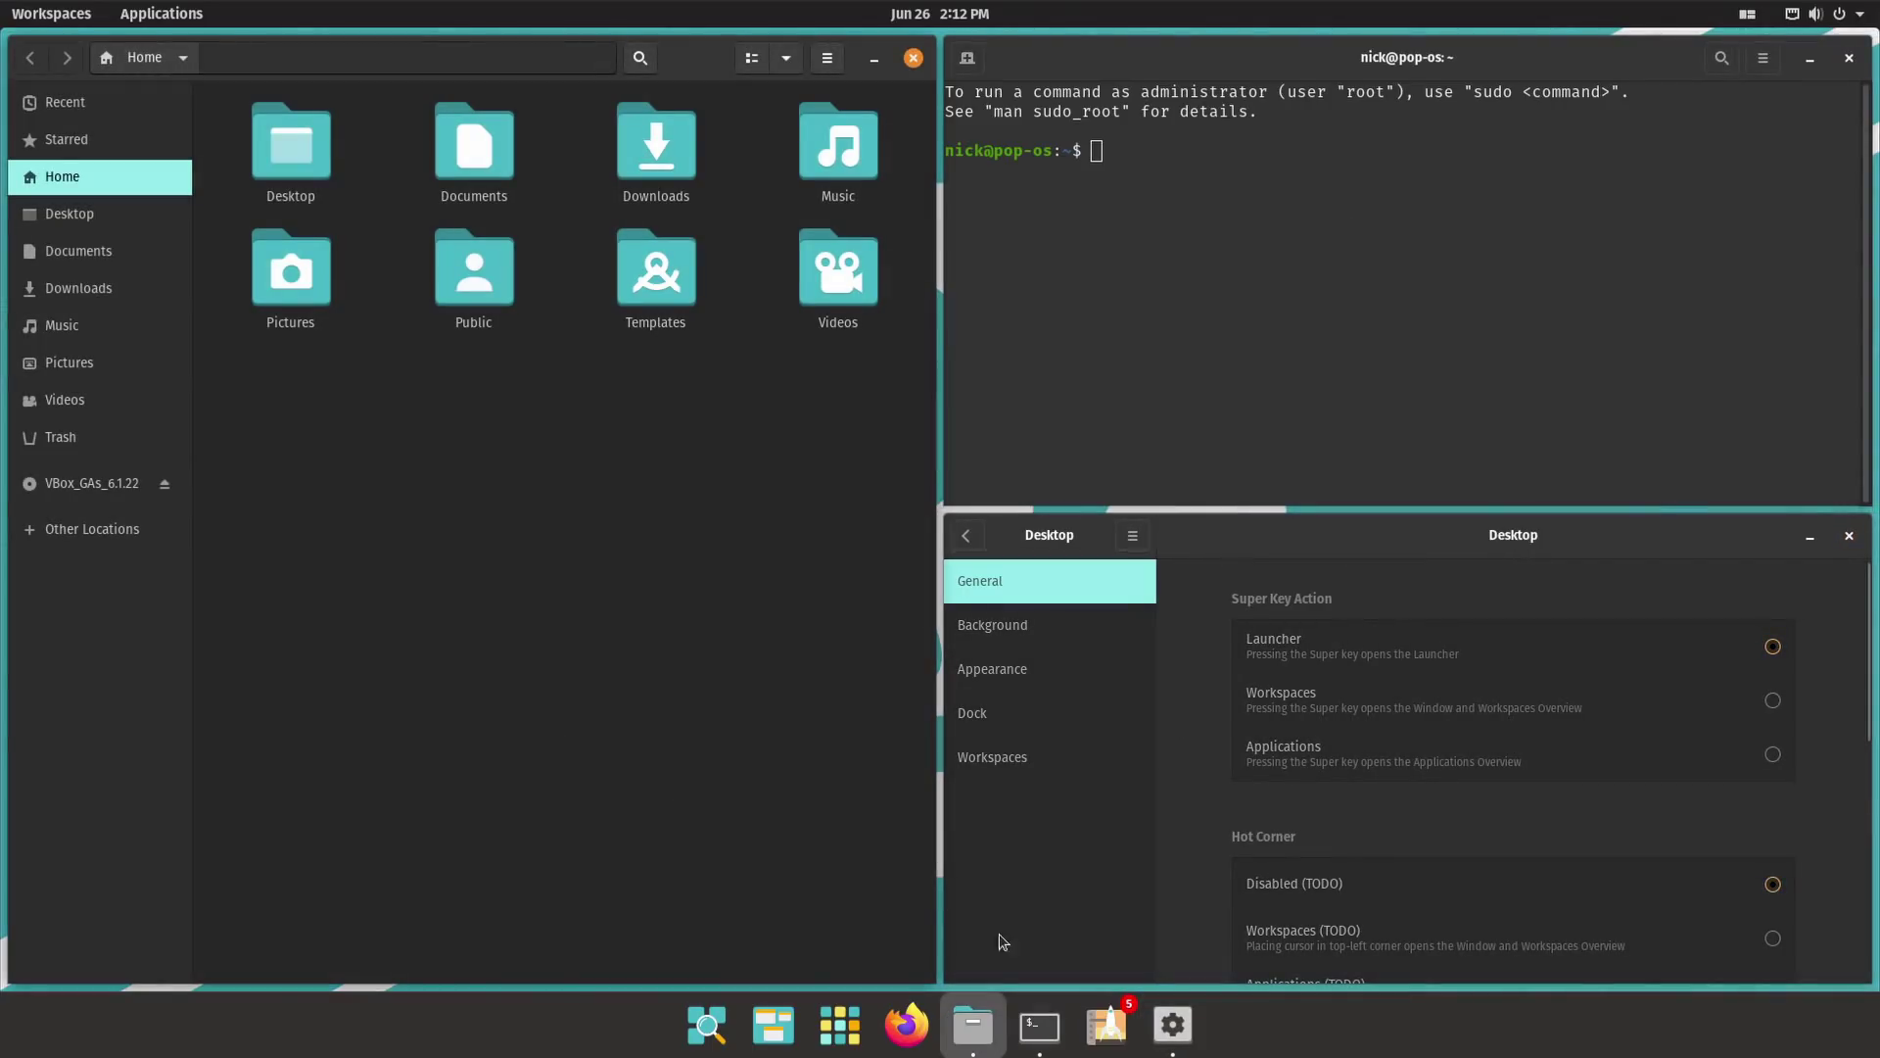
{"action": "left_click", "coordinate": [1092, 1024]}
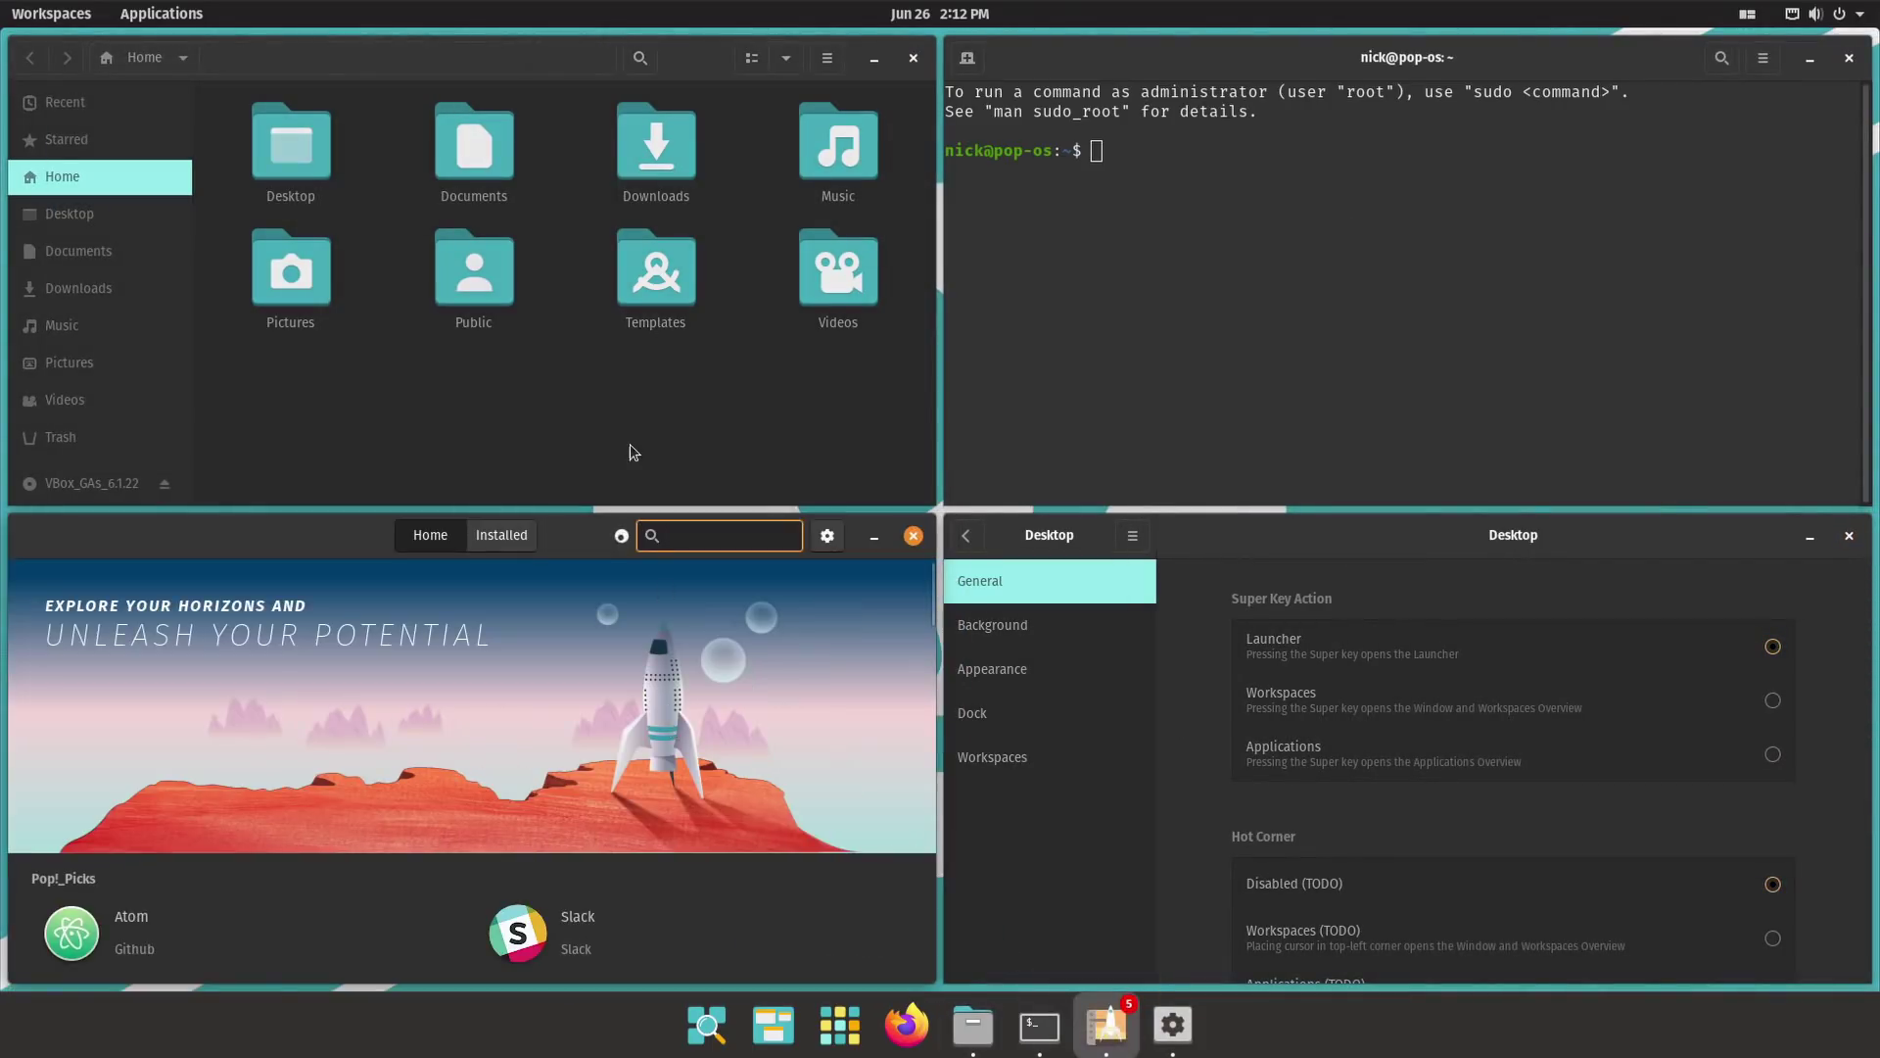
{"action": "left_click", "coordinate": [628, 441]}
Step: Open a new Terminal and stack it with Files as tabs, switching between them
{"action": "right_click", "coordinate": [1040, 1023]}
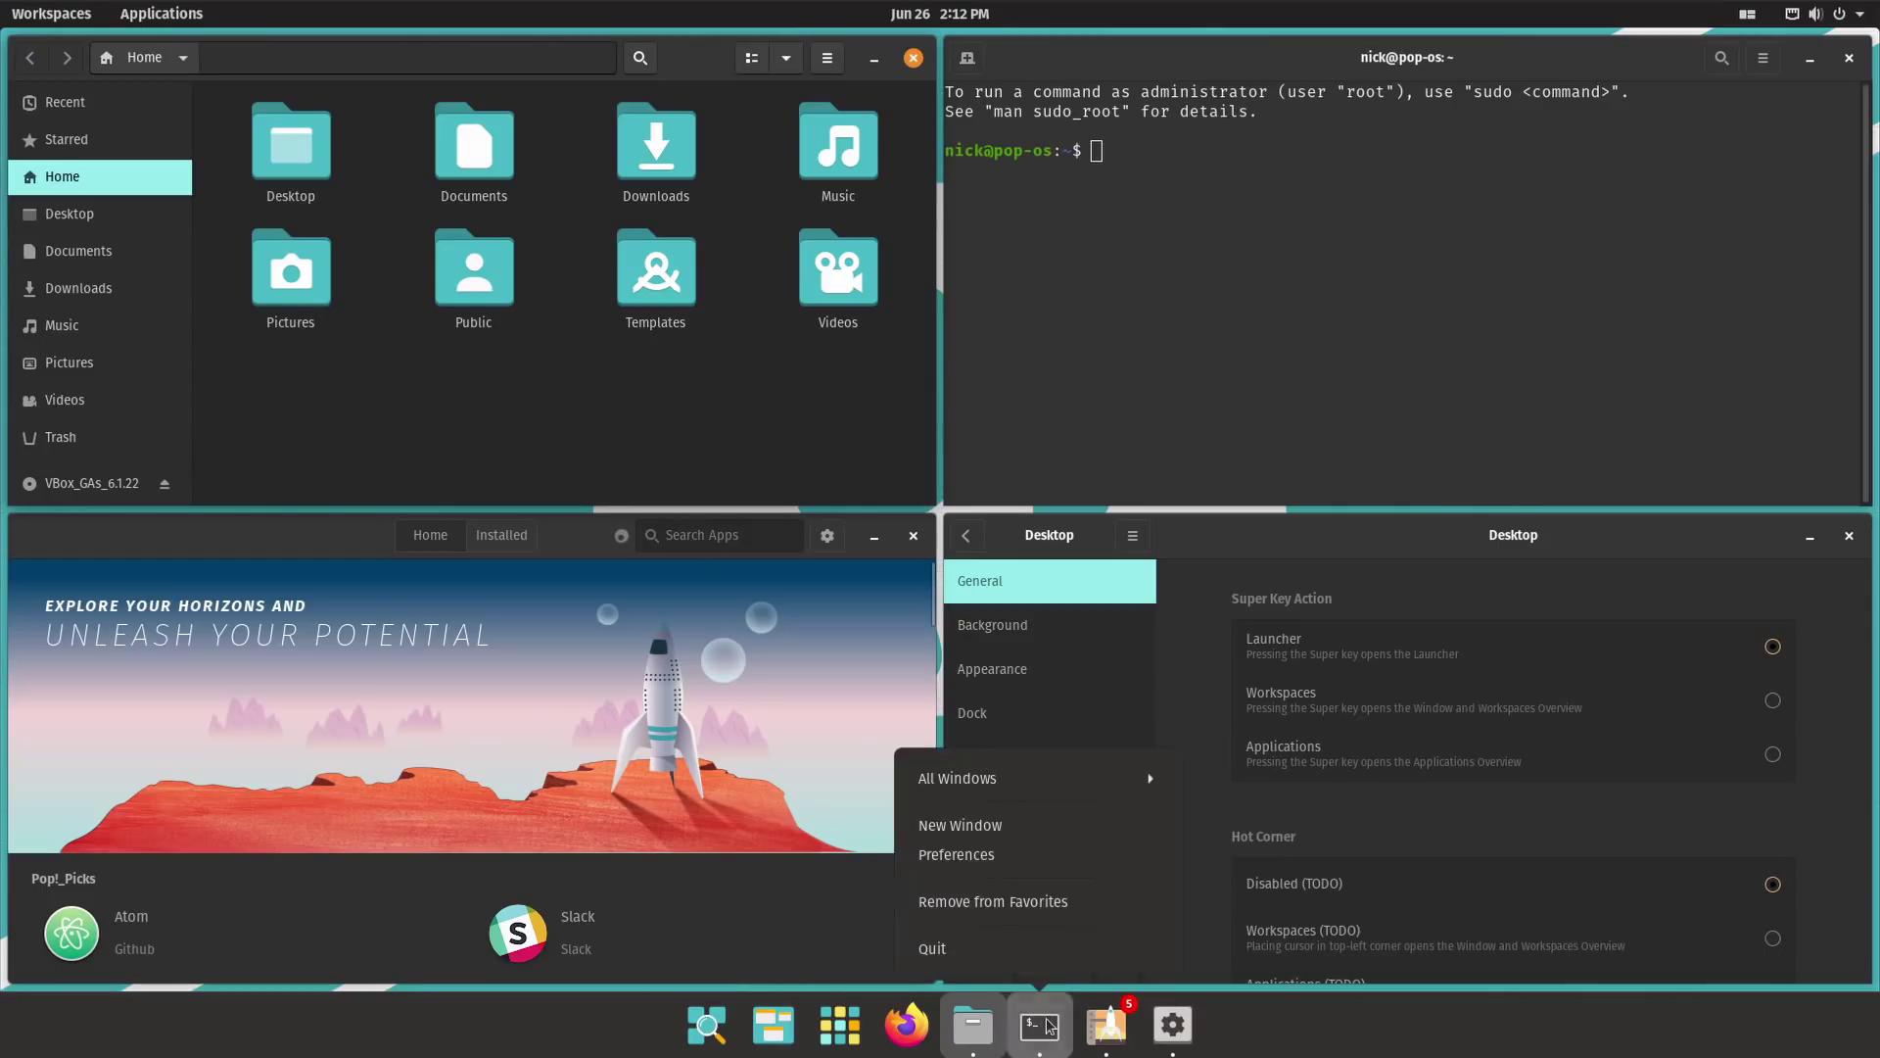
{"action": "left_click", "coordinate": [960, 825]}
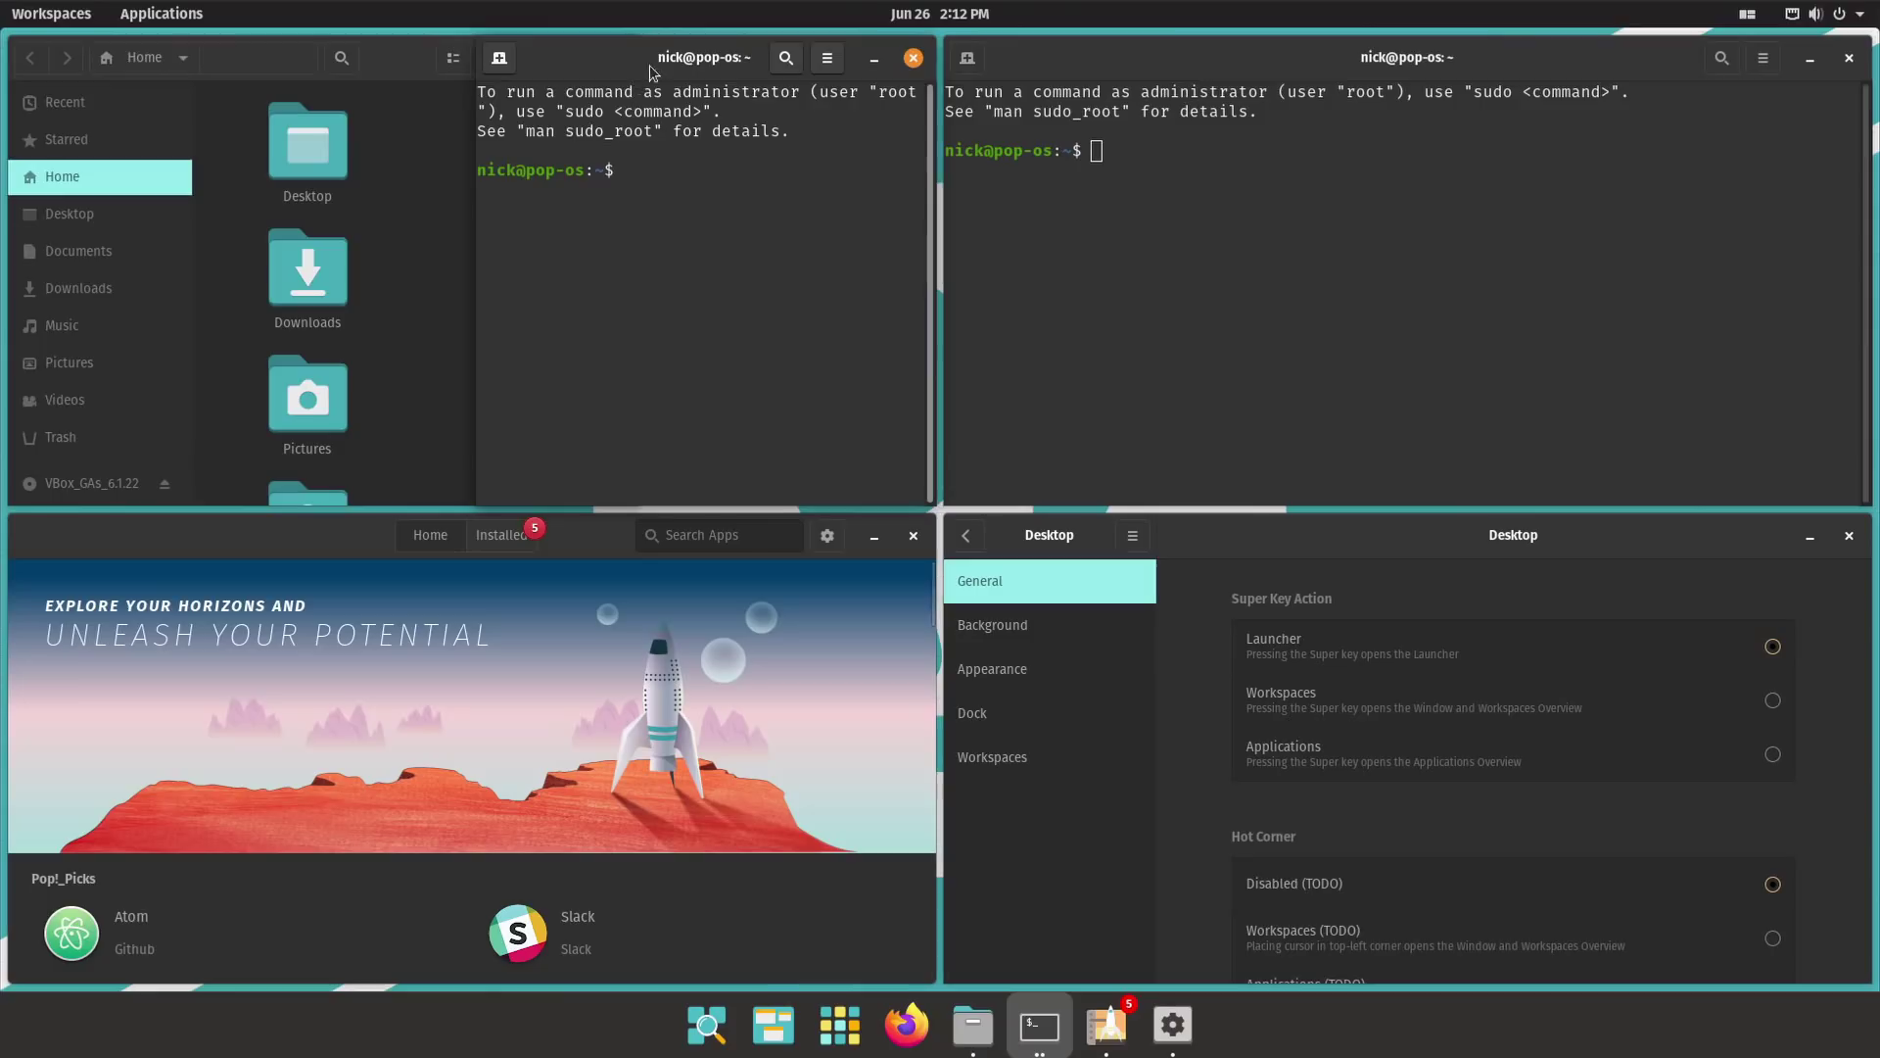
{"action": "left_click_drag", "start_coordinate": [652, 73], "coordinate": [395, 192]}
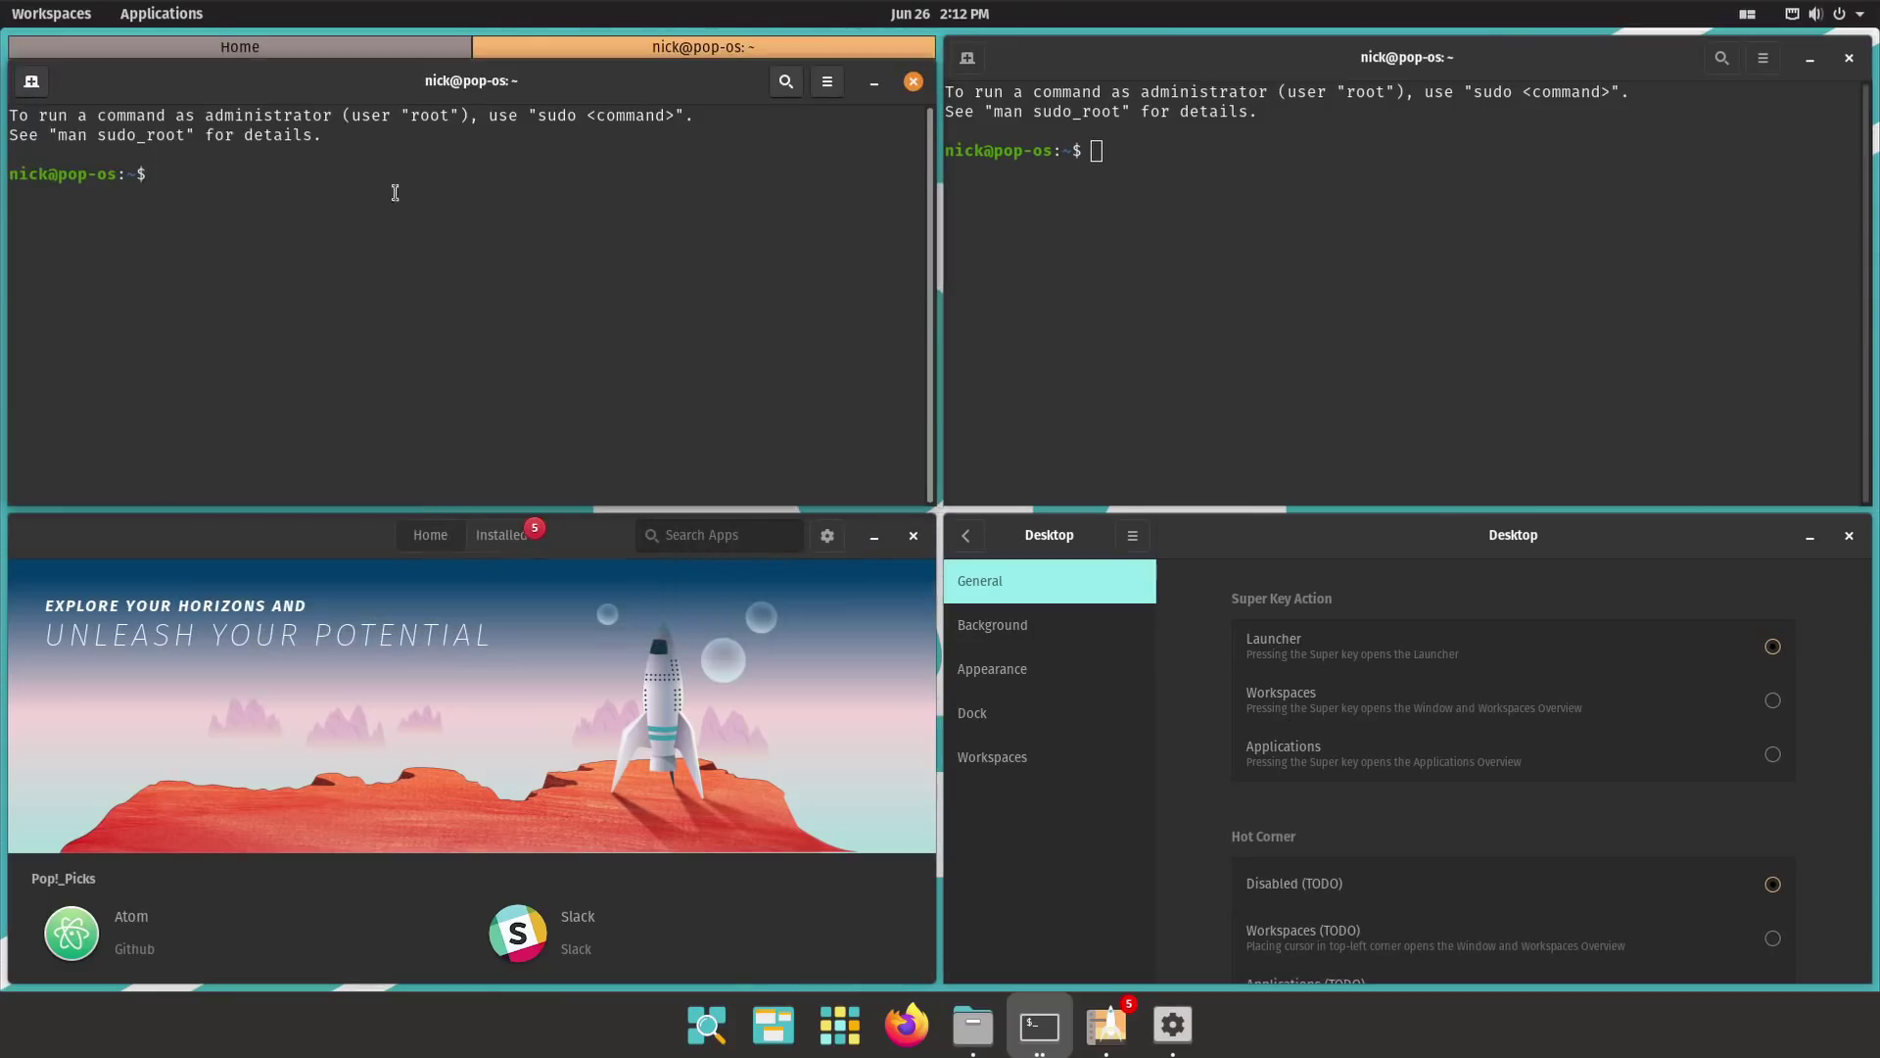
{"action": "left_click", "coordinate": [437, 48]}
{"action": "left_click", "coordinate": [670, 52]}
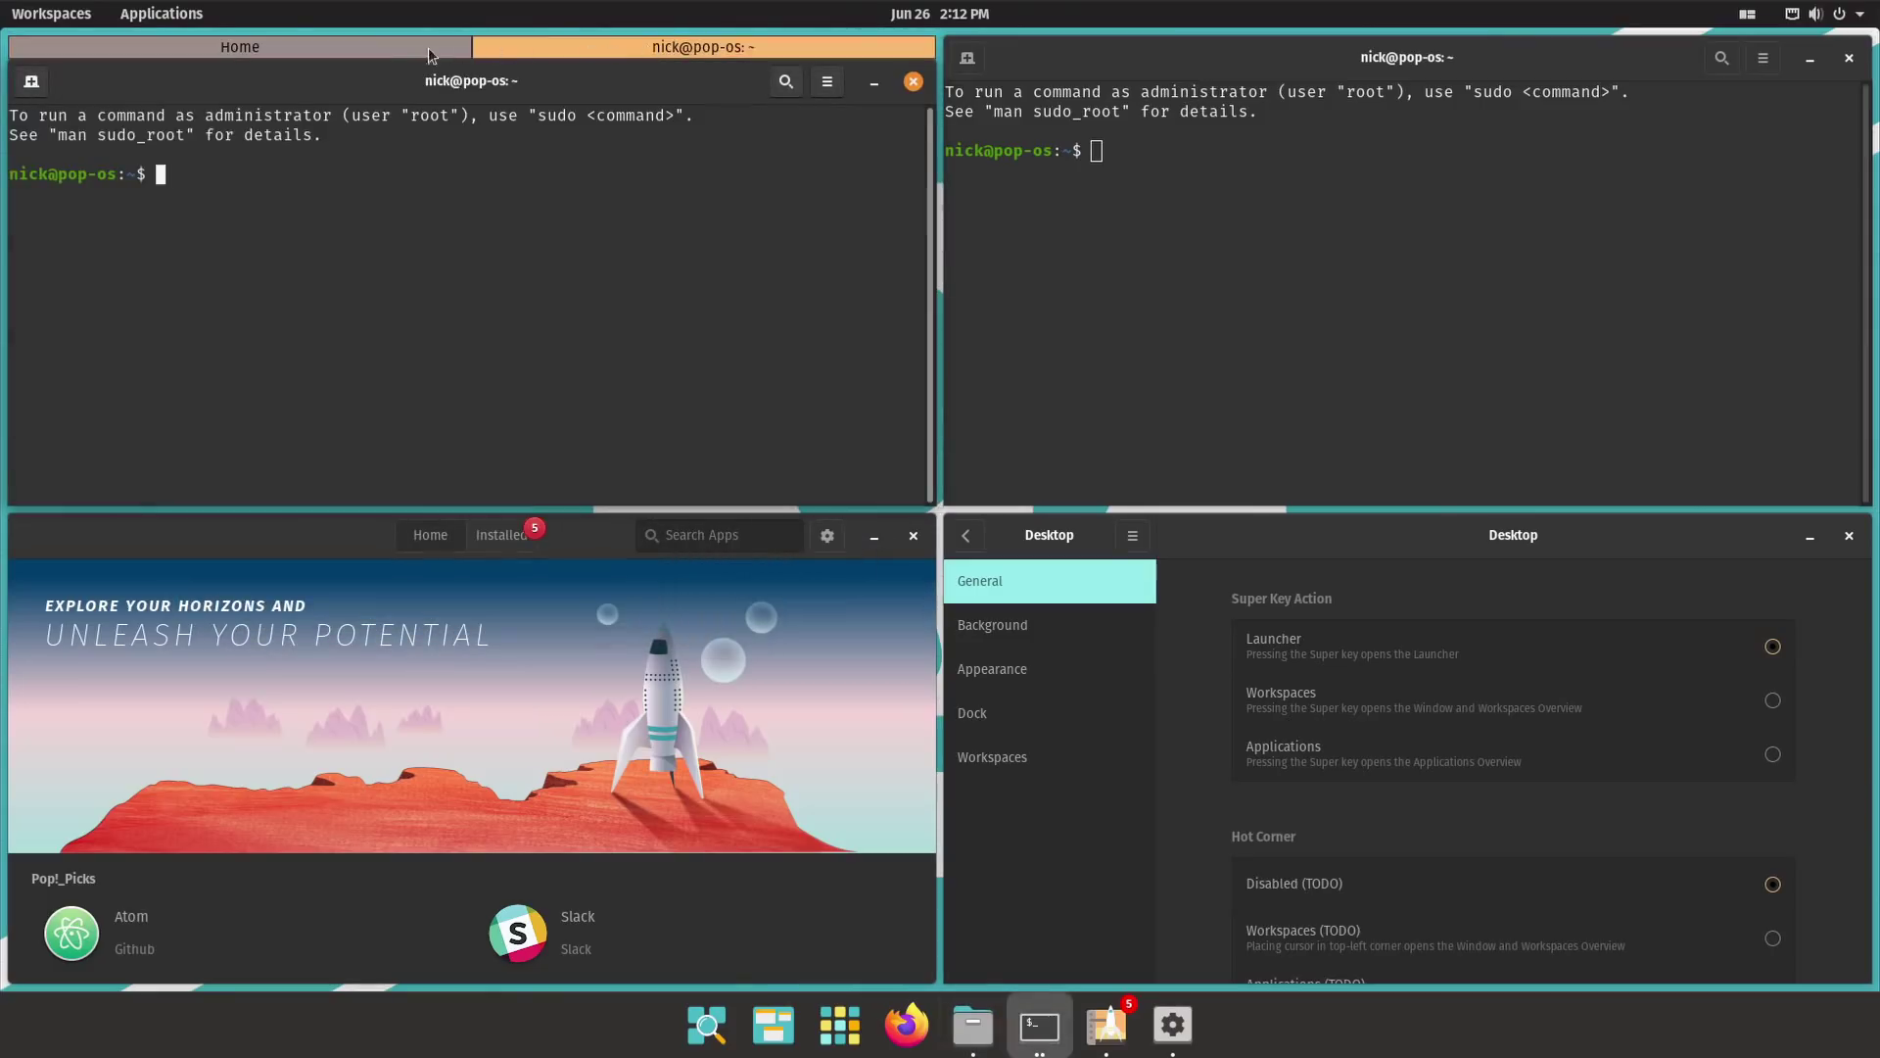
{"action": "left_click", "coordinate": [403, 51]}
{"action": "left_click", "coordinate": [574, 49]}
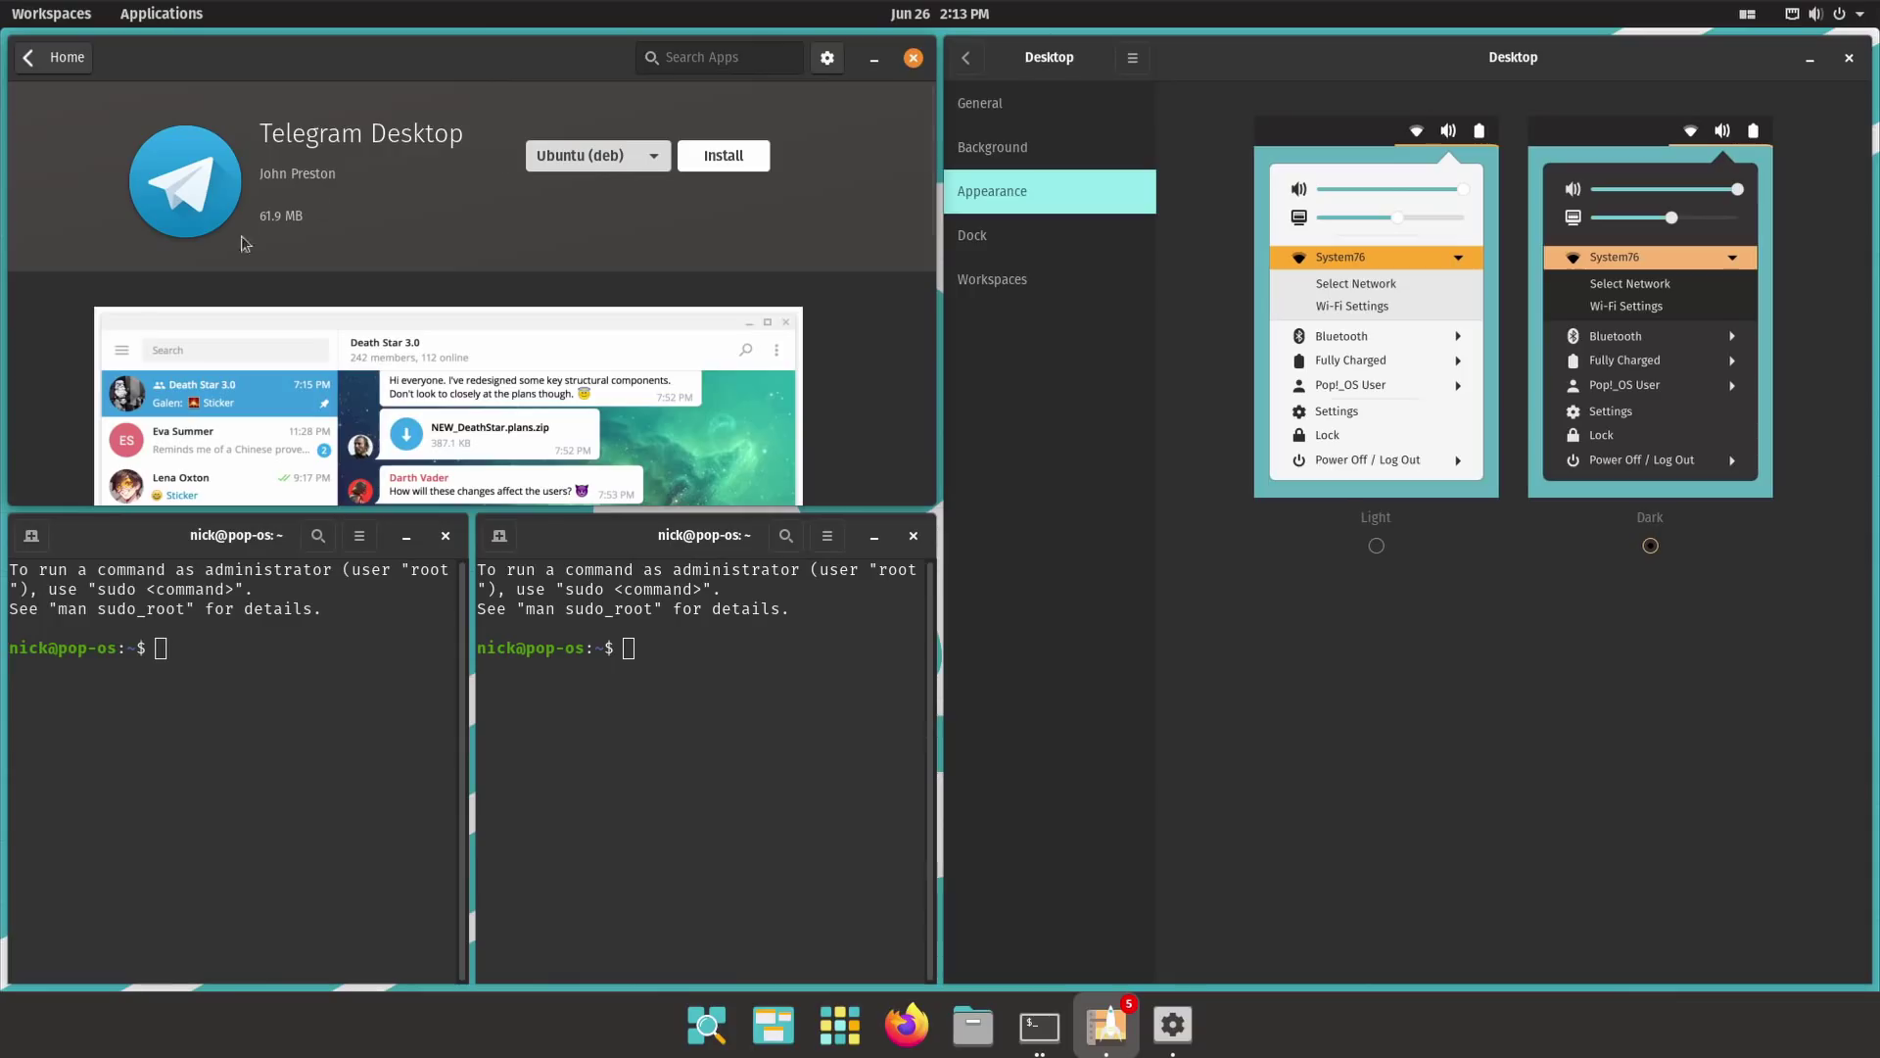
Step: Toggle tiling with Super+Y and stack Firefox onto the Pop!_Shop tile
{"action": "key", "text": "super+y"}
{"action": "key", "text": "super+y"}
{"action": "key", "text": "super+y"}
{"action": "key", "text": "super+y"}
{"action": "key", "text": "super+y"}
{"action": "key", "text": "super+y"}
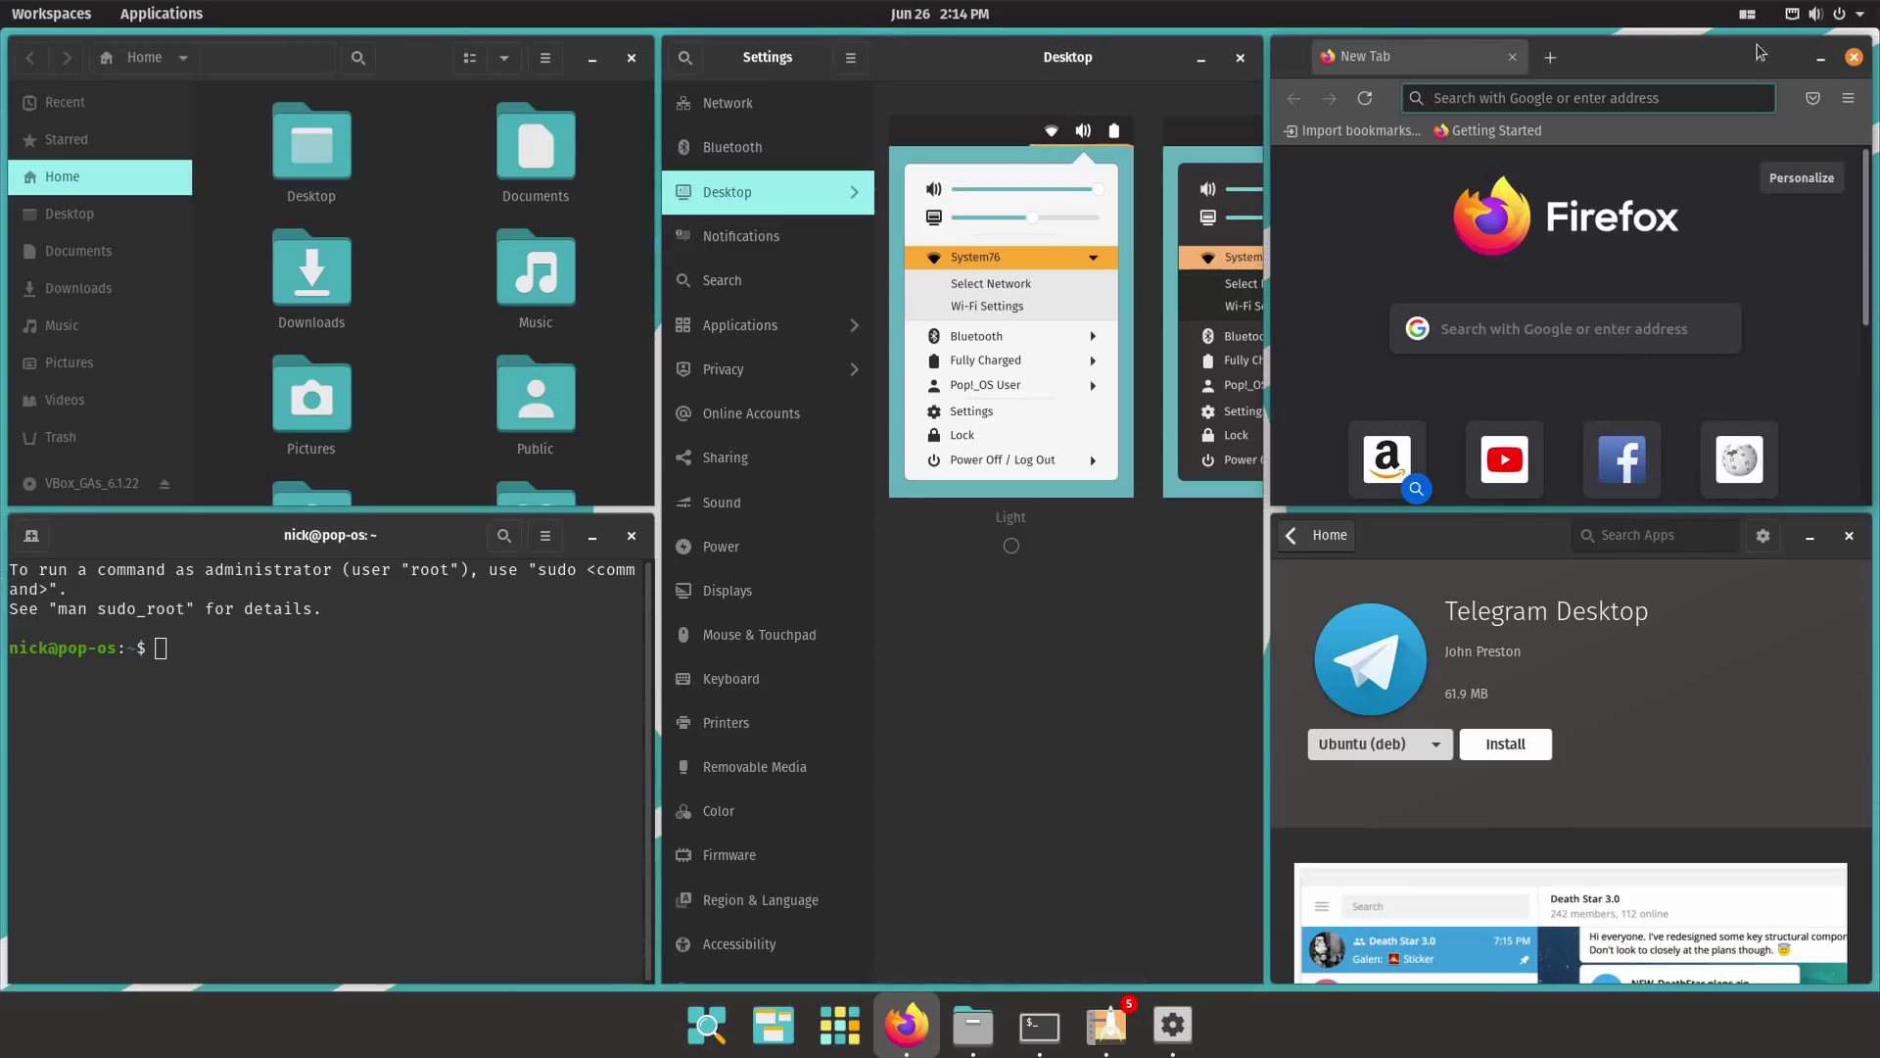
{"action": "left_click_drag", "start_coordinate": [1738, 57], "coordinate": [1669, 56]}
{"action": "left_click", "coordinate": [1726, 48]}
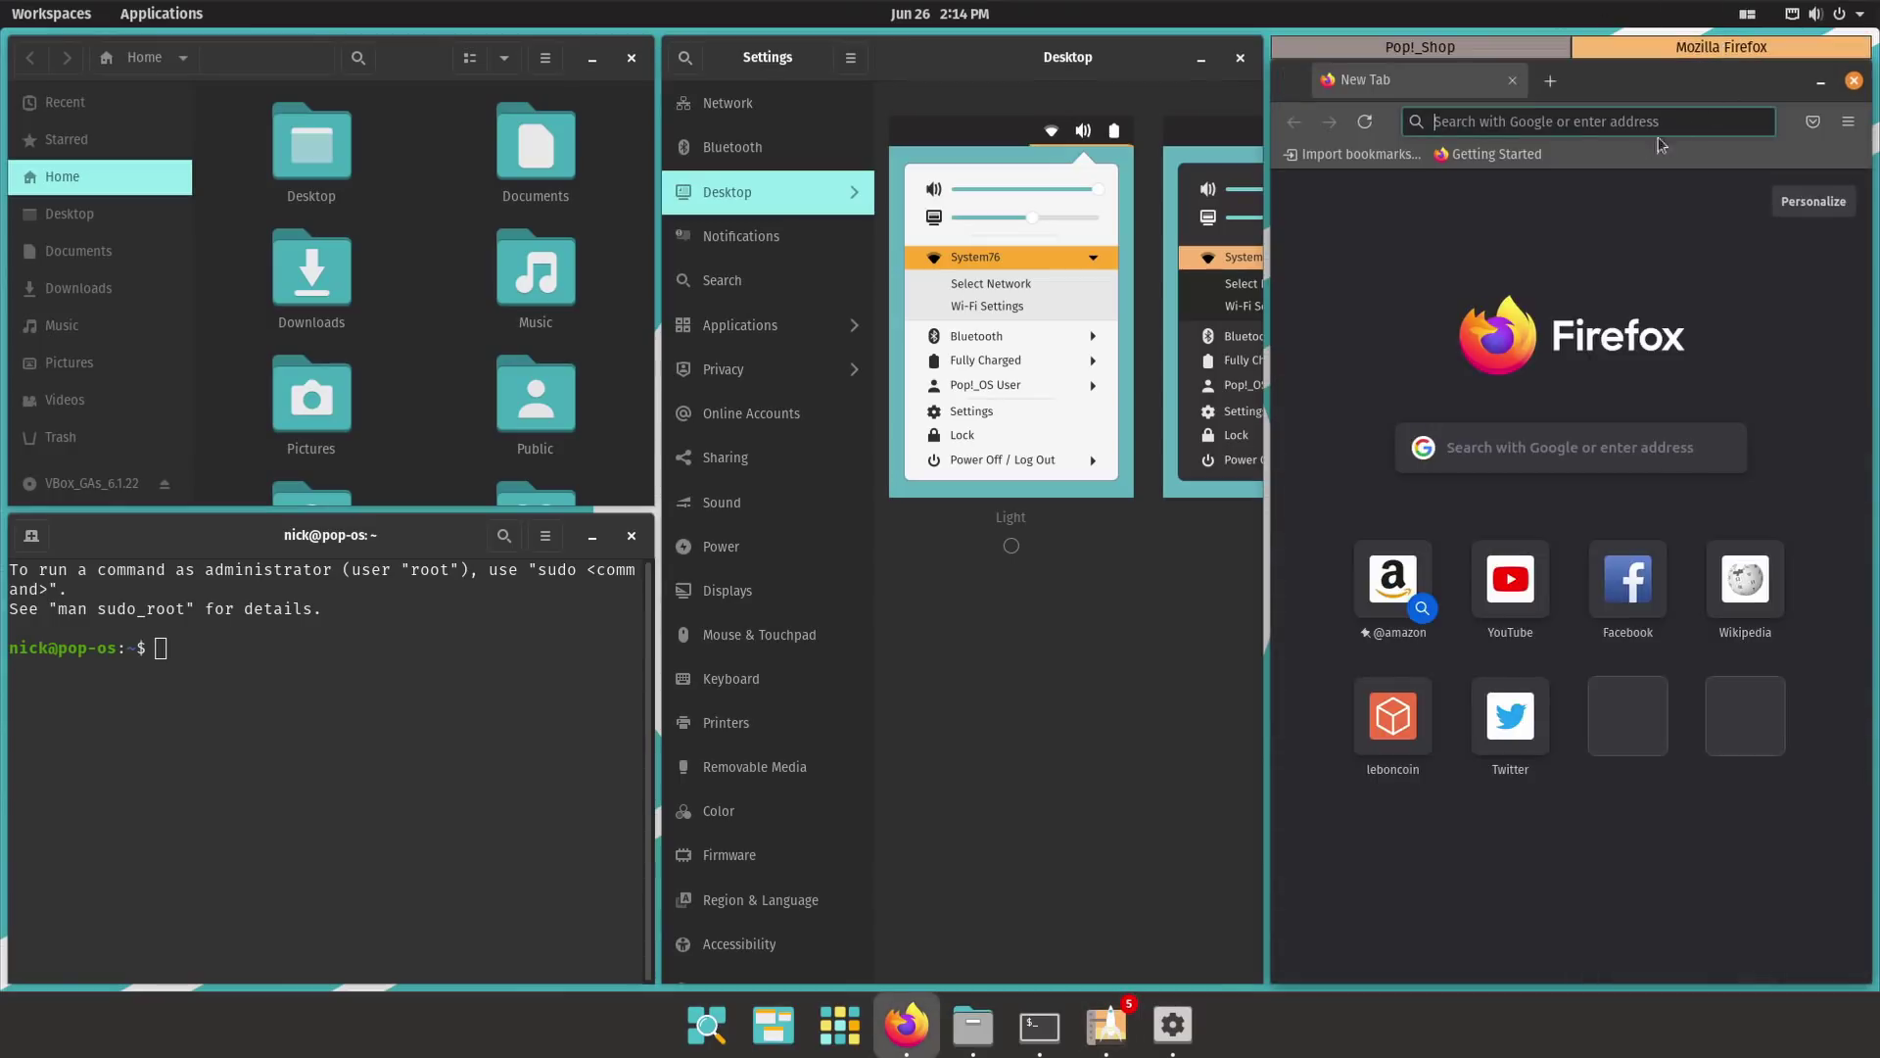
Step: Open and close a Firefox tab, then bring up the Documents folder's menu in Files
{"action": "left_click", "coordinate": [1550, 81]}
{"action": "left_click", "coordinate": [1711, 82]}
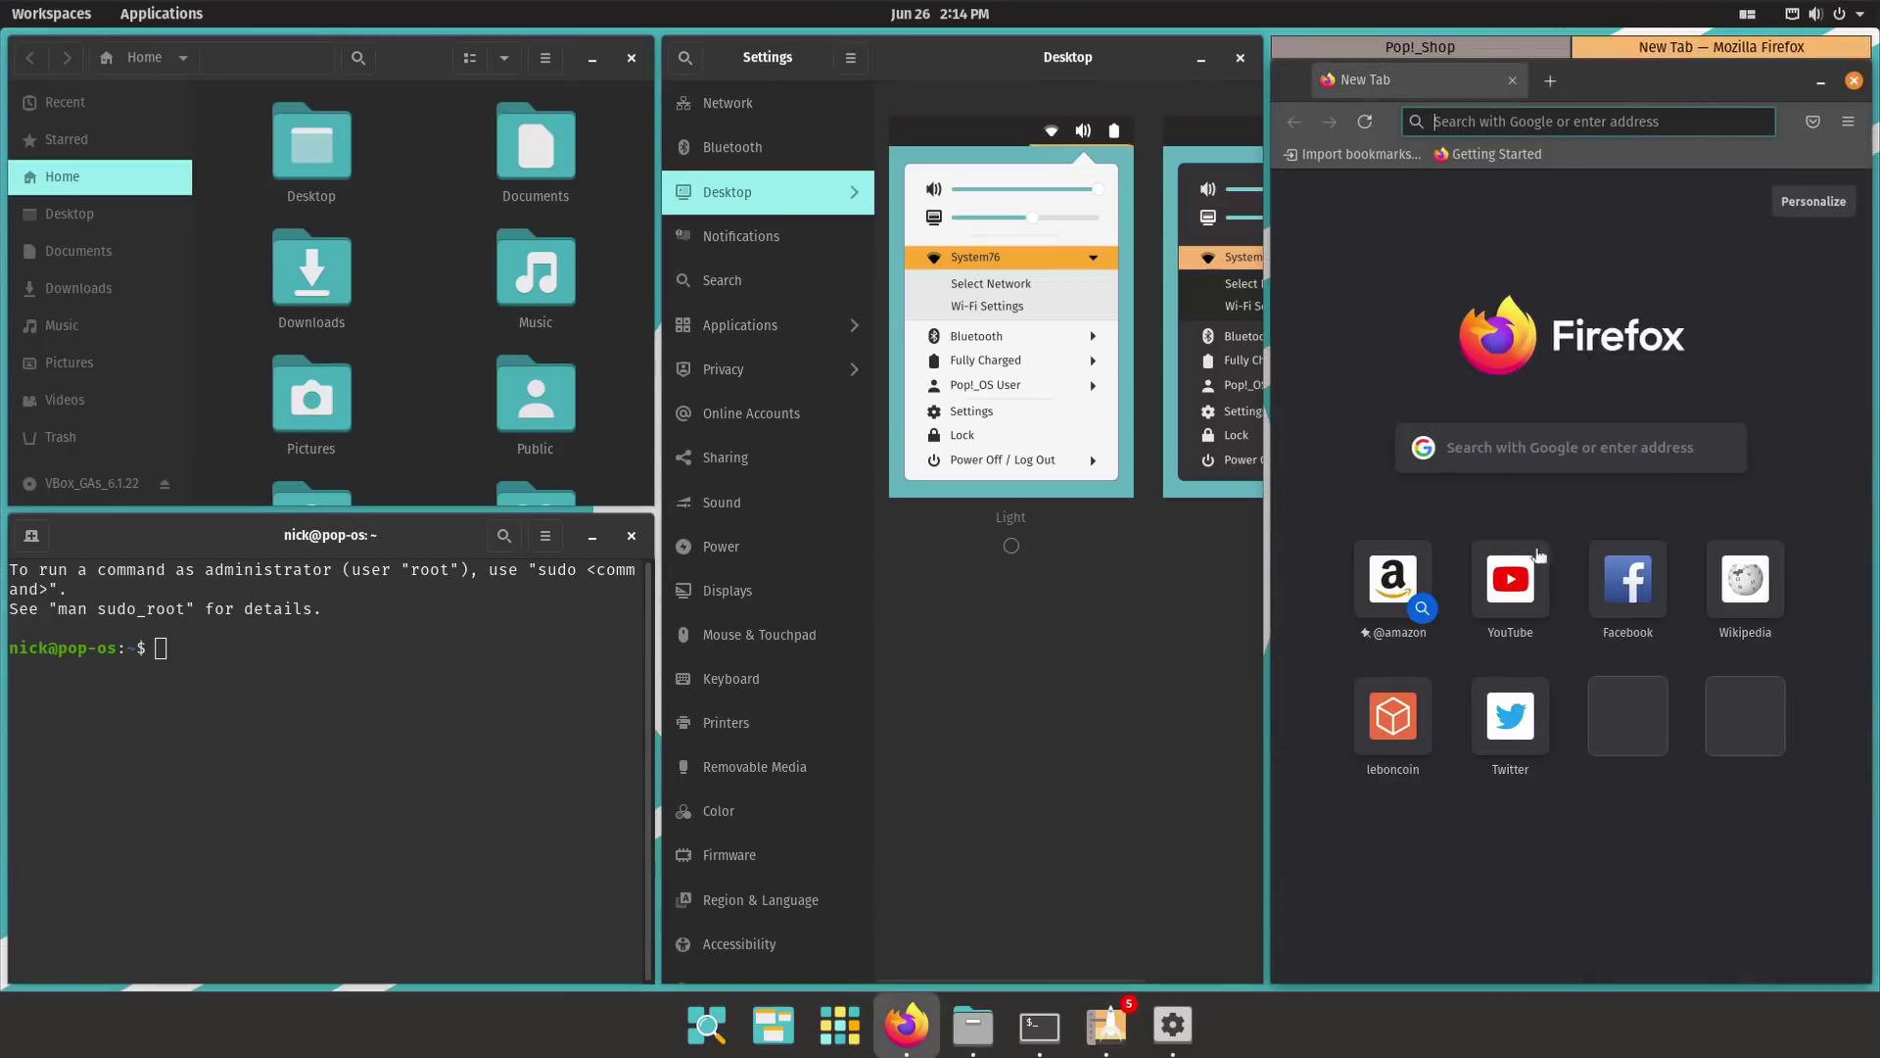
{"action": "left_click", "coordinate": [495, 761]}
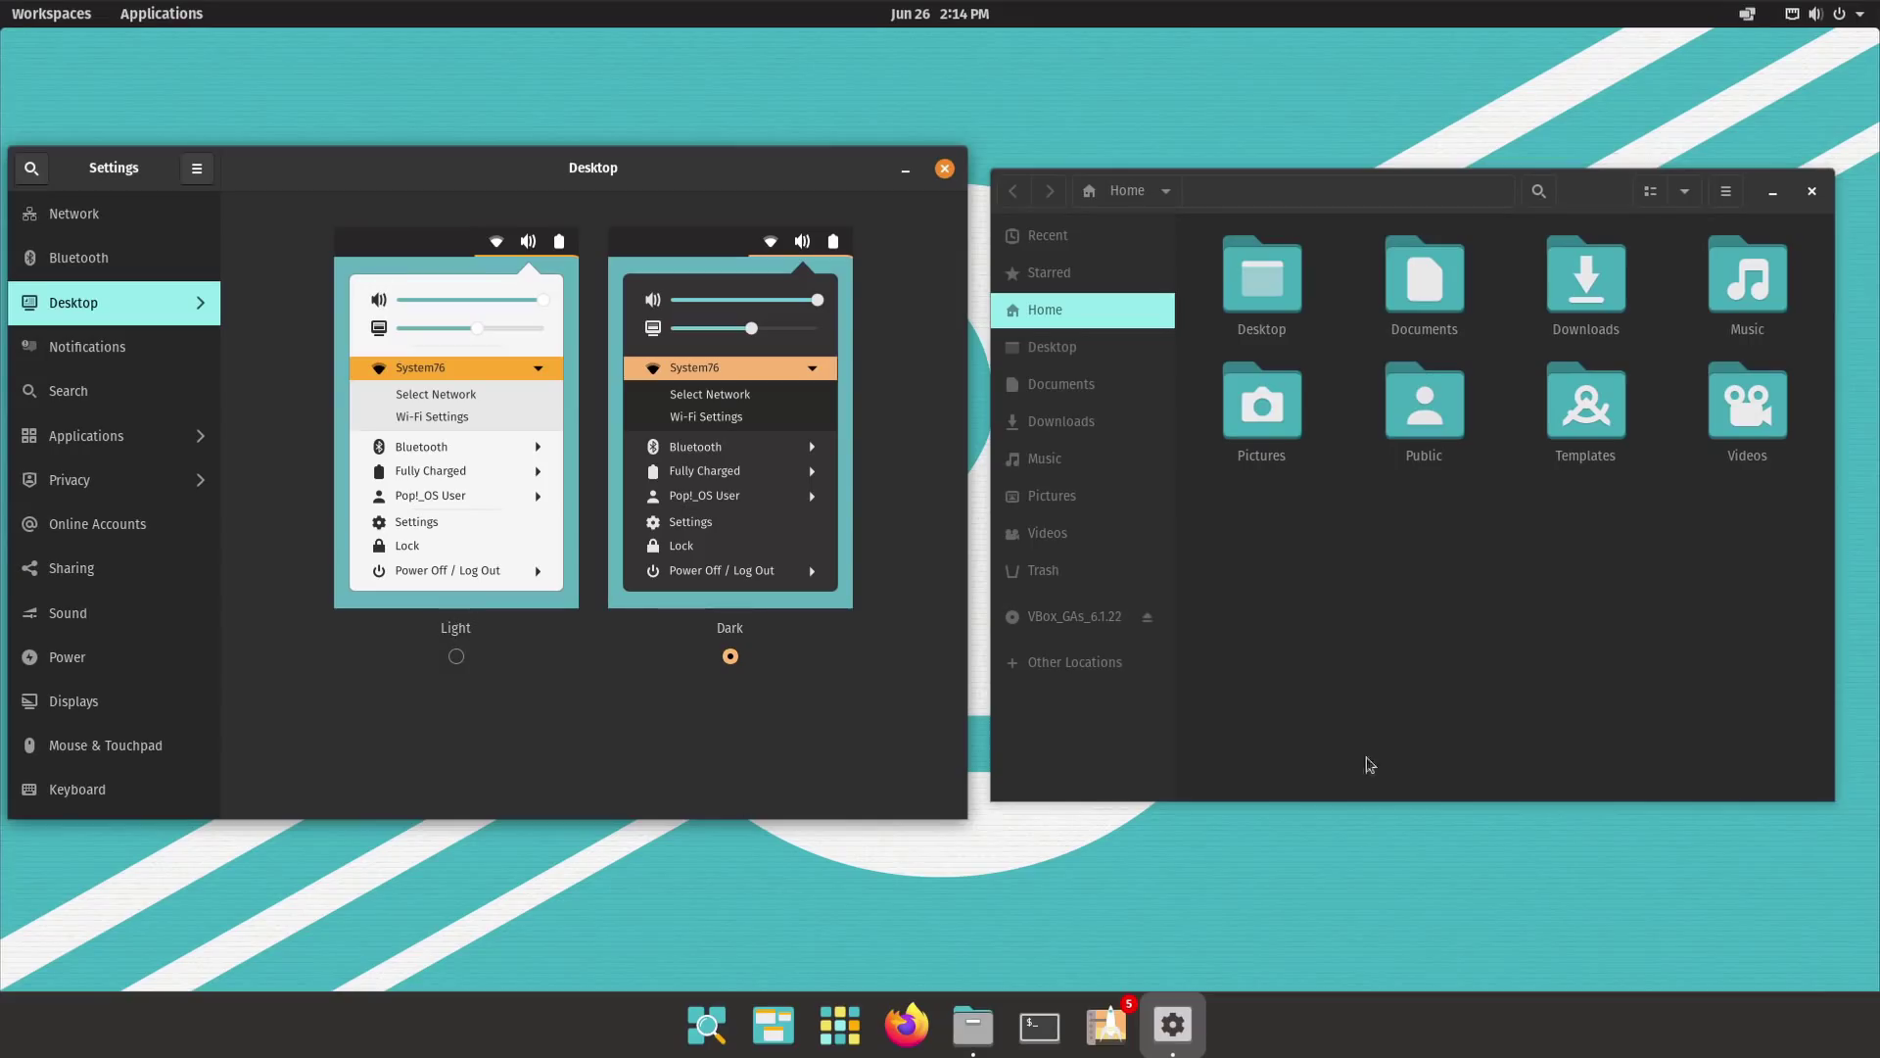
{"action": "right_click", "coordinate": [1445, 257]}
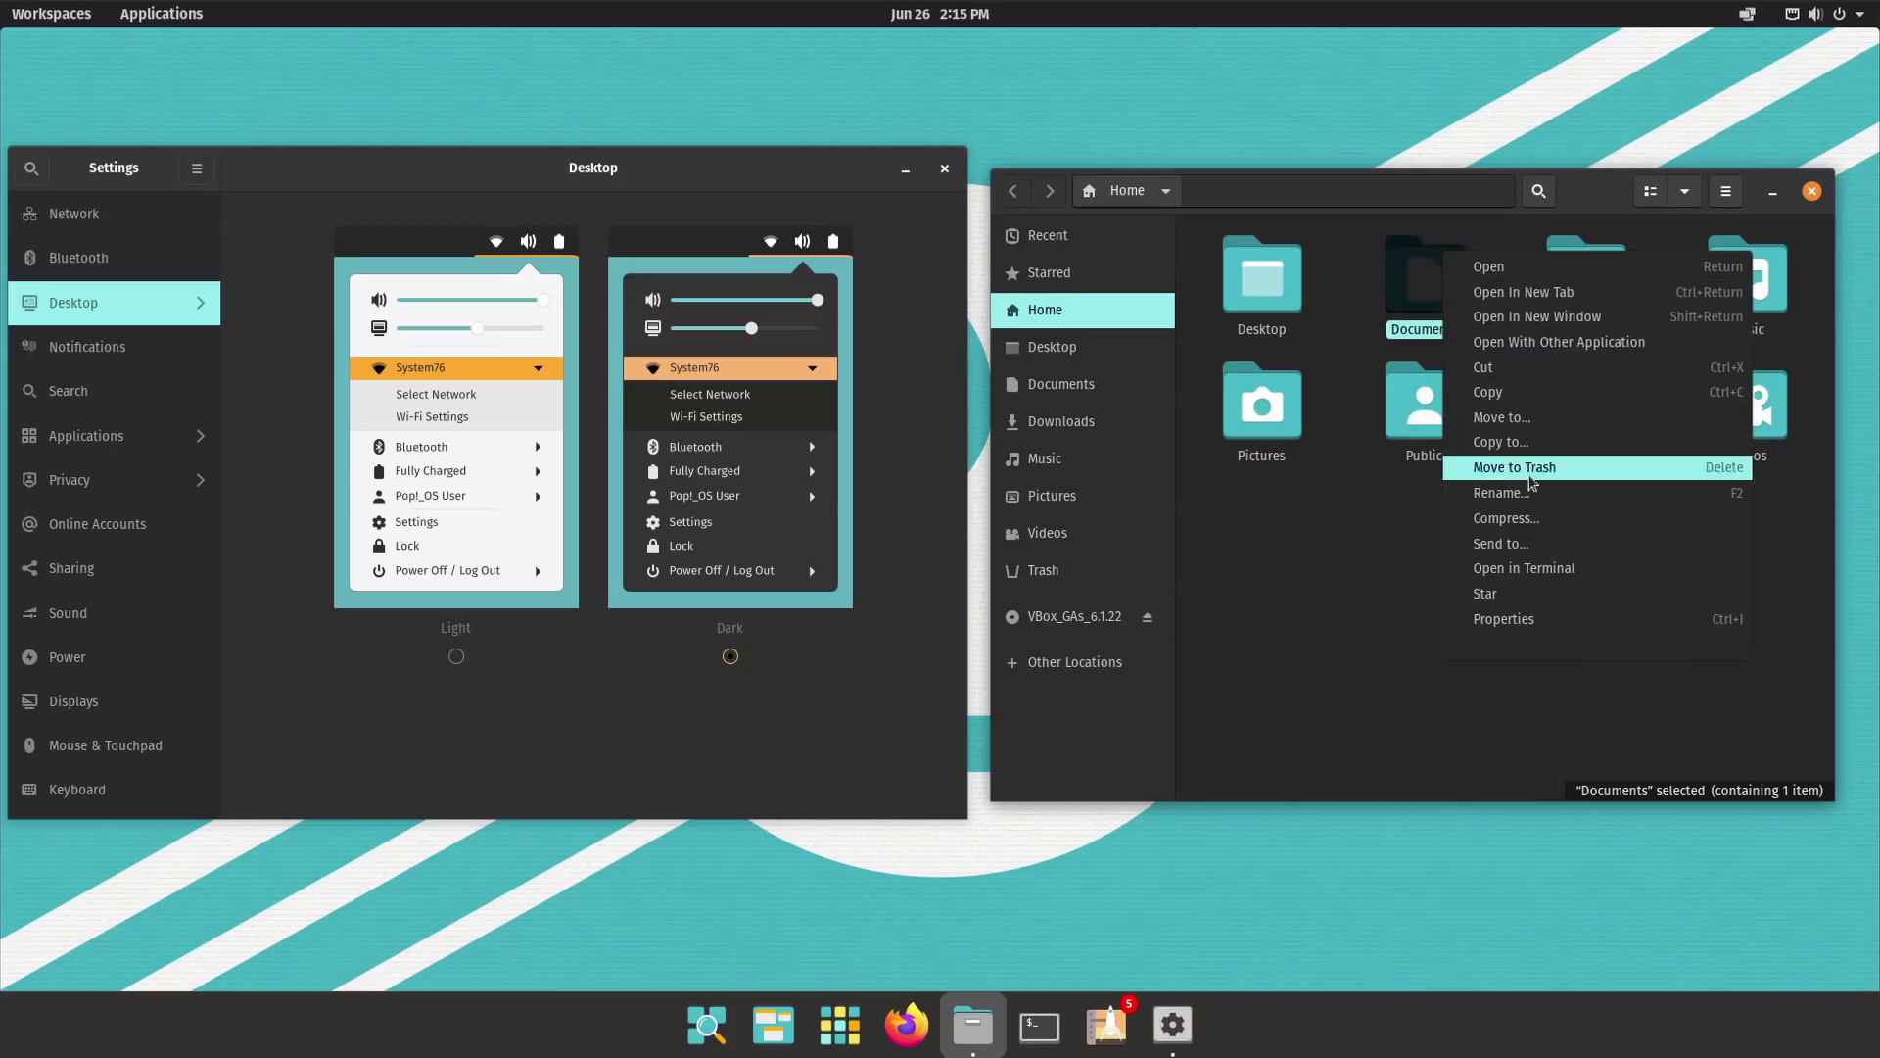
Step: Inspect the Documents folder's properties and permissions, then close them
{"action": "left_click", "coordinate": [1504, 619]}
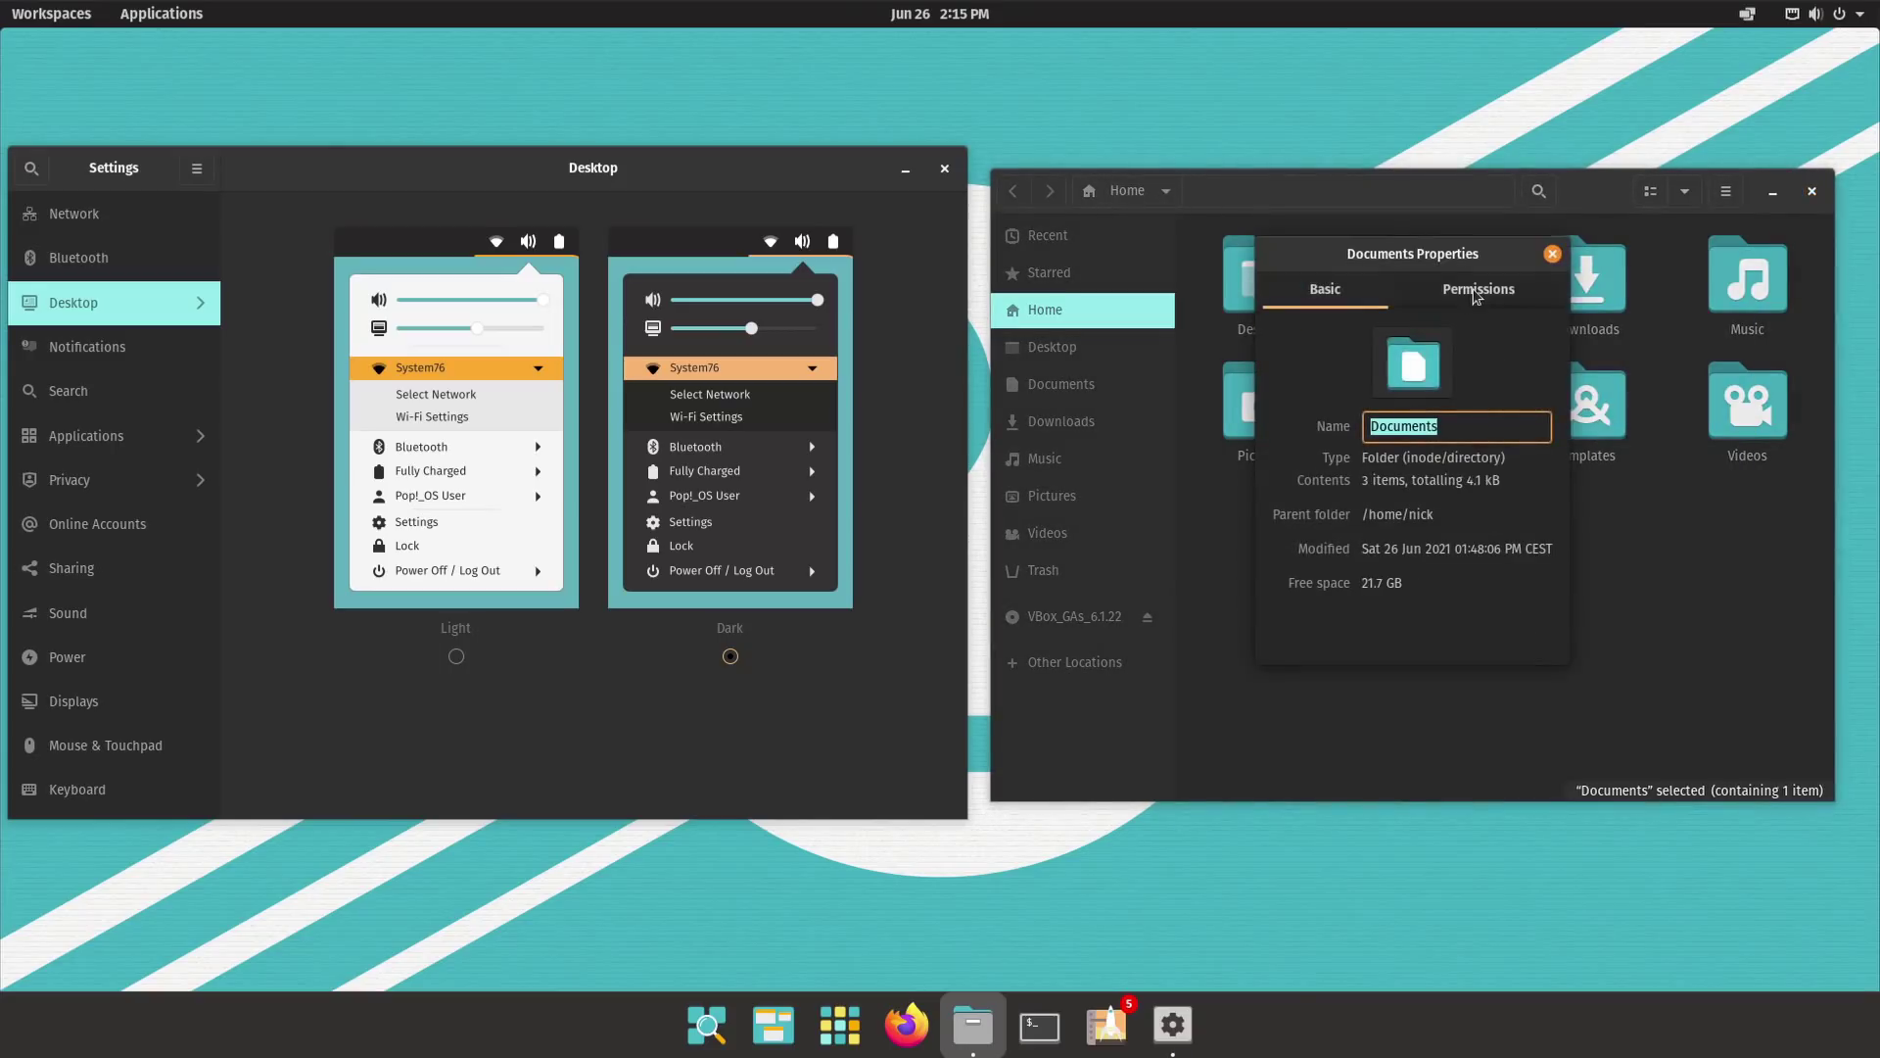
{"action": "left_click", "coordinate": [1477, 290]}
{"action": "left_click", "coordinate": [1553, 254]}
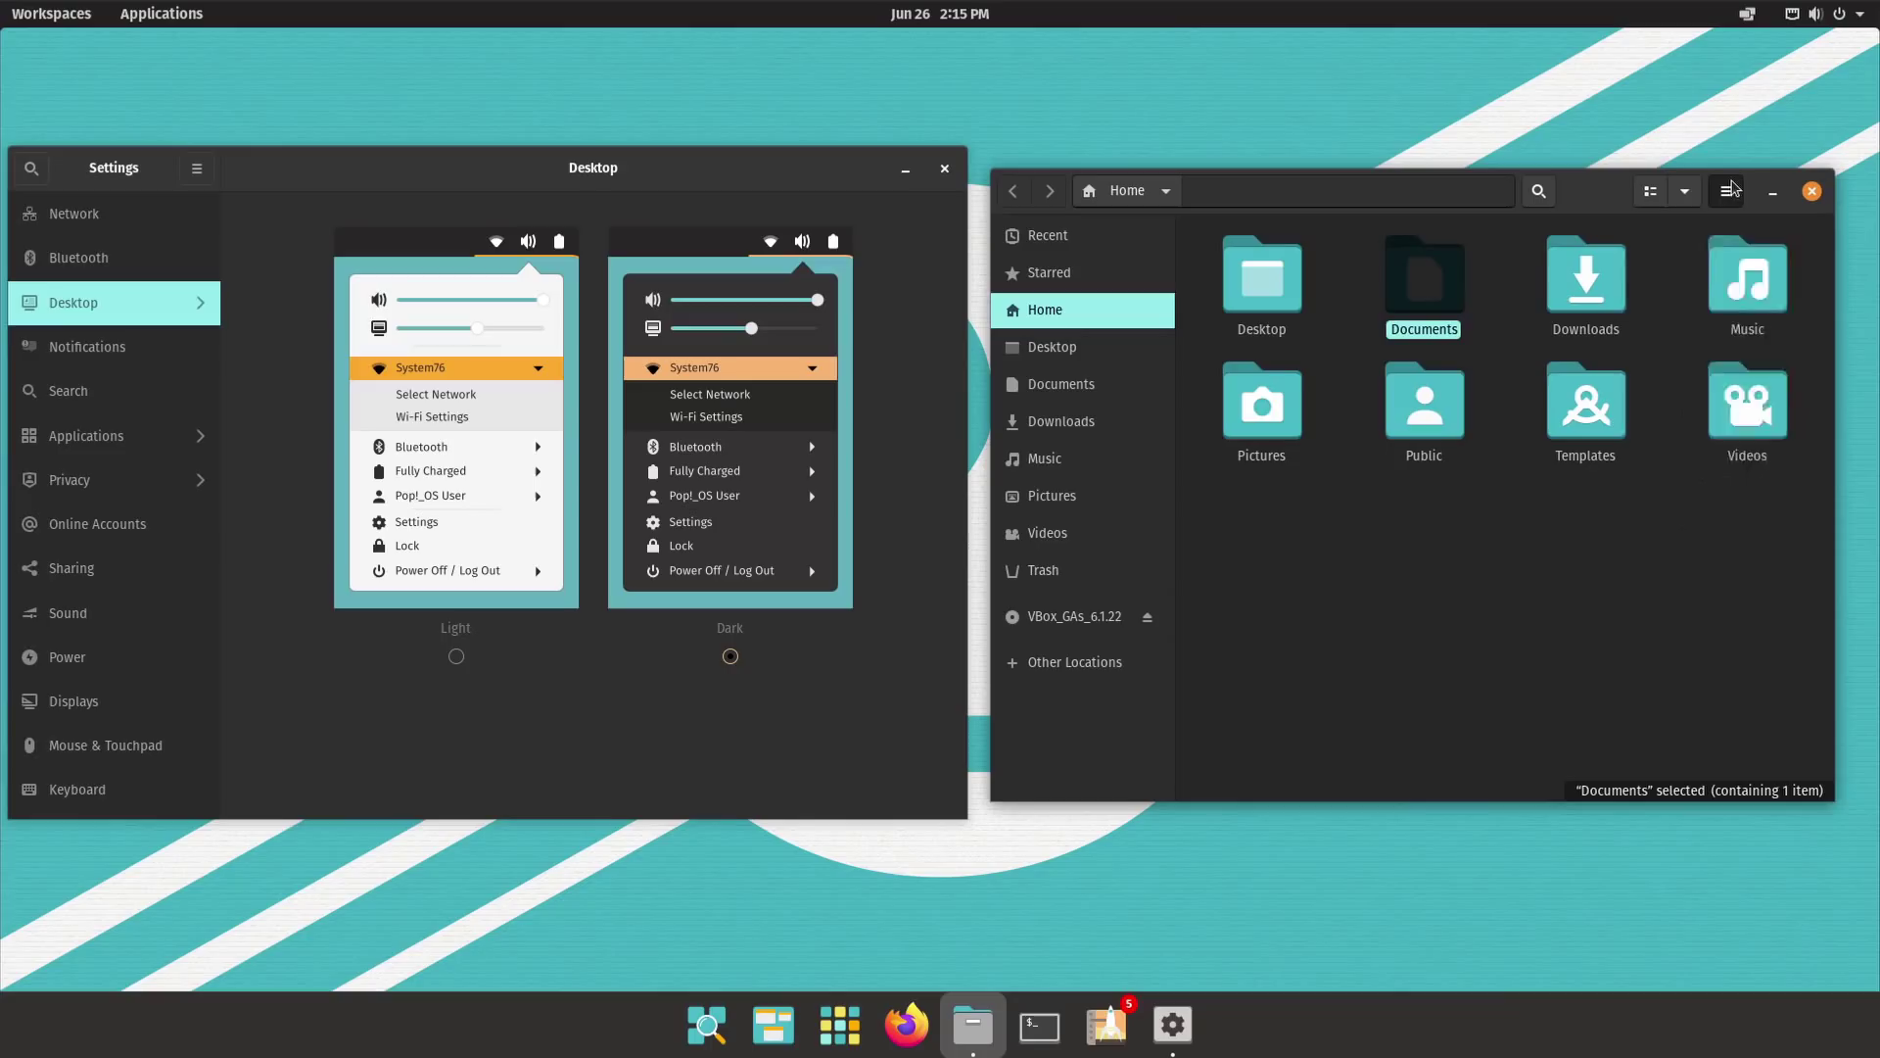
Step: Browse the Files preferences tabs, keeping the first icon caption as None
{"action": "left_click", "coordinate": [1726, 191]}
{"action": "left_click", "coordinate": [1697, 469]}
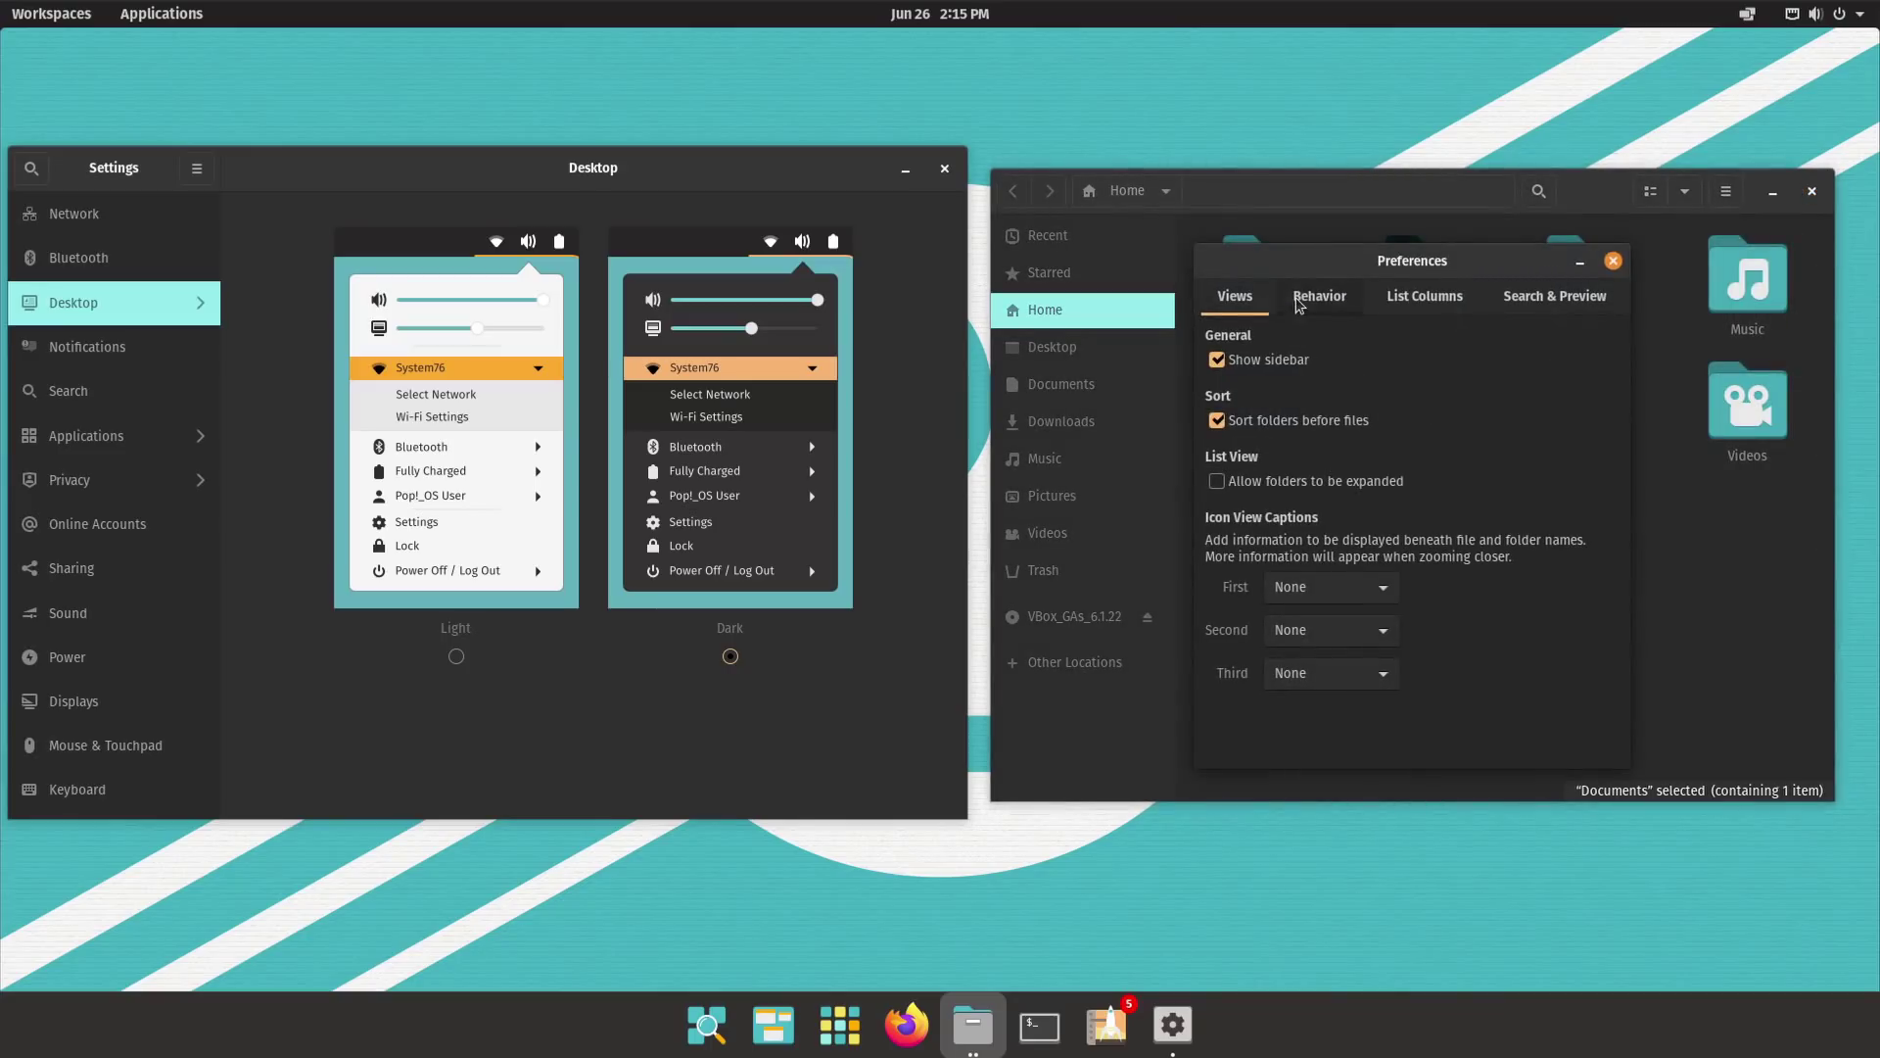
{"action": "left_click", "coordinate": [1299, 304]}
{"action": "left_click", "coordinate": [1401, 304]}
{"action": "left_click", "coordinate": [1556, 304]}
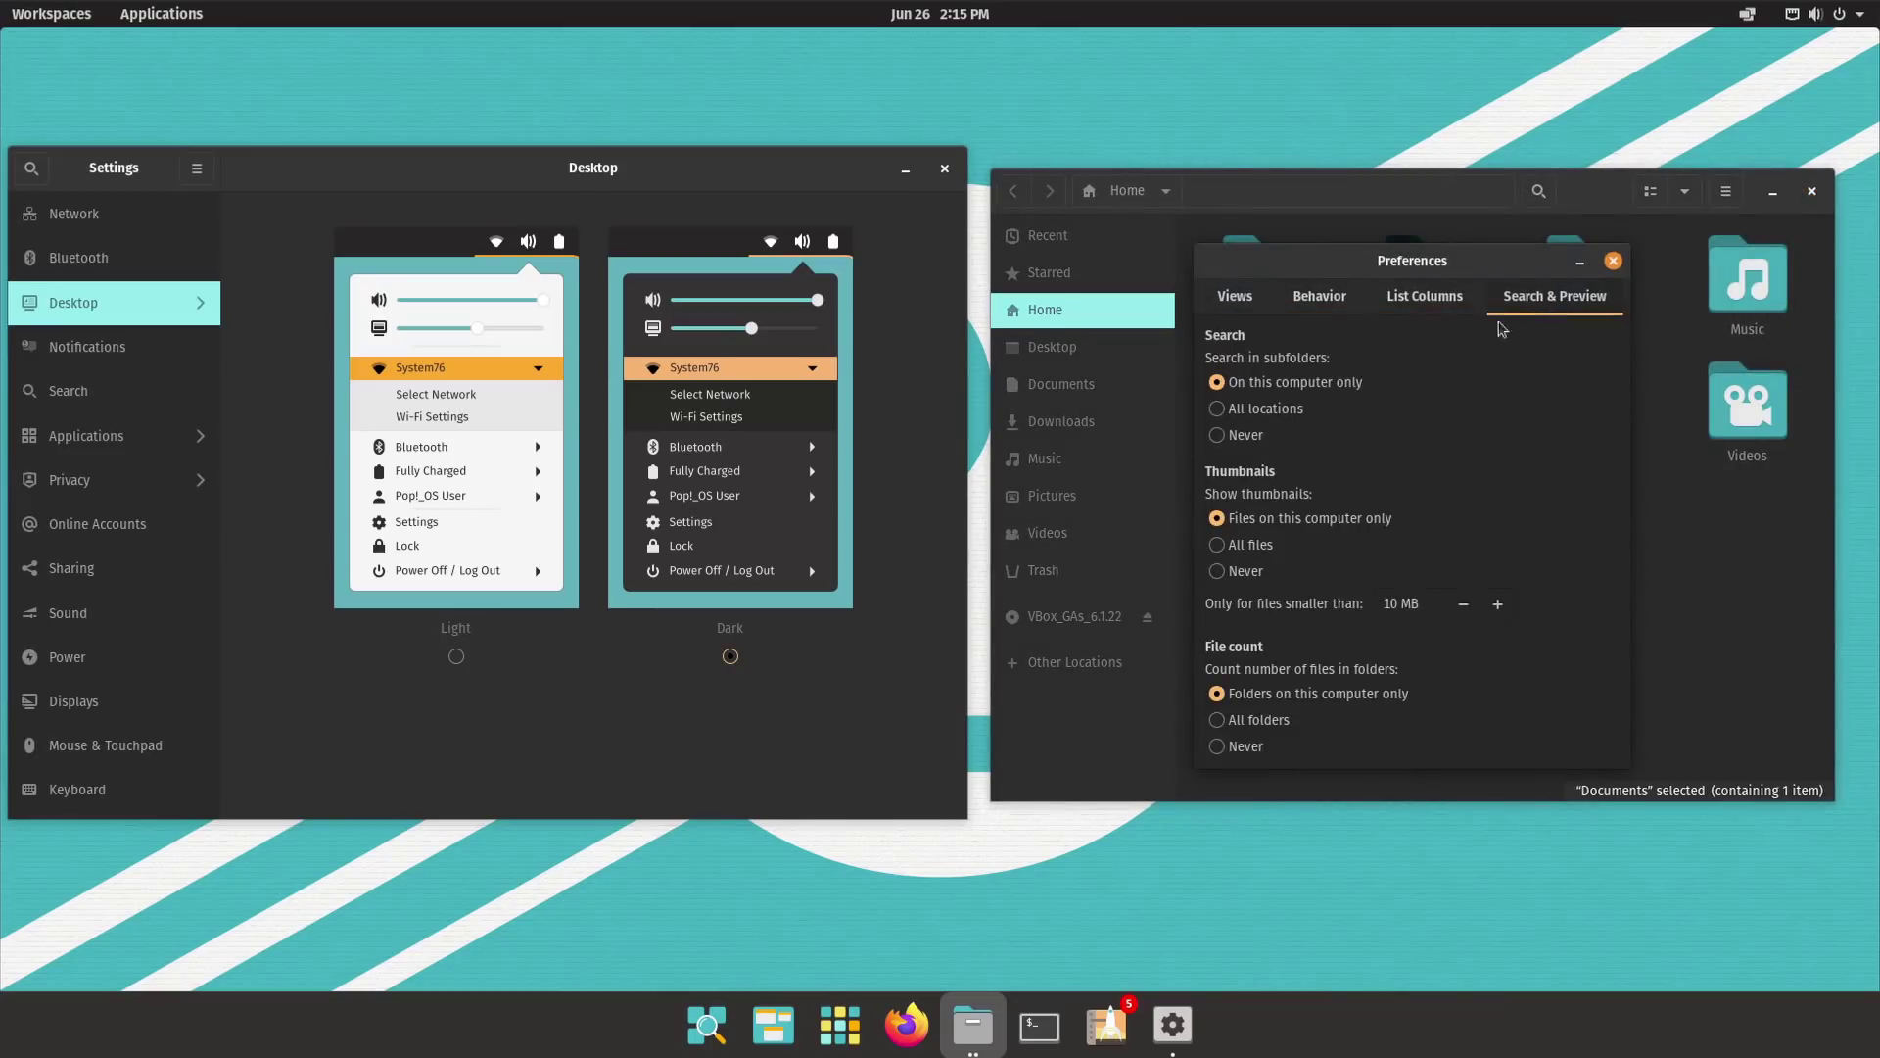
{"action": "left_click", "coordinate": [1254, 299]}
{"action": "left_click", "coordinate": [1365, 591]}
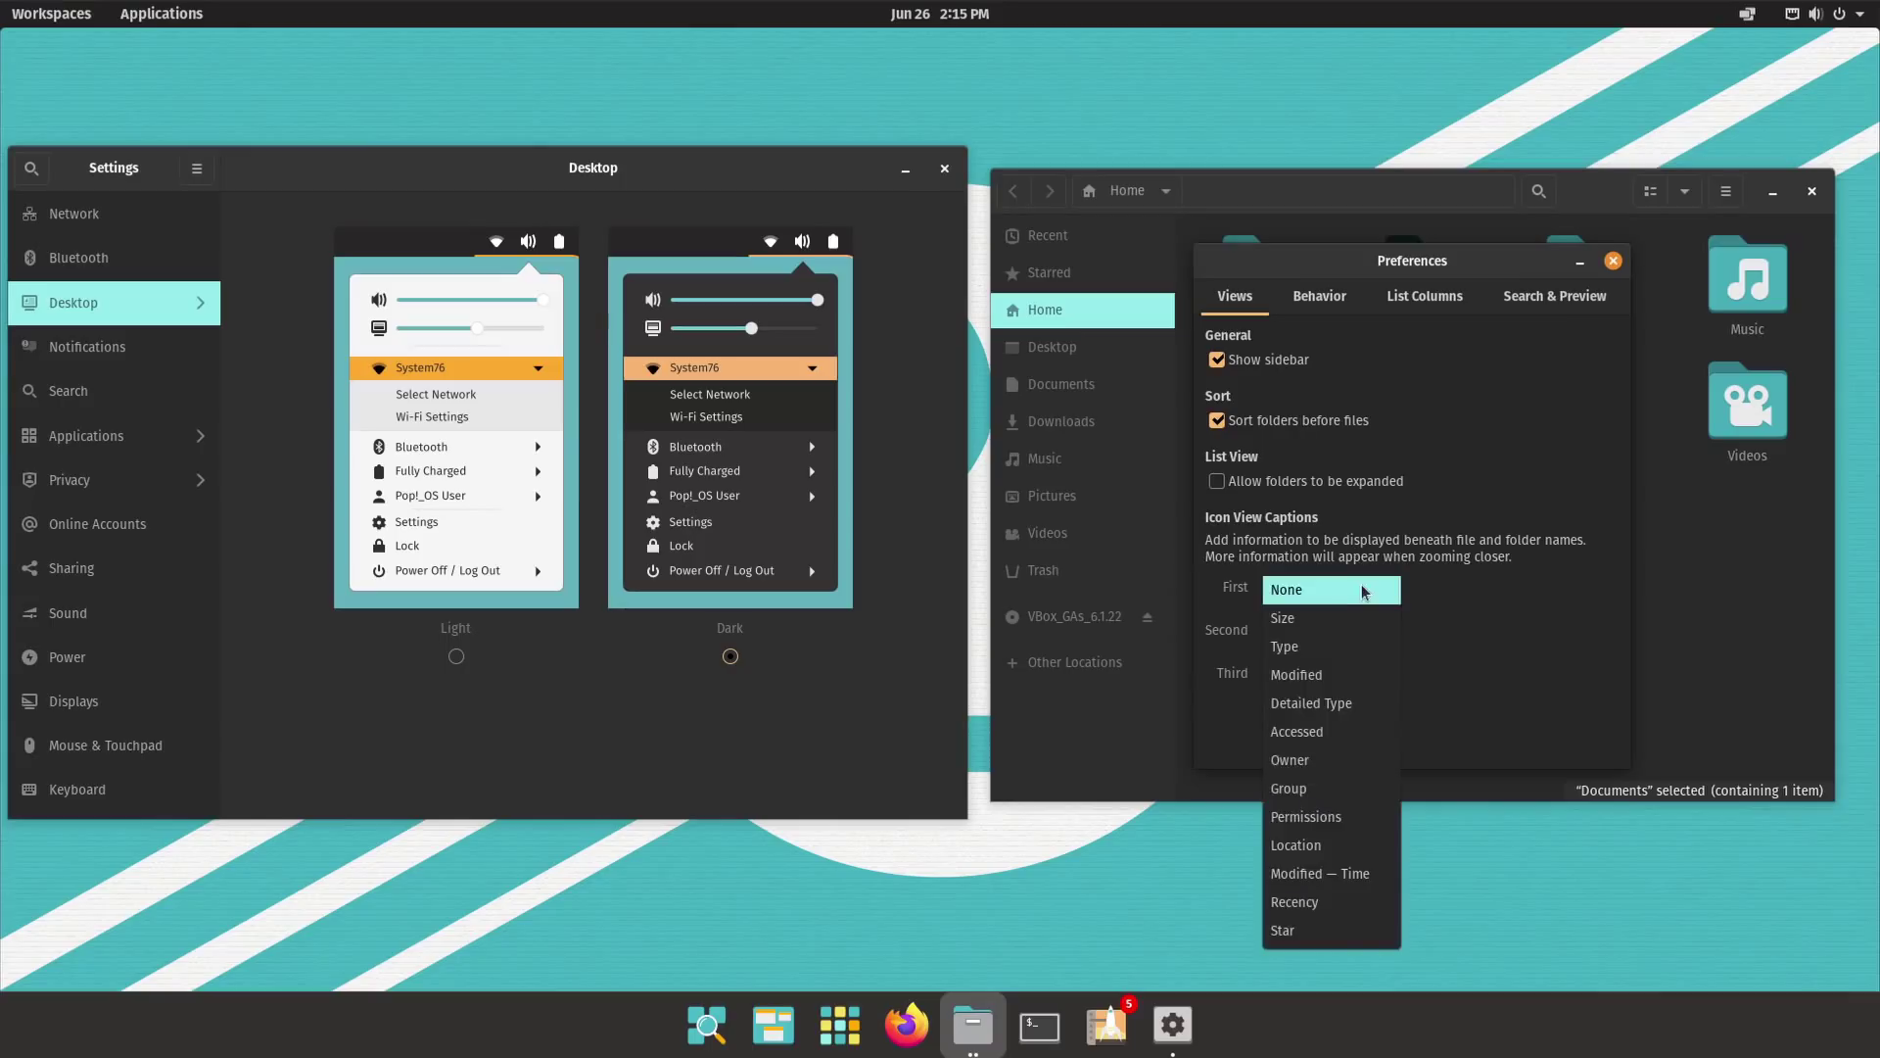
{"action": "left_click", "coordinate": [1611, 433]}
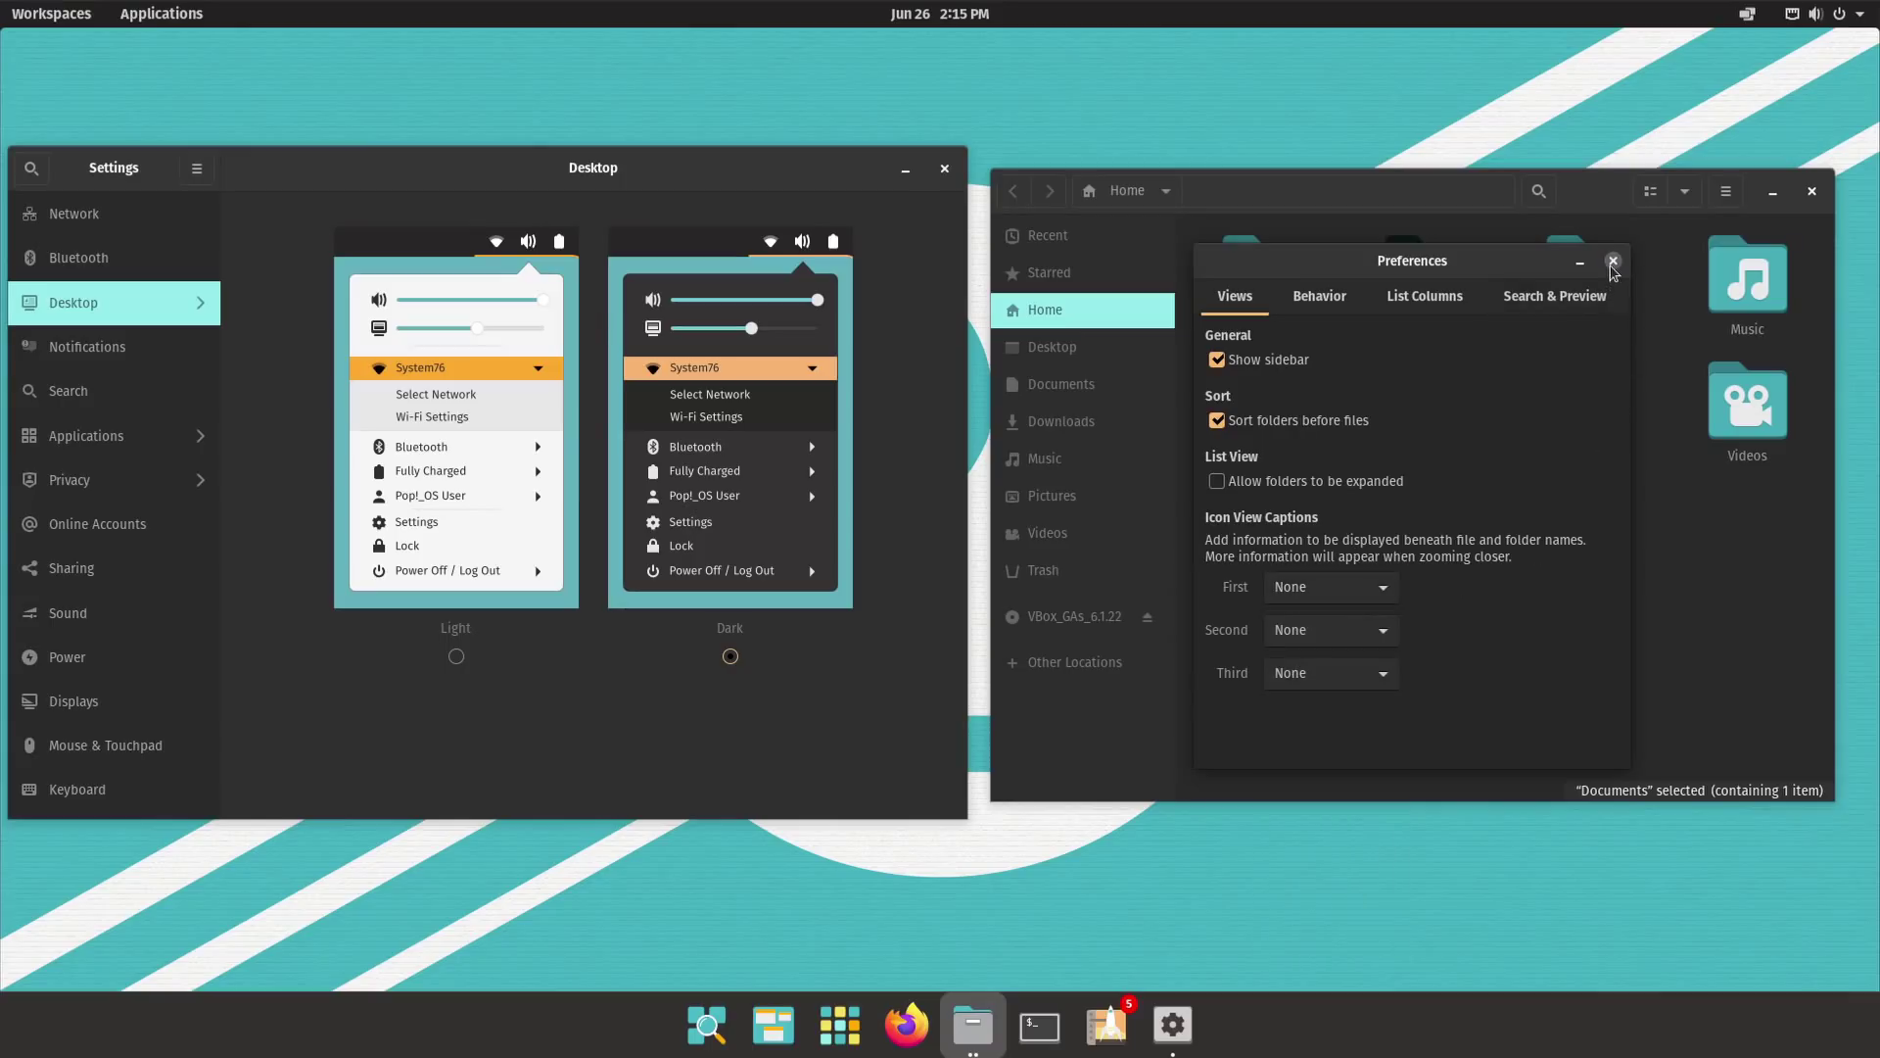
{"action": "left_click", "coordinate": [1613, 262]}
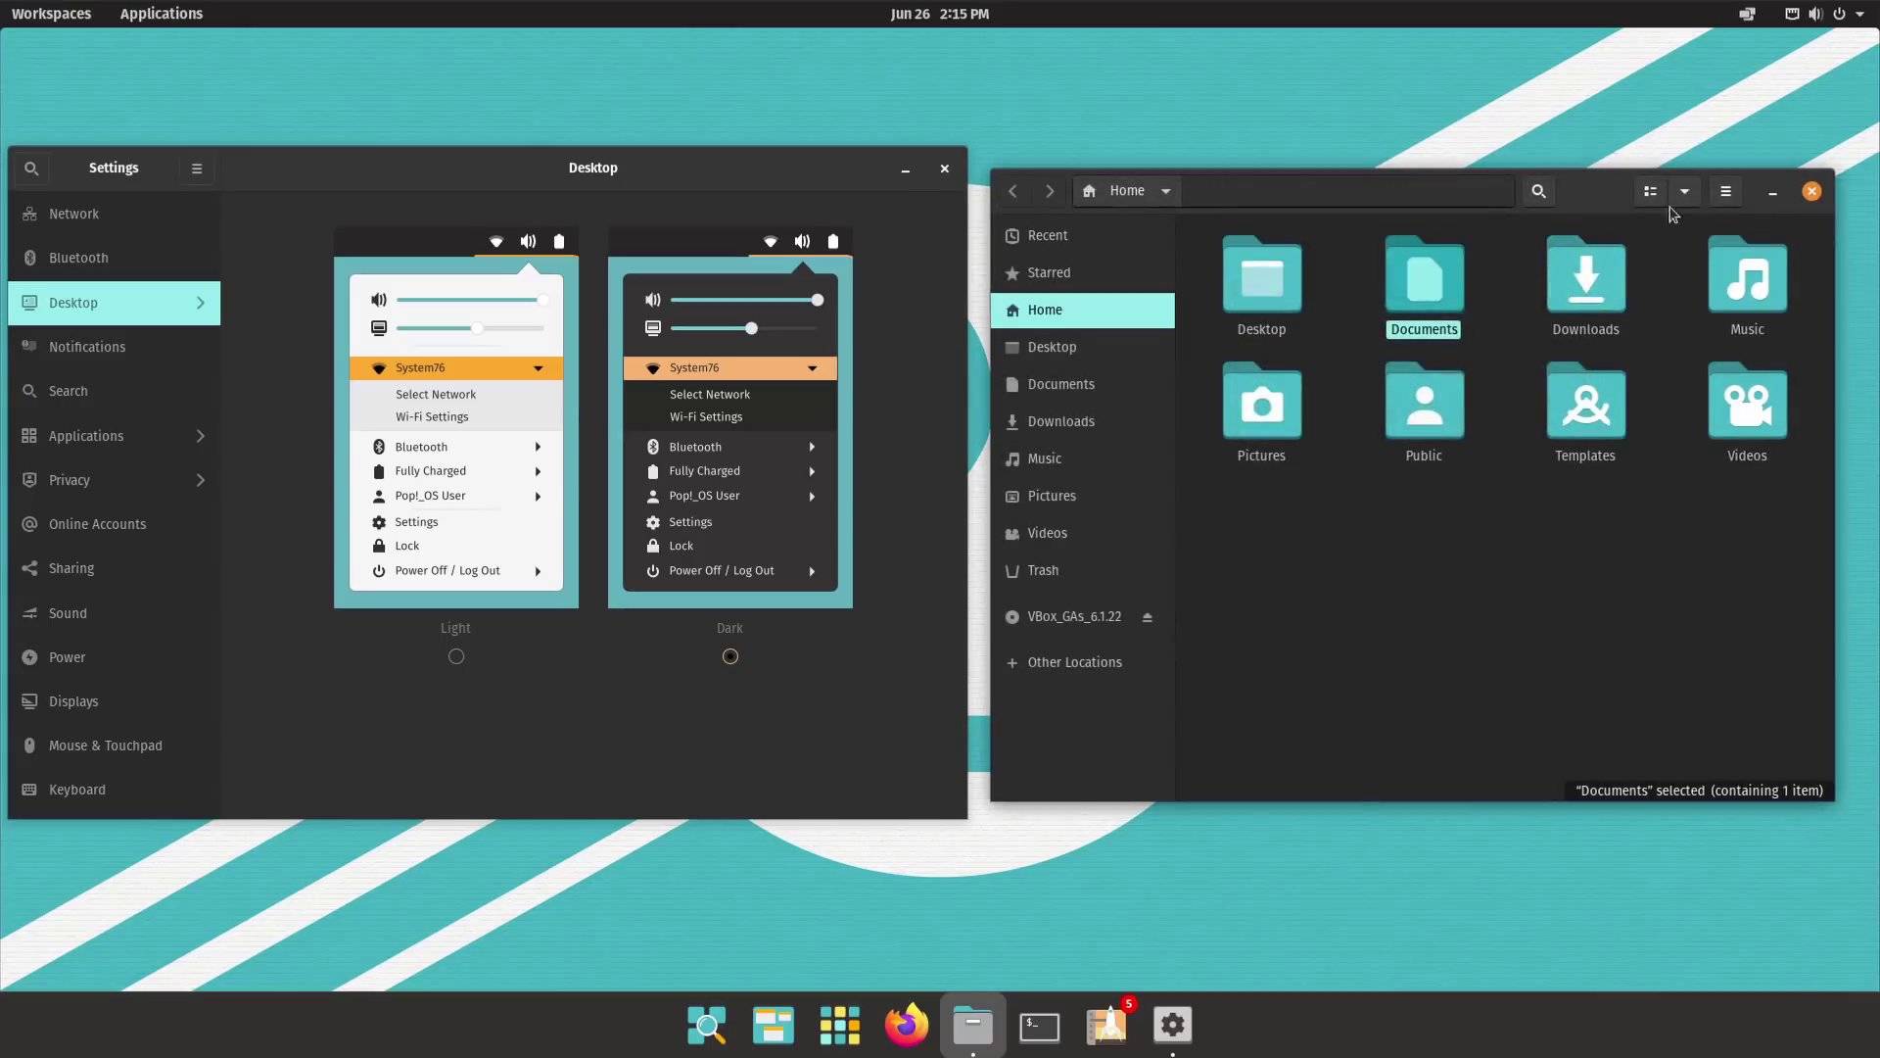
Step: Switch the desktop appearance to the Light theme
{"action": "left_click", "coordinate": [1727, 192]}
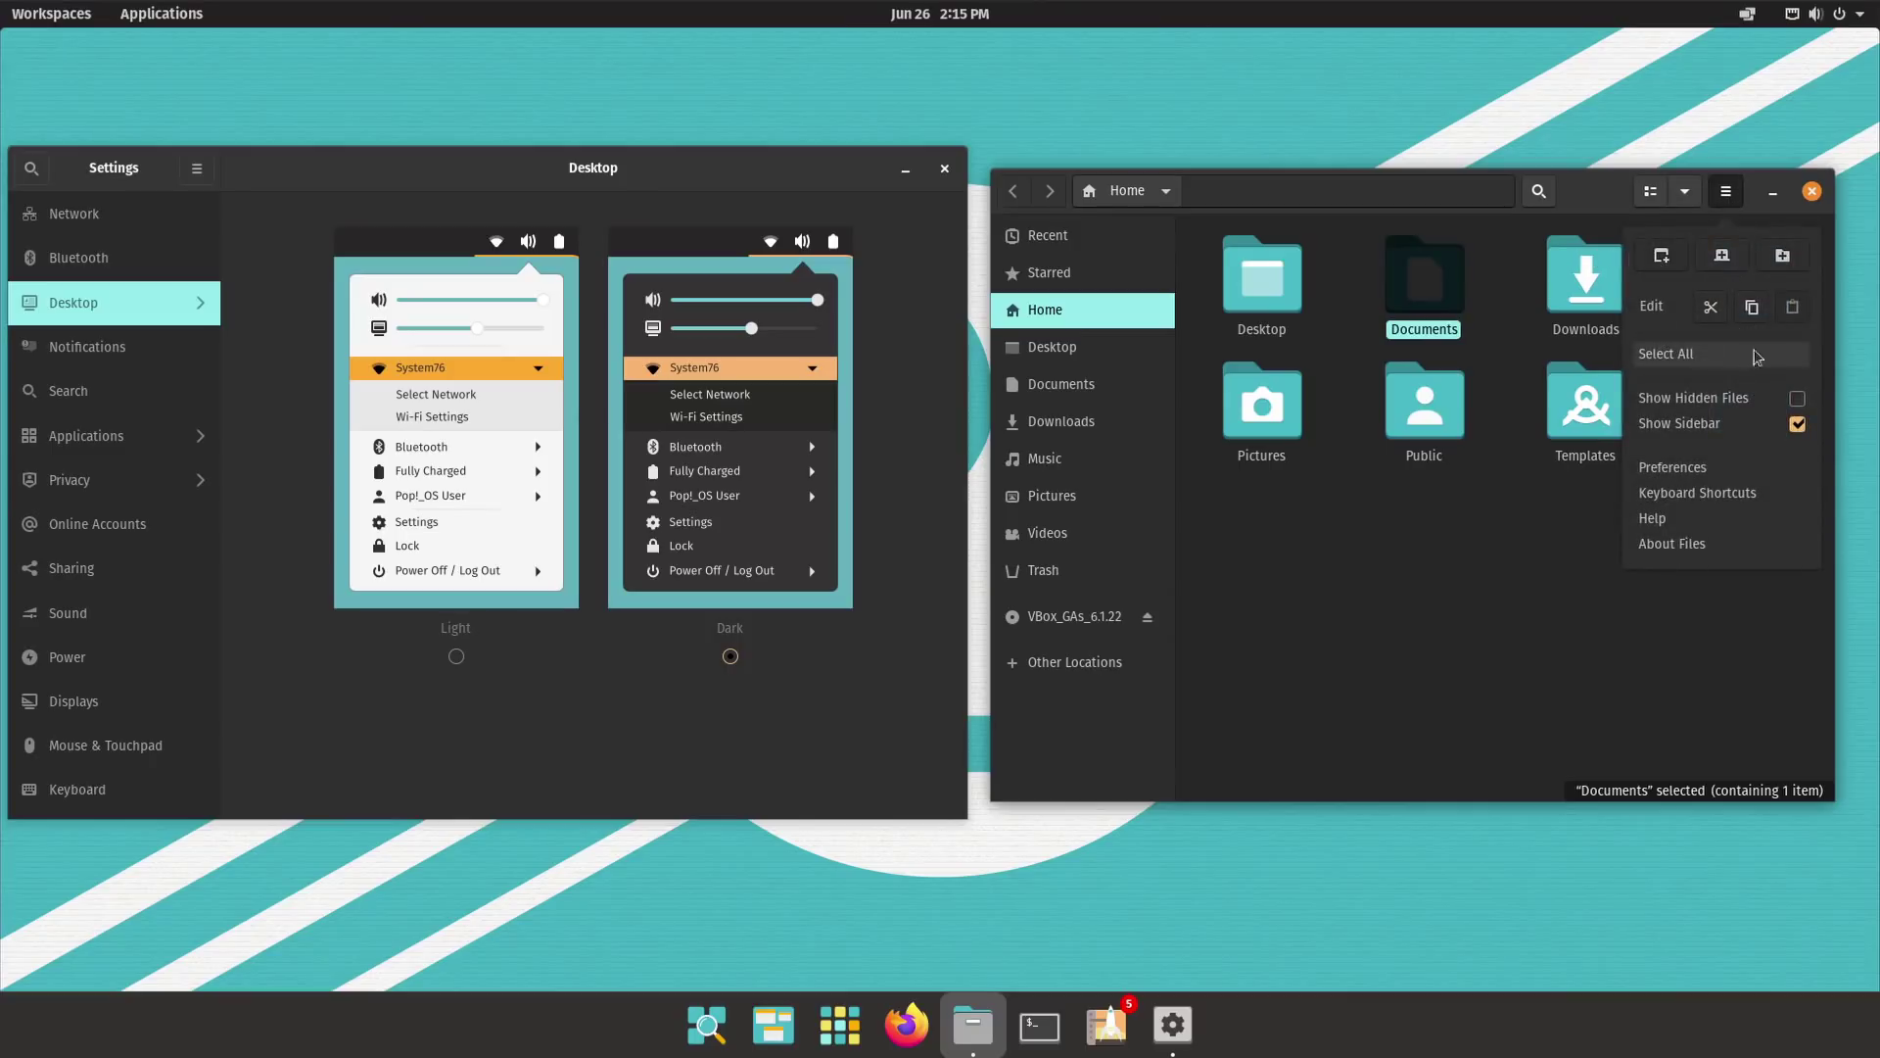
{"action": "left_click", "coordinate": [1727, 264]}
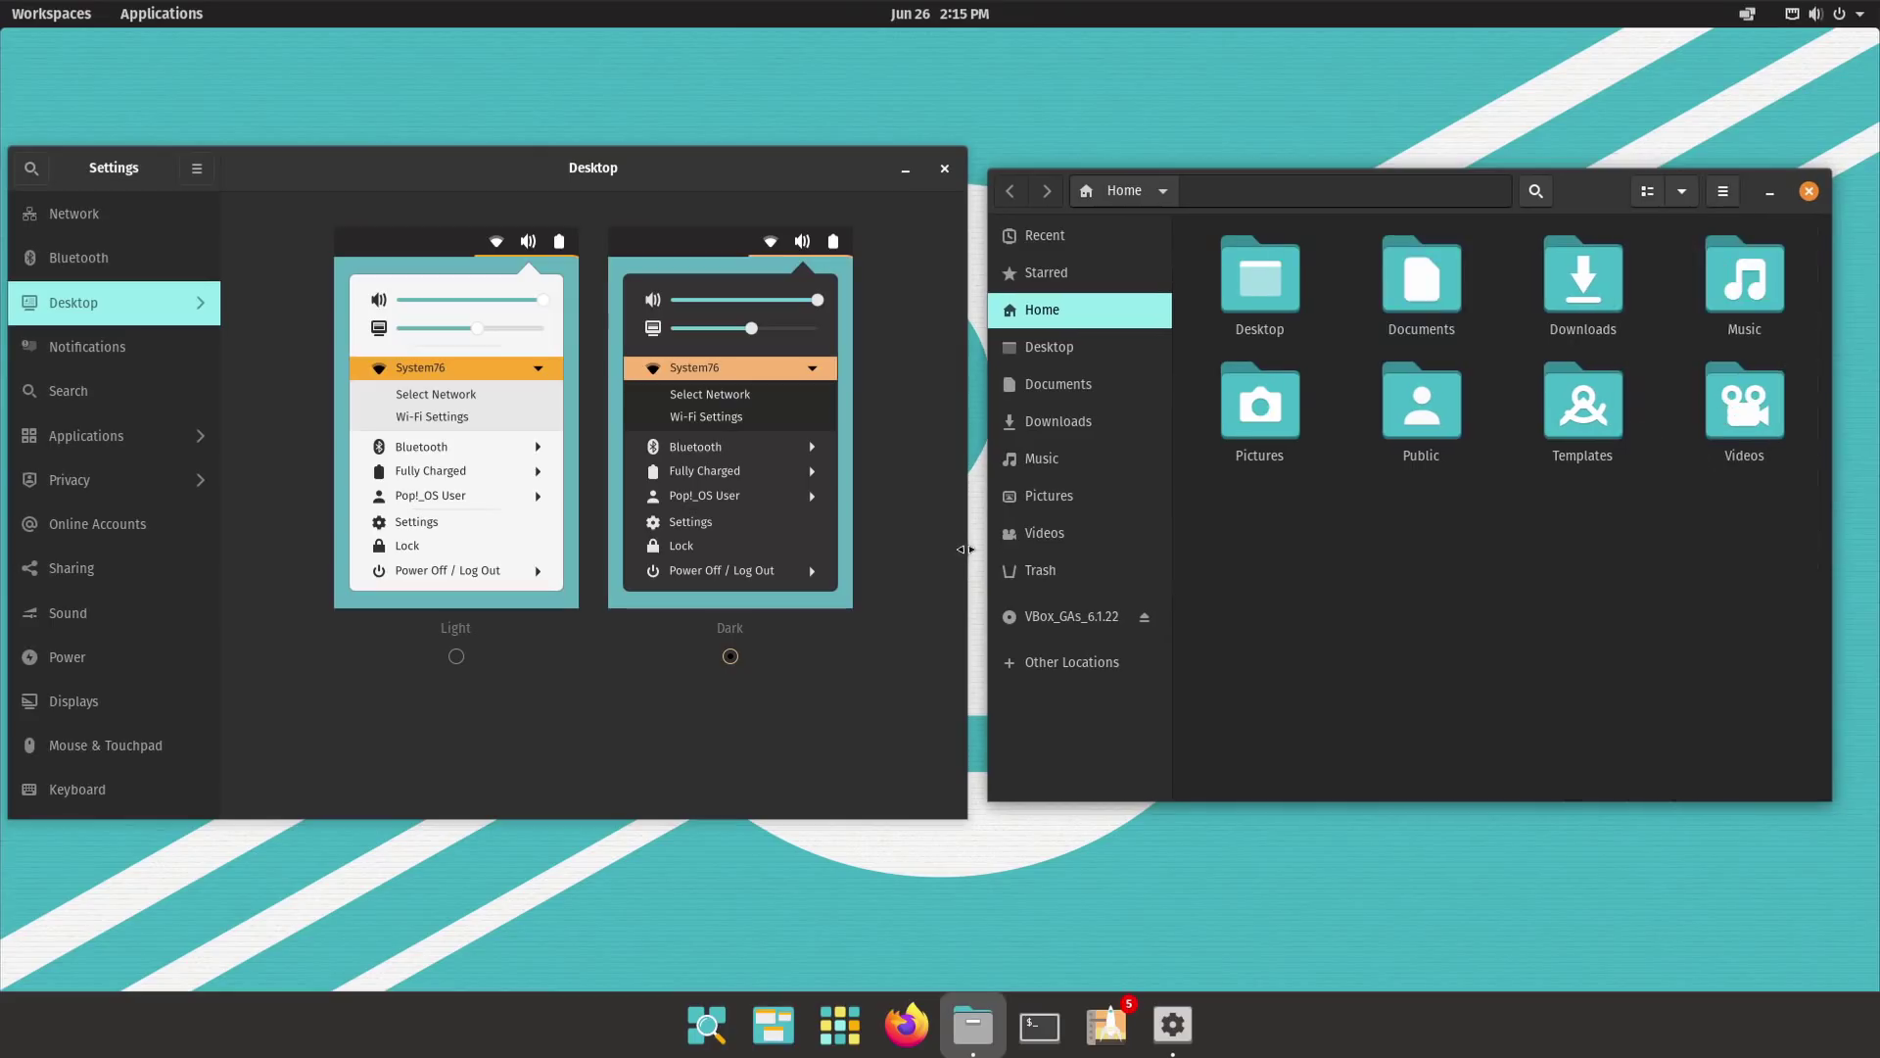
{"action": "left_click", "coordinate": [457, 656]}
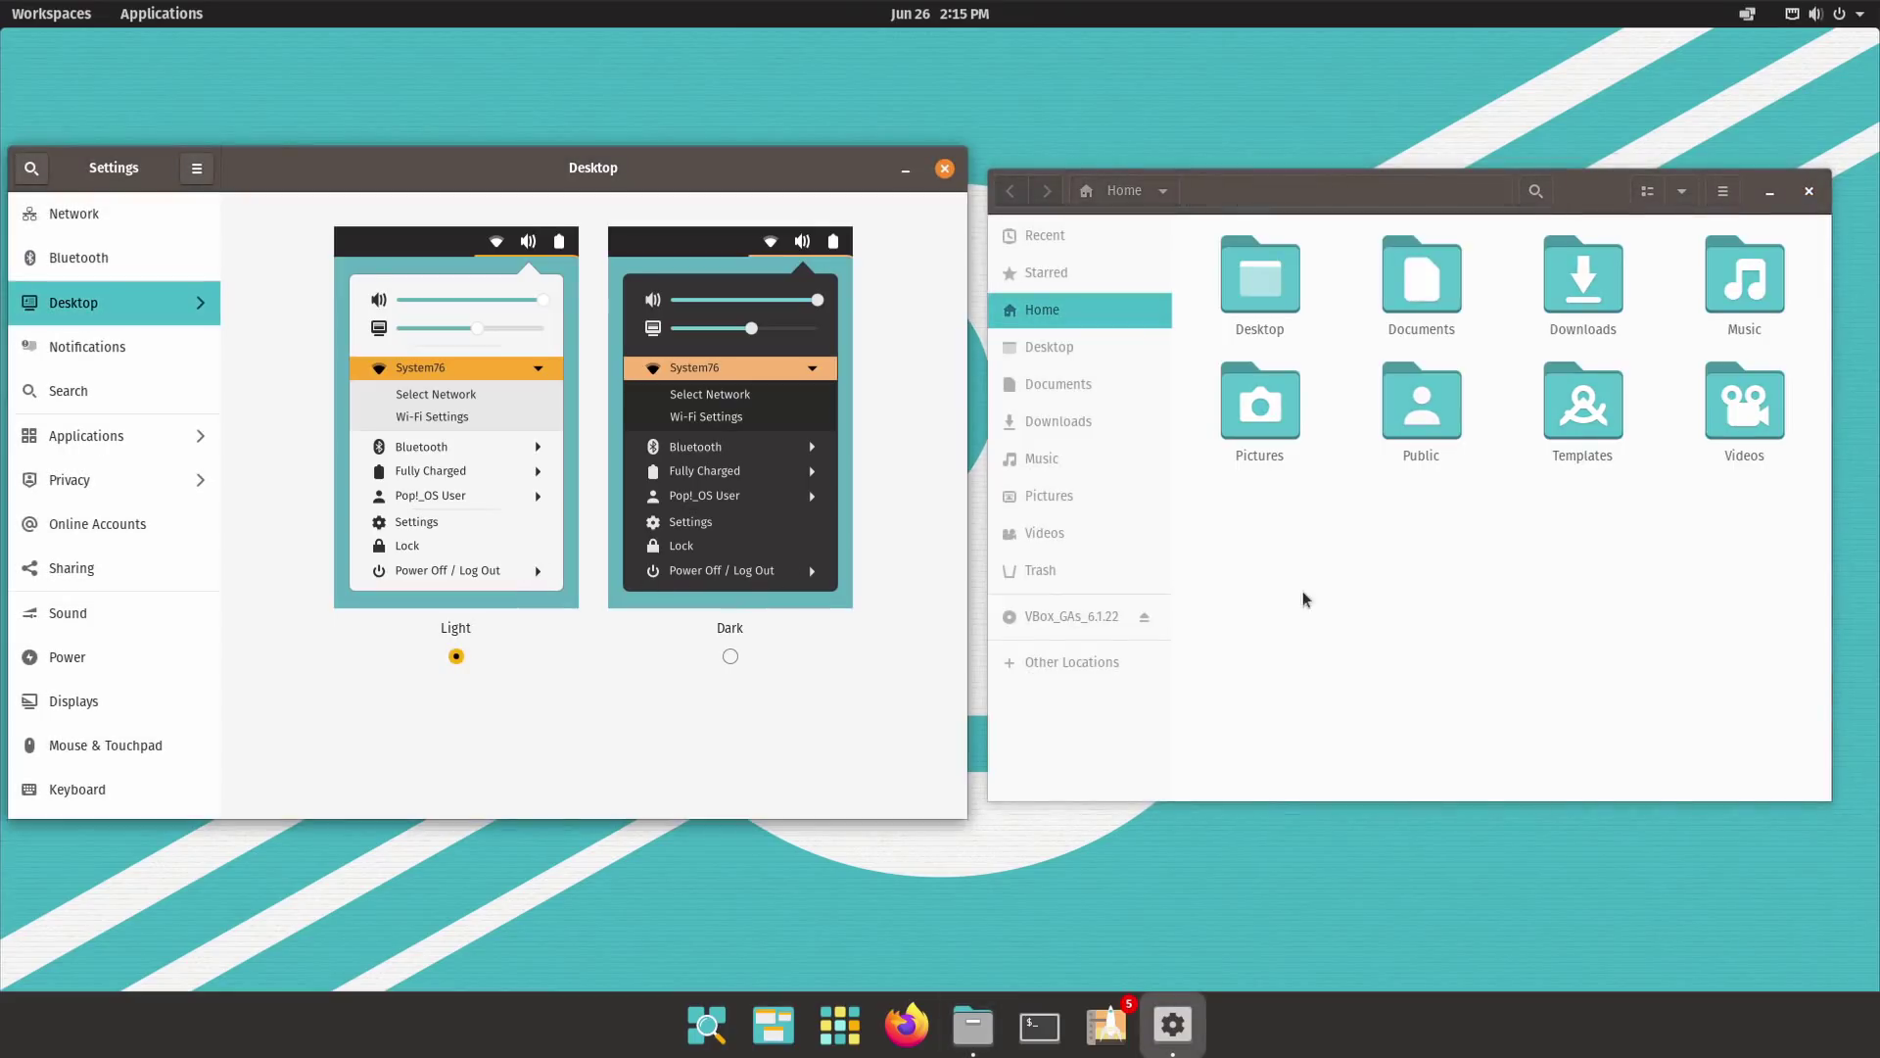
Step: Review the Desktop folder's properties, keeping group access at Access files
{"action": "left_click", "coordinate": [1398, 621]}
{"action": "right_click", "coordinate": [1269, 271]}
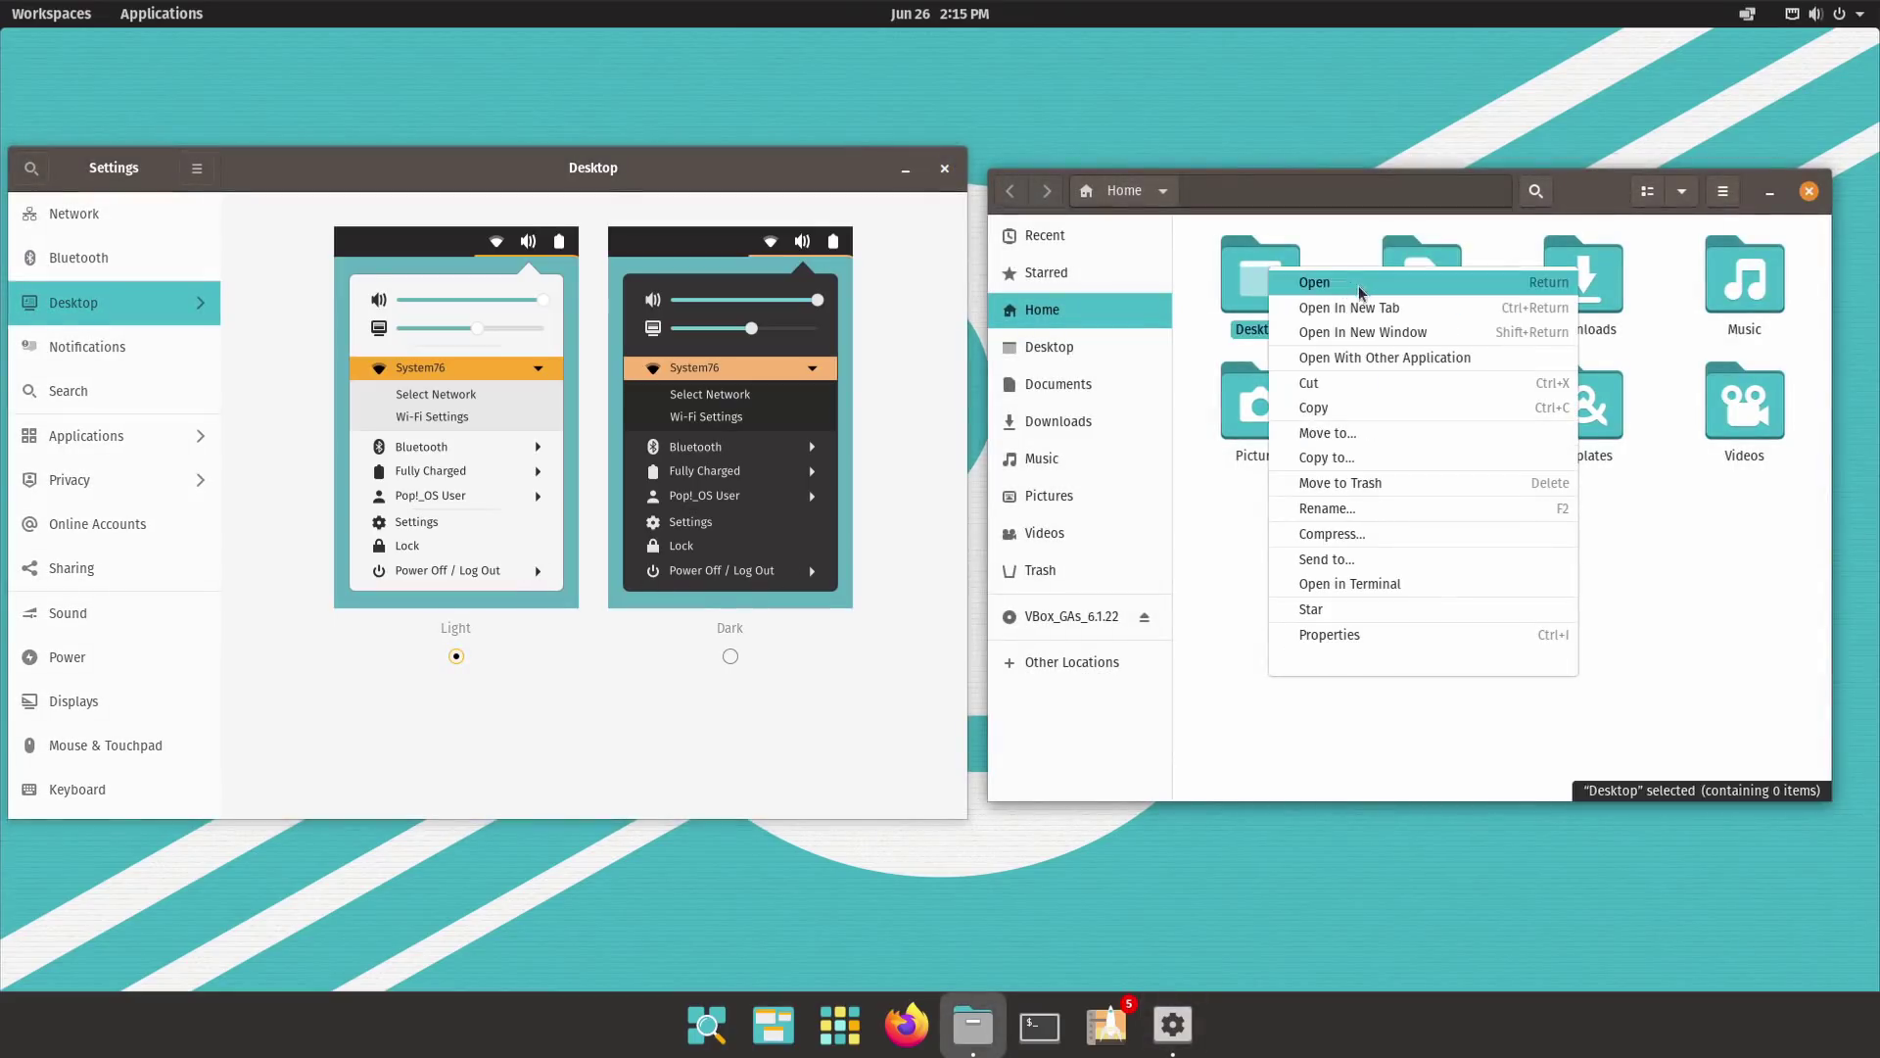
{"action": "left_click", "coordinate": [1330, 635]}
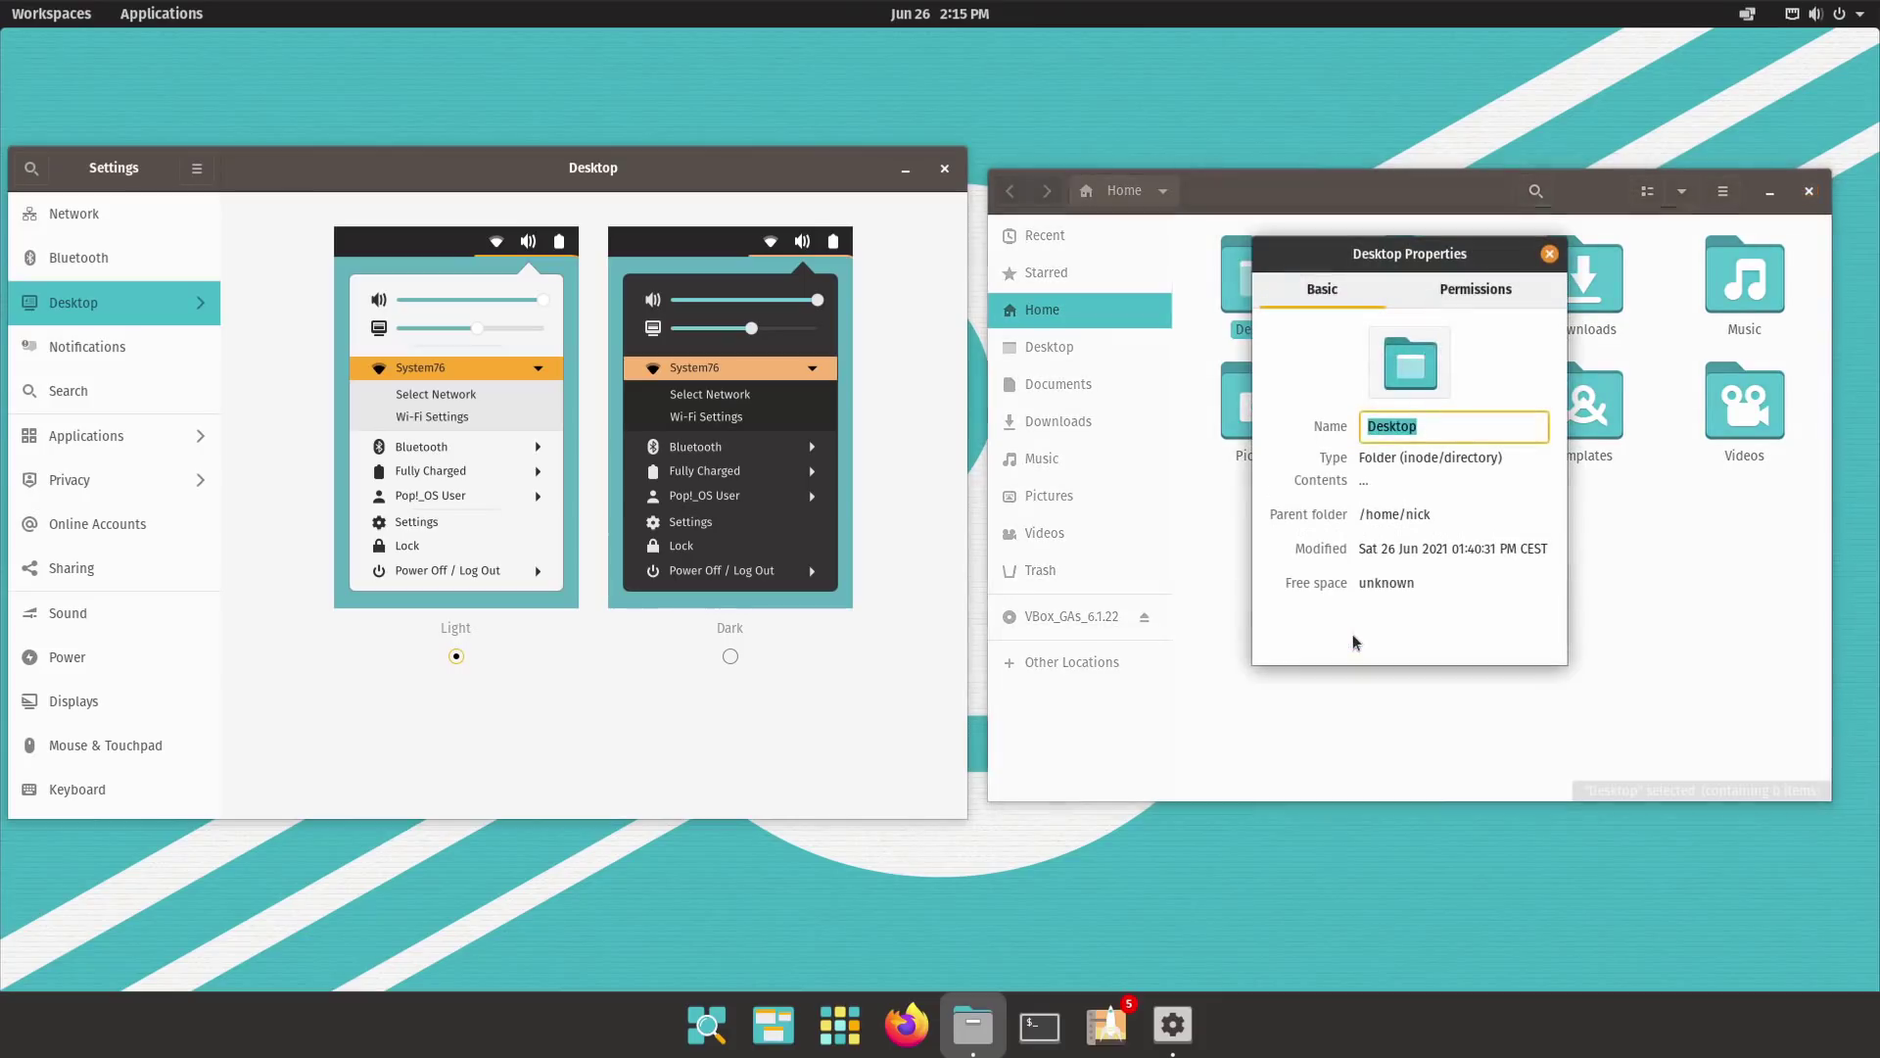
{"action": "left_click", "coordinate": [1456, 293]}
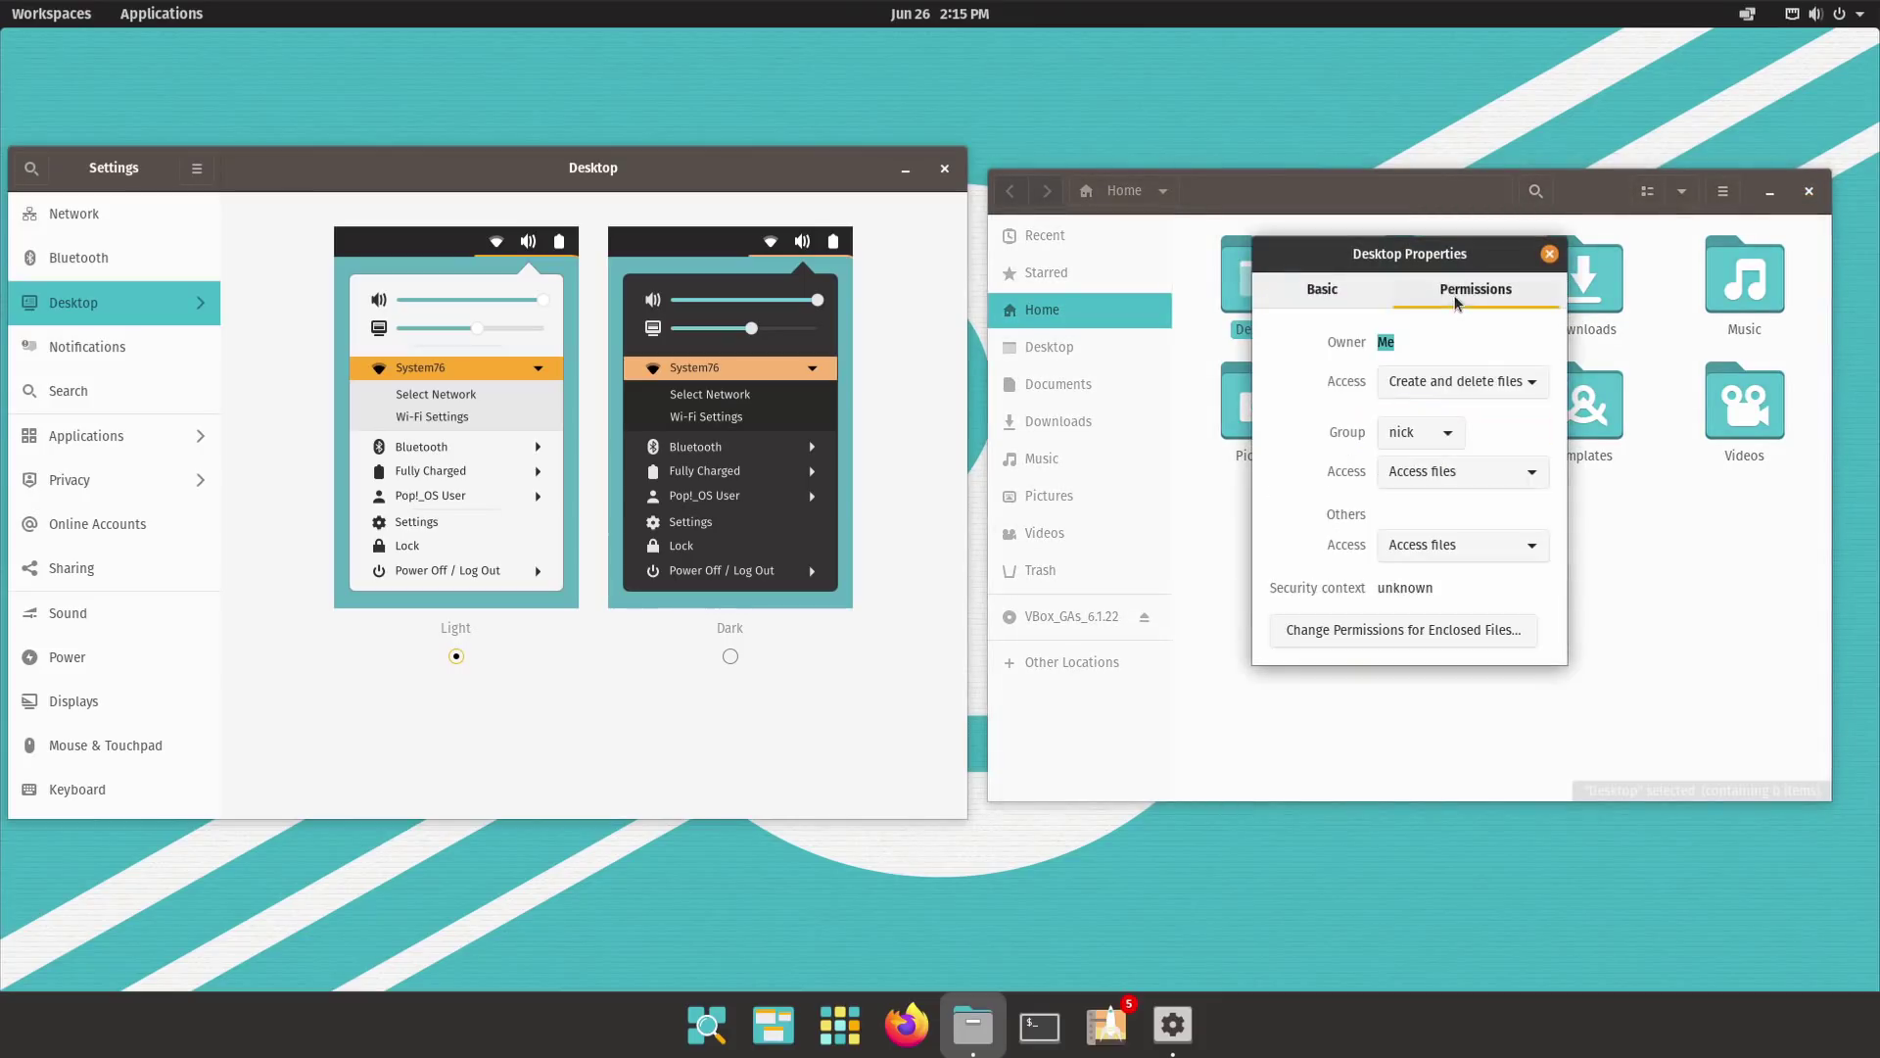
{"action": "left_click", "coordinate": [1330, 304]}
{"action": "left_click", "coordinate": [1472, 301]}
{"action": "left_click", "coordinate": [1447, 474]}
{"action": "left_click", "coordinate": [1450, 476]}
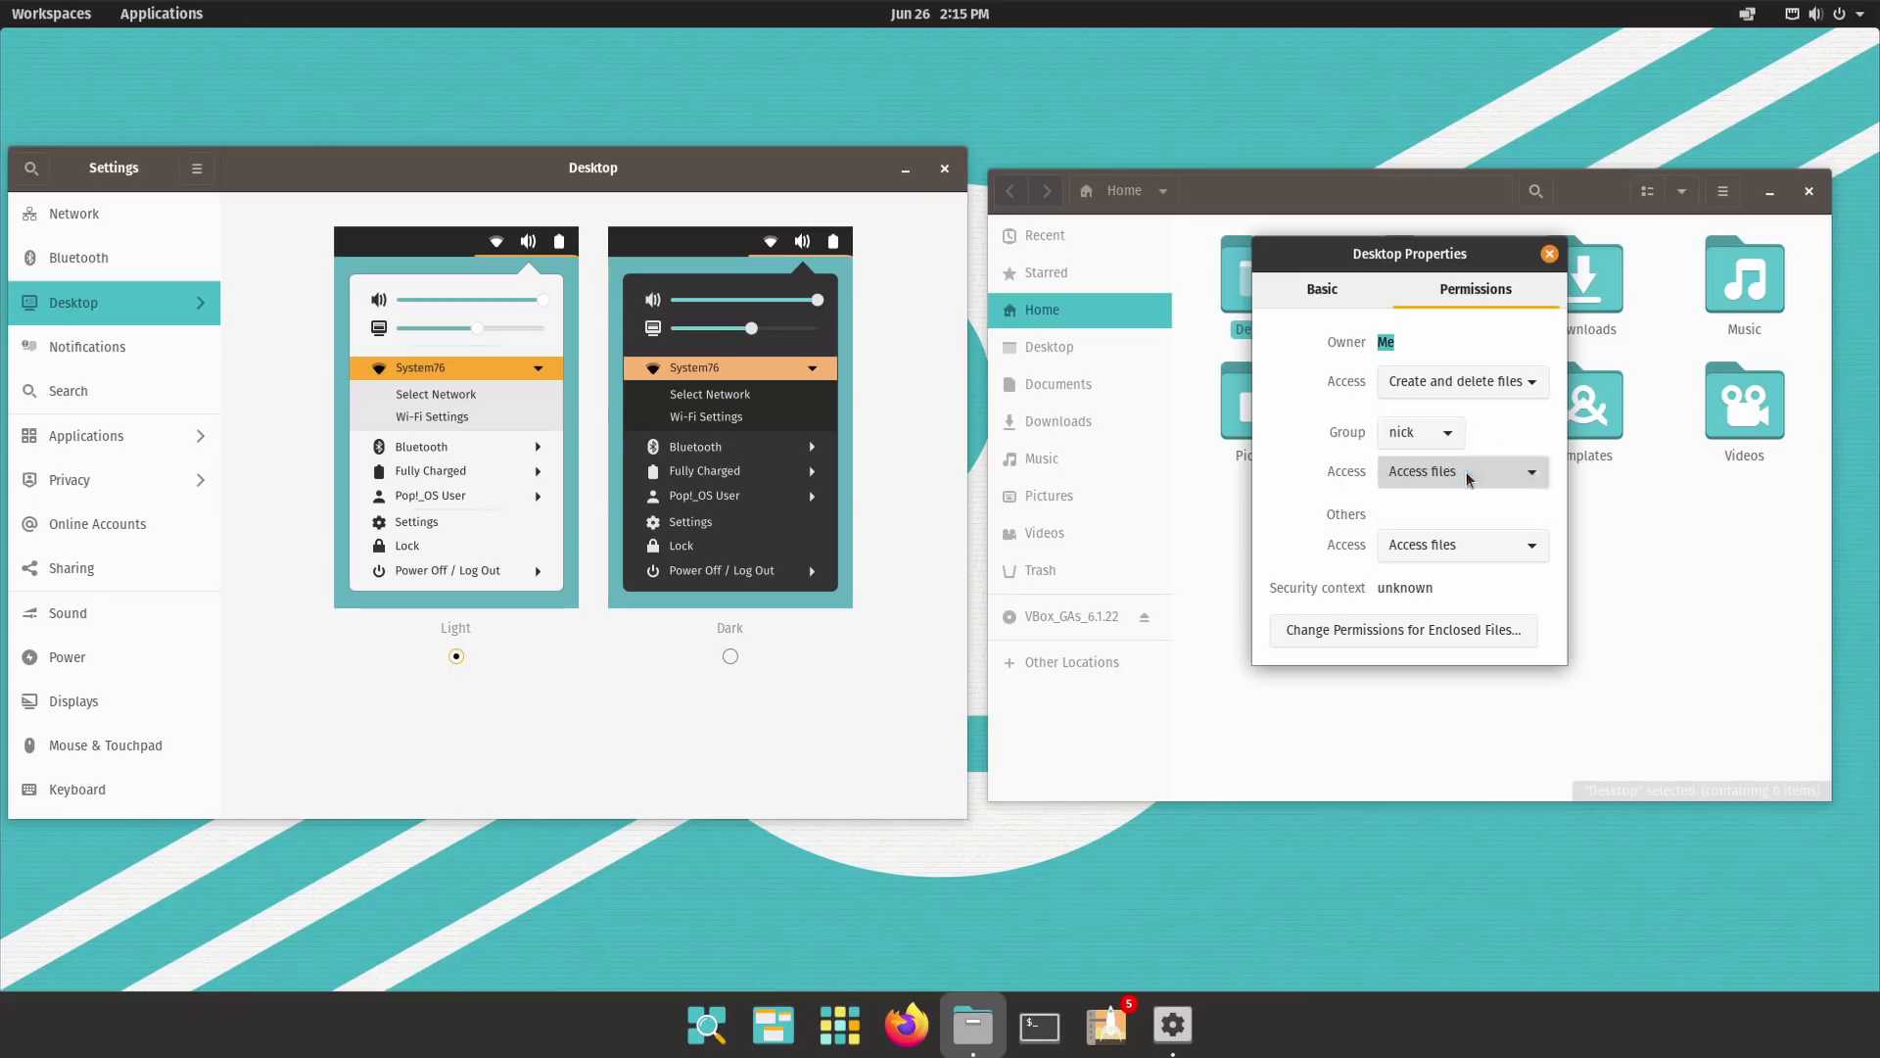
{"action": "left_click", "coordinate": [1549, 255]}
Step: Switch back to the Dark theme, check Files' zoom options, and open Applications with Super+A
{"action": "left_click", "coordinate": [729, 656]}
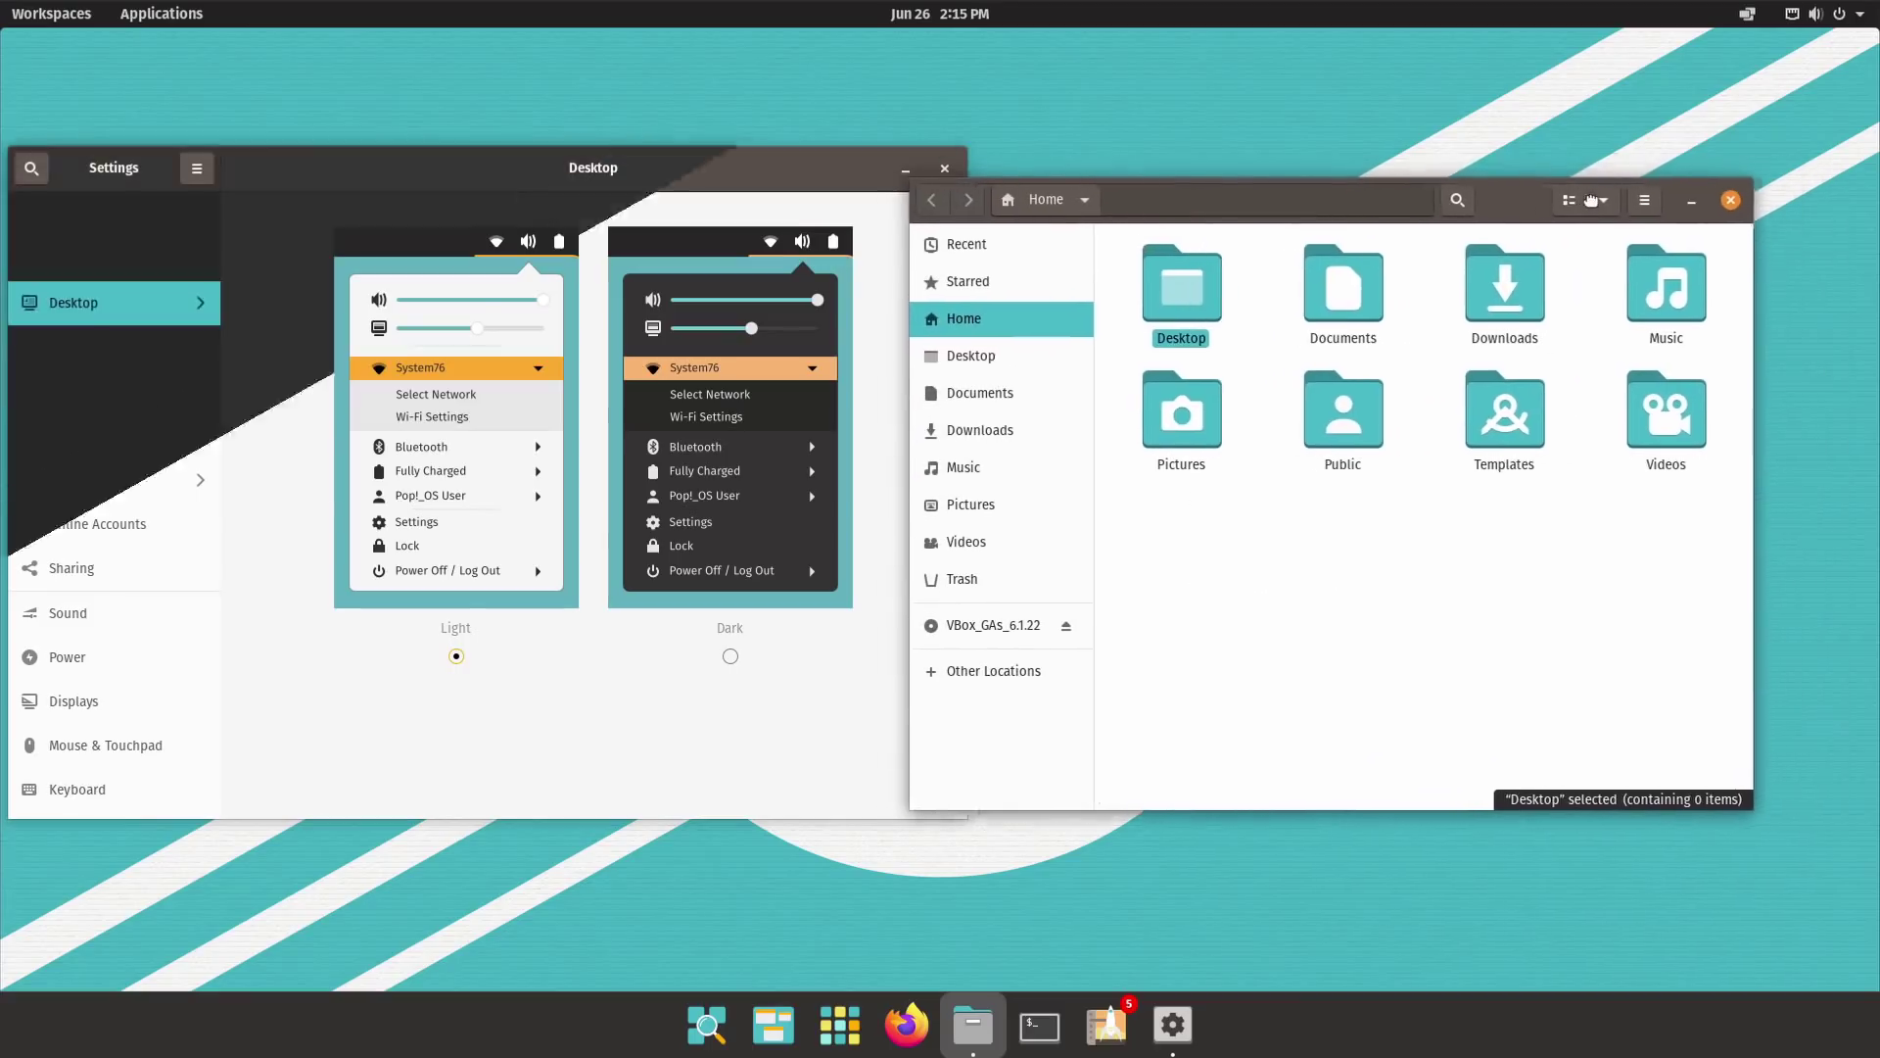
{"action": "left_click", "coordinate": [1654, 218]}
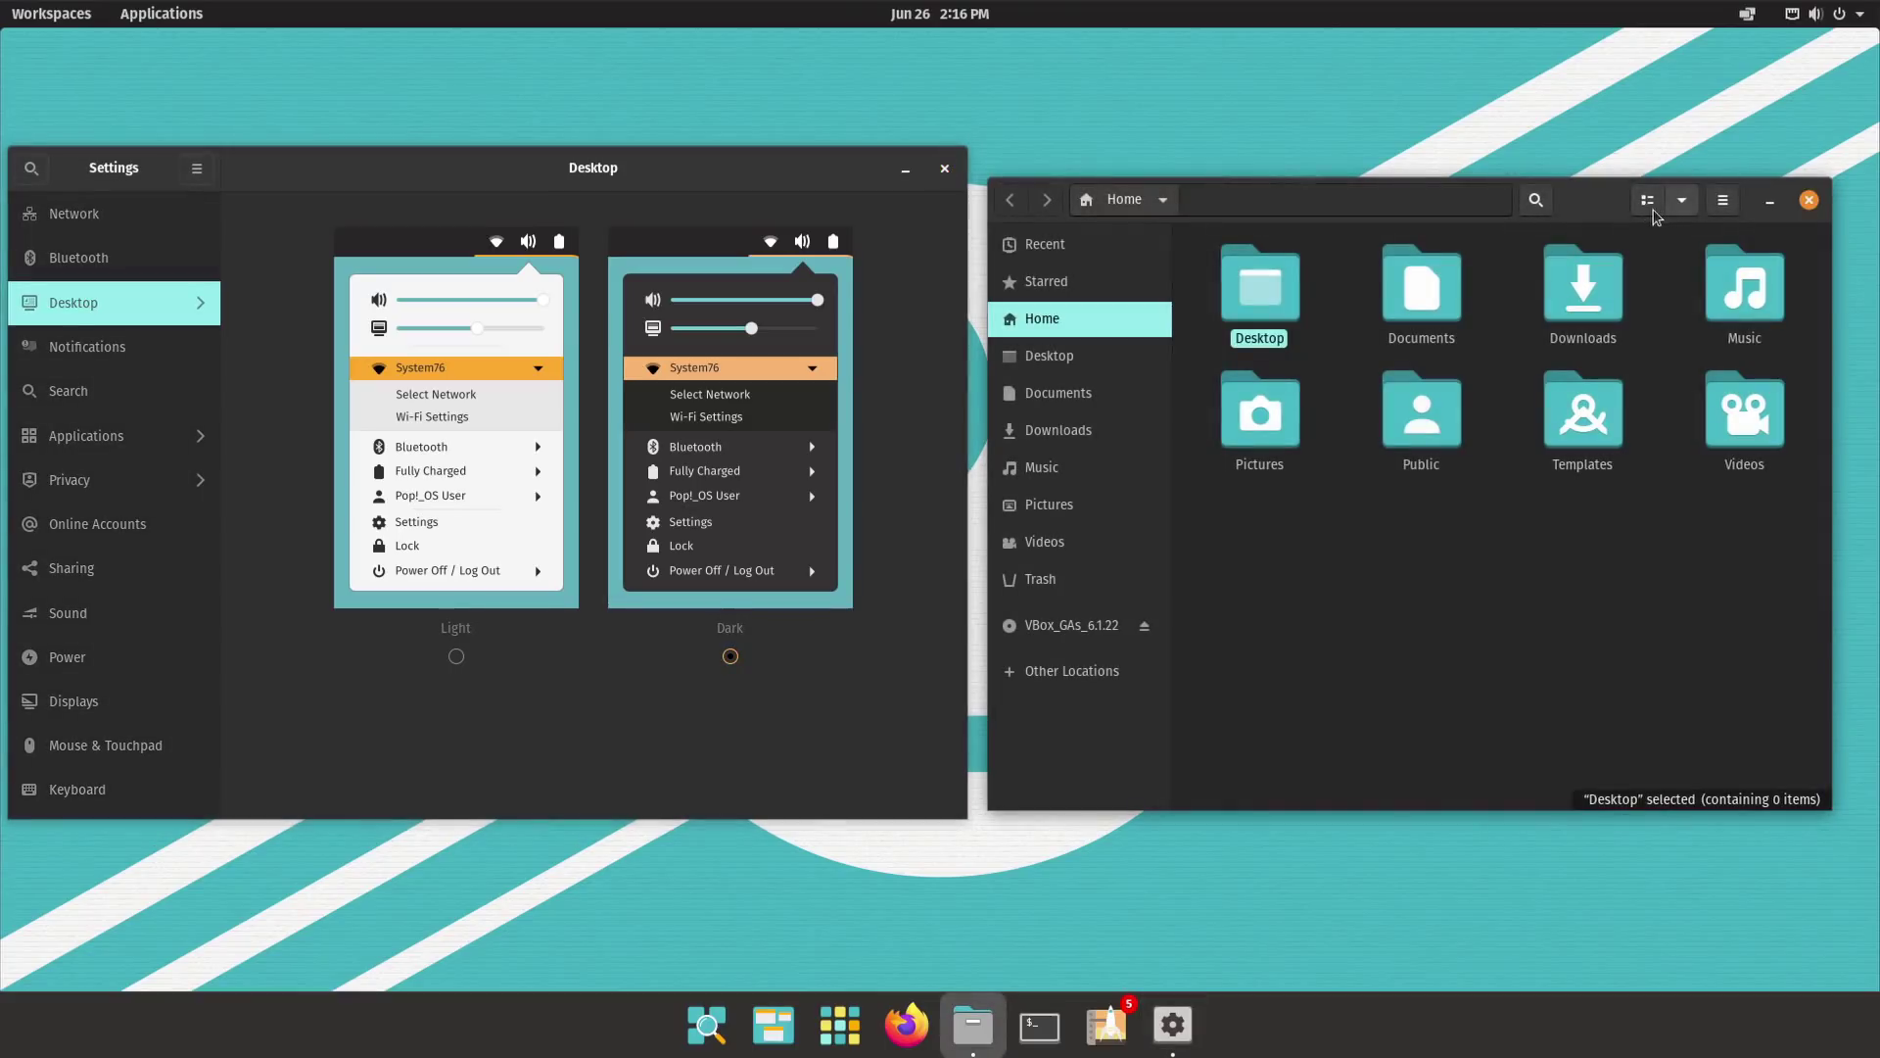
{"action": "left_click", "coordinate": [1683, 200]}
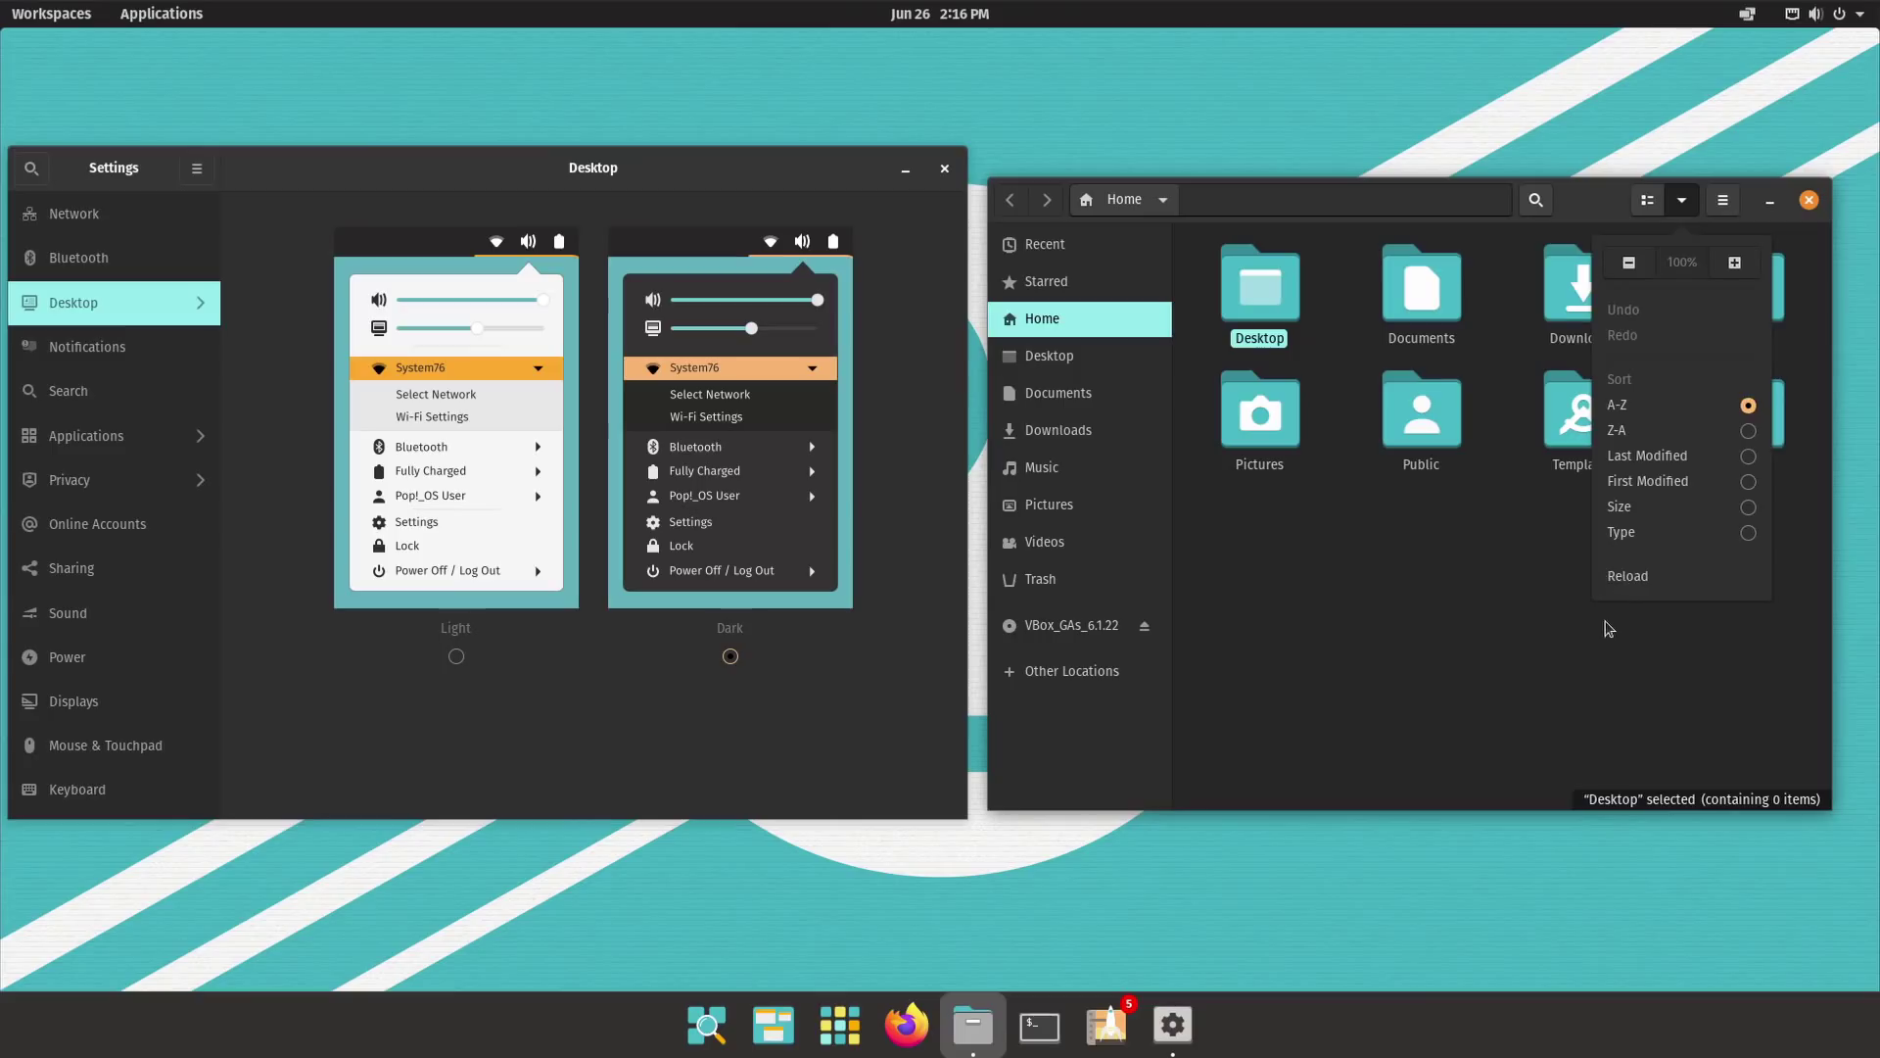
{"action": "key", "text": "super+a"}
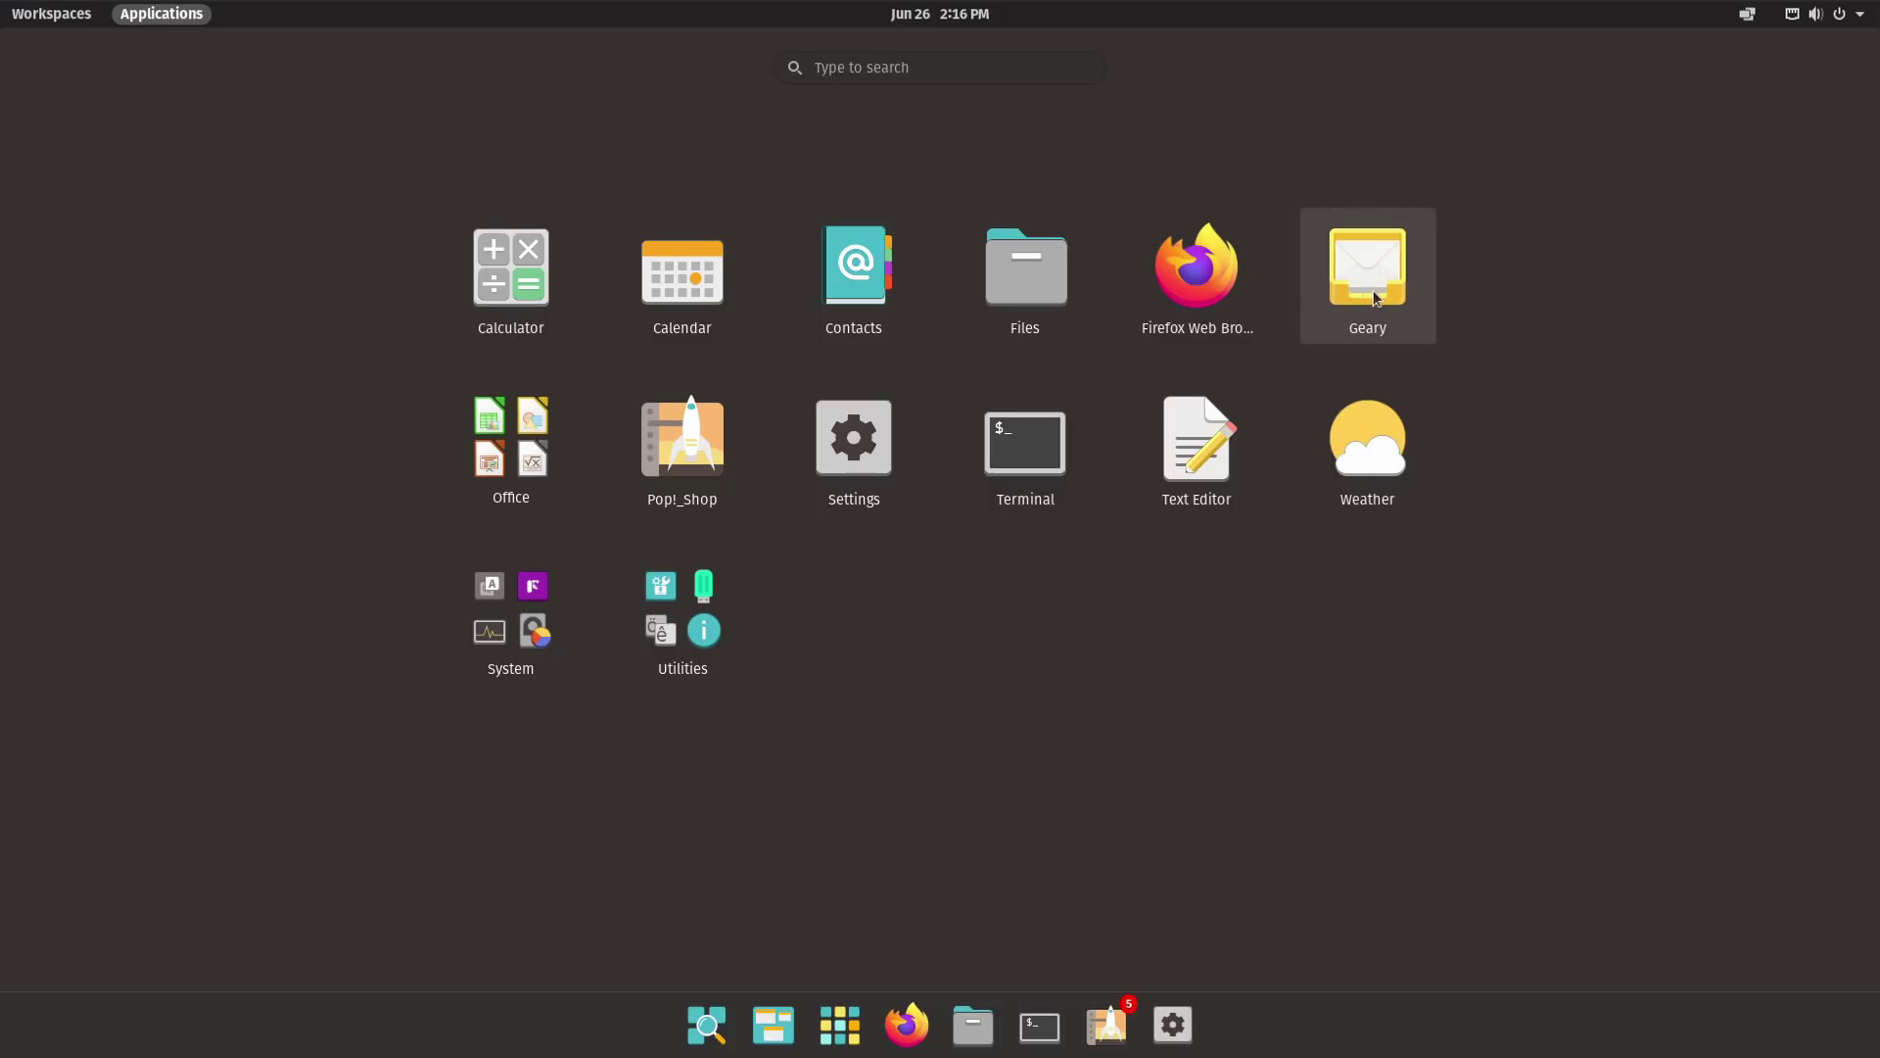
Step: Review the Operating System Updates under Installed, return Home, then open the software sources settings
{"action": "left_click", "coordinate": [496, 427]}
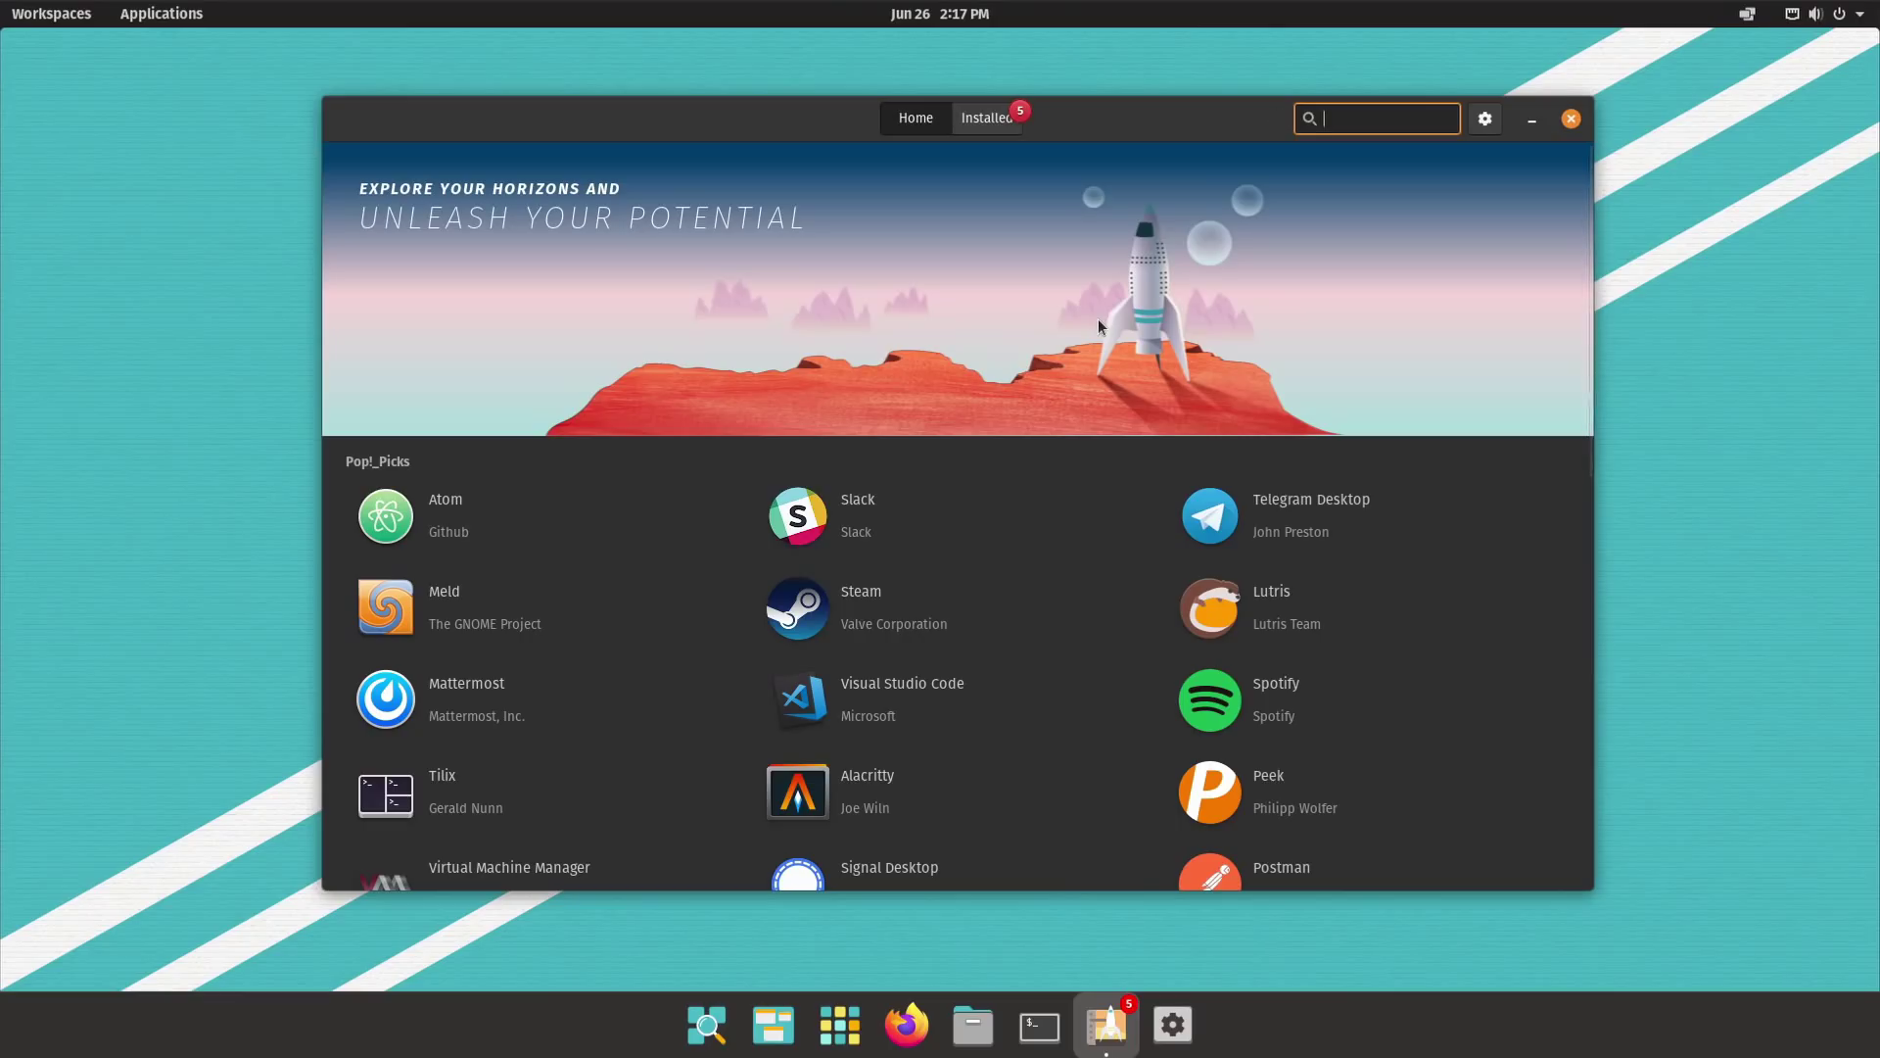
{"action": "left_click", "coordinate": [987, 119]}
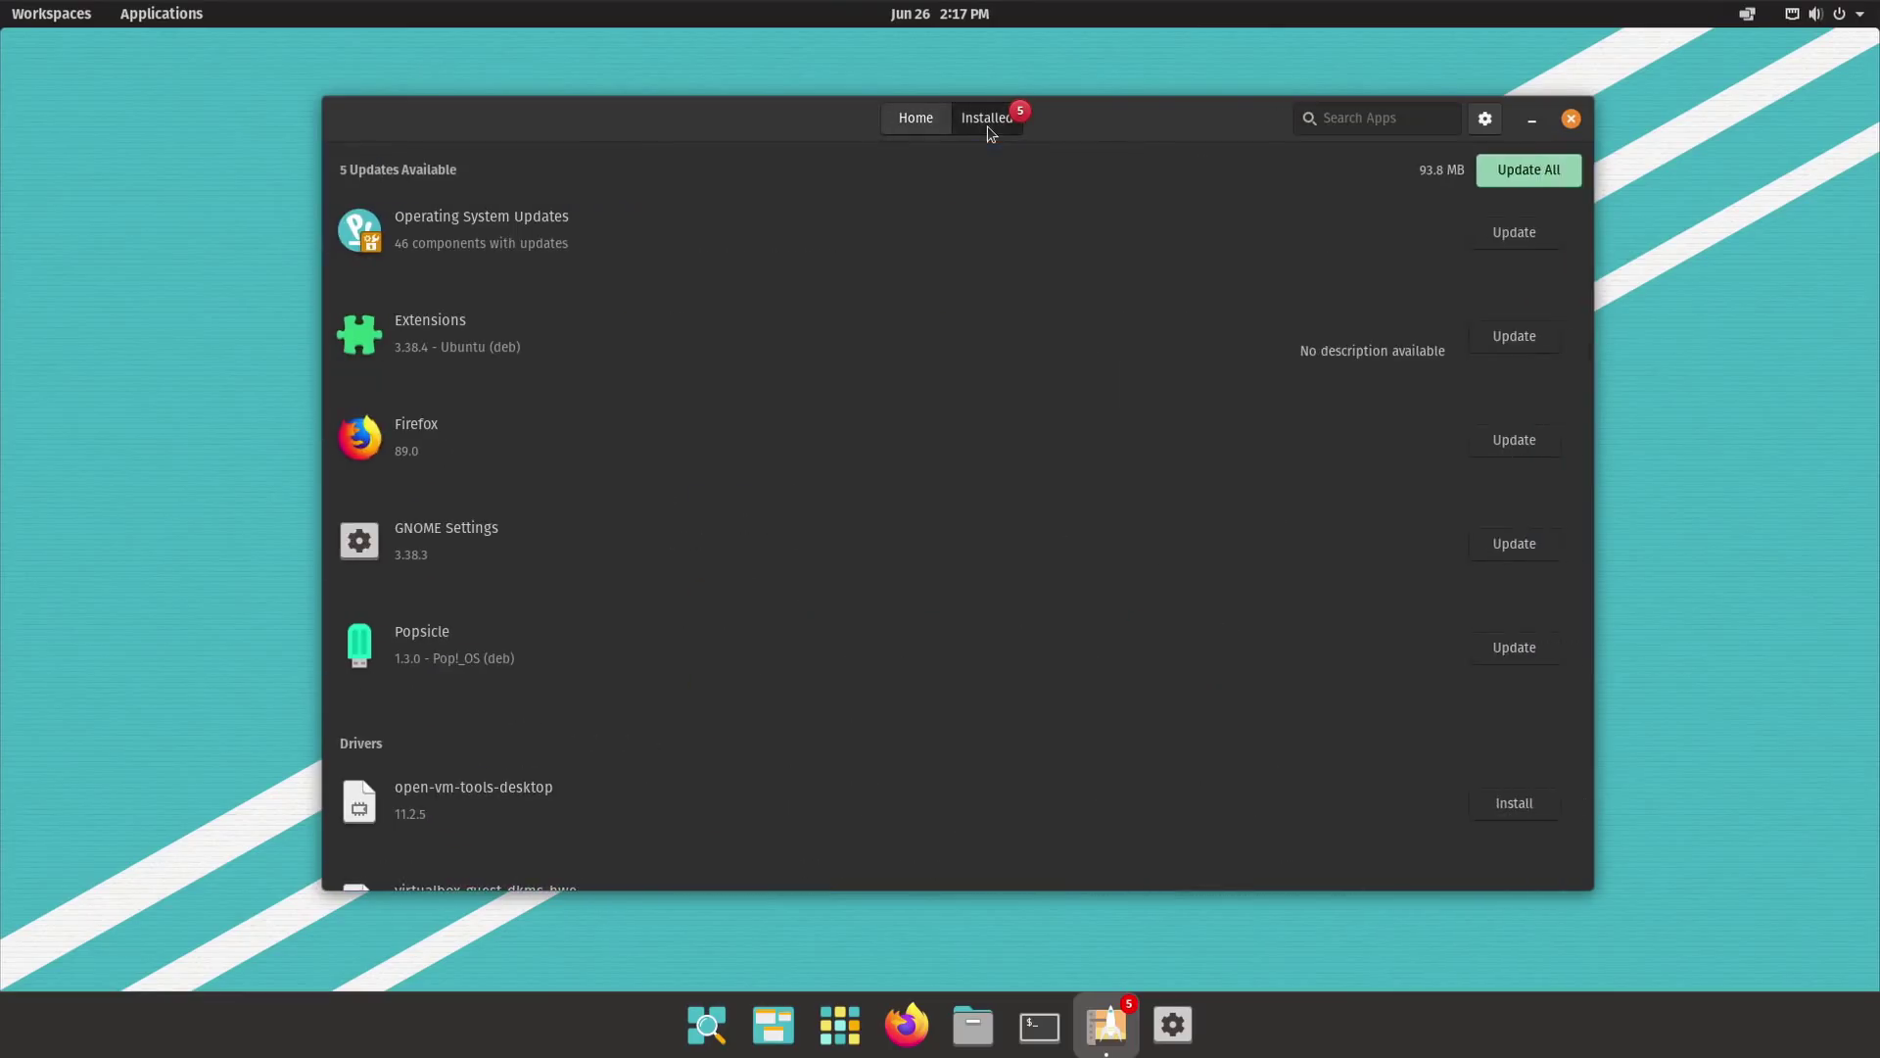
{"action": "left_click", "coordinate": [906, 257]}
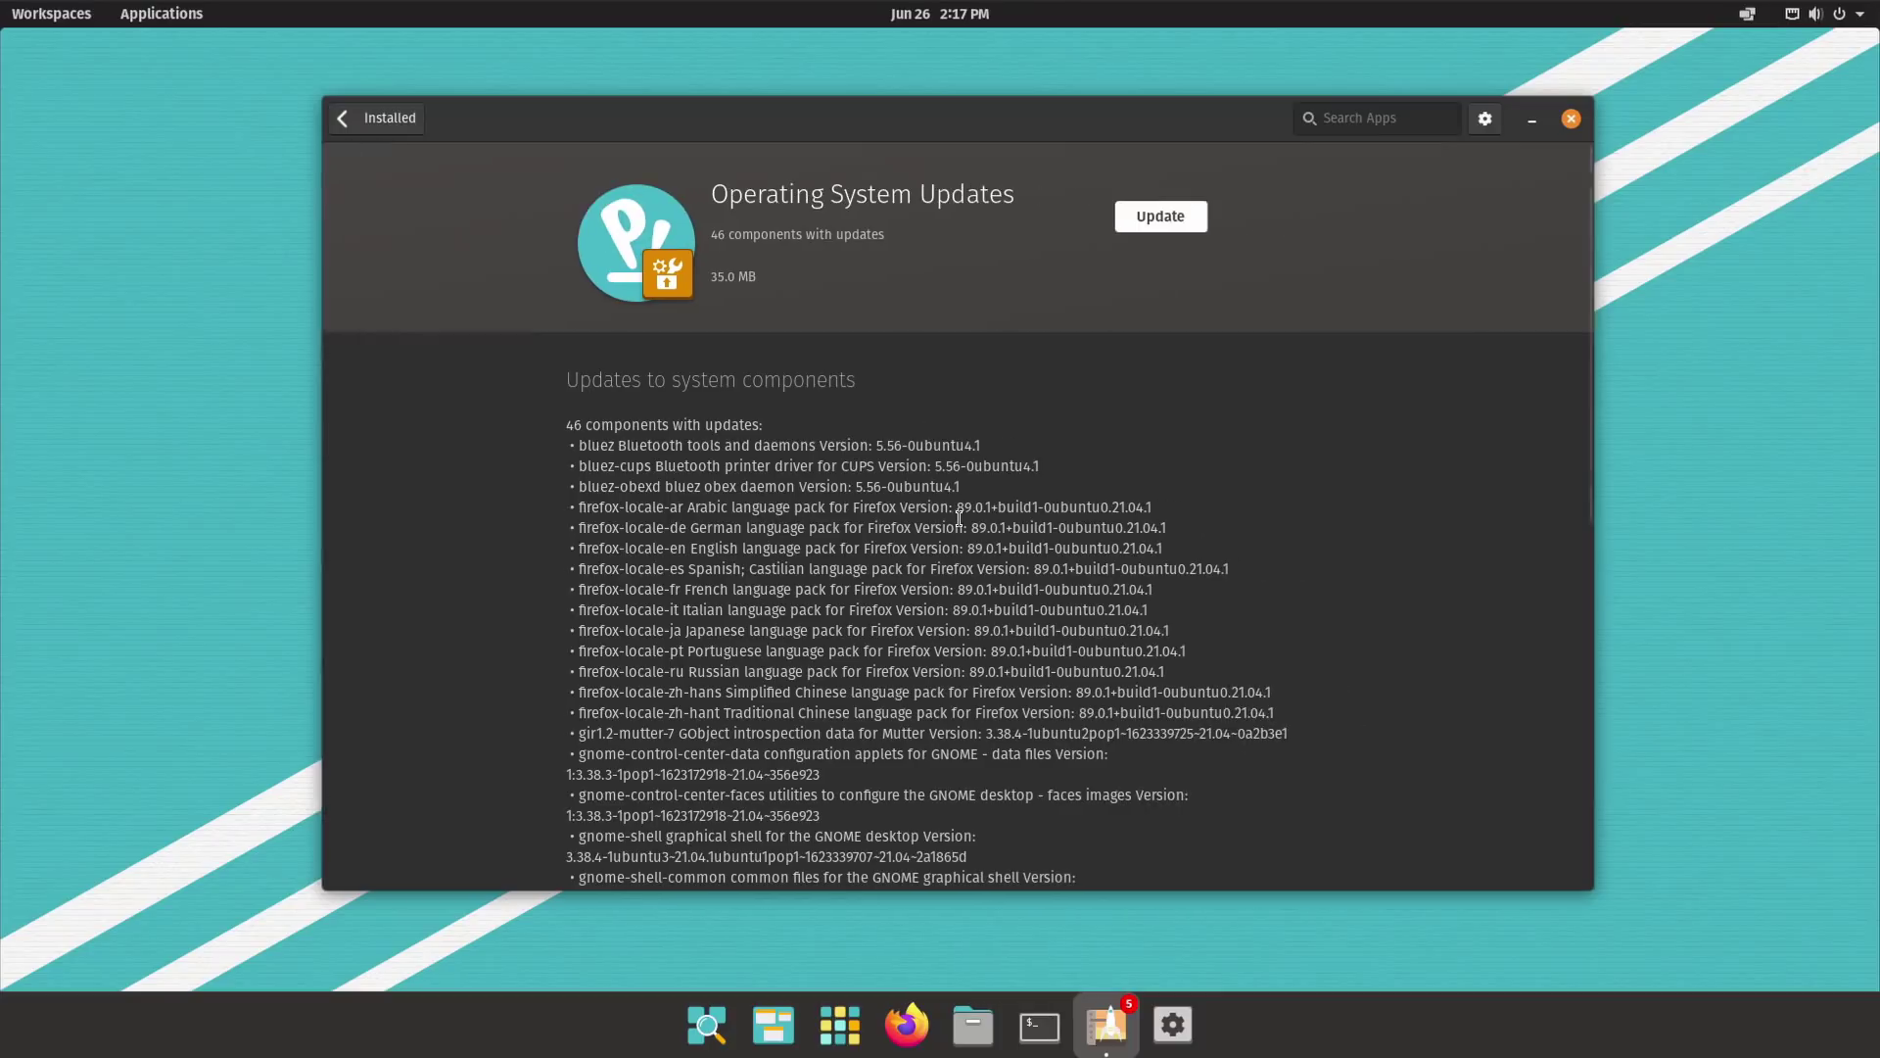
{"action": "scroll", "coordinate": [959, 519], "scroll_direction": "down", "scroll_amount": 5}
{"action": "scroll", "coordinate": [959, 519], "scroll_direction": "down", "scroll_amount": 5}
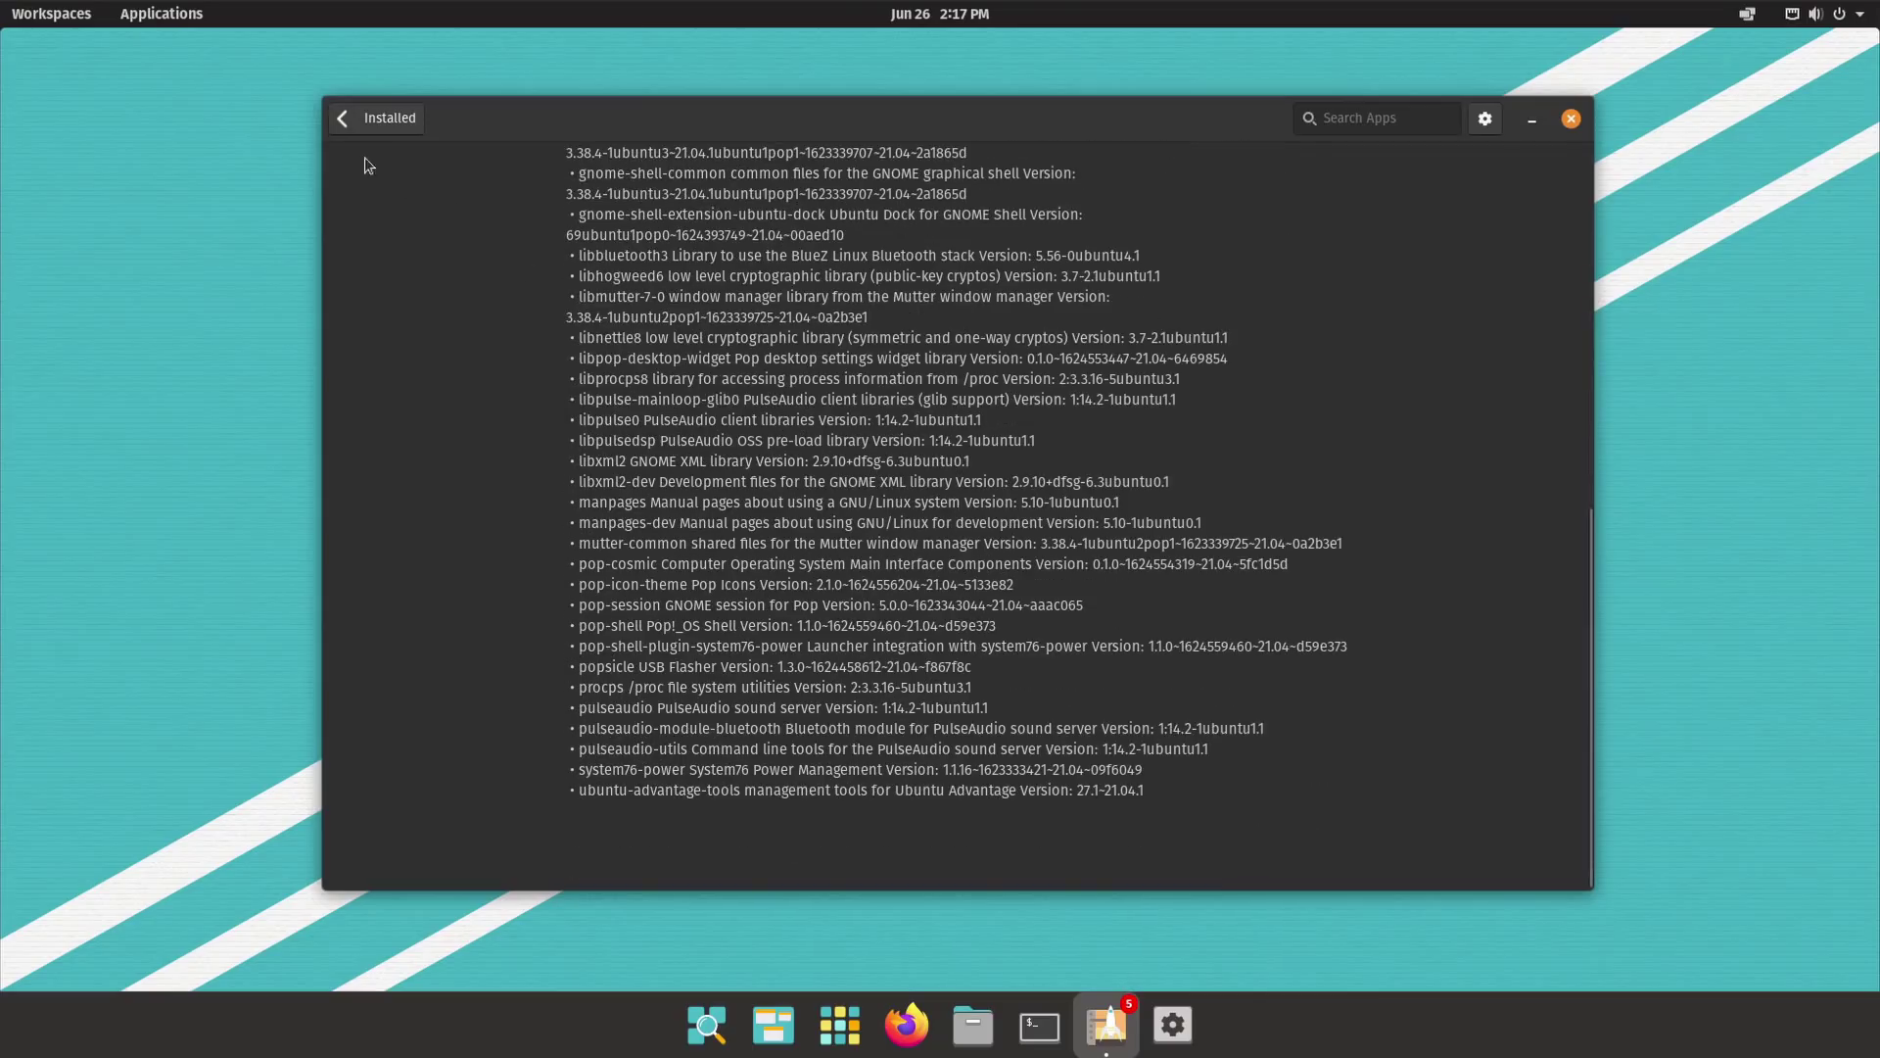
{"action": "left_click", "coordinate": [373, 119]}
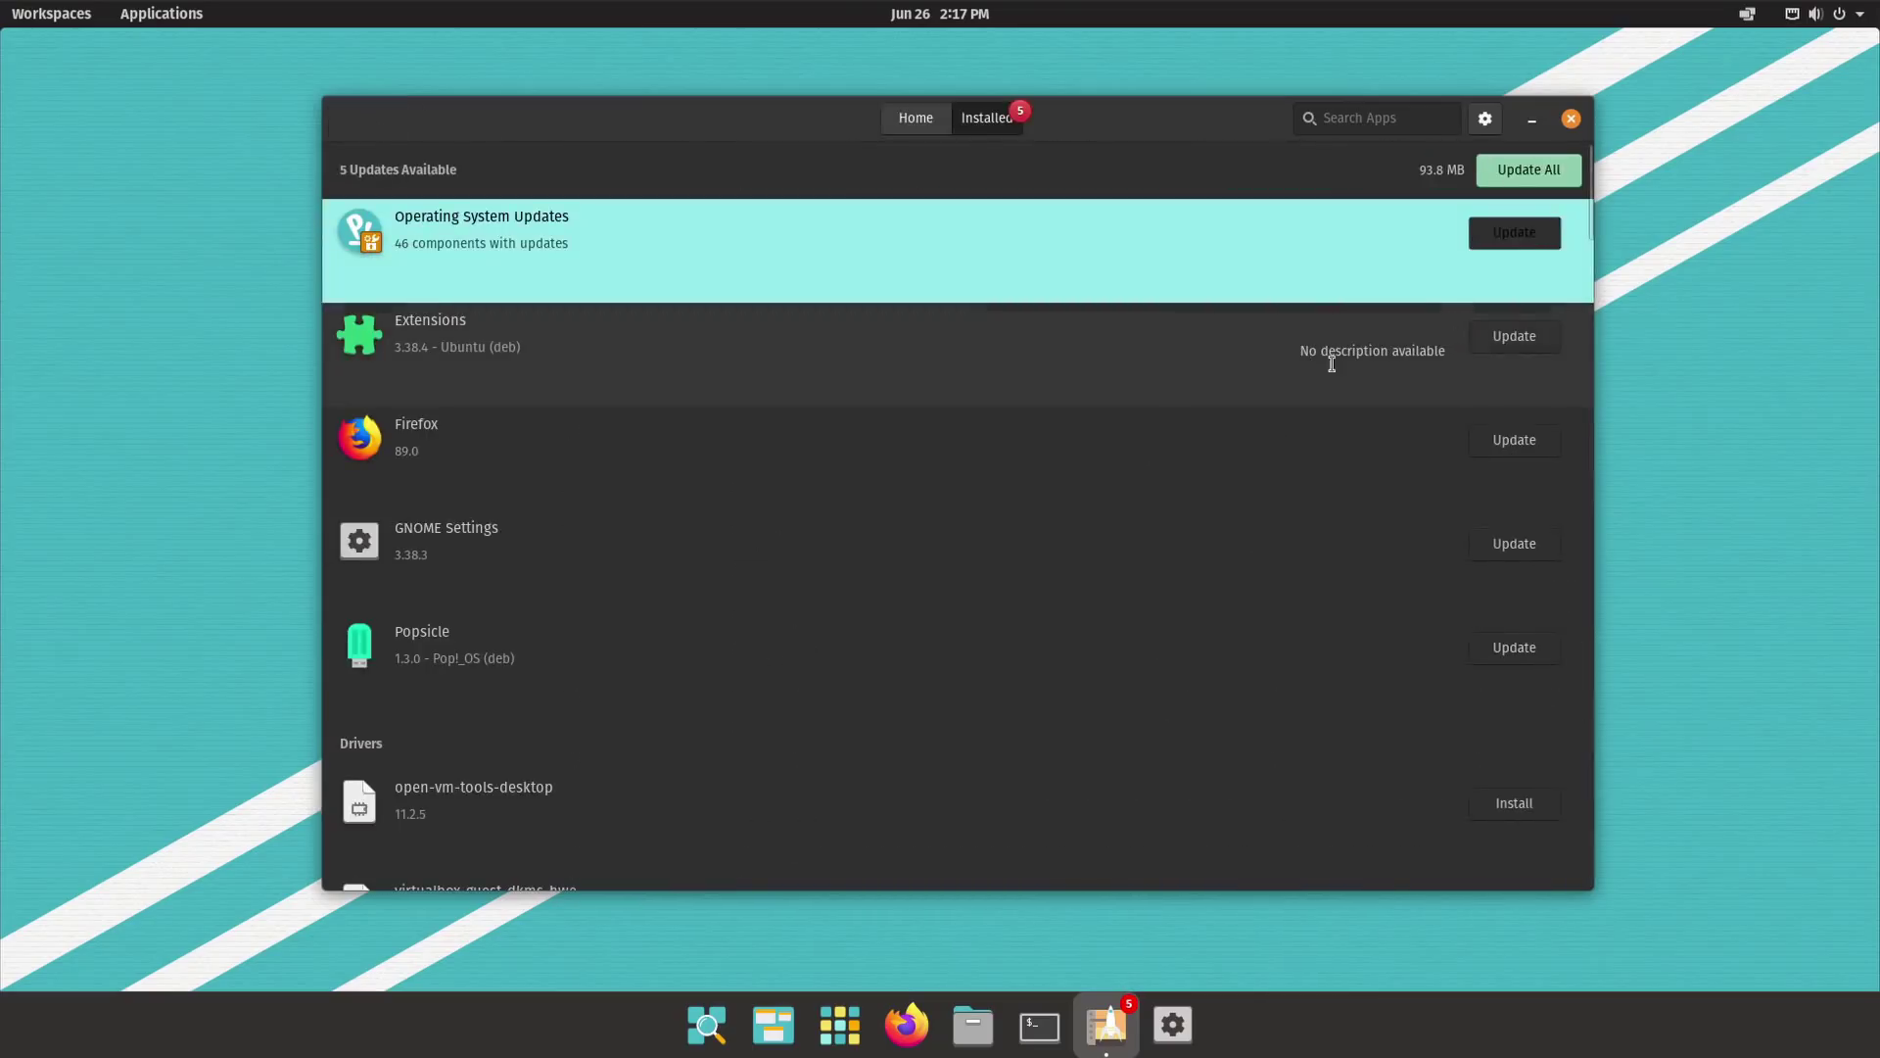
{"action": "left_click", "coordinate": [916, 118]}
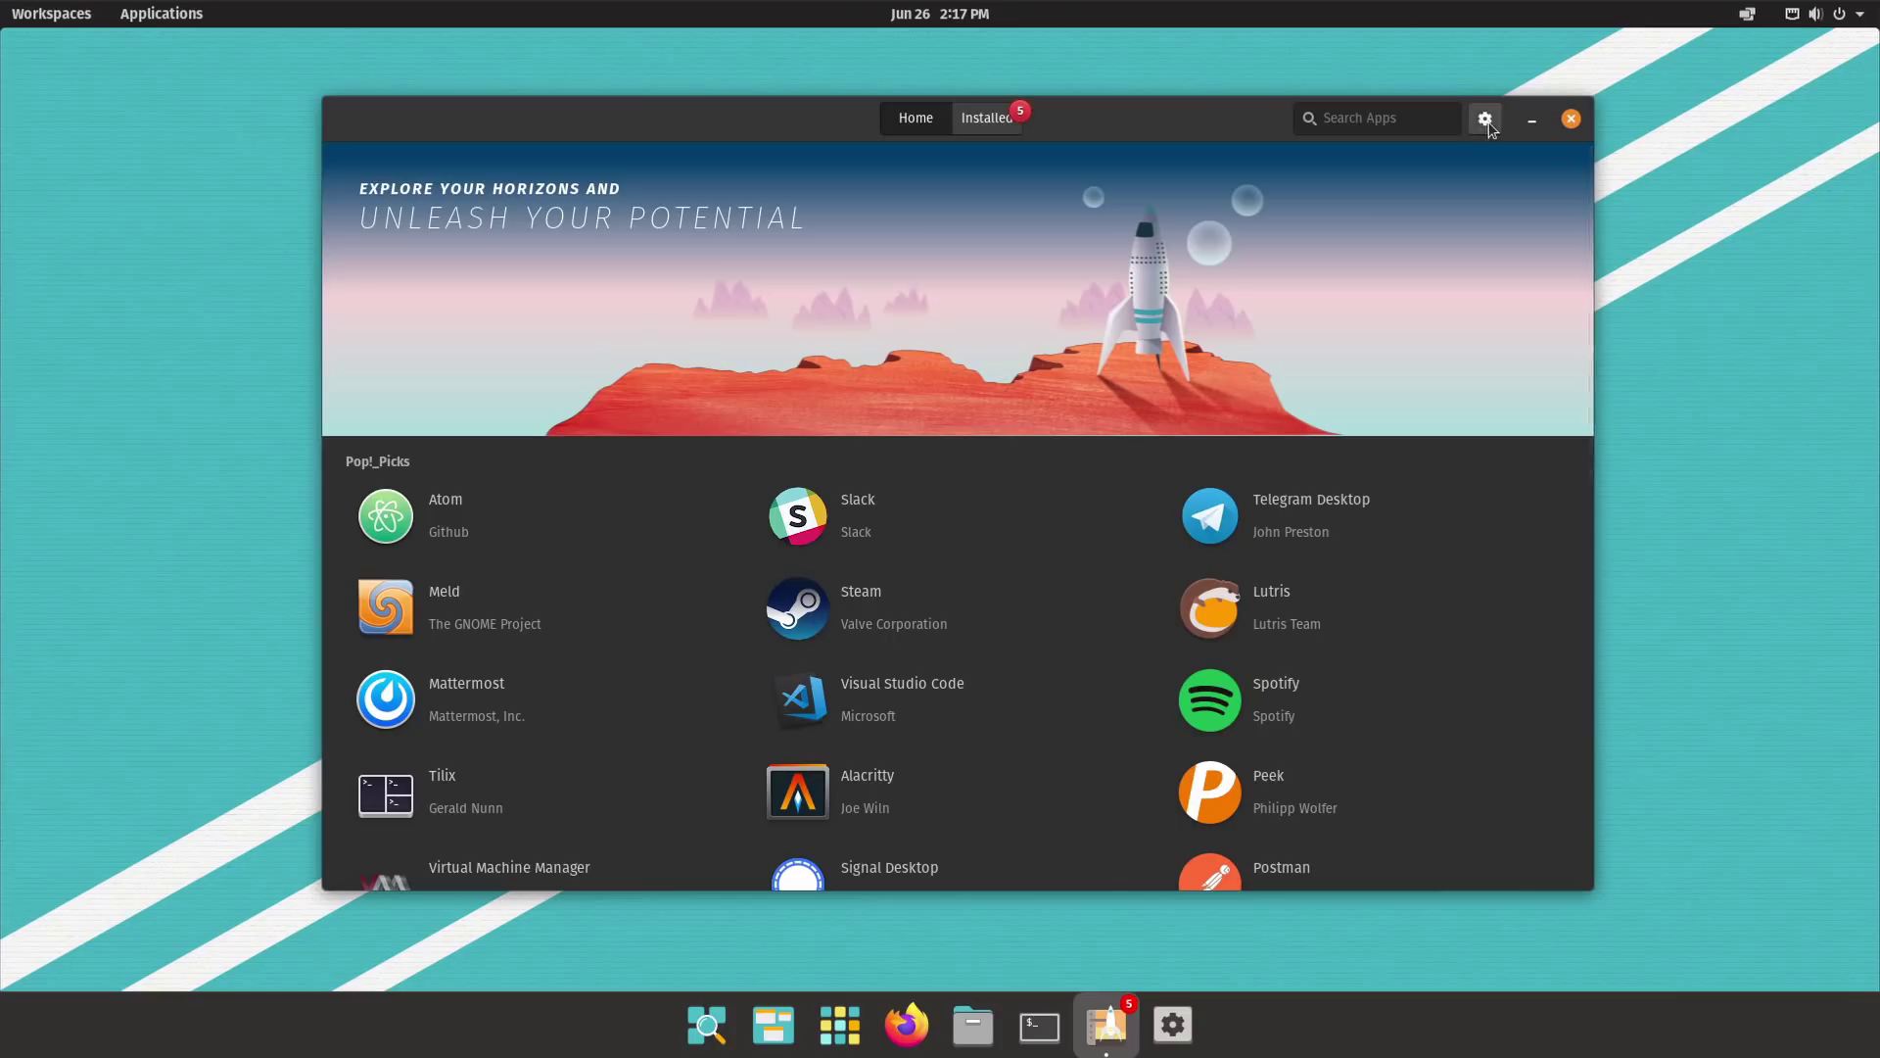
{"action": "left_click", "coordinate": [1484, 119]}
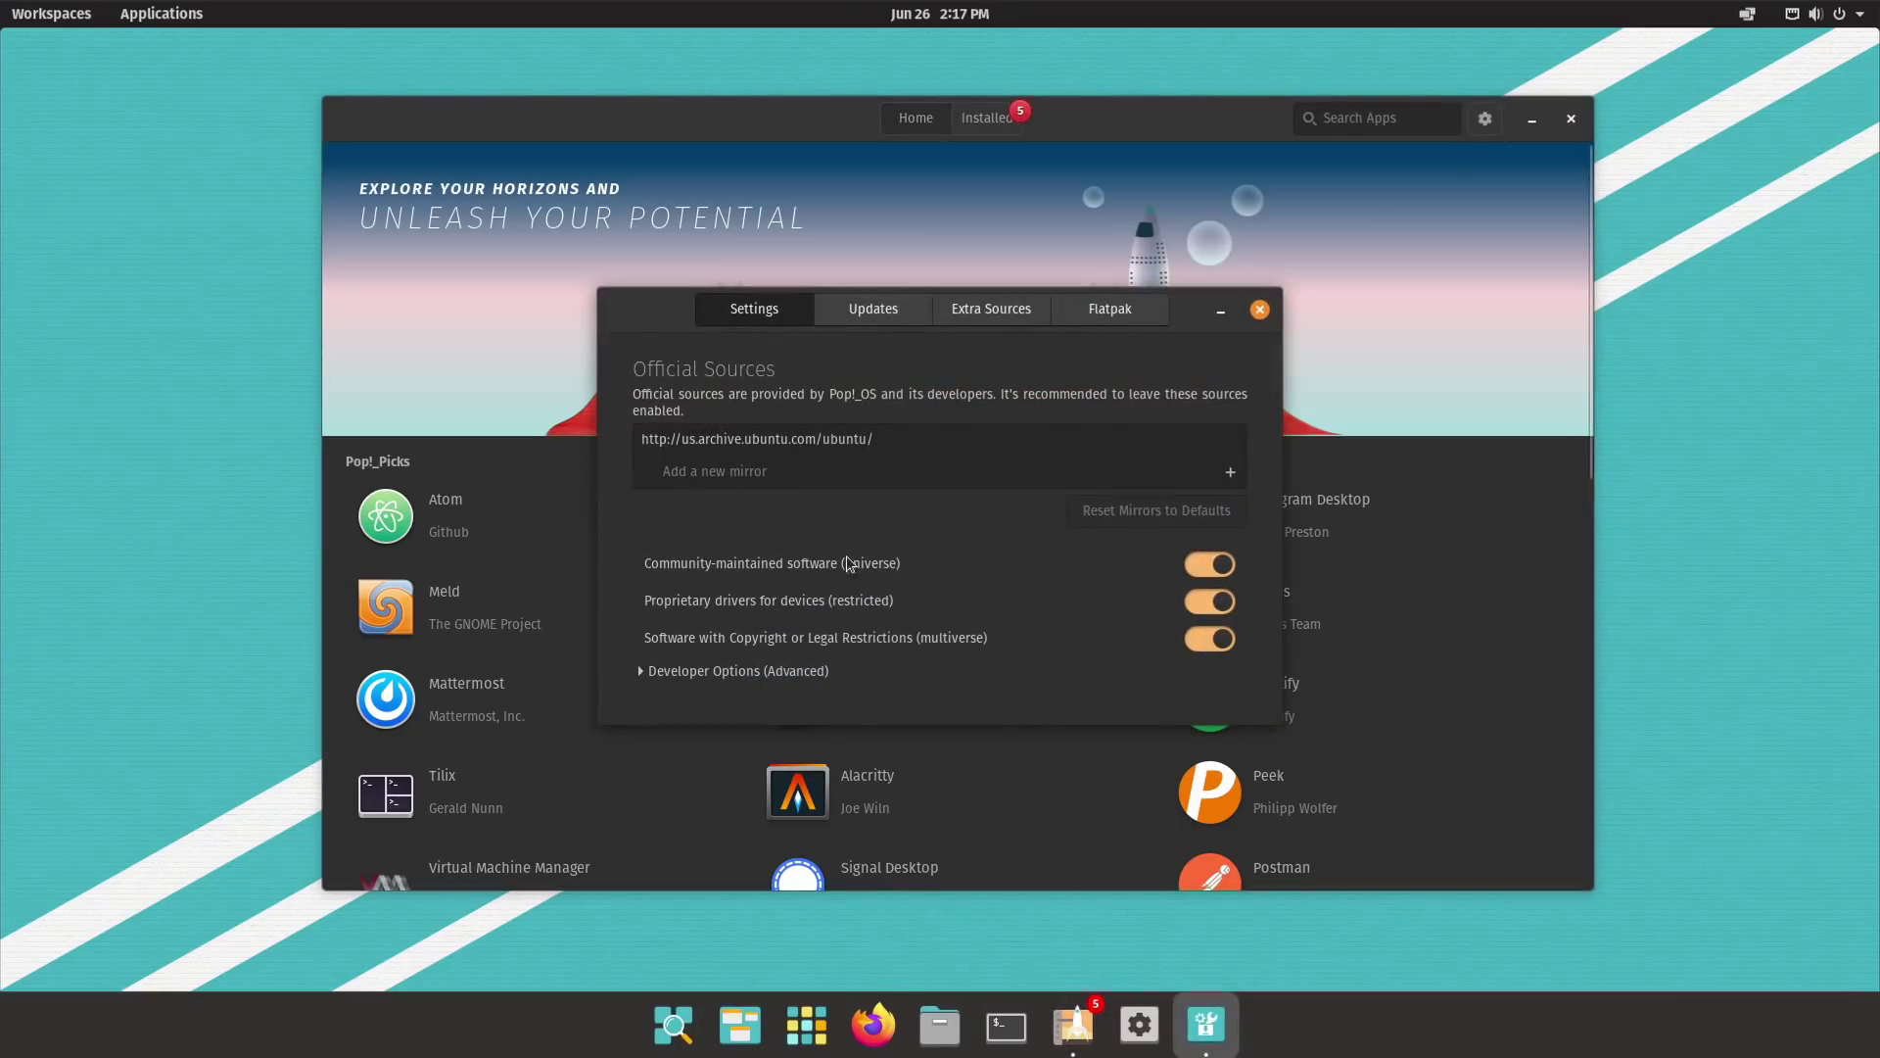
Step: Toggle the advanced developer options and view the Updates and Extra Sources tabs
{"action": "left_click", "coordinate": [749, 676]}
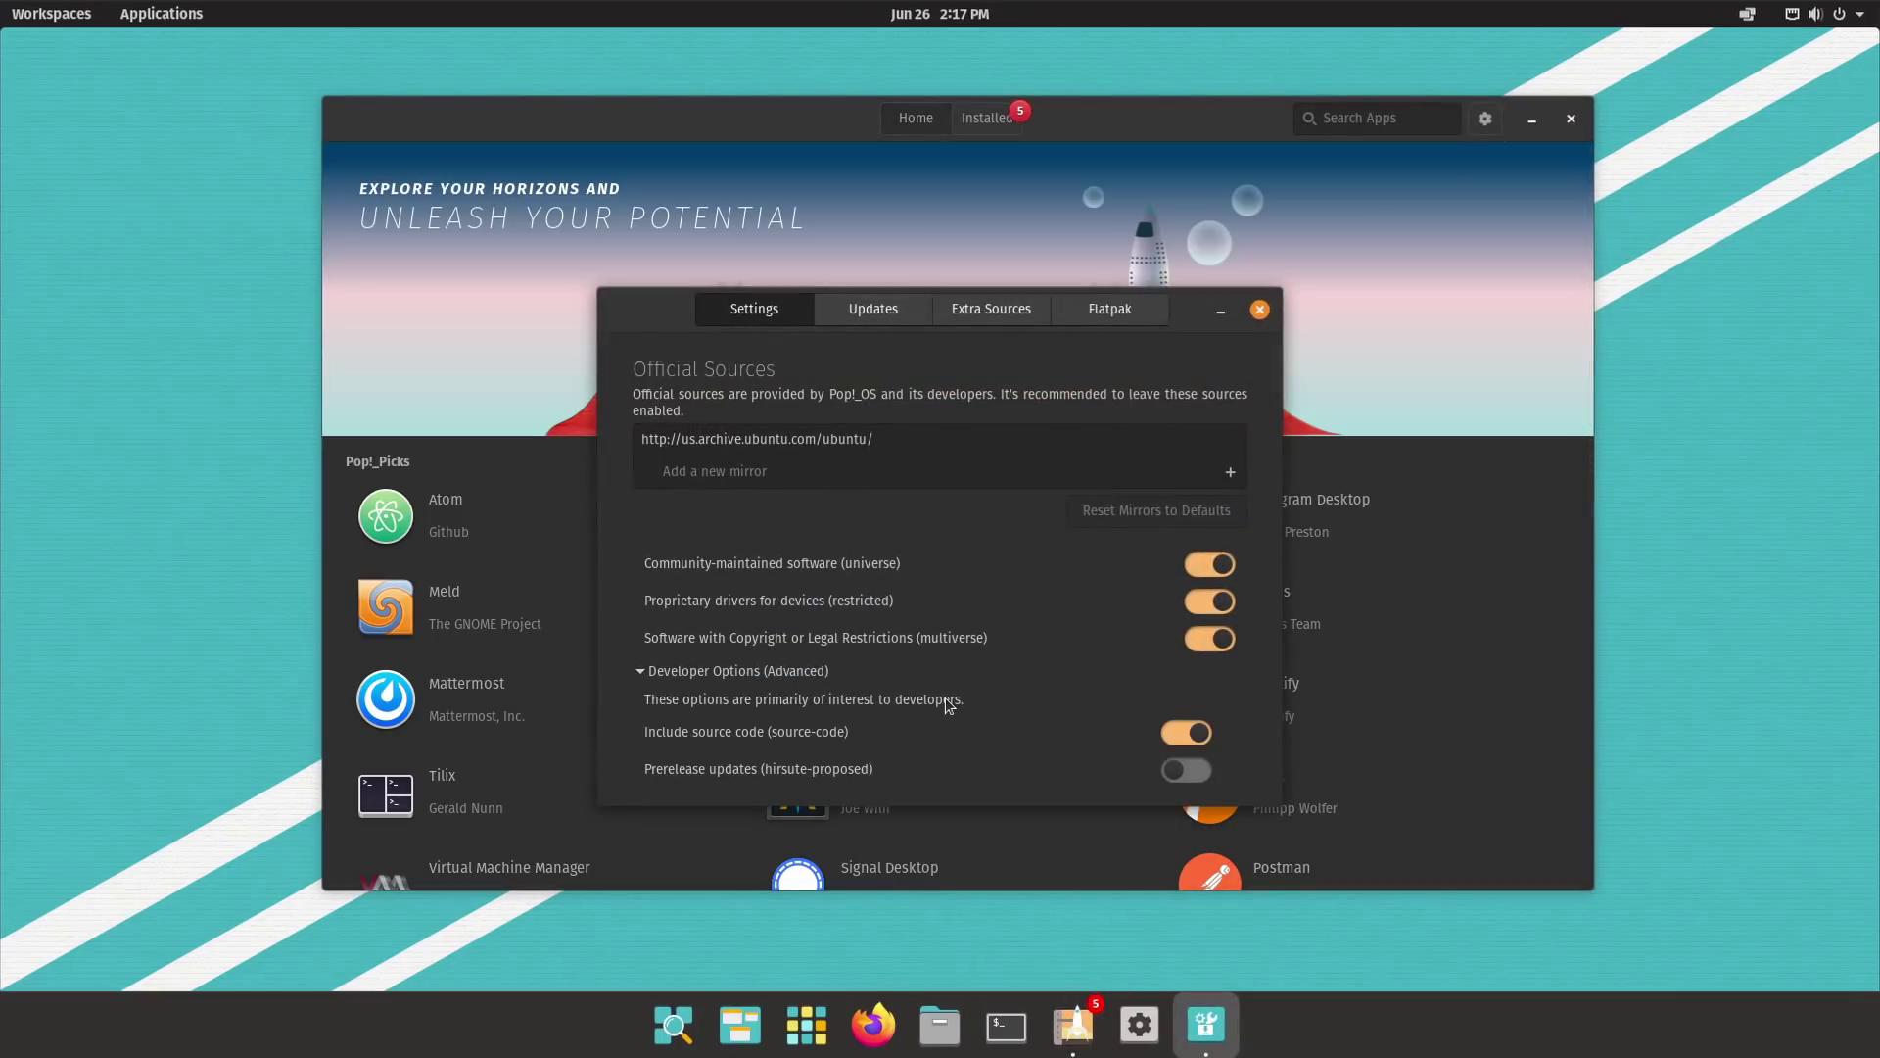
{"action": "left_click", "coordinate": [713, 669]}
{"action": "left_click", "coordinate": [851, 311]}
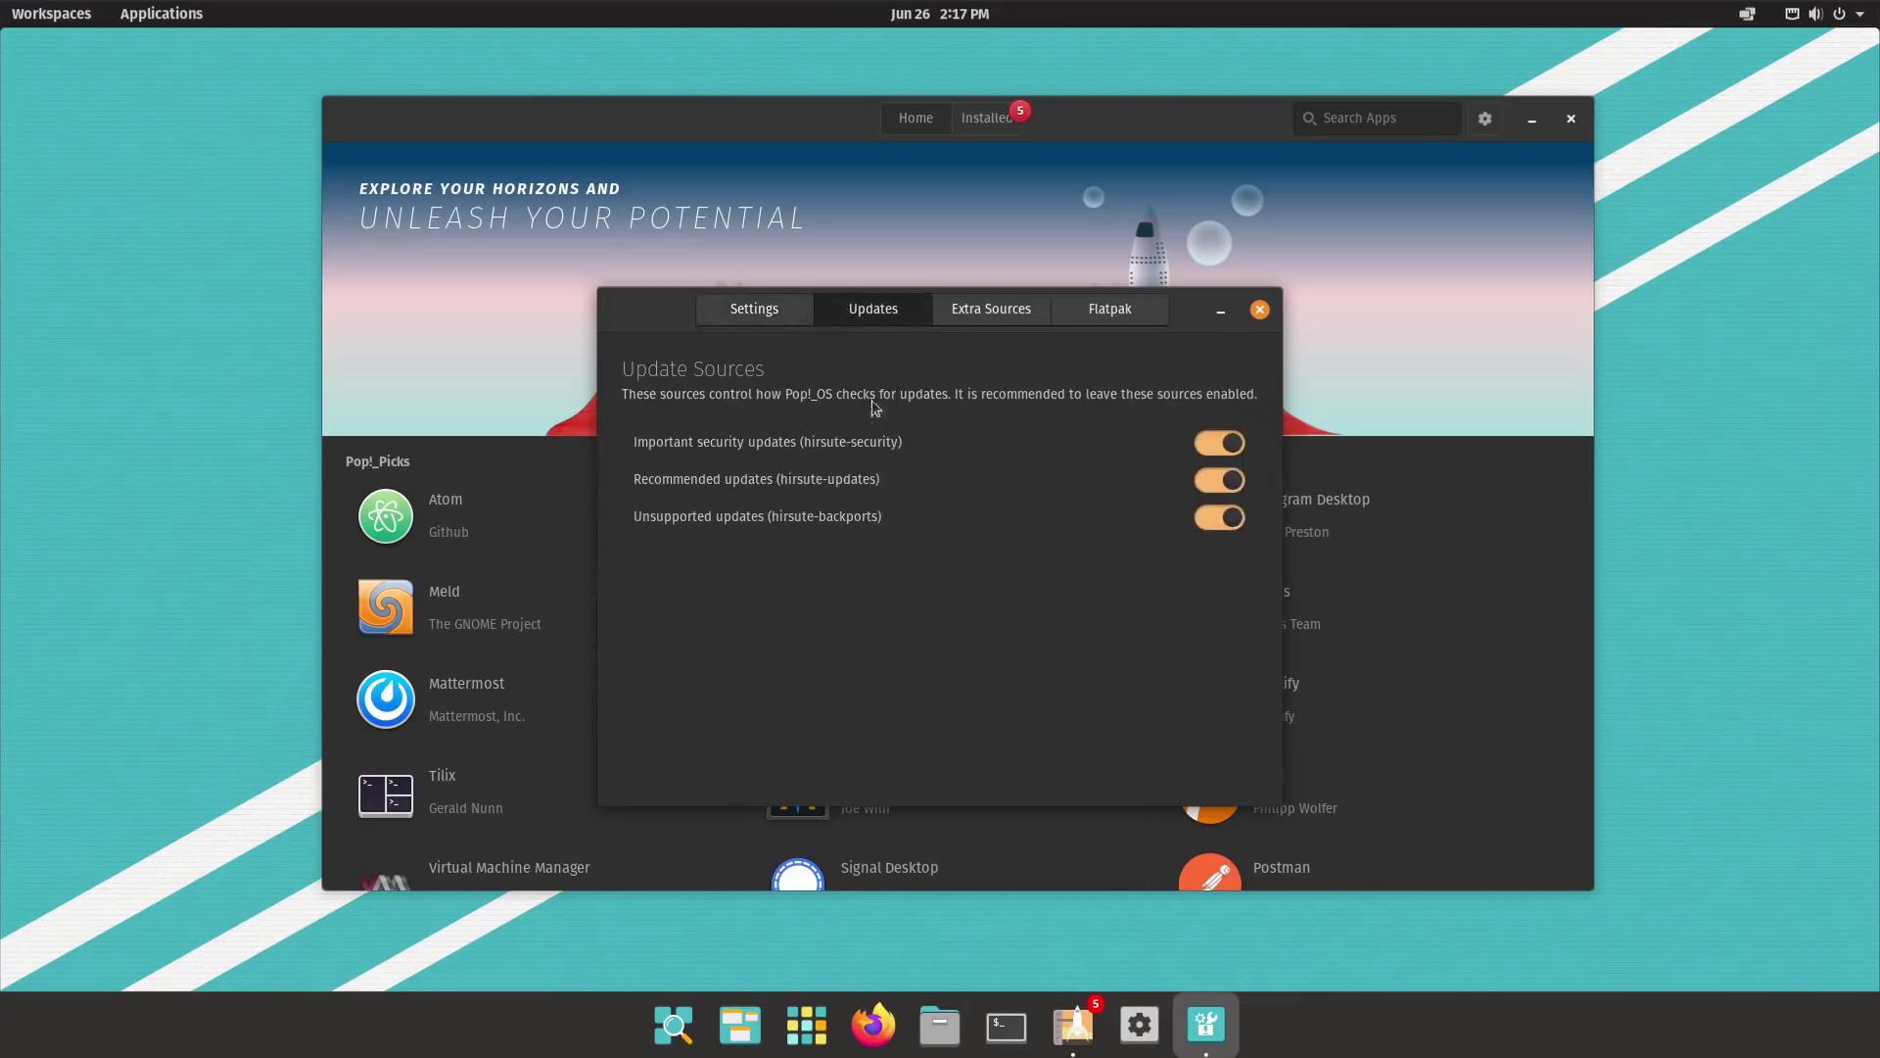
{"action": "left_click", "coordinate": [1000, 312]}
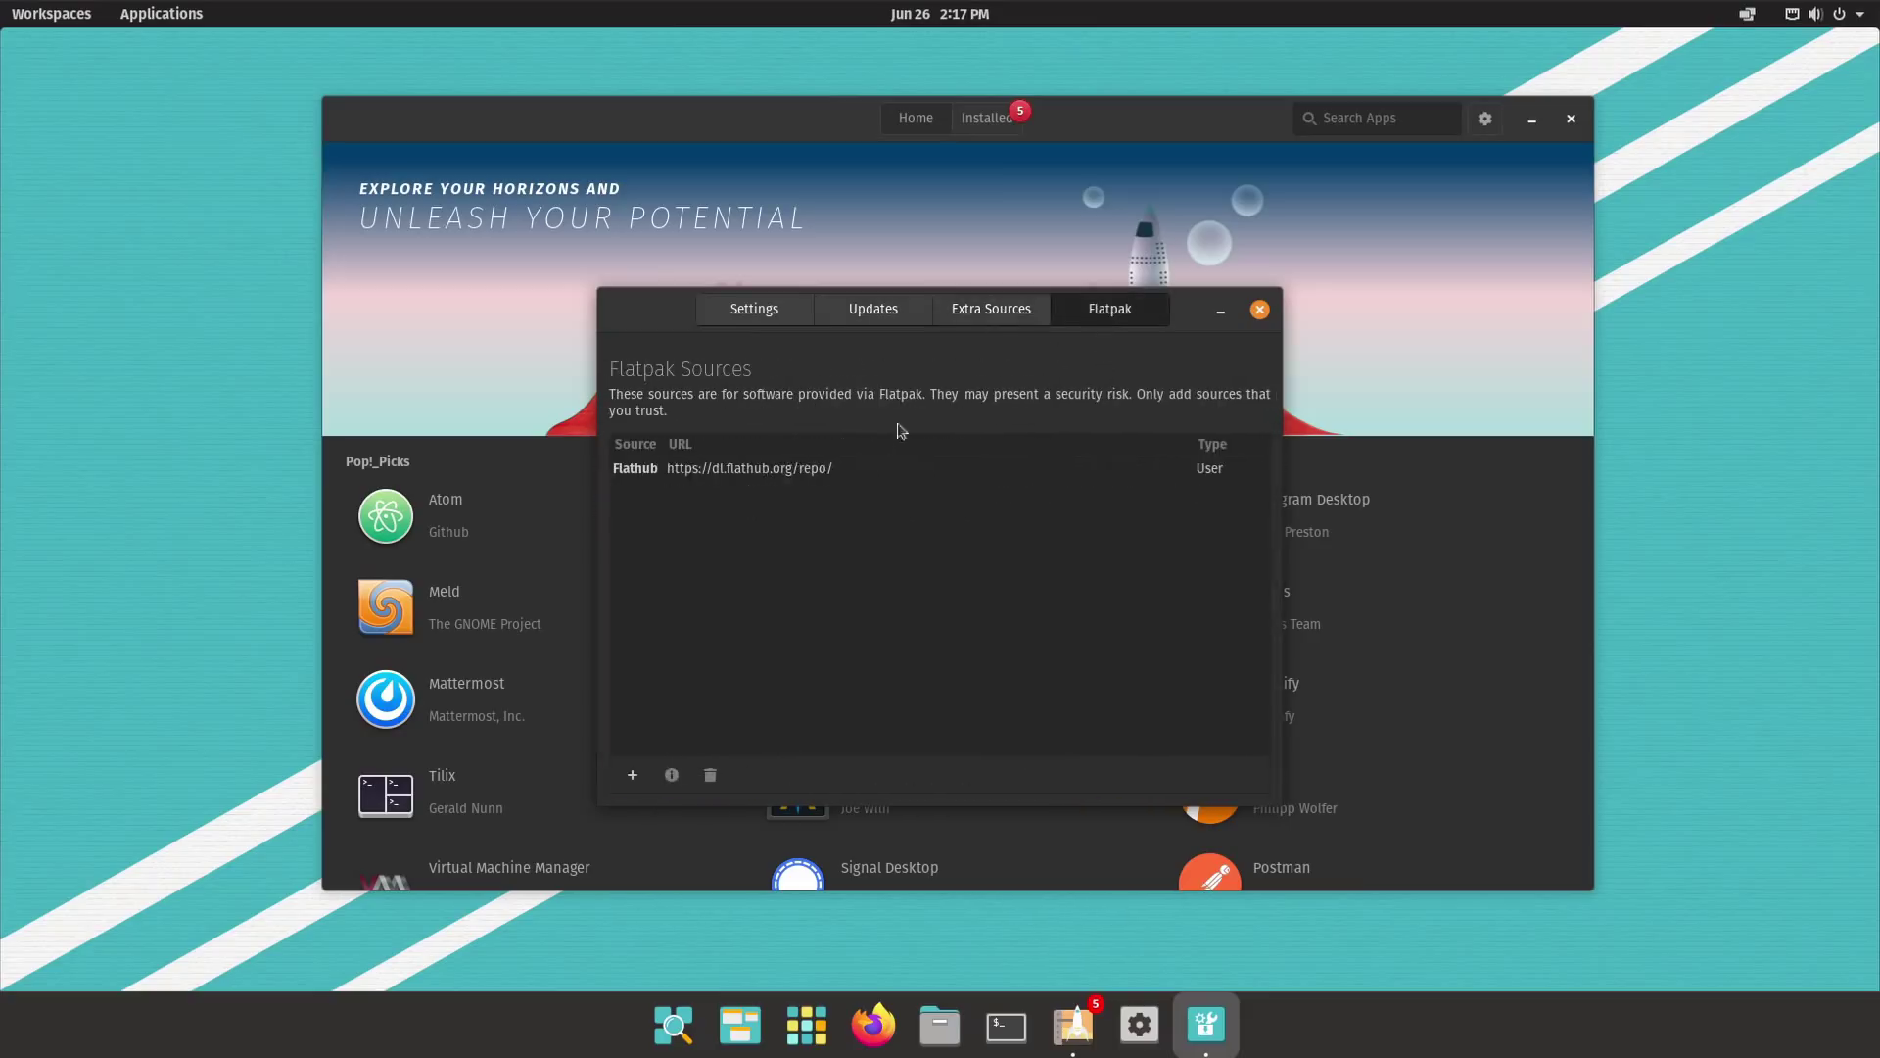
Step: Select Flathub, cancel adding a source, close the dialog, and open Slack's page
{"action": "left_click", "coordinate": [760, 472]}
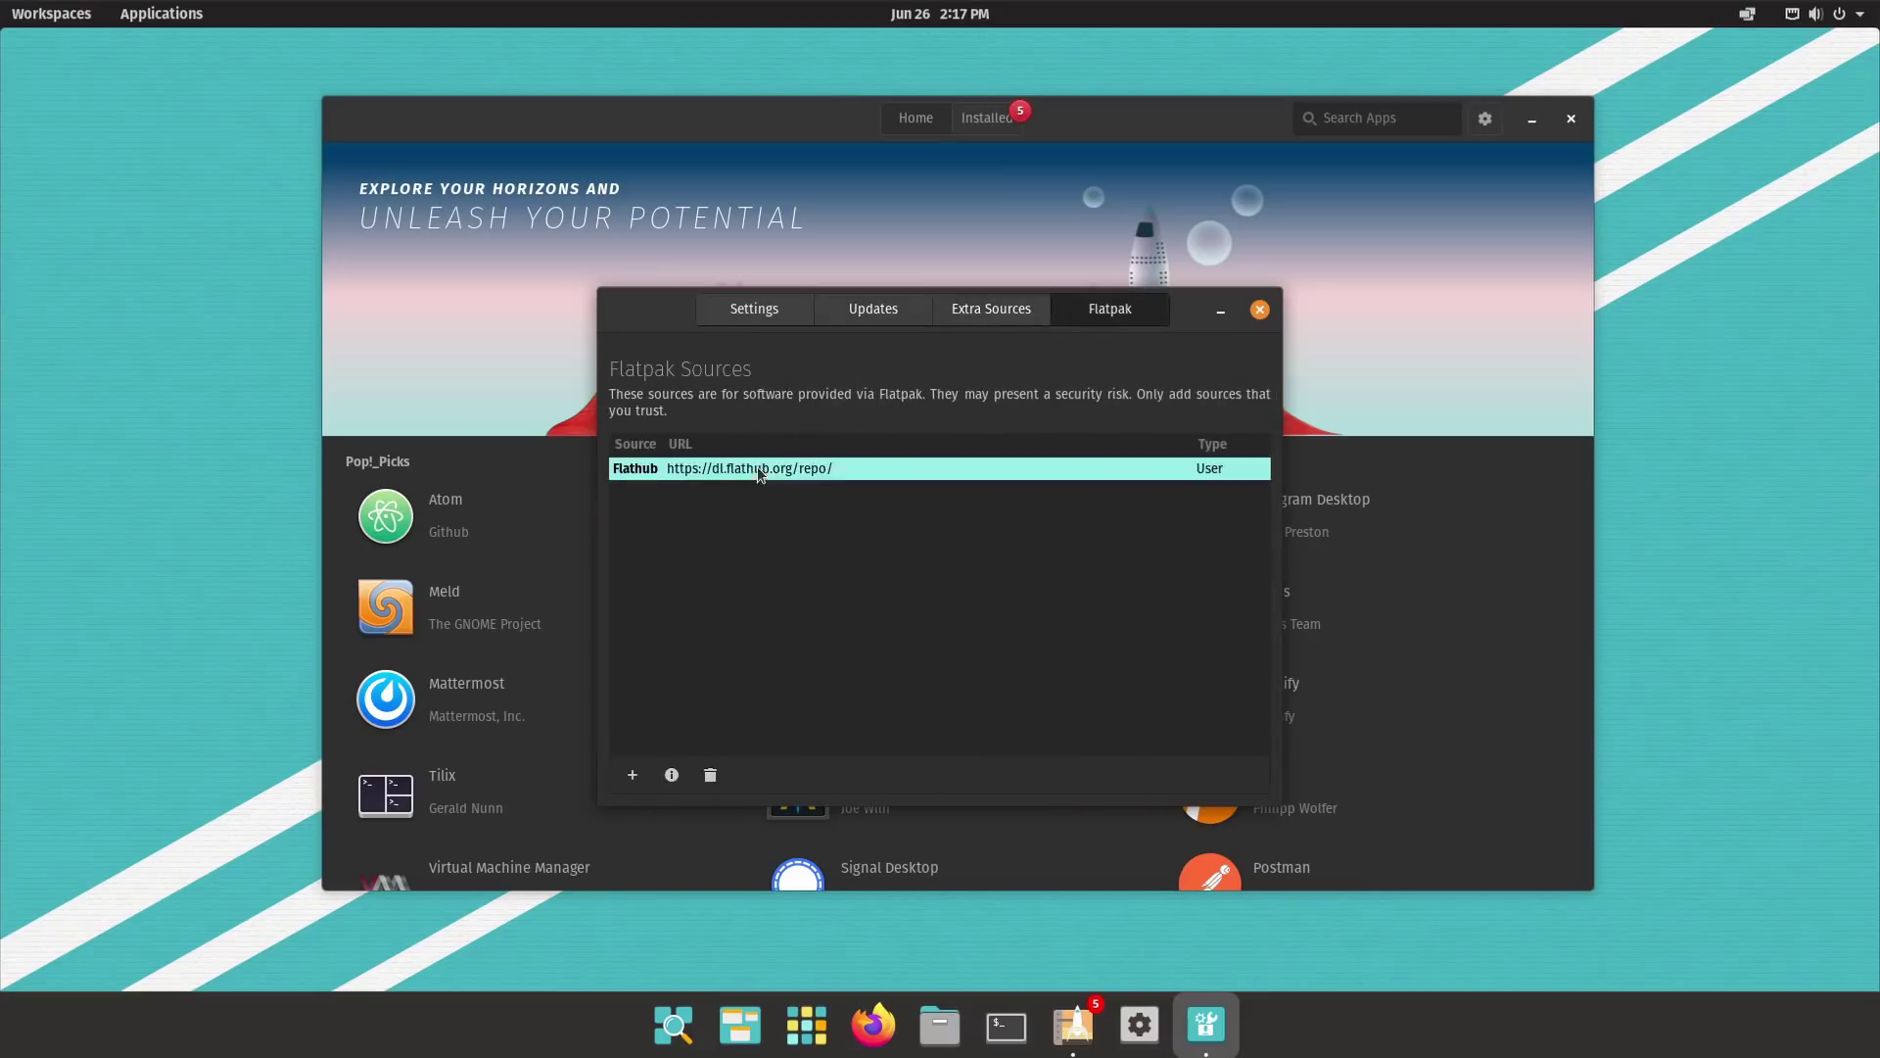
{"action": "left_click", "coordinate": [631, 775]}
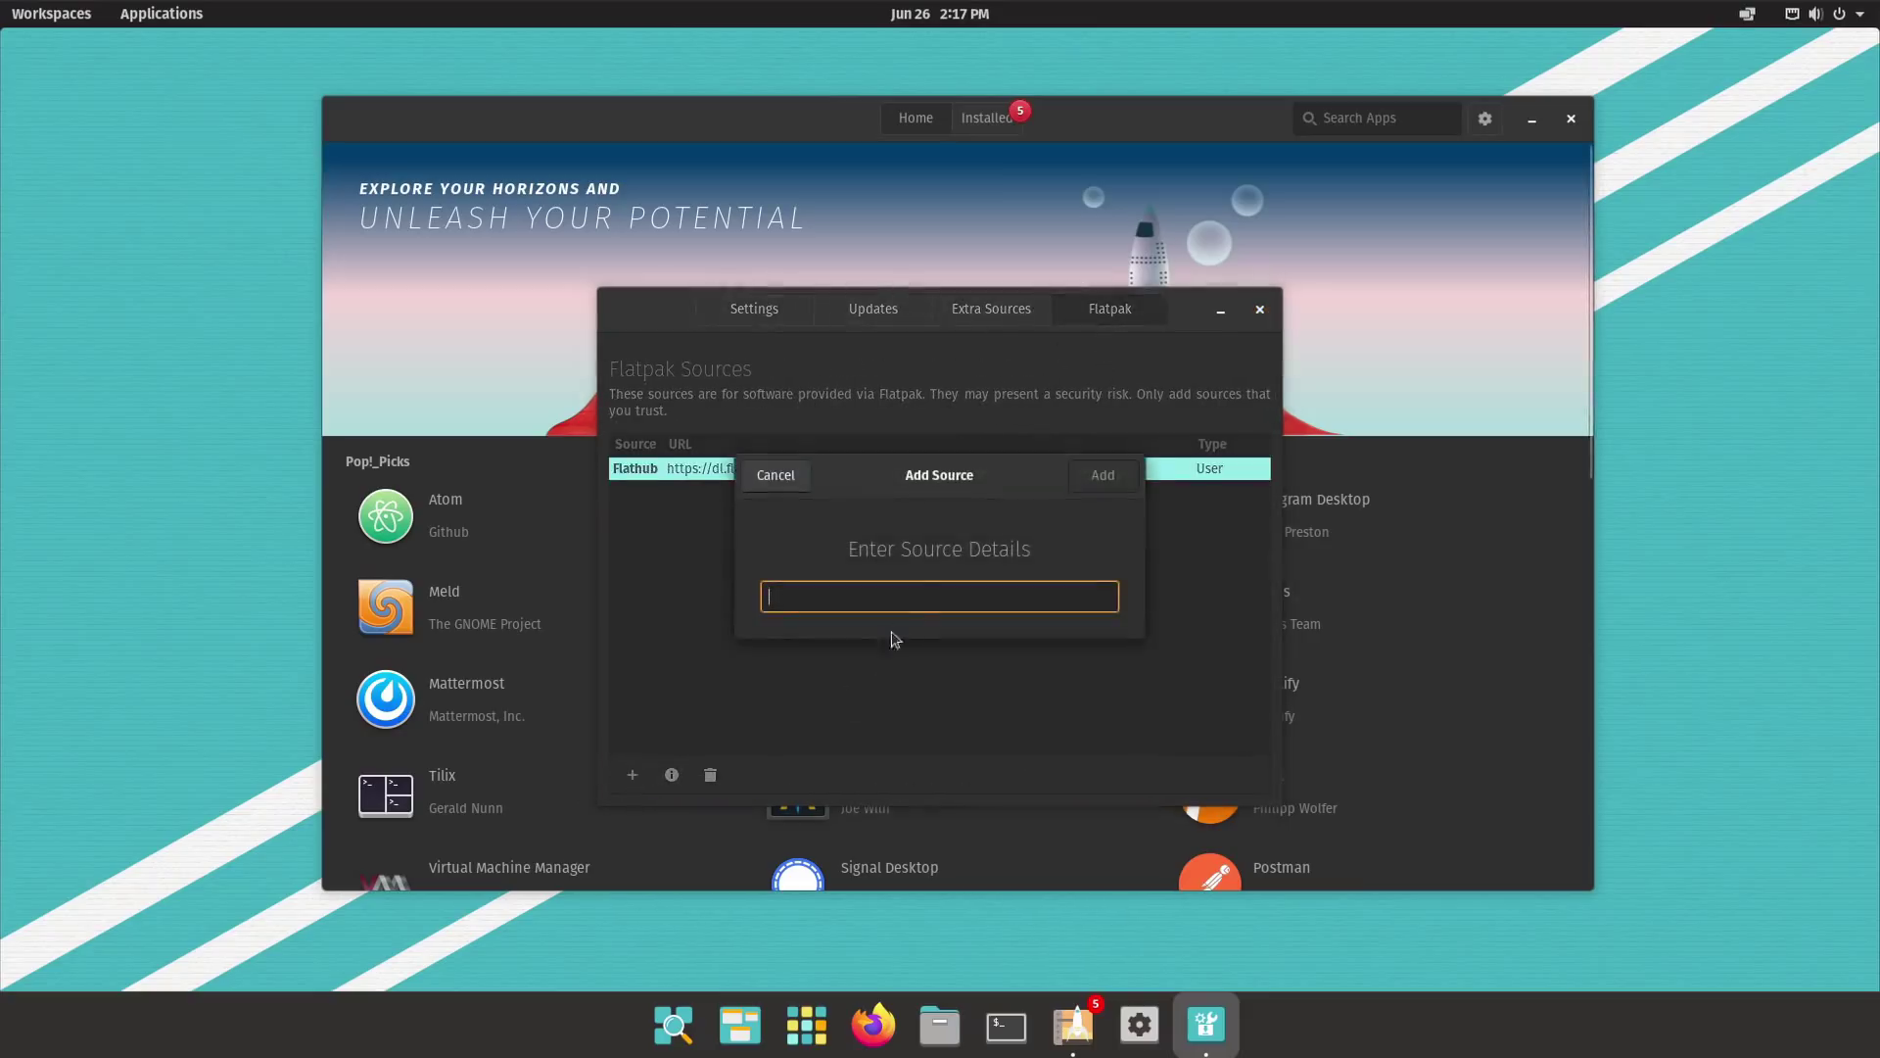
{"action": "left_click", "coordinate": [784, 480]}
{"action": "left_click", "coordinate": [762, 311]}
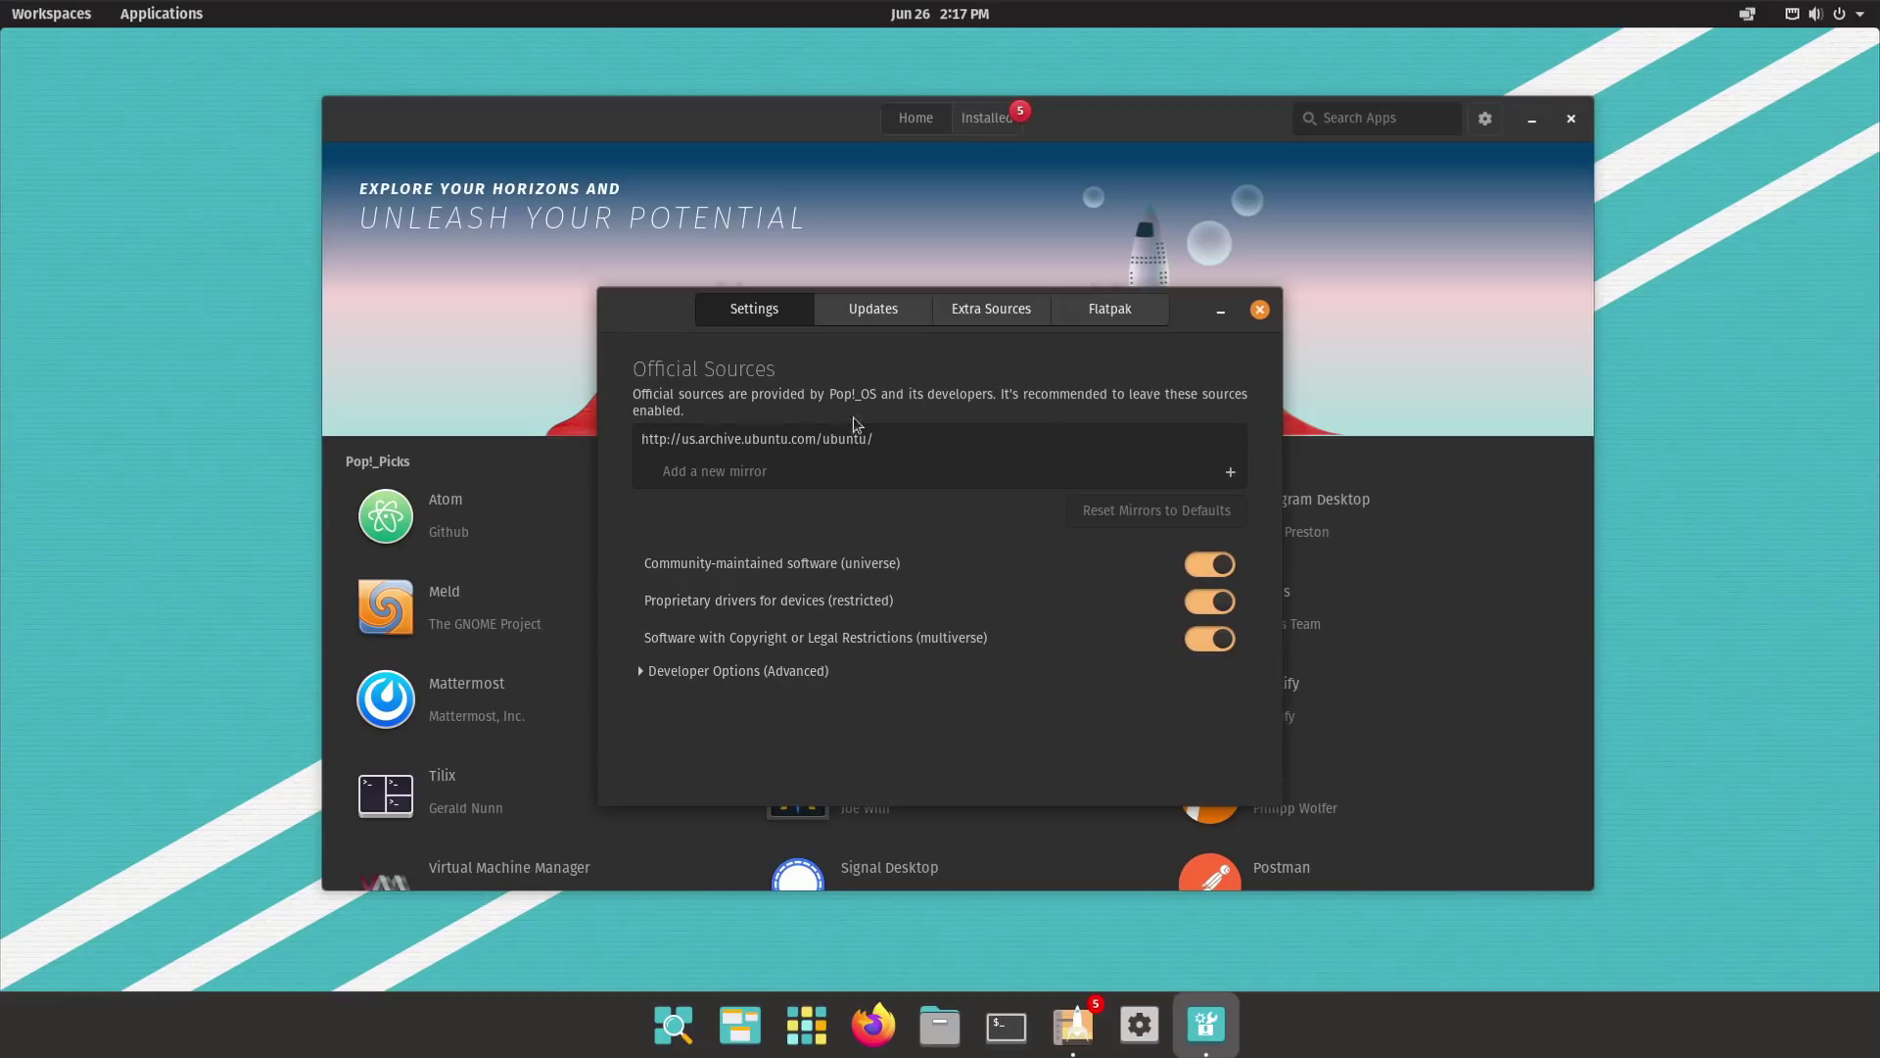
{"action": "key", "text": "Escape"}
{"action": "left_click", "coordinate": [818, 530]}
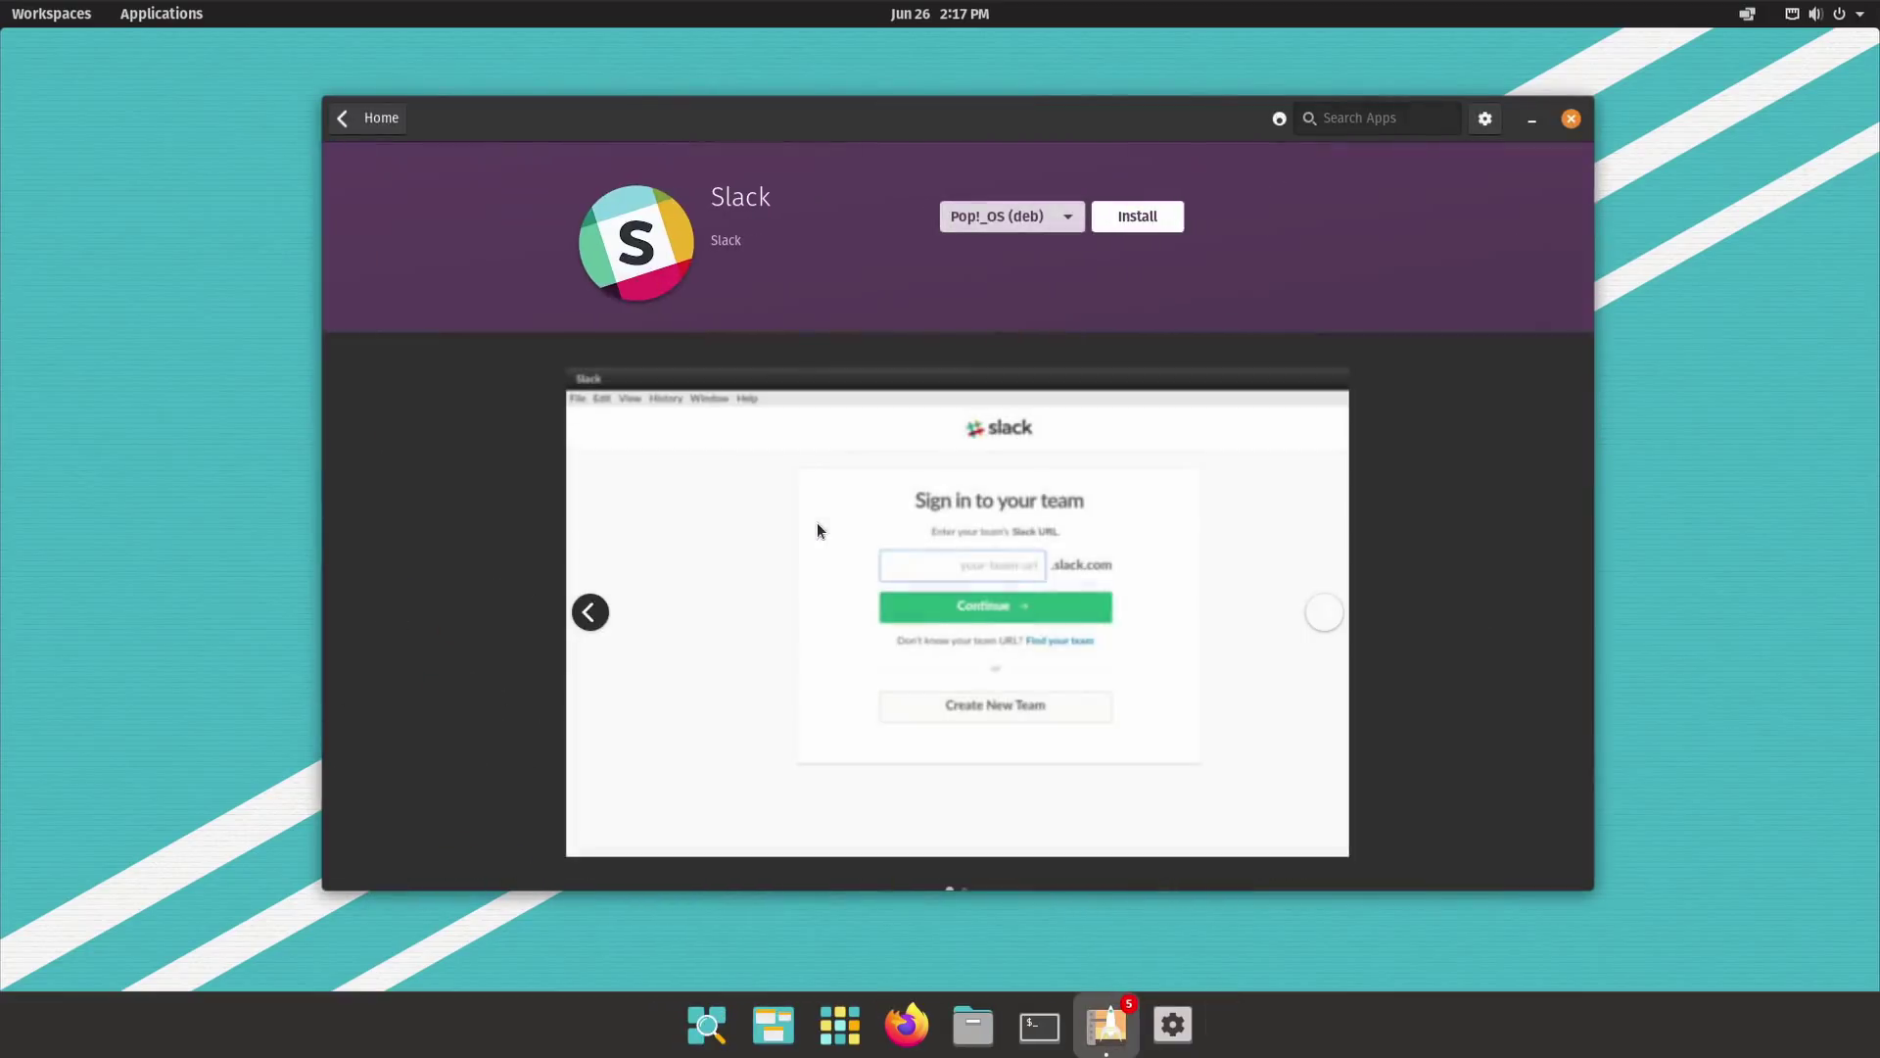
Step: Flip between Slack's sign-in and chat window screenshots
{"action": "scroll", "coordinate": [1334, 527], "scroll_direction": "down", "scroll_amount": 3}
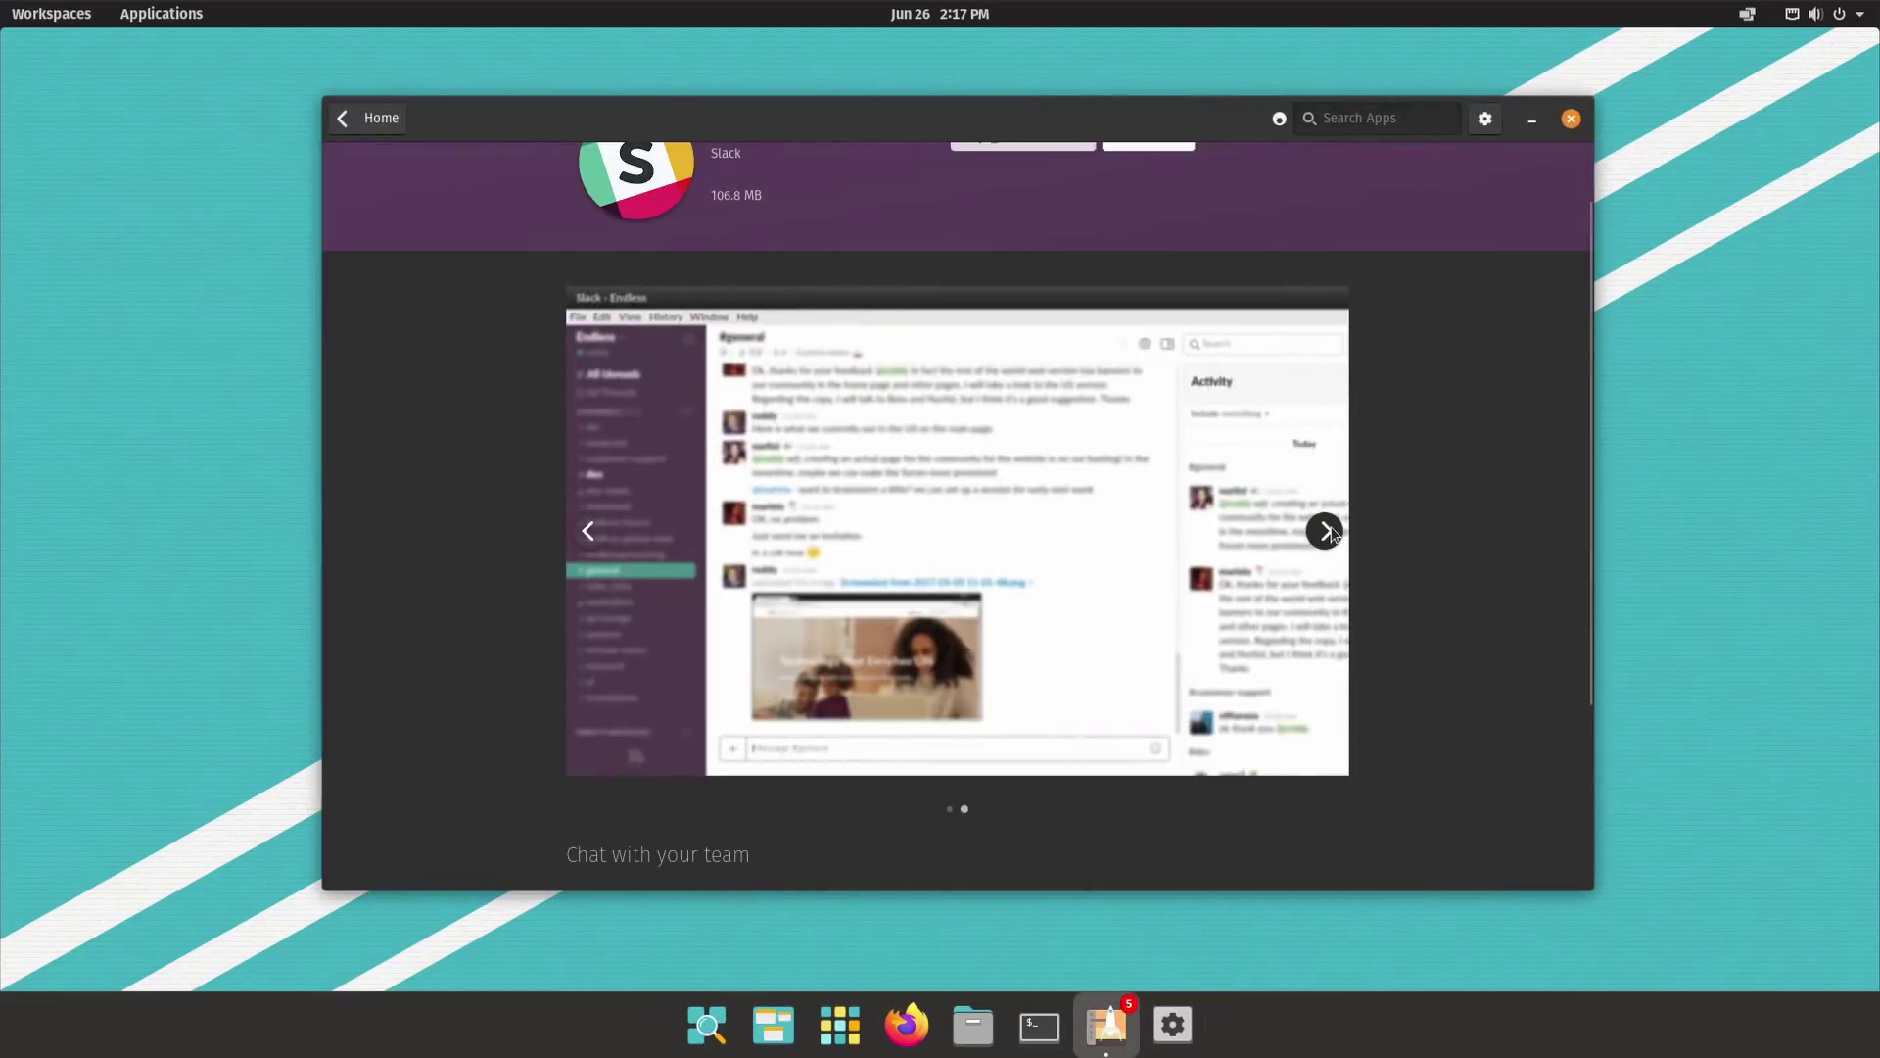
{"action": "left_click", "coordinate": [590, 531]}
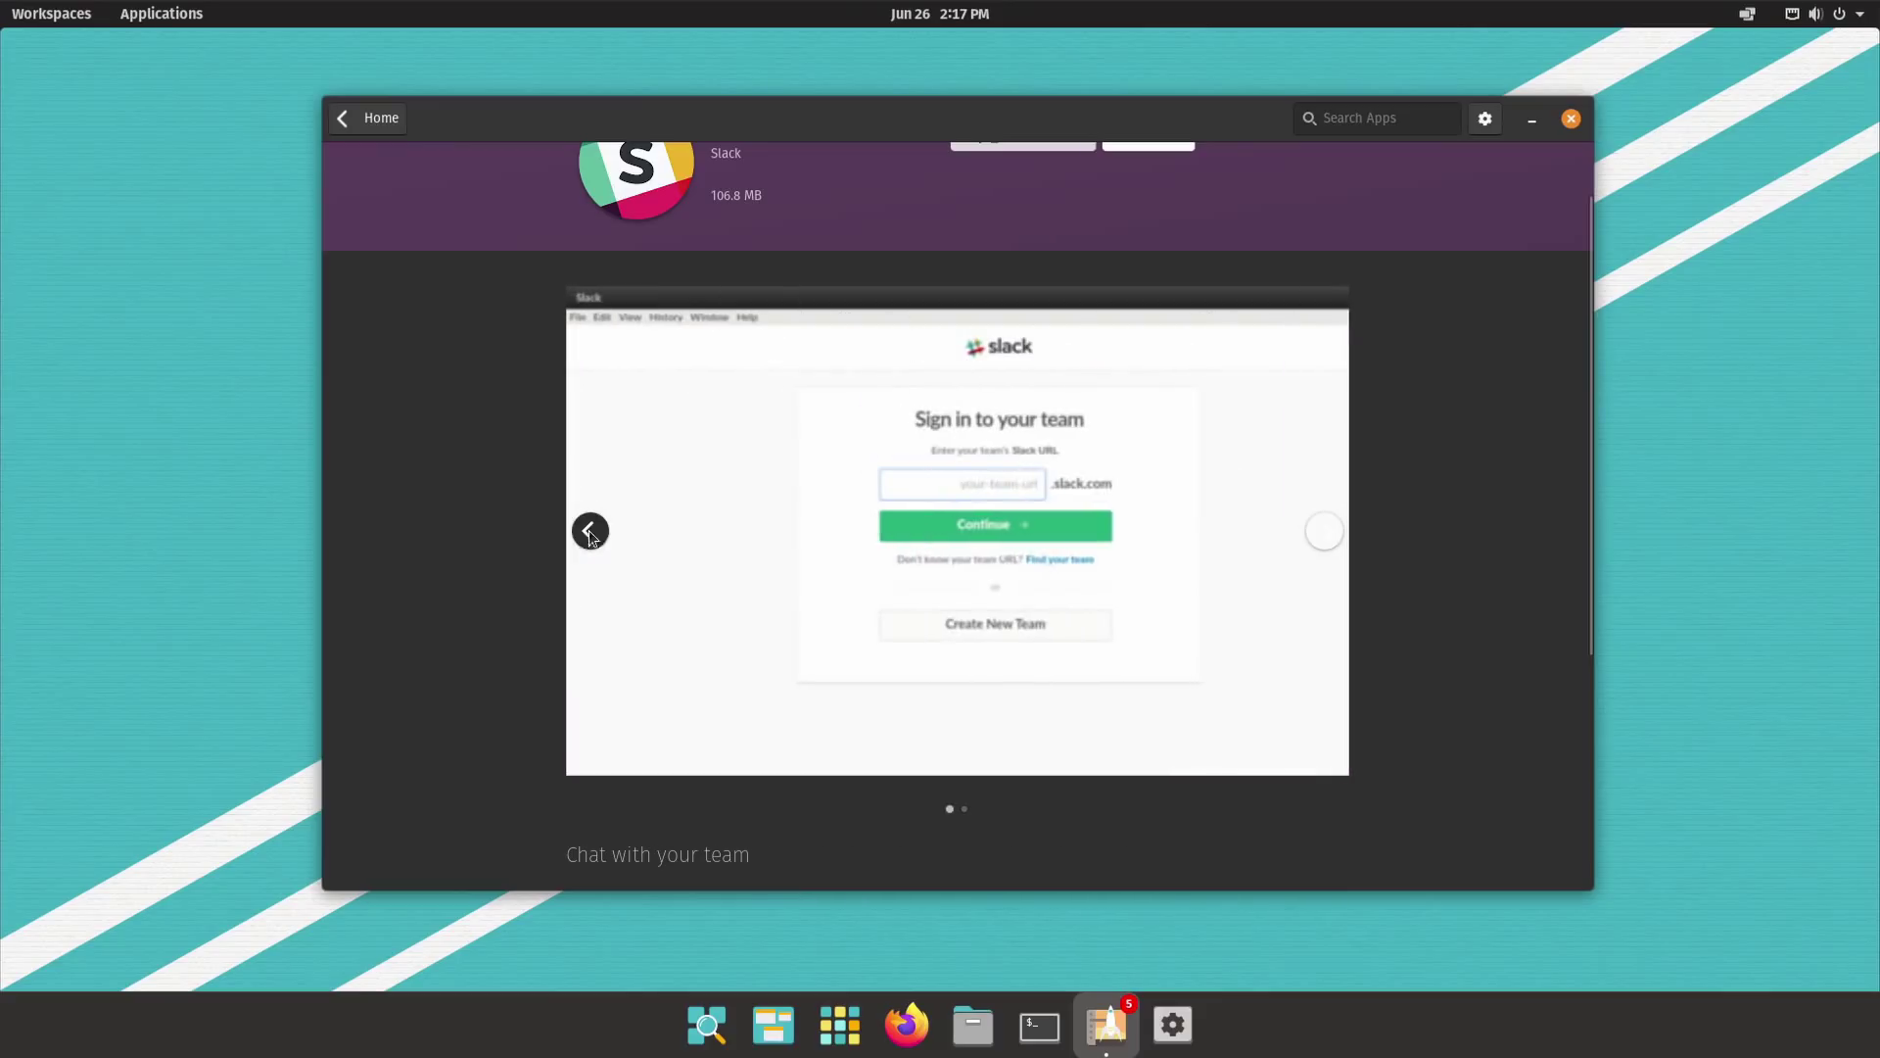
{"action": "left_click", "coordinate": [1324, 531]}
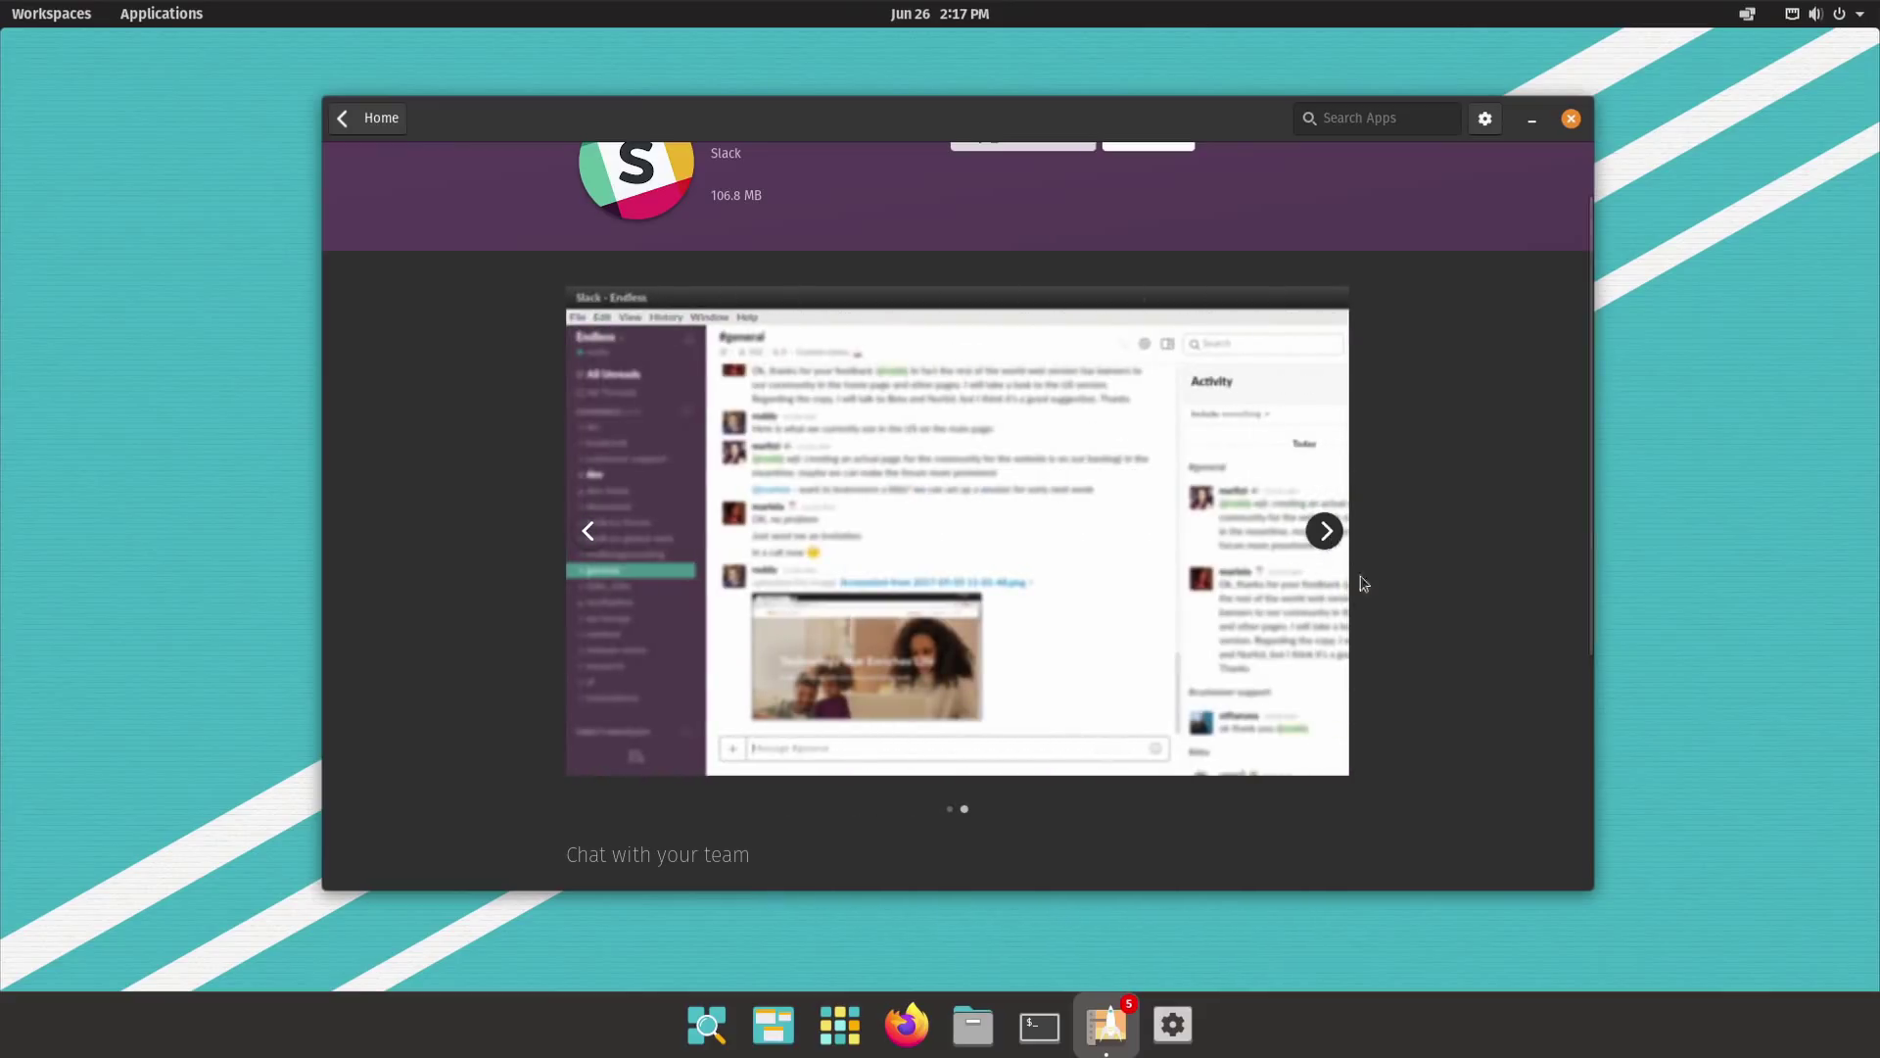
Step: Select and clear Slack's description, then list its flathub and Pop!_OS (deb) package sources
{"action": "scroll", "coordinate": [1369, 592], "scroll_direction": "down", "scroll_amount": 5}
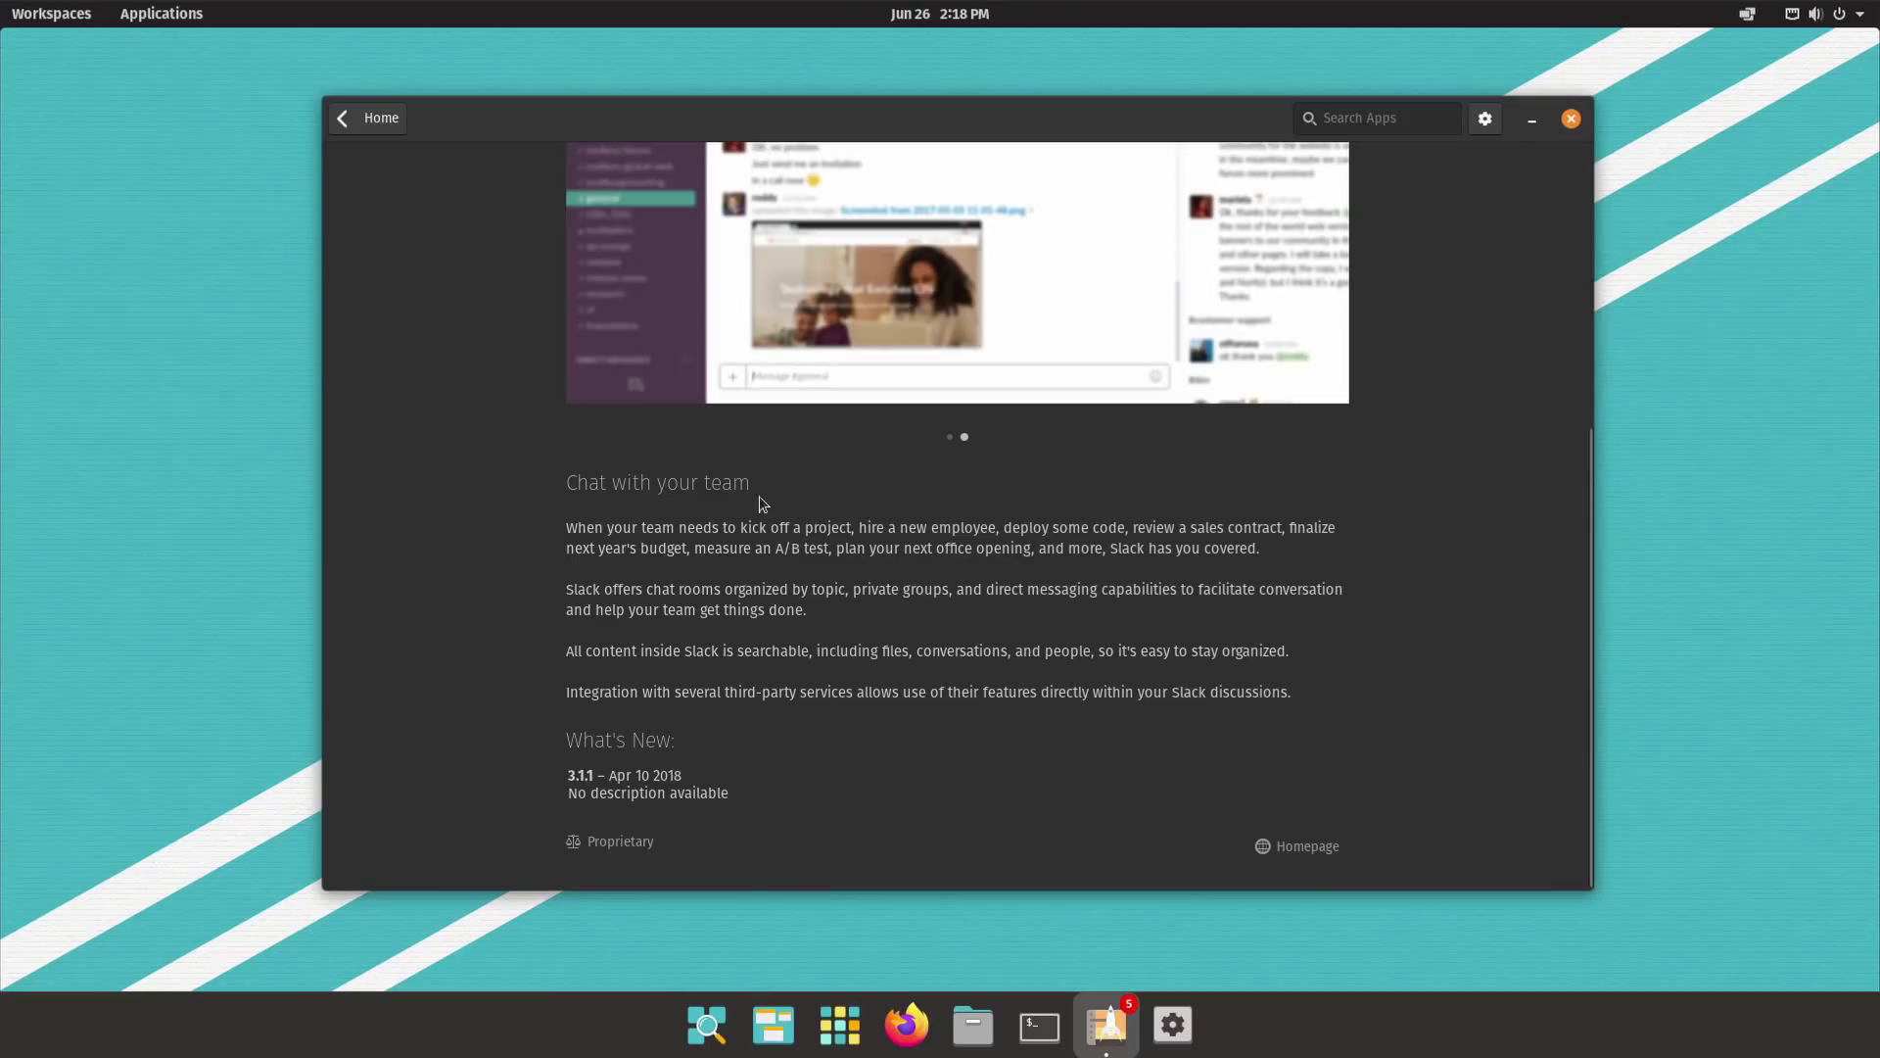
{"action": "left_click_drag", "start_coordinate": [570, 522], "coordinate": [1279, 708]}
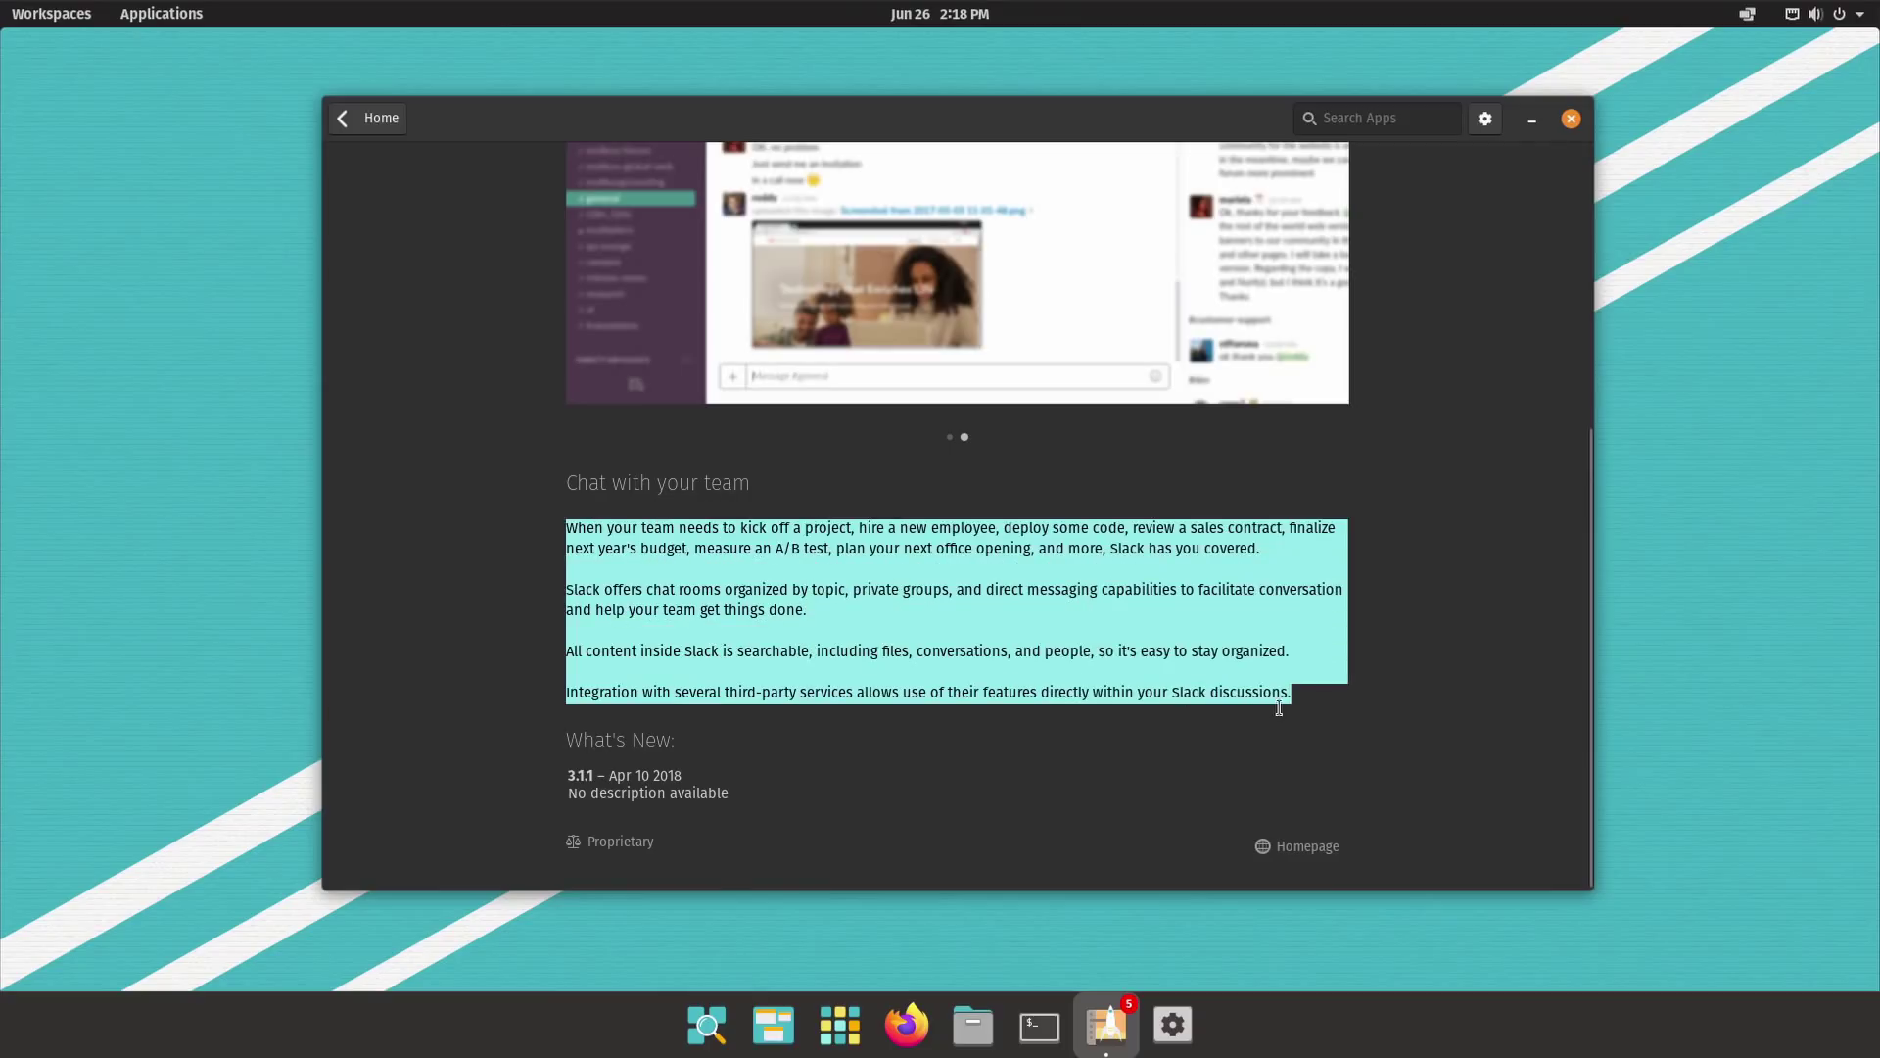
{"action": "left_click", "coordinate": [1209, 689]}
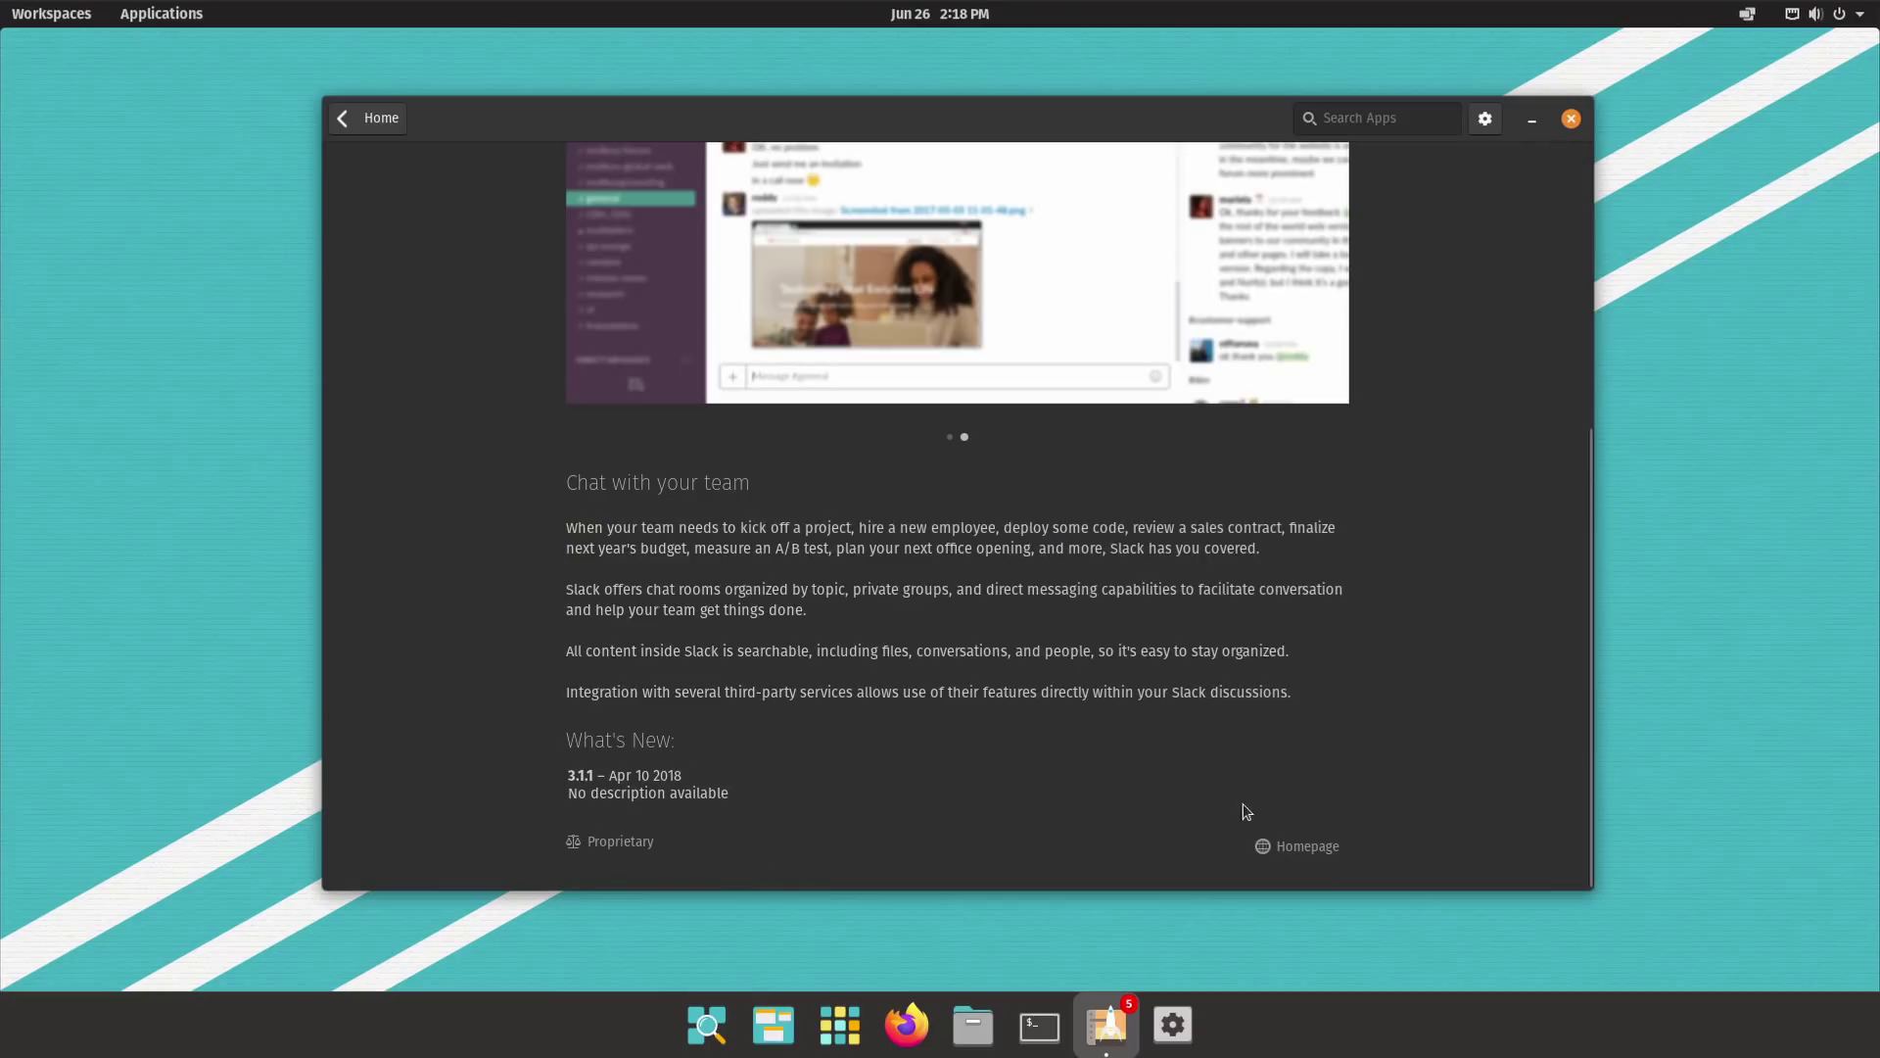
{"action": "scroll", "coordinate": [1241, 793], "scroll_direction": "up", "scroll_amount": 8}
{"action": "left_click", "coordinate": [1075, 223]}
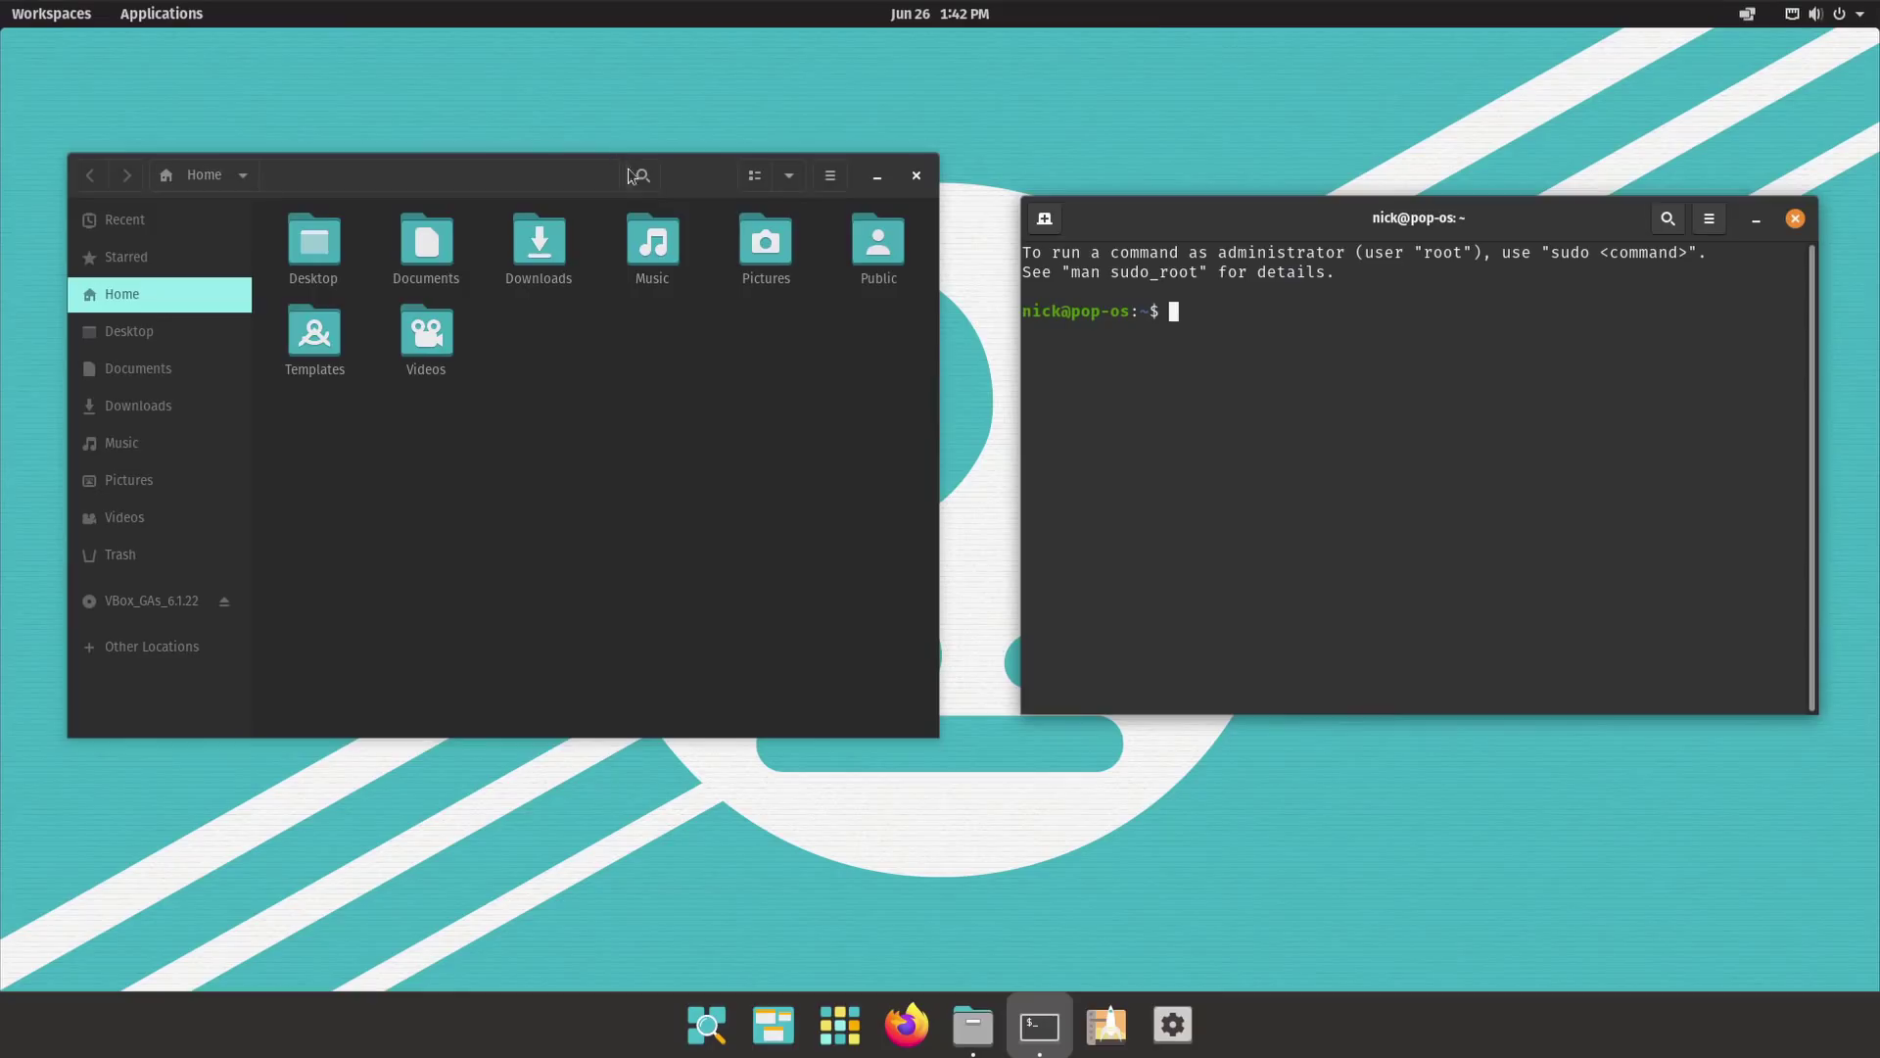
Step: Nudge the Files window, peek at the empty second workspace, then show all installed applications
{"action": "left_click_drag", "start_coordinate": [720, 187], "coordinate": [738, 201]}
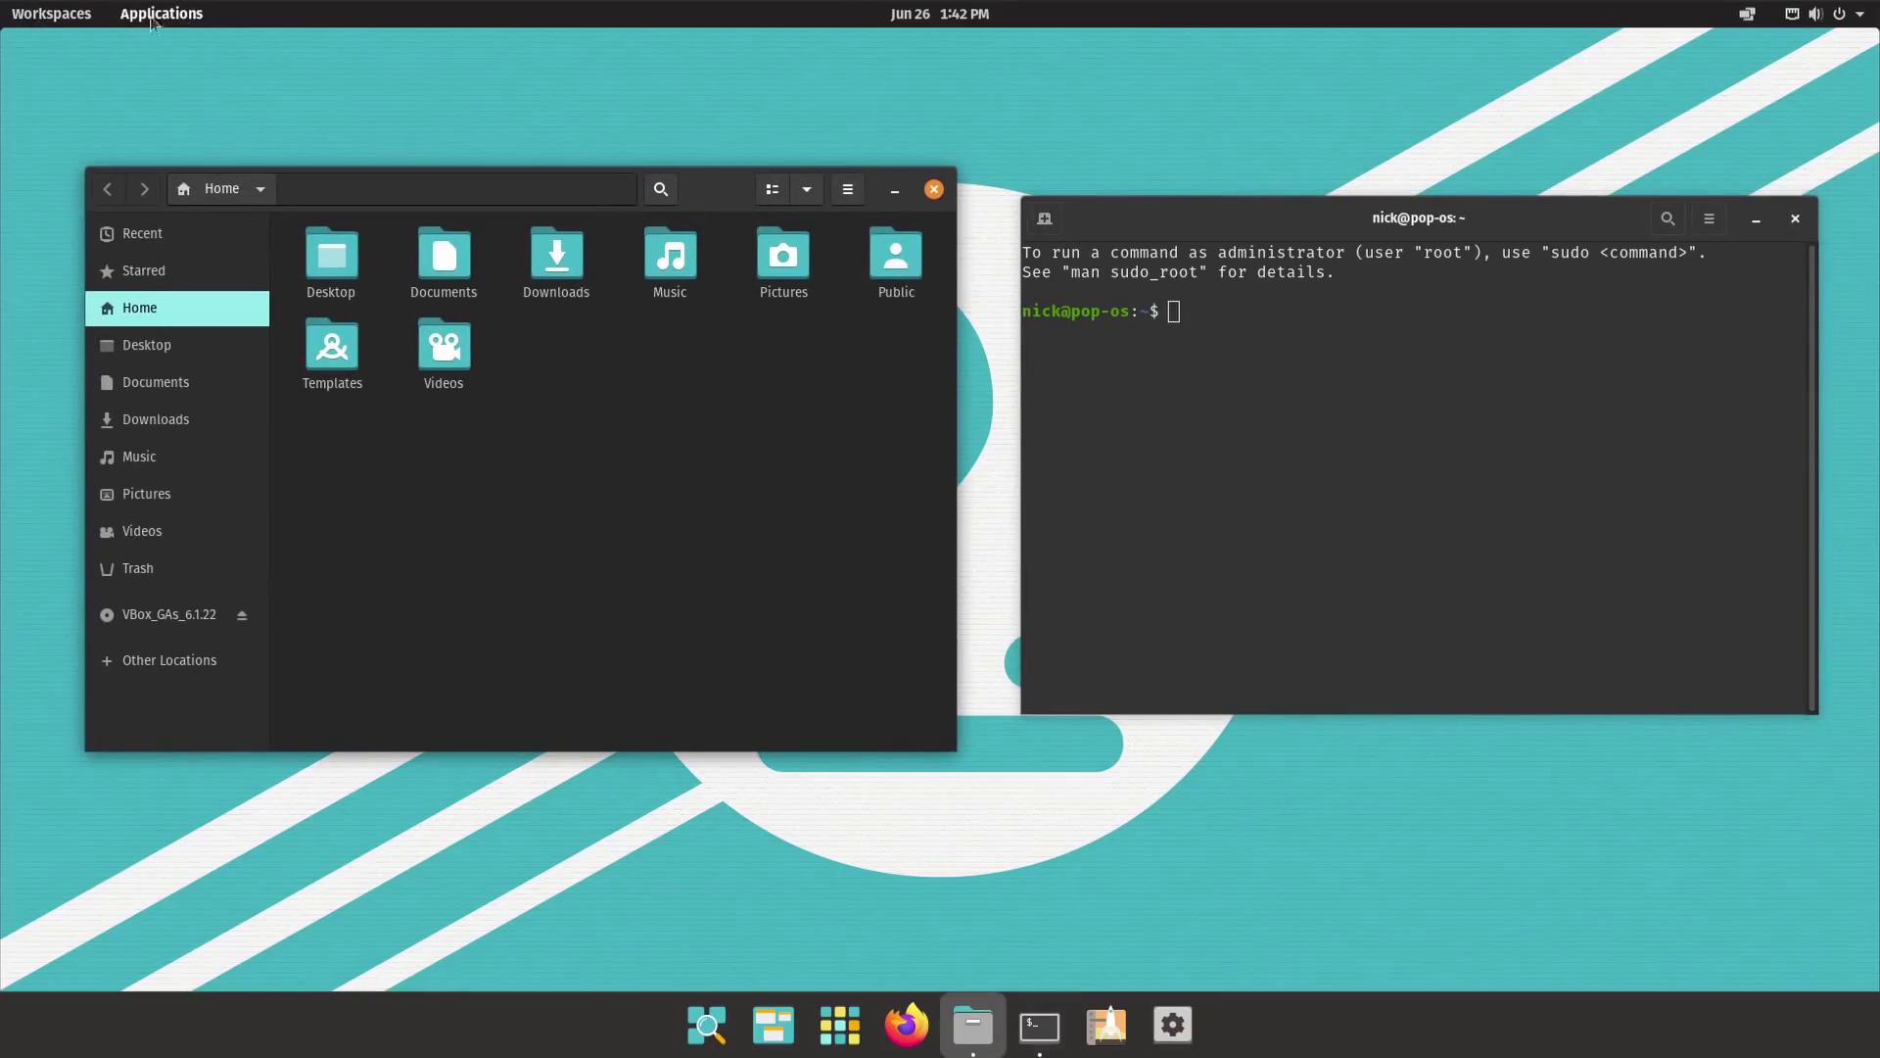
{"action": "left_click", "coordinate": [78, 21]}
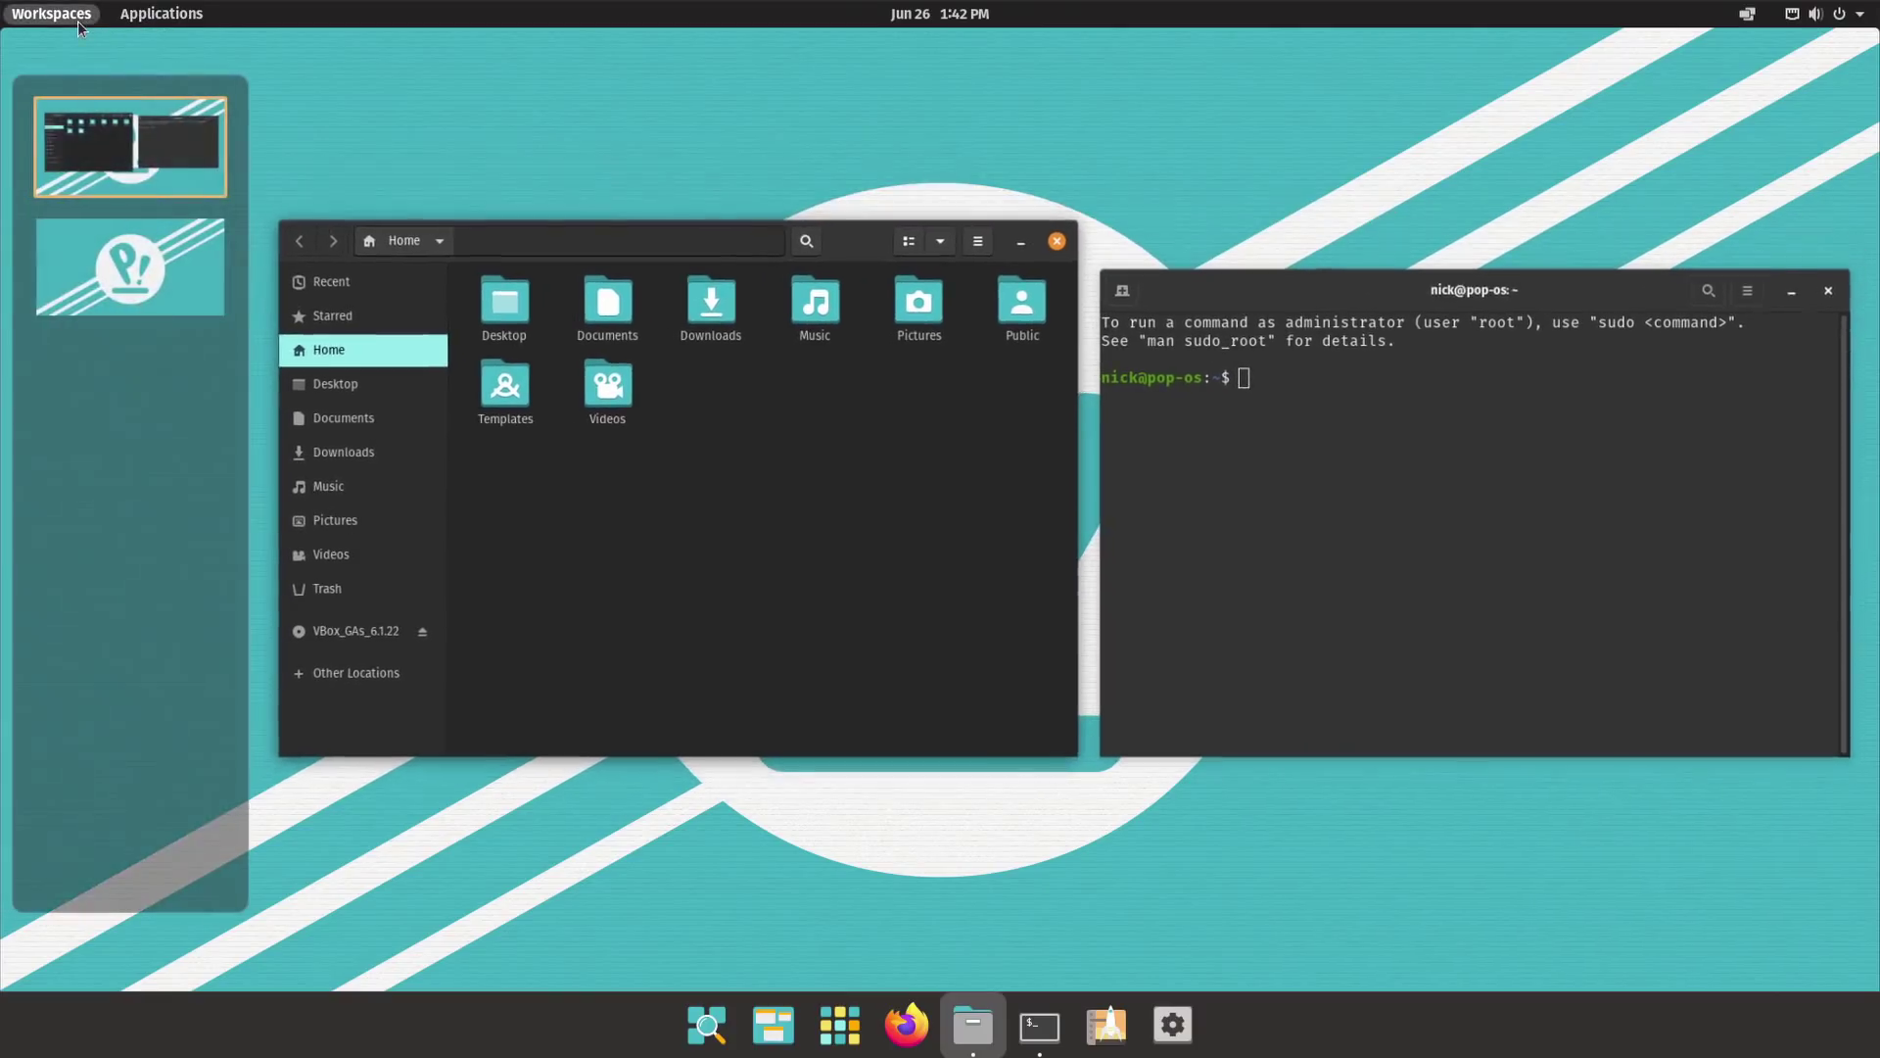
{"action": "left_click", "coordinate": [89, 259]}
{"action": "left_click", "coordinate": [125, 147]}
{"action": "left_click", "coordinate": [162, 15]}
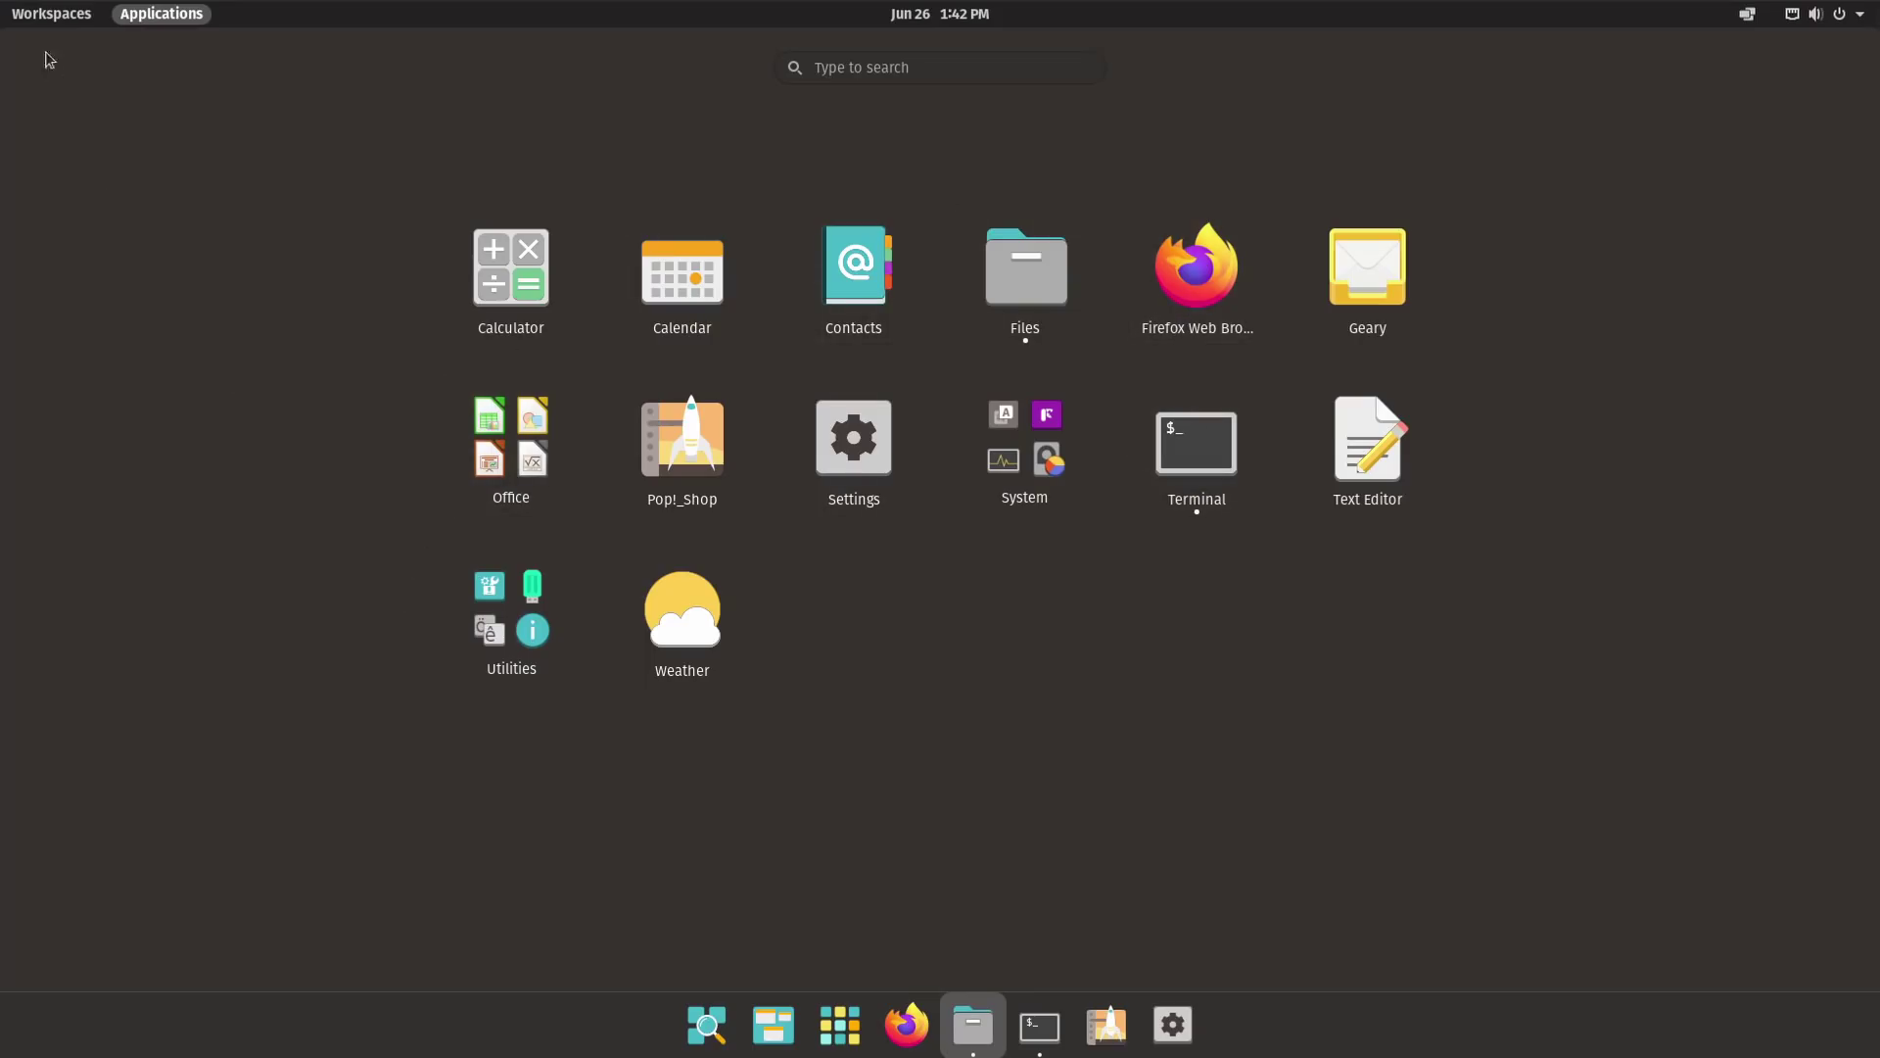
Step: Move Terminal onto the second workspace and launch Settings on a new third workspace
{"action": "left_click", "coordinate": [51, 14]}
{"action": "left_click_drag", "start_coordinate": [1368, 479], "coordinate": [127, 274]}
{"action": "left_click", "coordinate": [132, 397]}
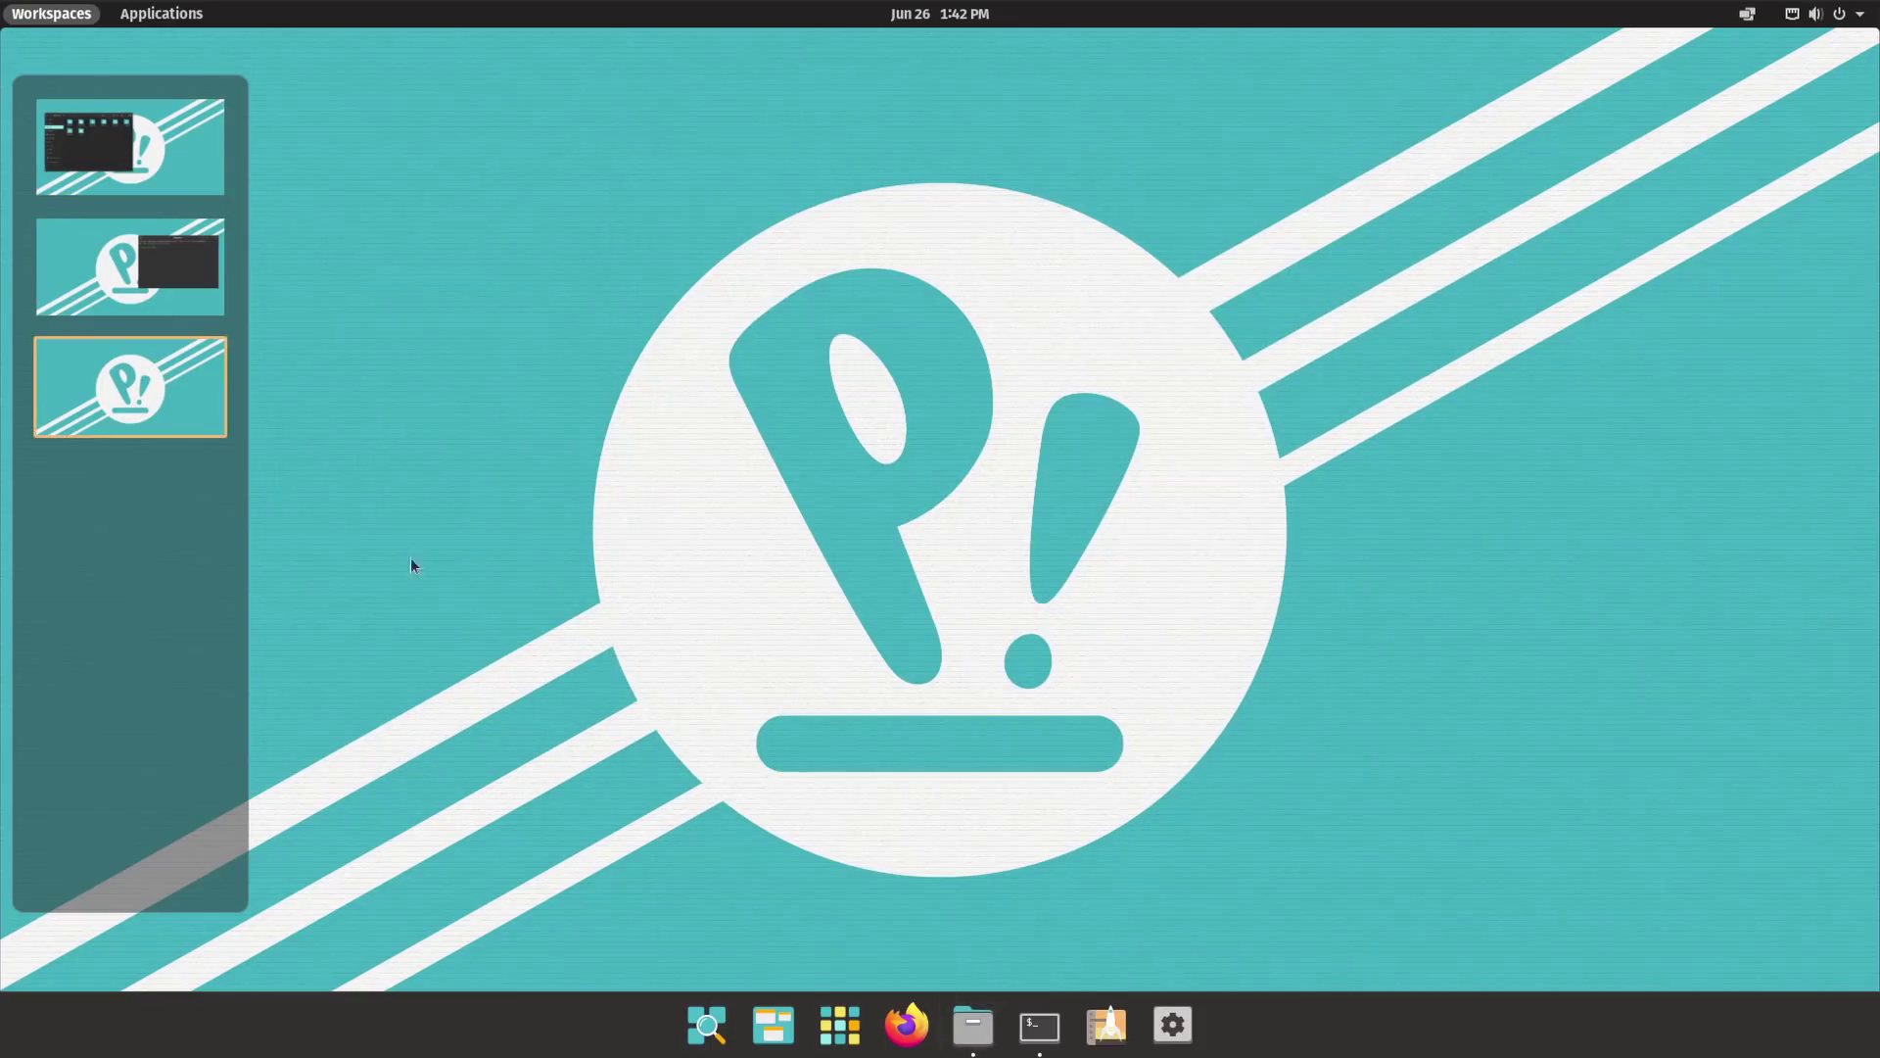
{"action": "left_click", "coordinate": [1173, 1025]}
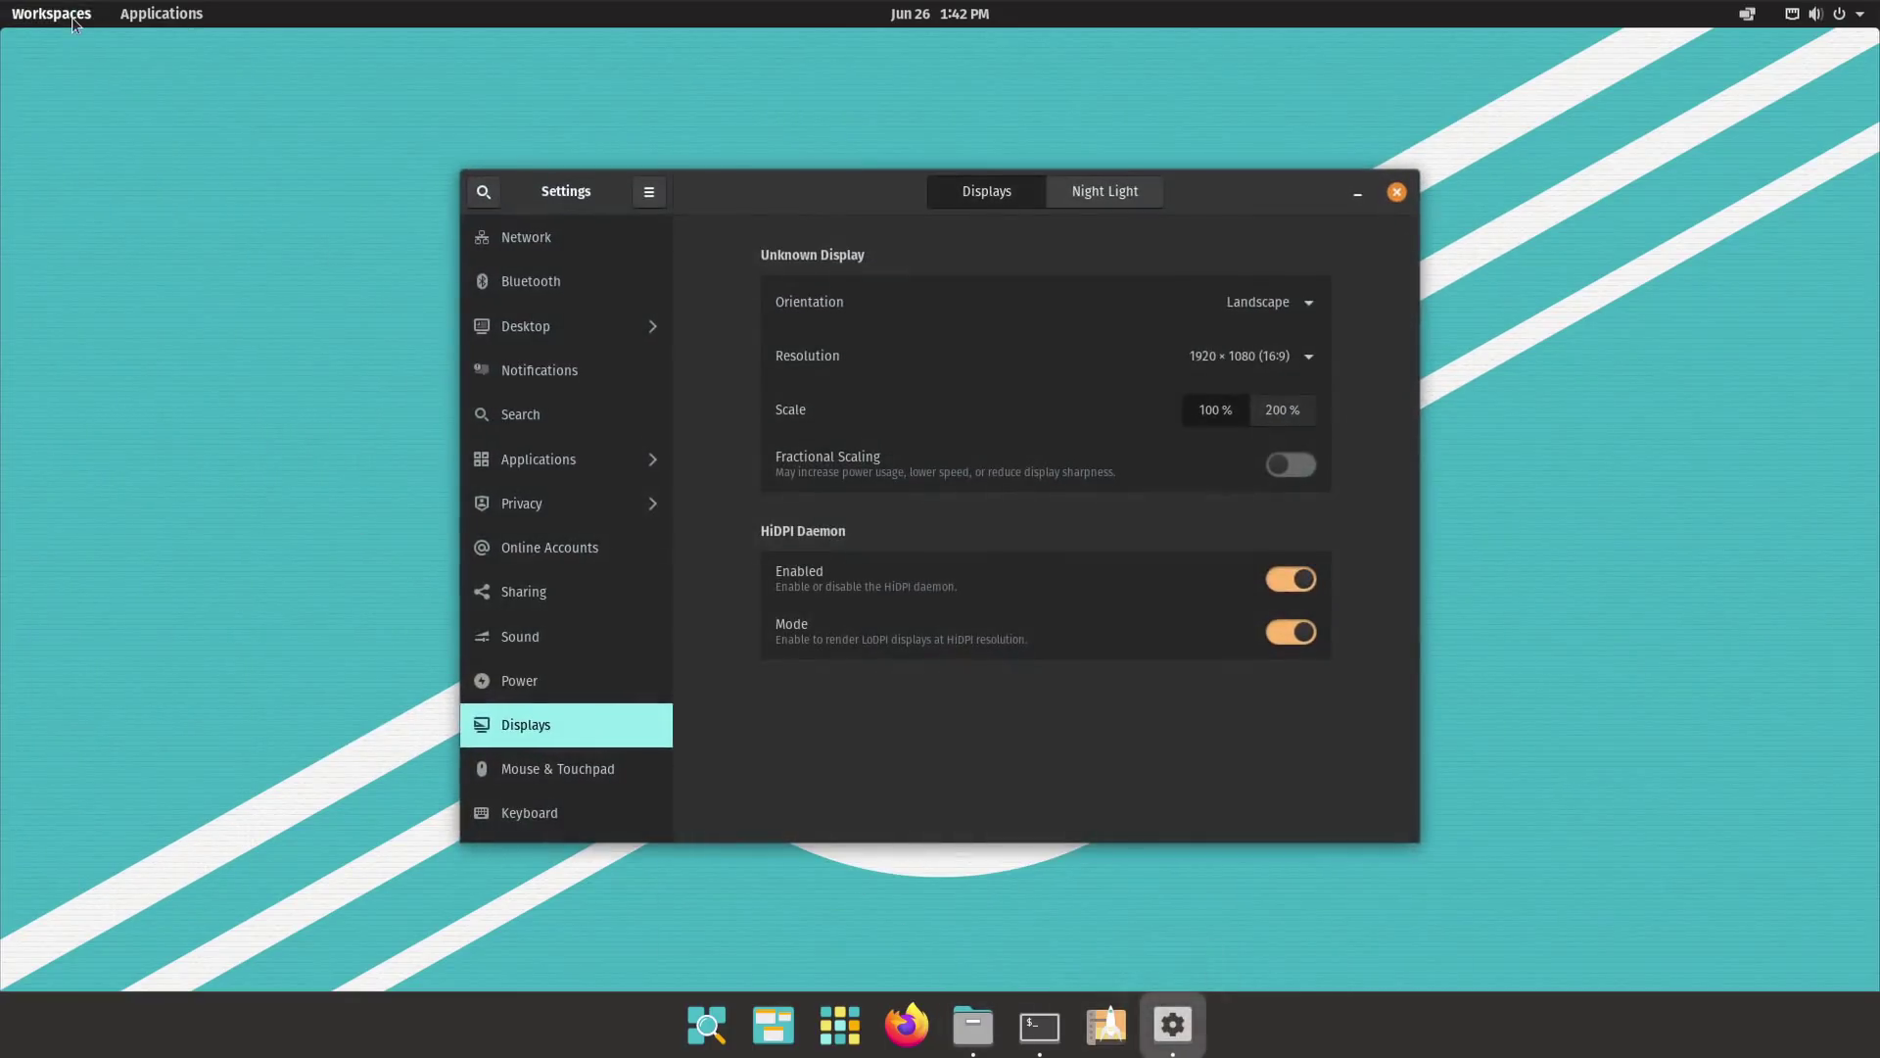
Step: Cycle through the Files, Terminal, Settings and empty fourth workspaces in the overview
{"action": "left_click", "coordinate": [72, 16]}
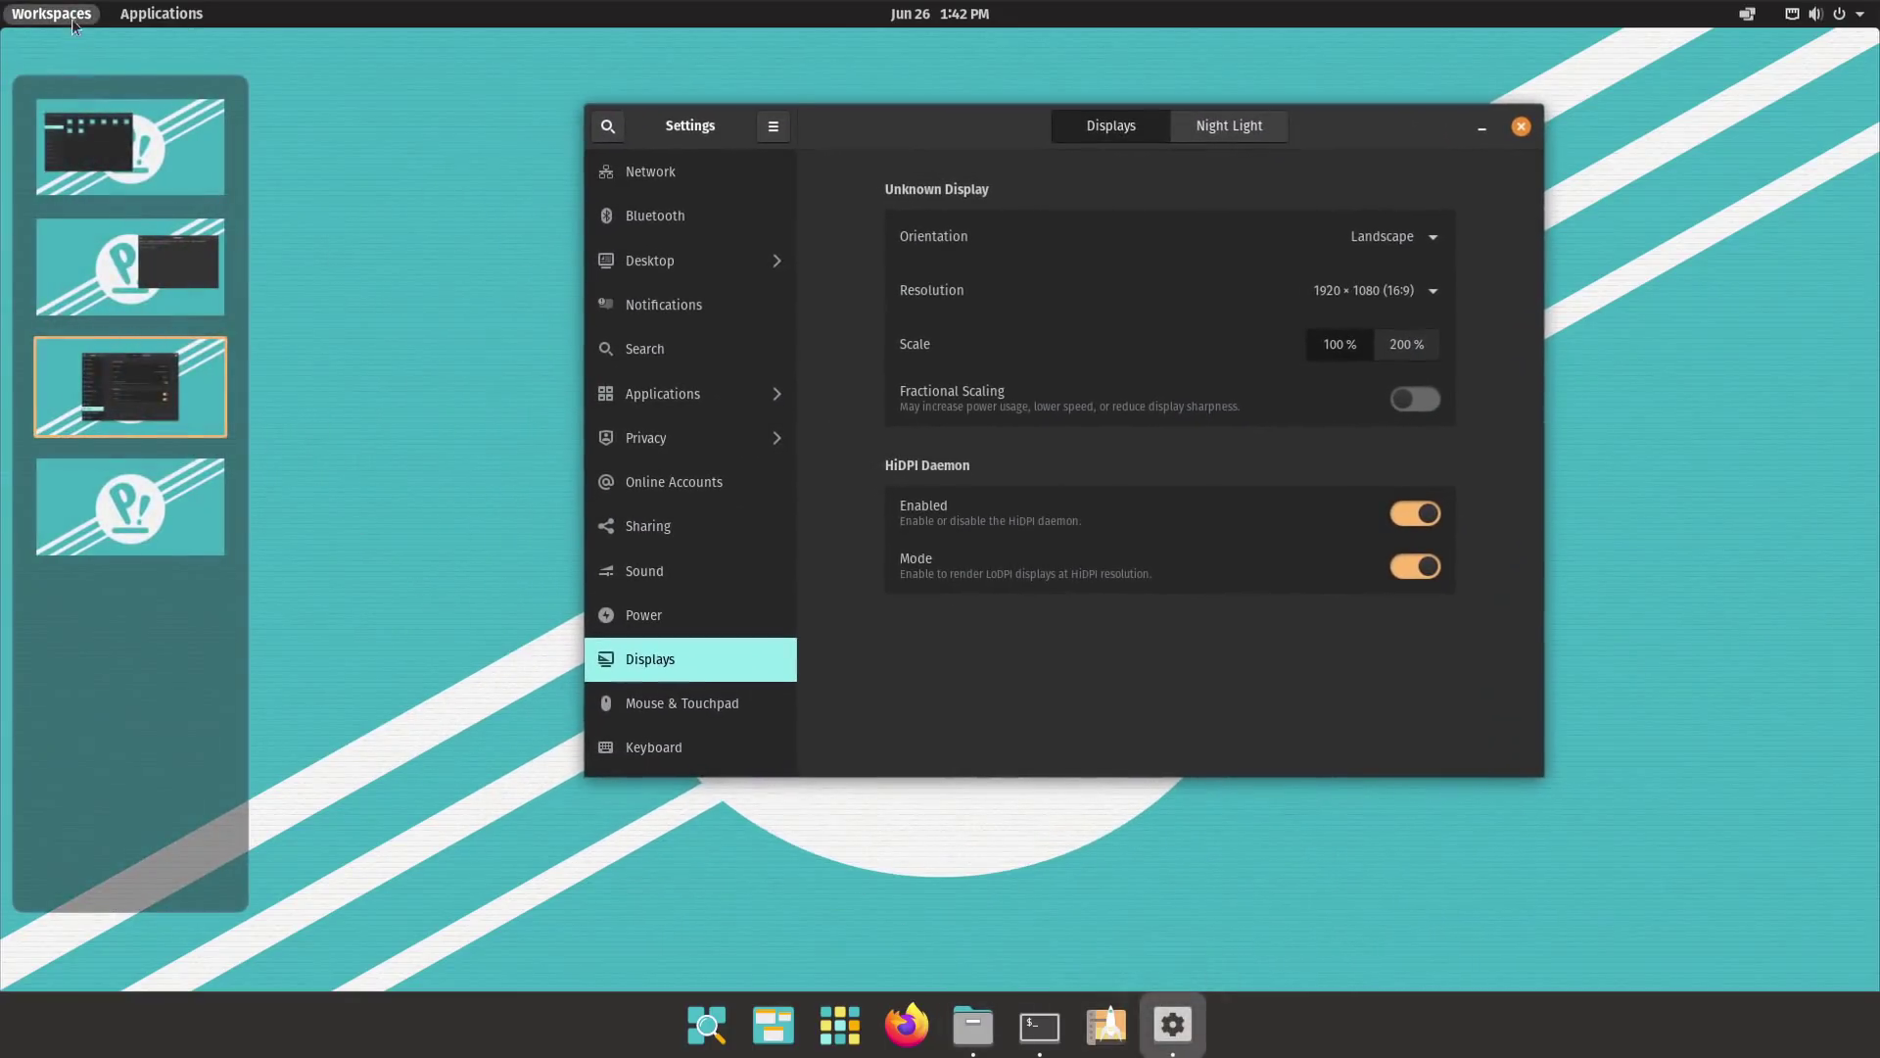
{"action": "left_click", "coordinate": [104, 272]}
{"action": "left_click", "coordinate": [108, 162]}
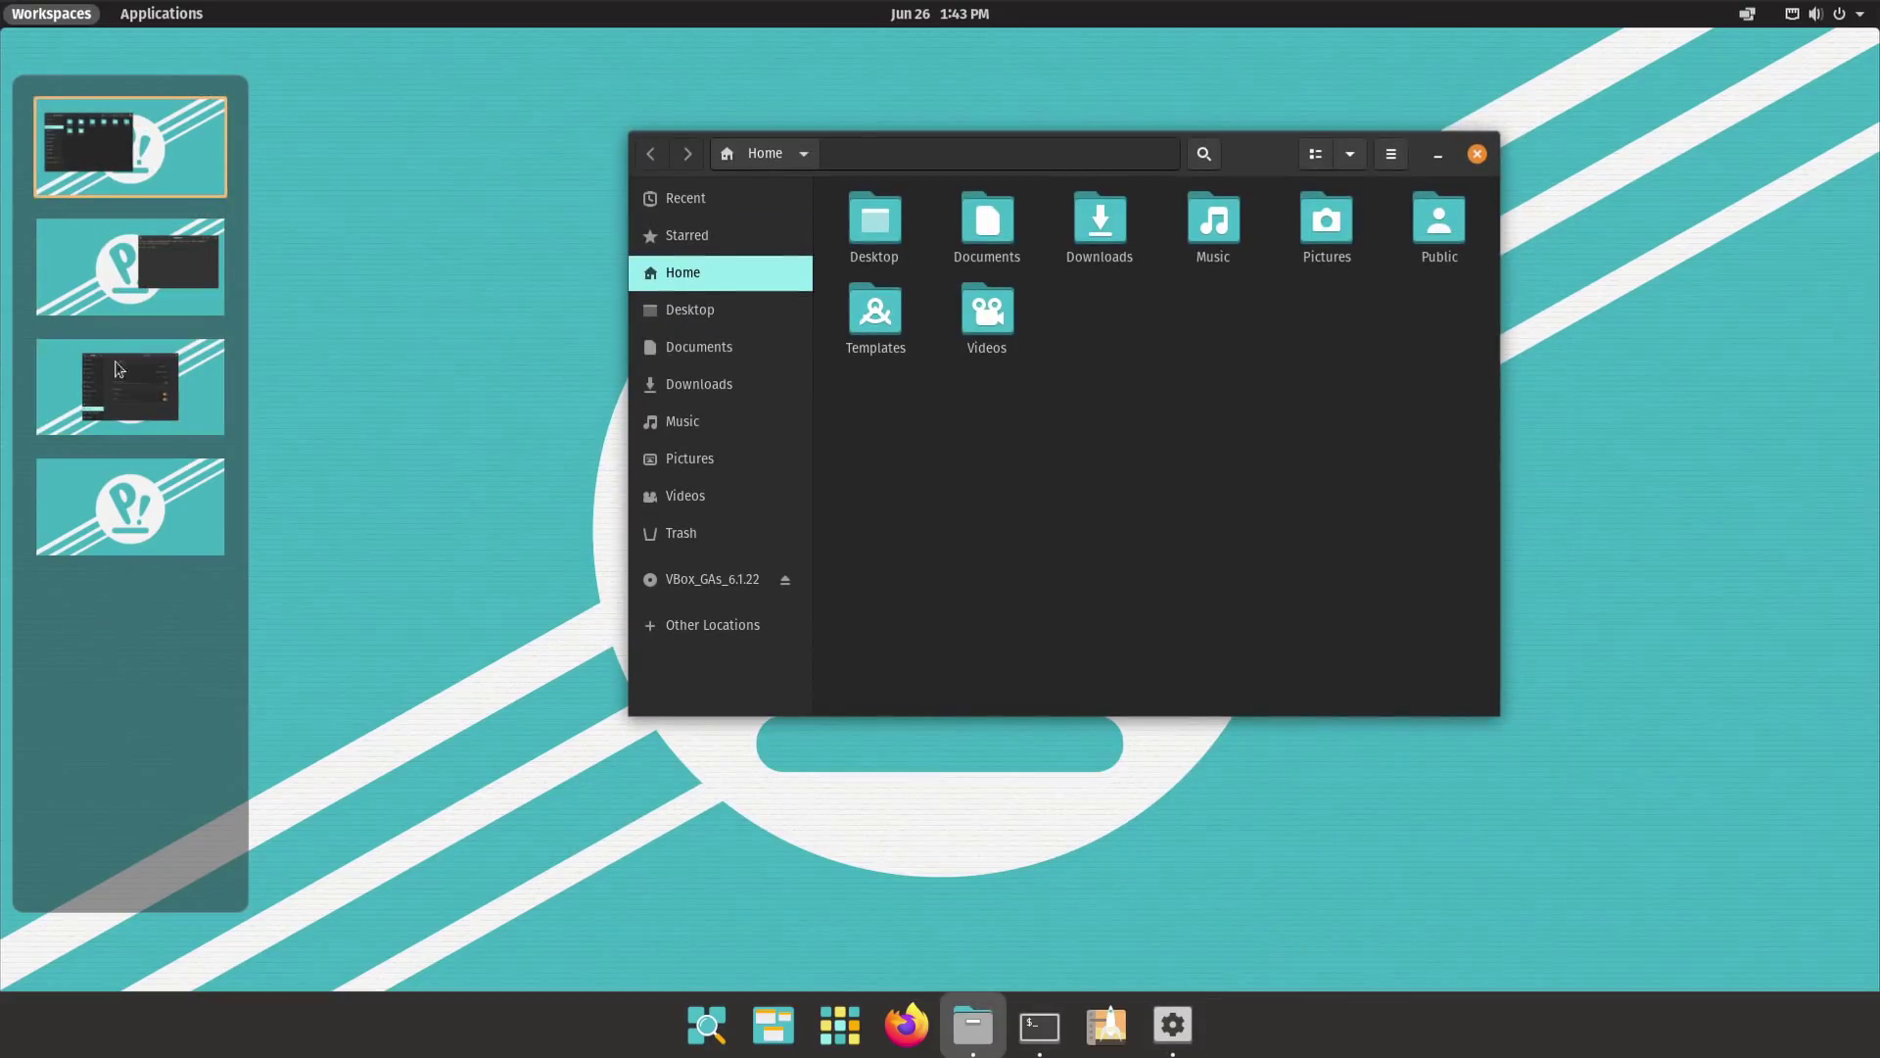
{"action": "left_click", "coordinate": [39, 16]}
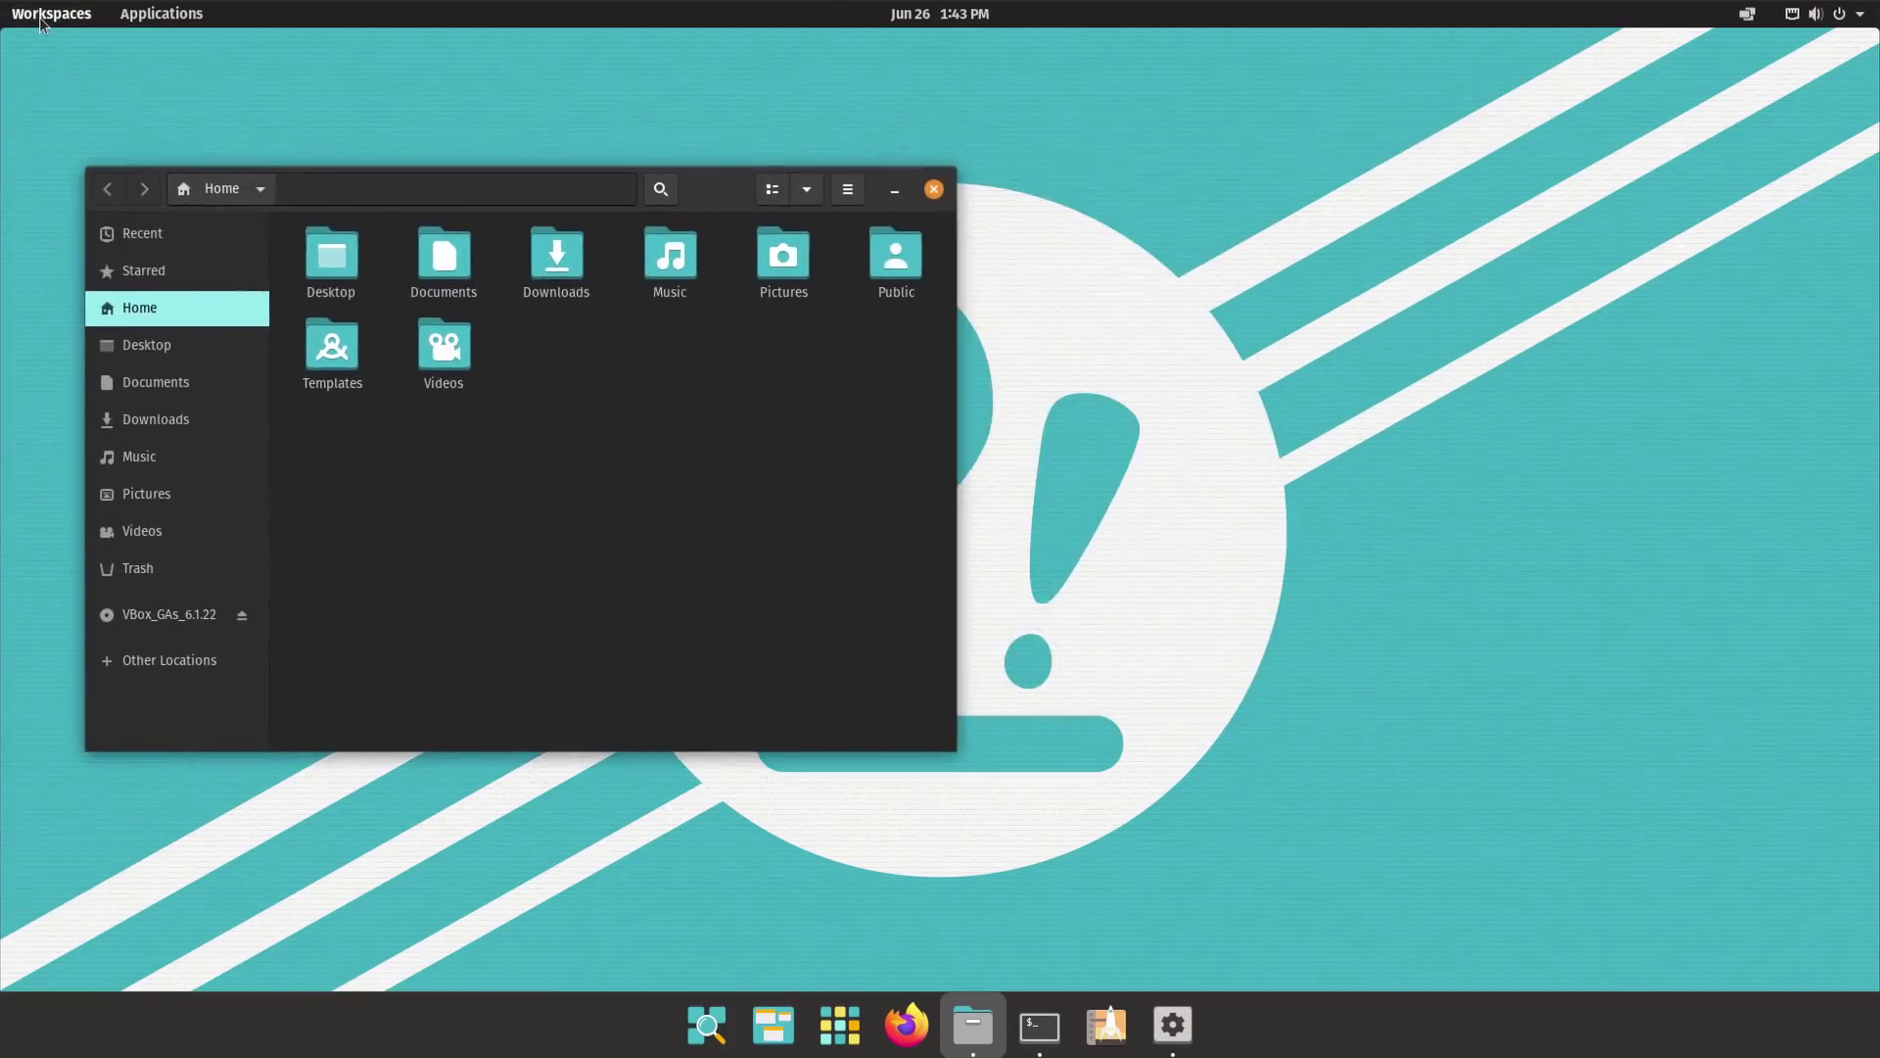
{"action": "left_click", "coordinate": [39, 15]}
{"action": "left_click", "coordinate": [98, 284]}
{"action": "left_click", "coordinate": [103, 387]}
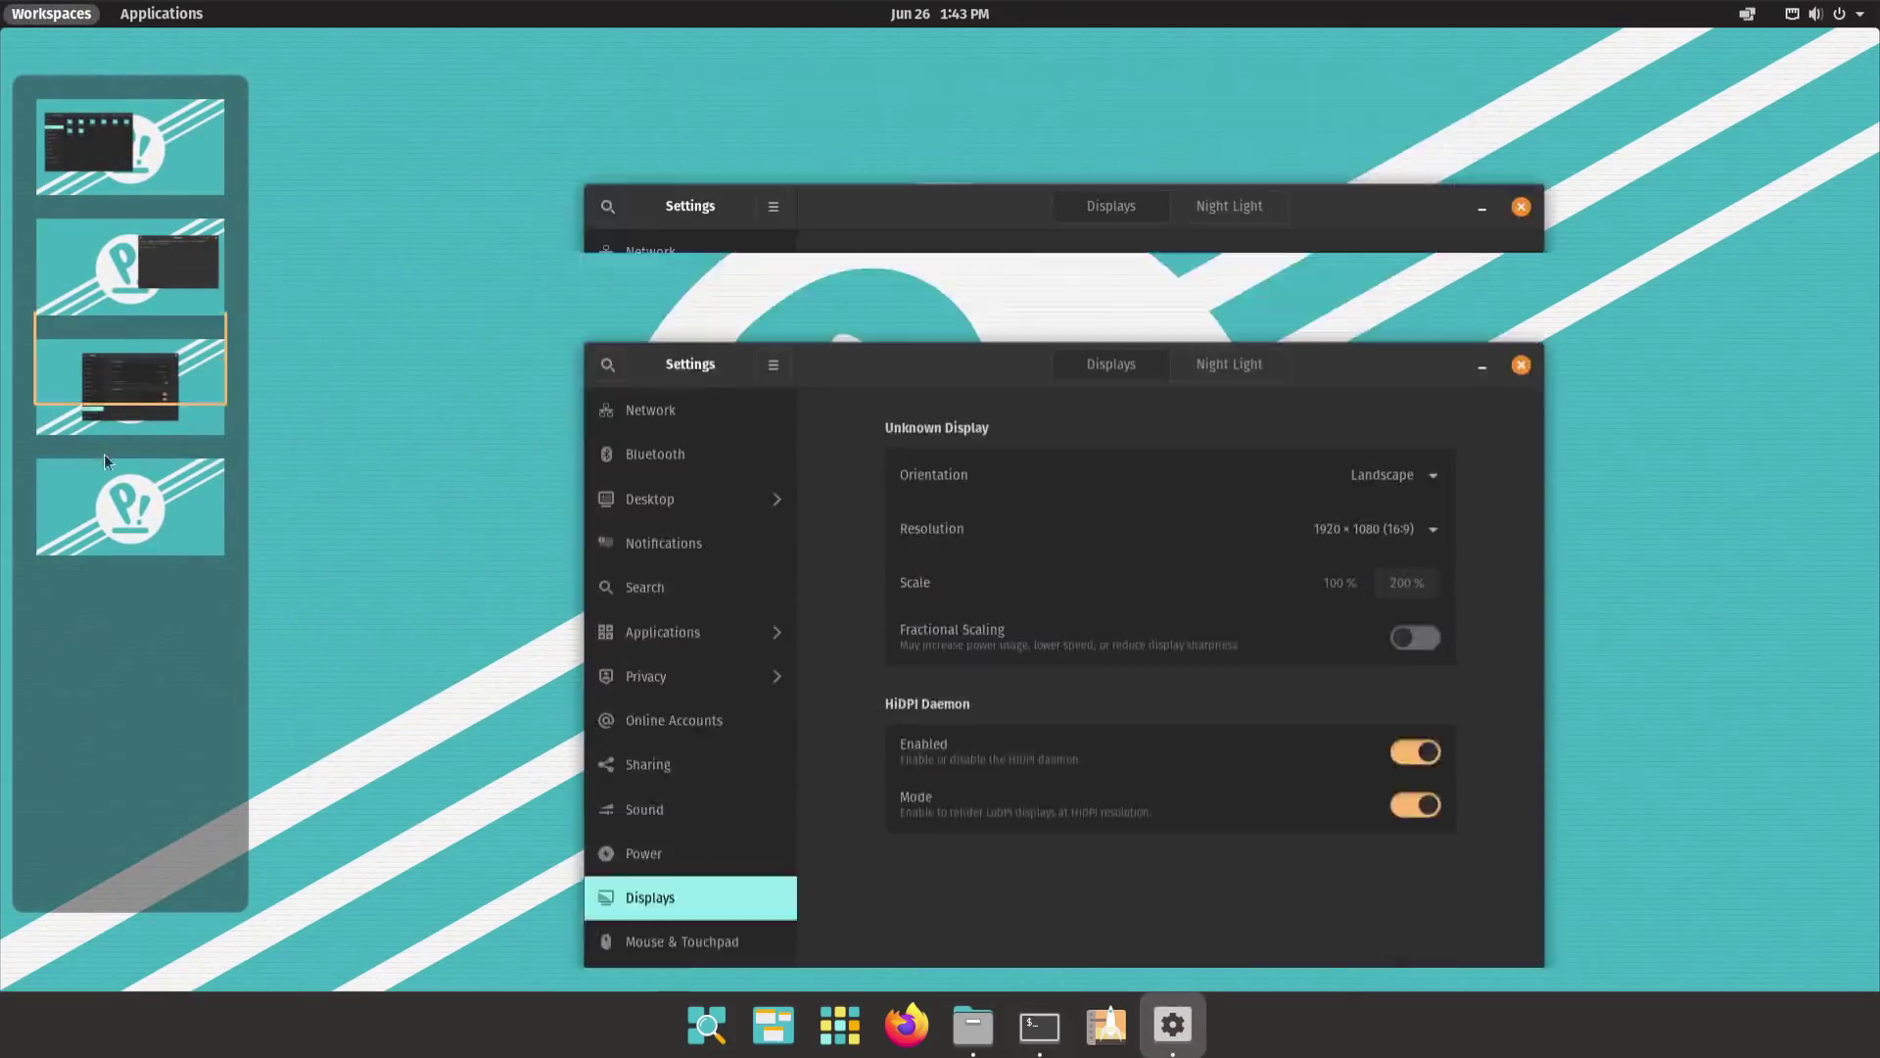
{"action": "left_click", "coordinate": [104, 507]}
{"action": "left_click", "coordinate": [104, 416]}
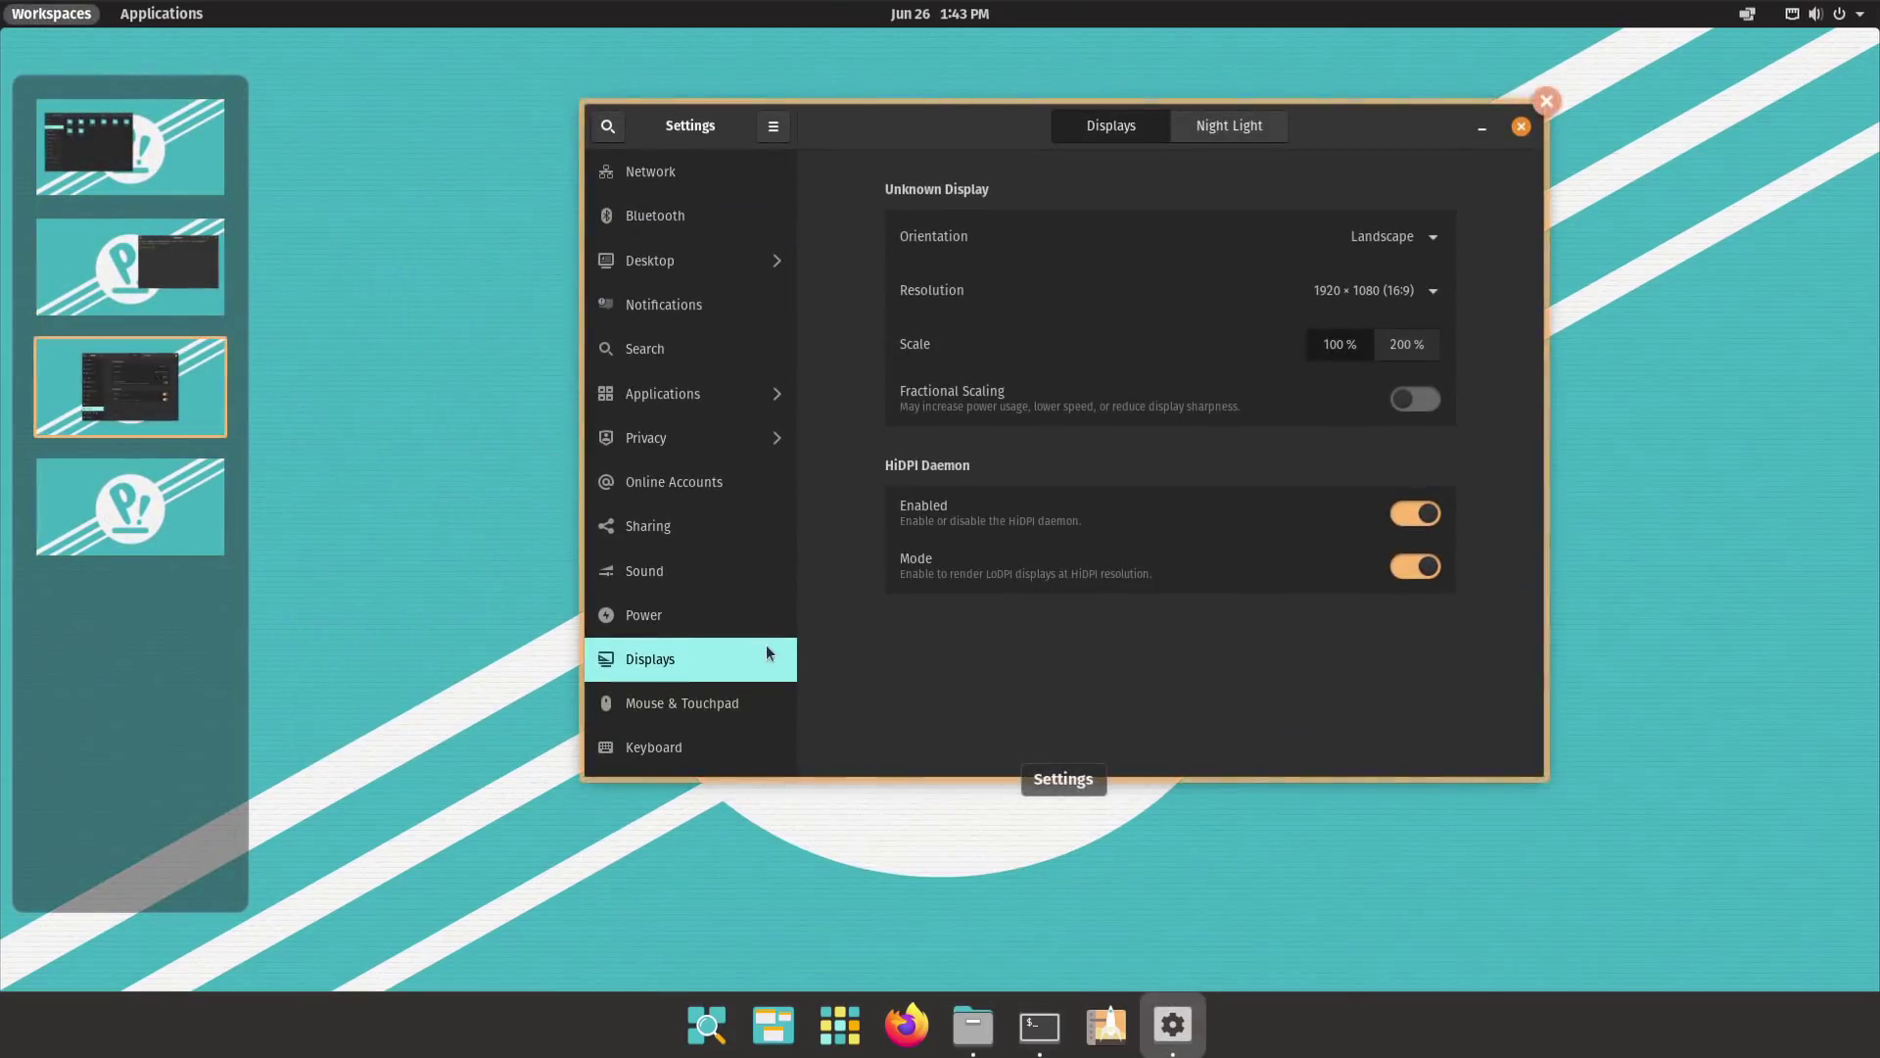
{"action": "scroll", "coordinate": [725, 466], "scroll_direction": "up", "scroll_amount": 1}
{"action": "scroll", "coordinate": [725, 466], "scroll_direction": "down", "scroll_amount": 2}
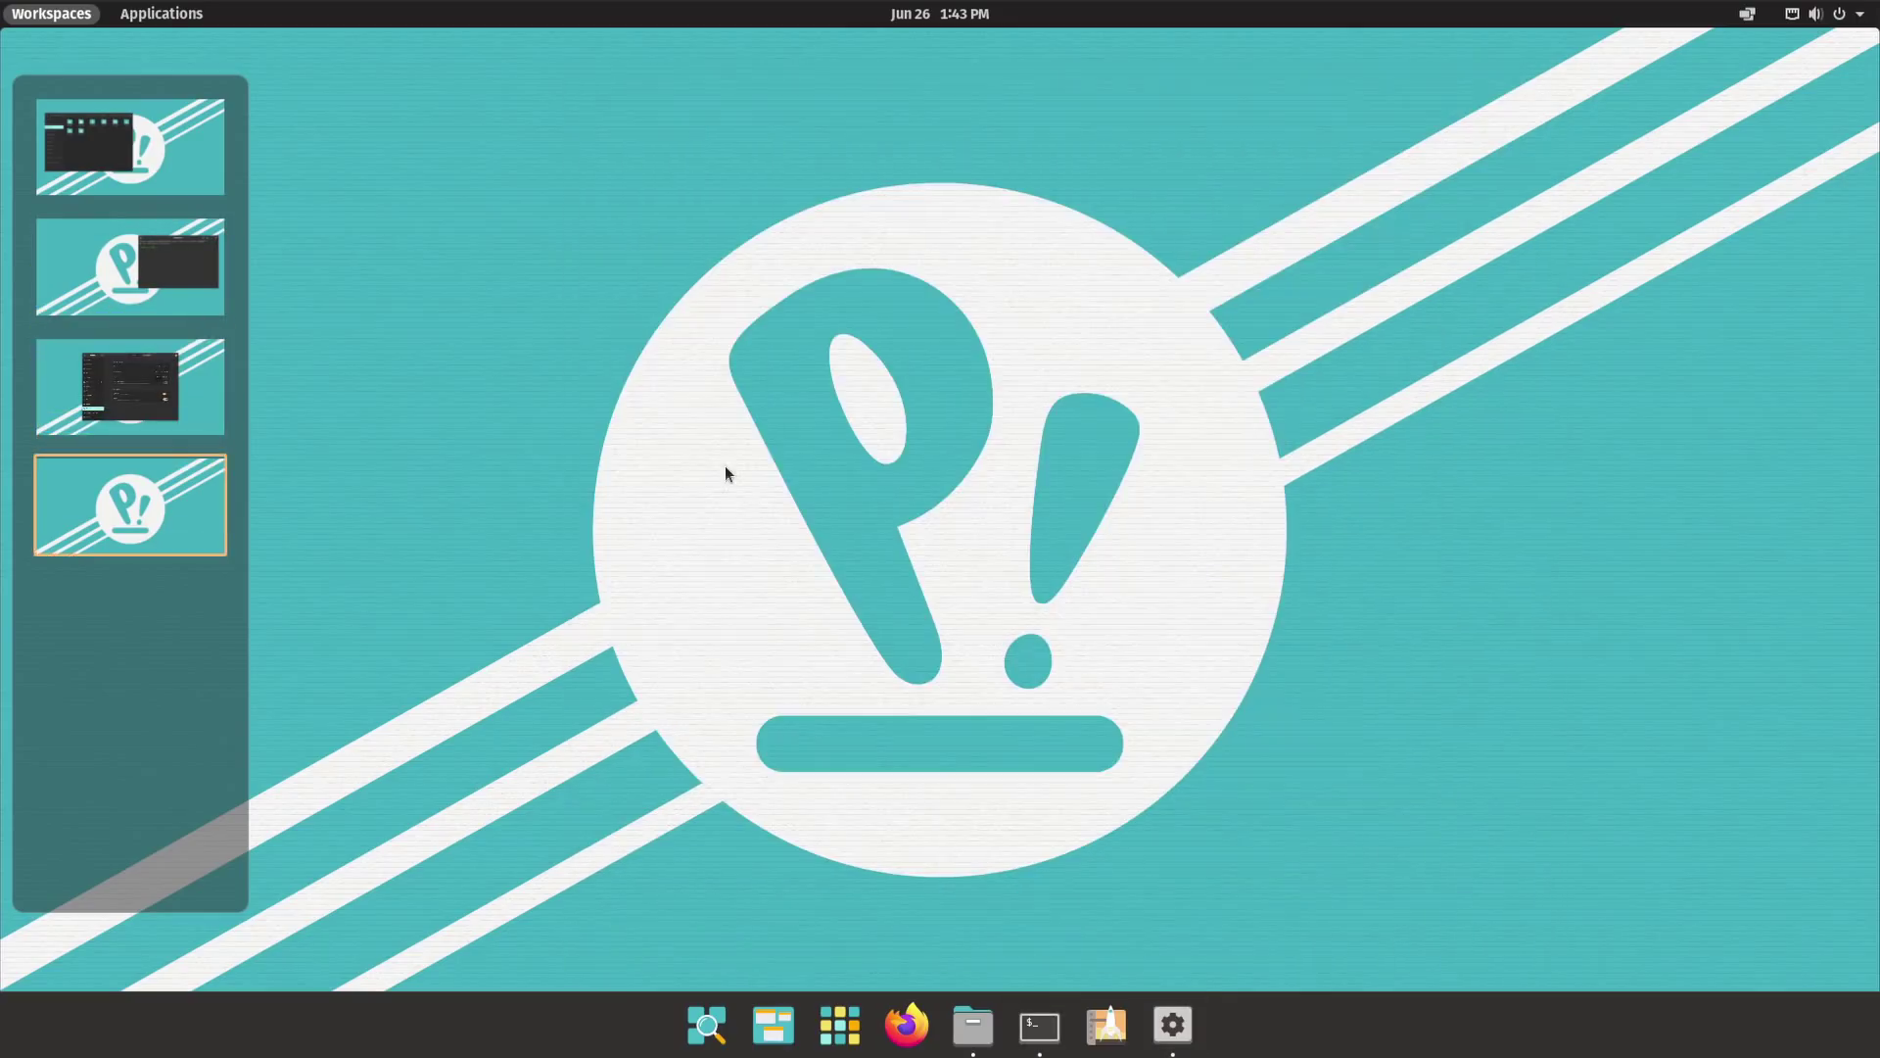
{"action": "left_click", "coordinate": [147, 390]}
Step: Open Settings' Desktop > Workspaces page showing Dynamic Workspaces and Workspaces Span Displays
{"action": "left_click", "coordinate": [837, 446]}
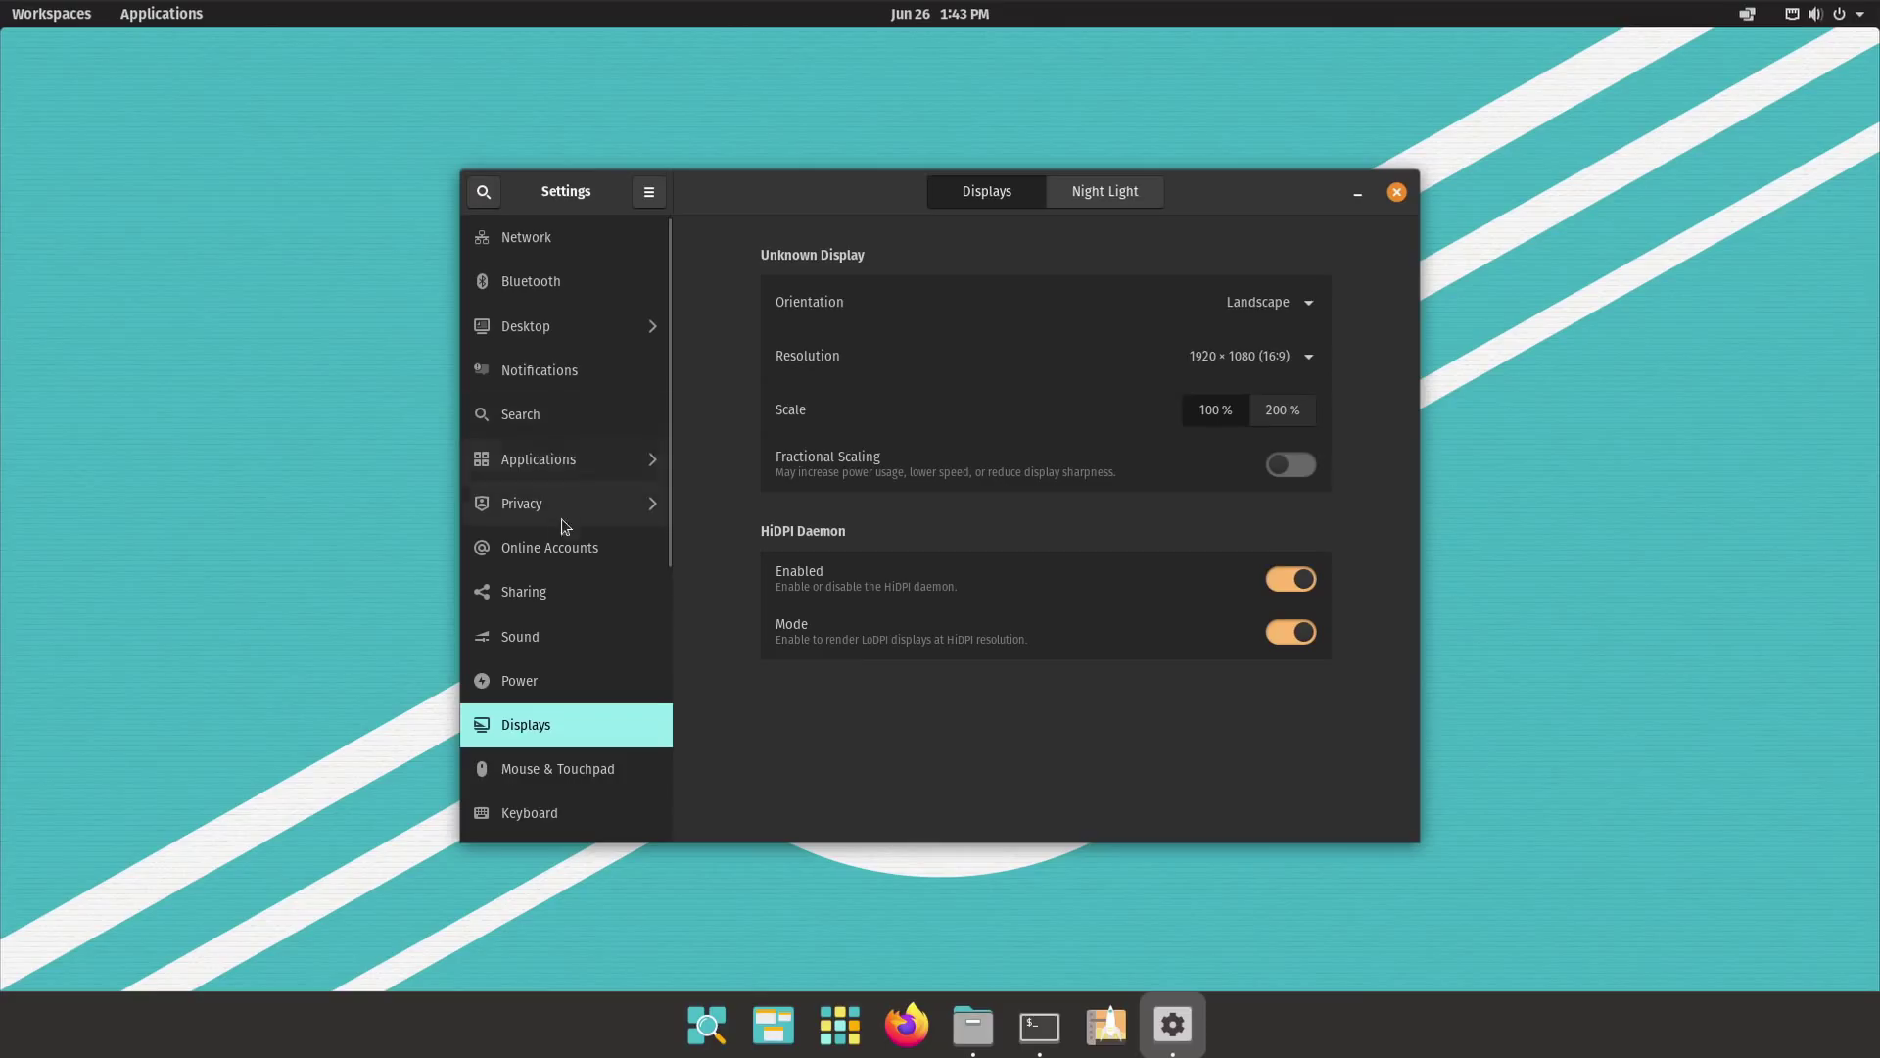
{"action": "scroll", "coordinate": [565, 527], "scroll_direction": "down", "scroll_amount": 10}
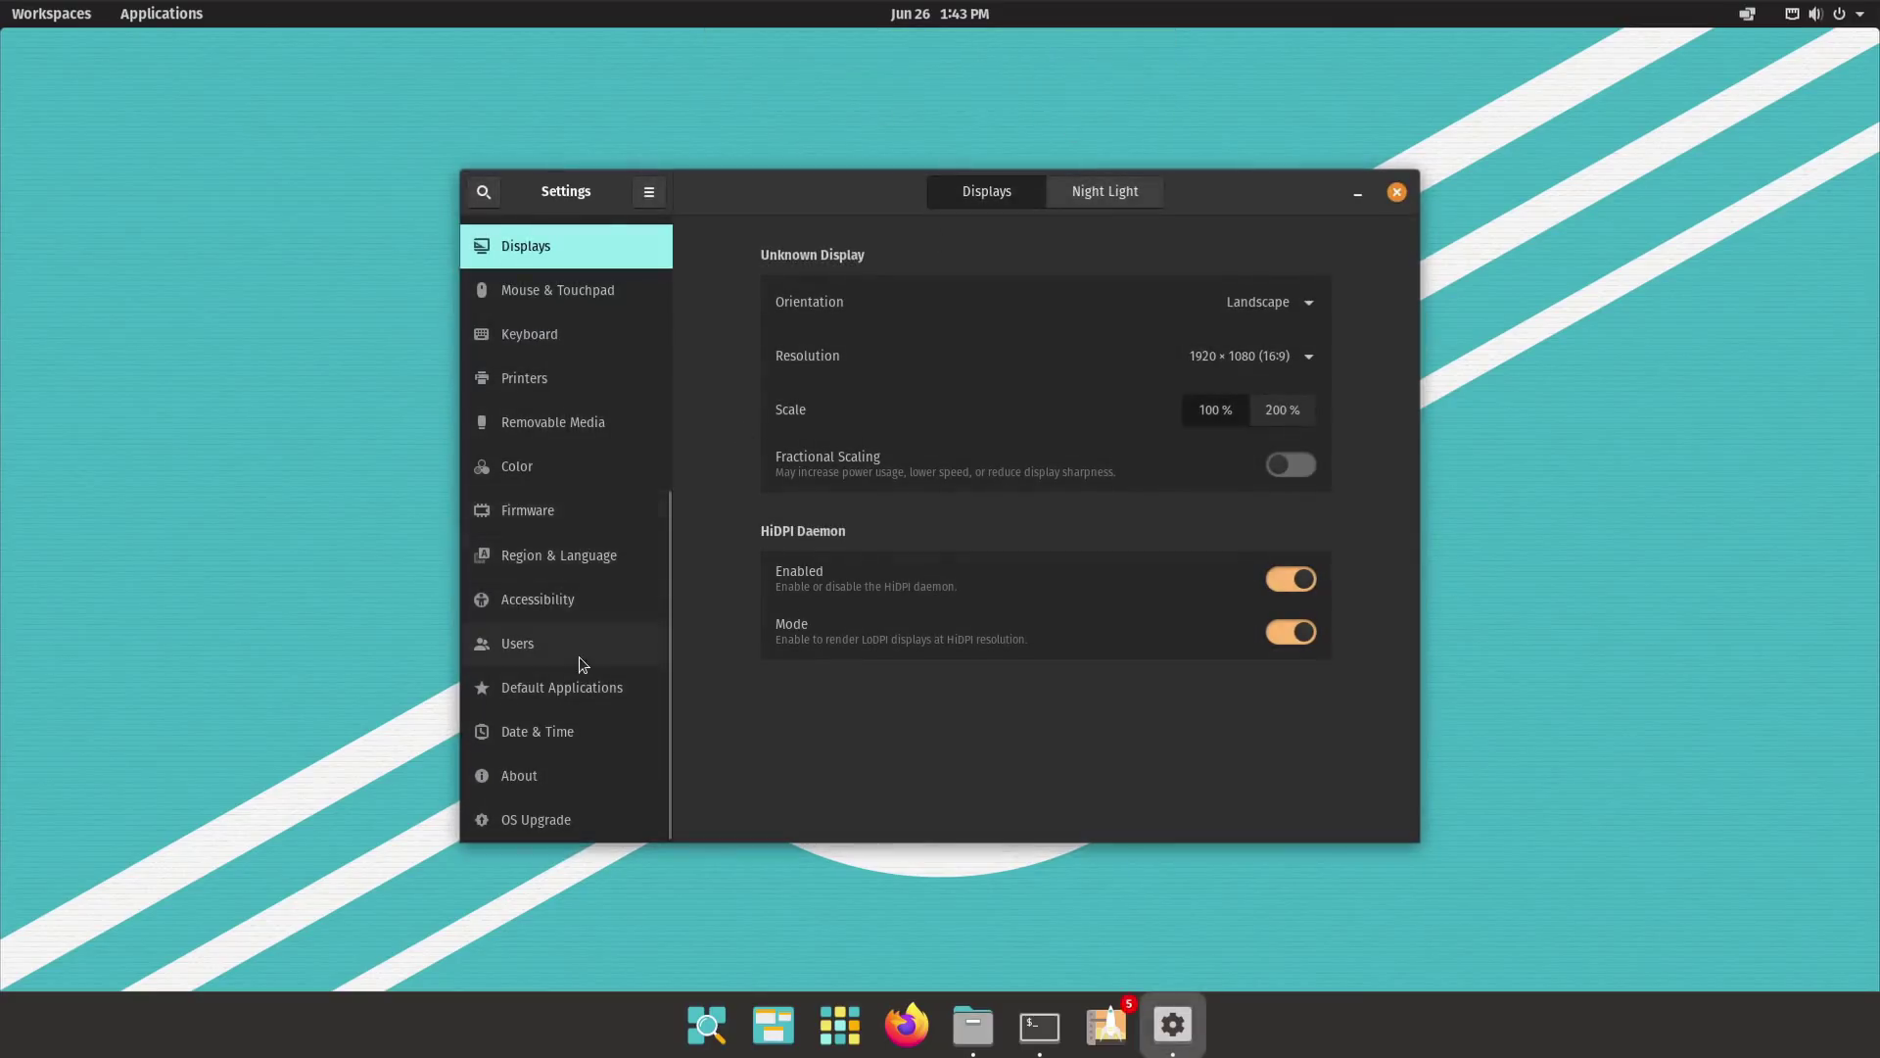
{"action": "scroll", "coordinate": [584, 651], "scroll_direction": "up", "scroll_amount": 5}
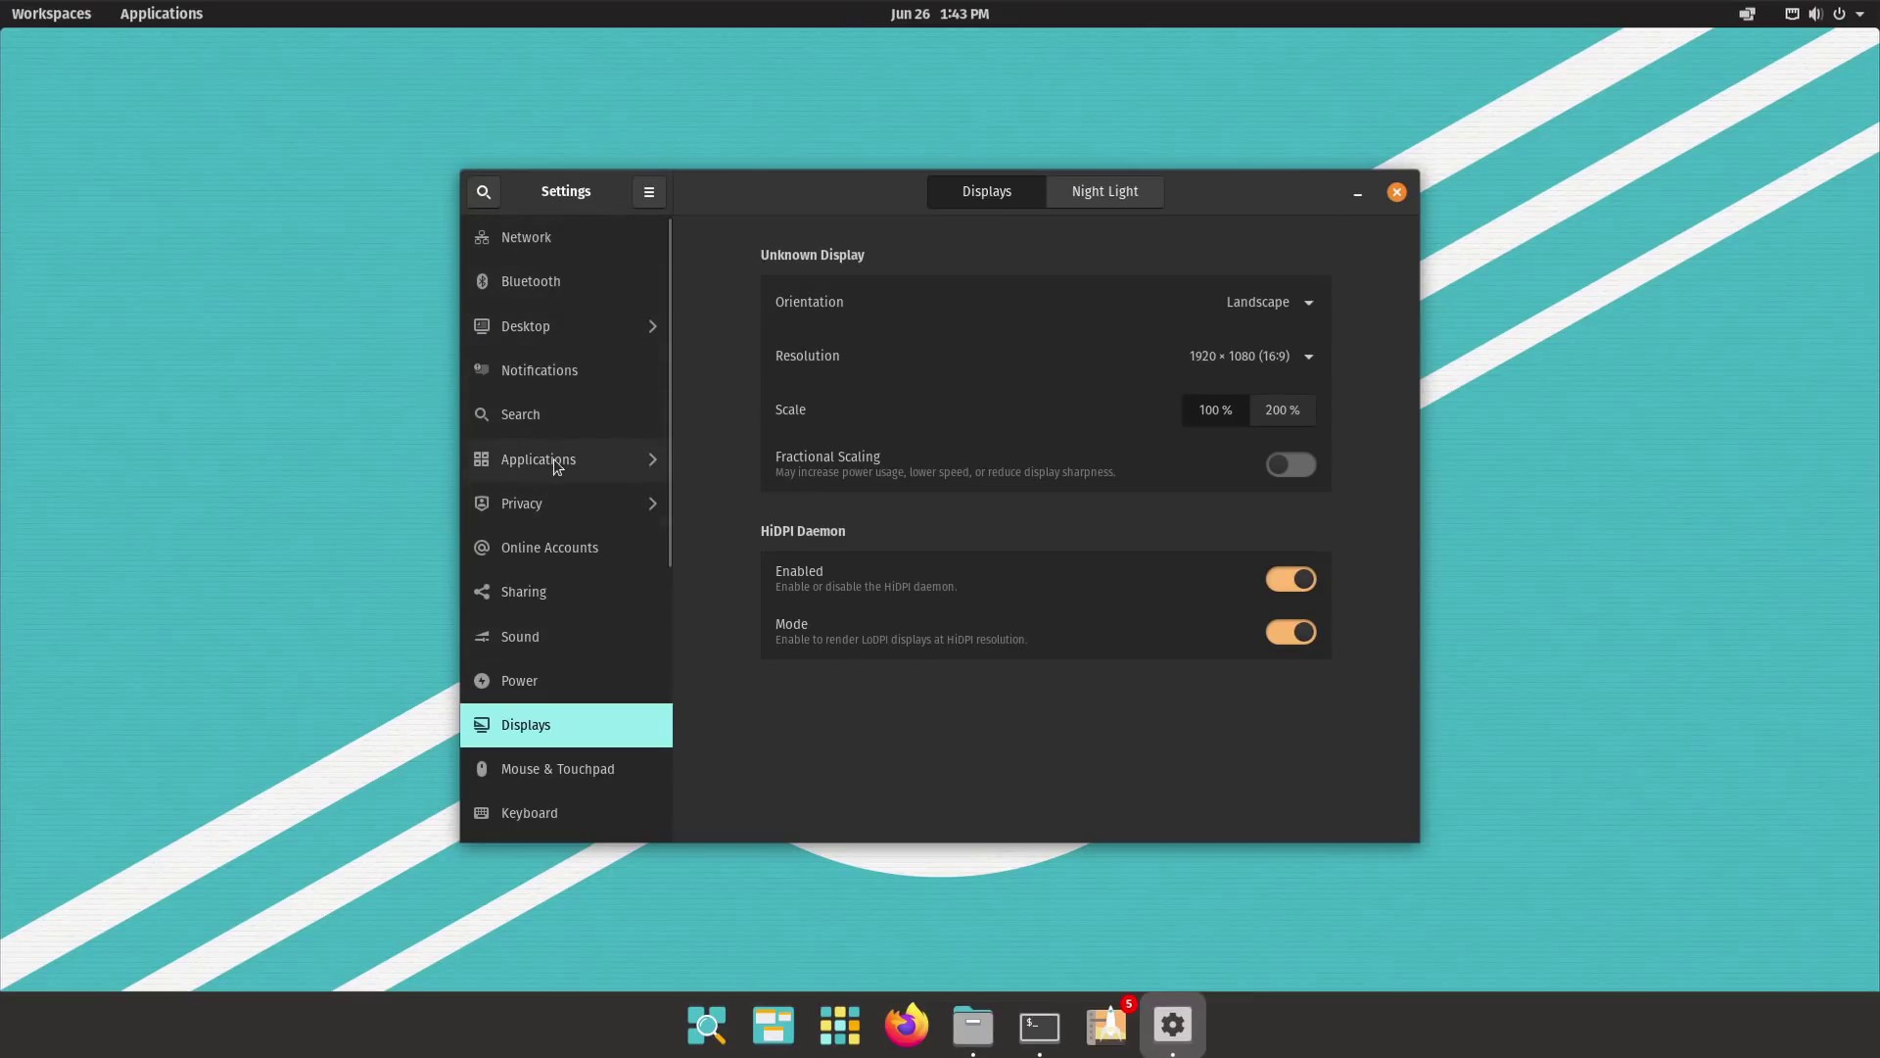
{"action": "left_click", "coordinate": [650, 318]}
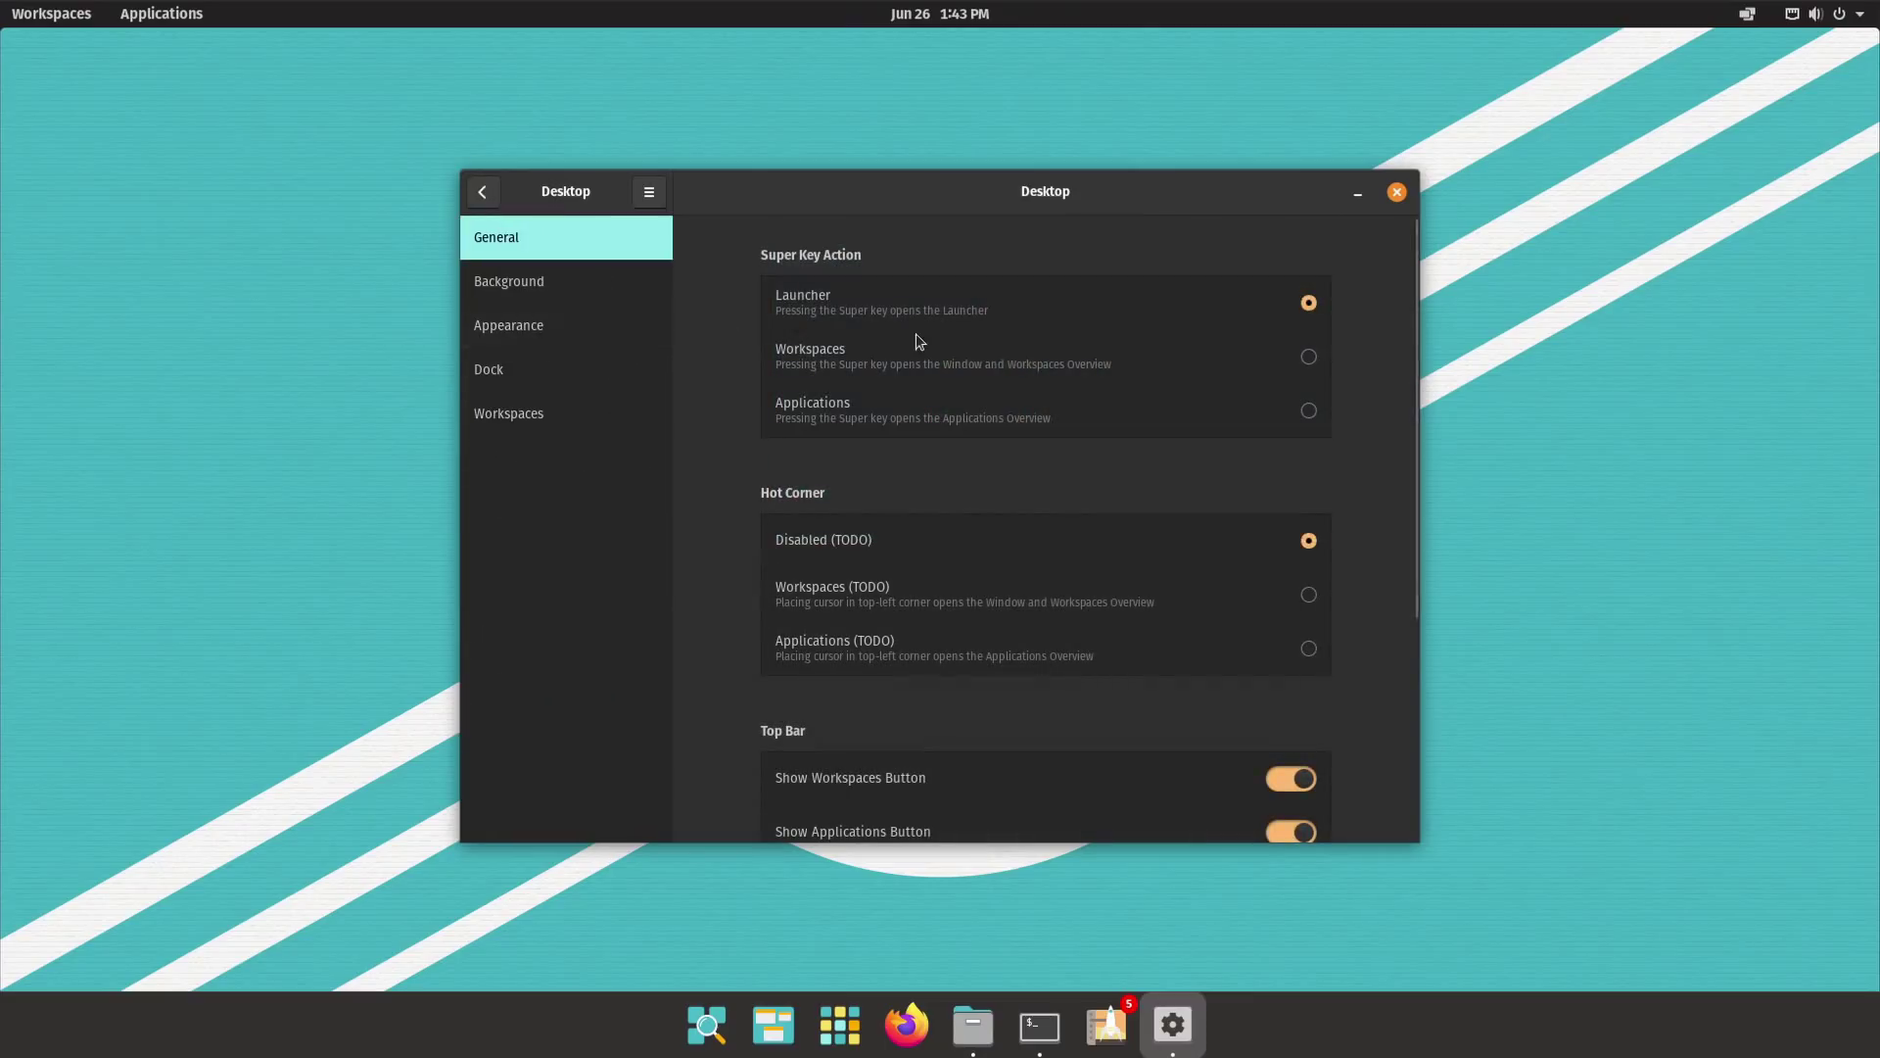
{"action": "left_click", "coordinate": [534, 421]}
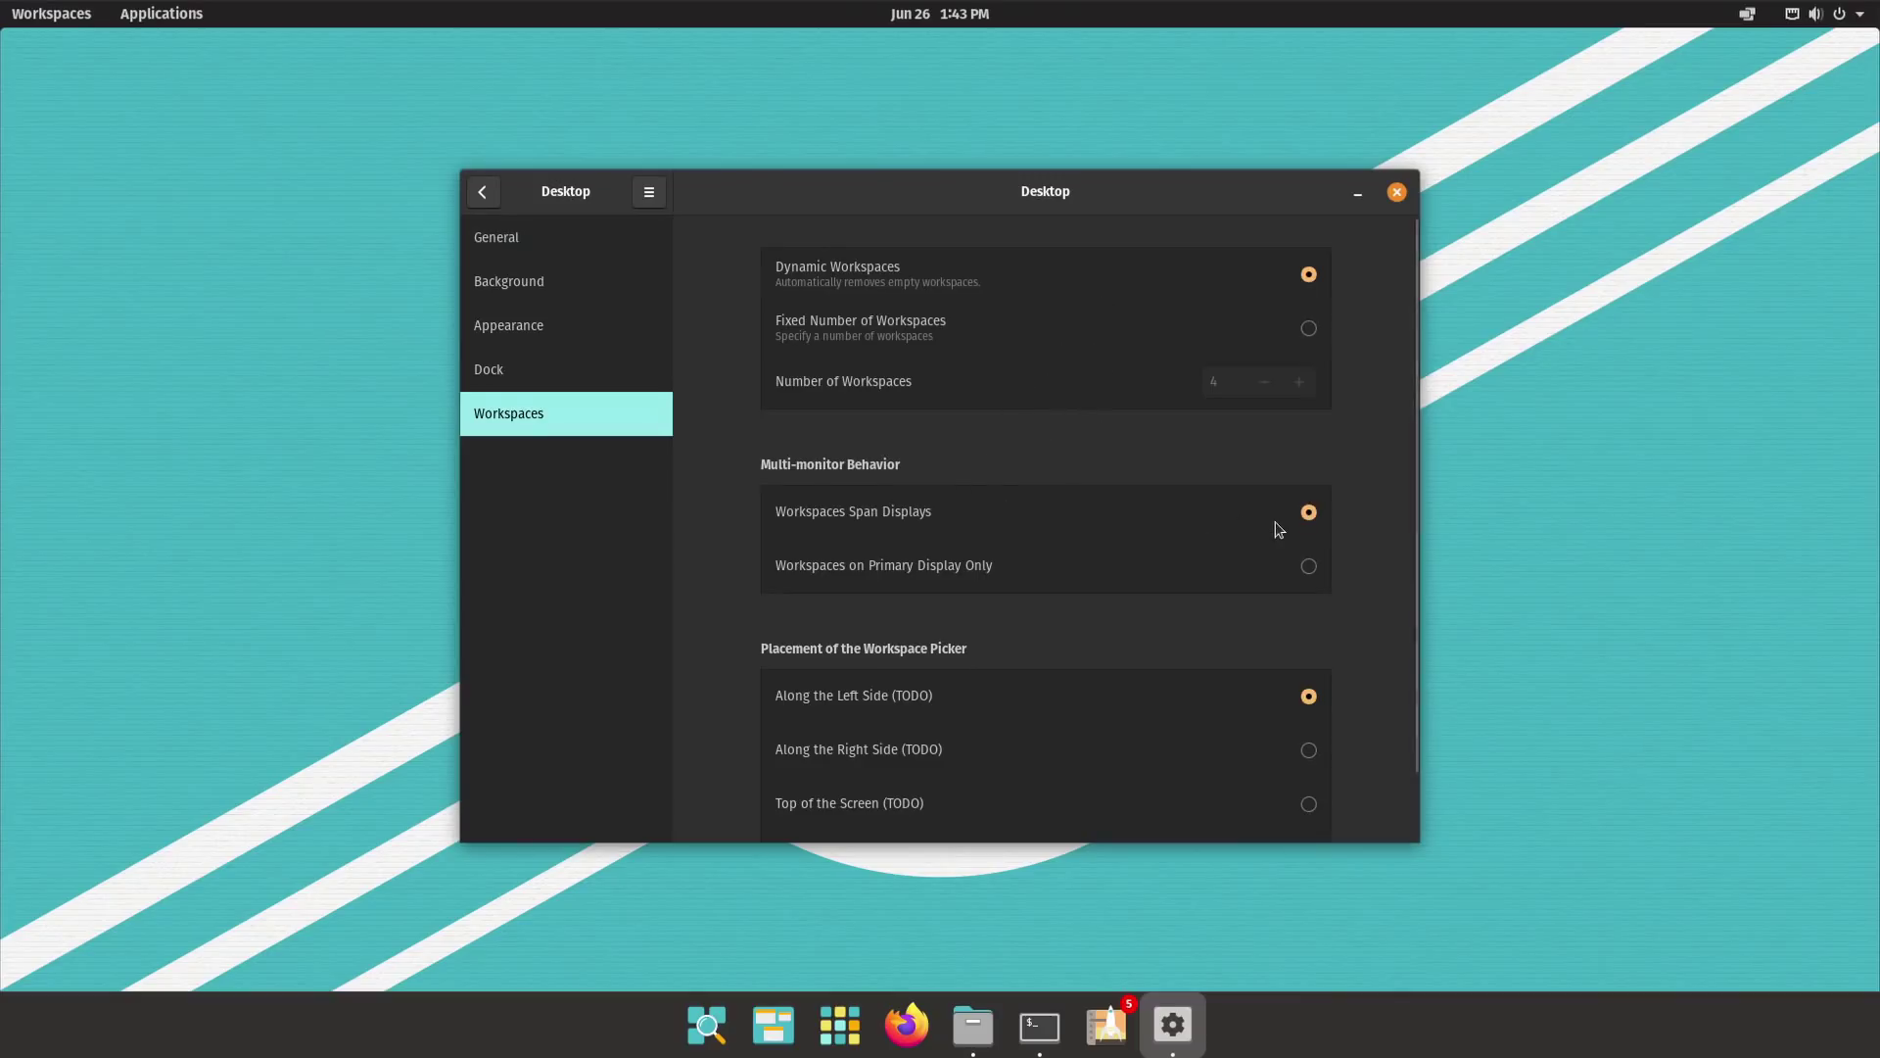
{"action": "scroll", "coordinate": [1194, 612], "scroll_direction": "down", "scroll_amount": 2}
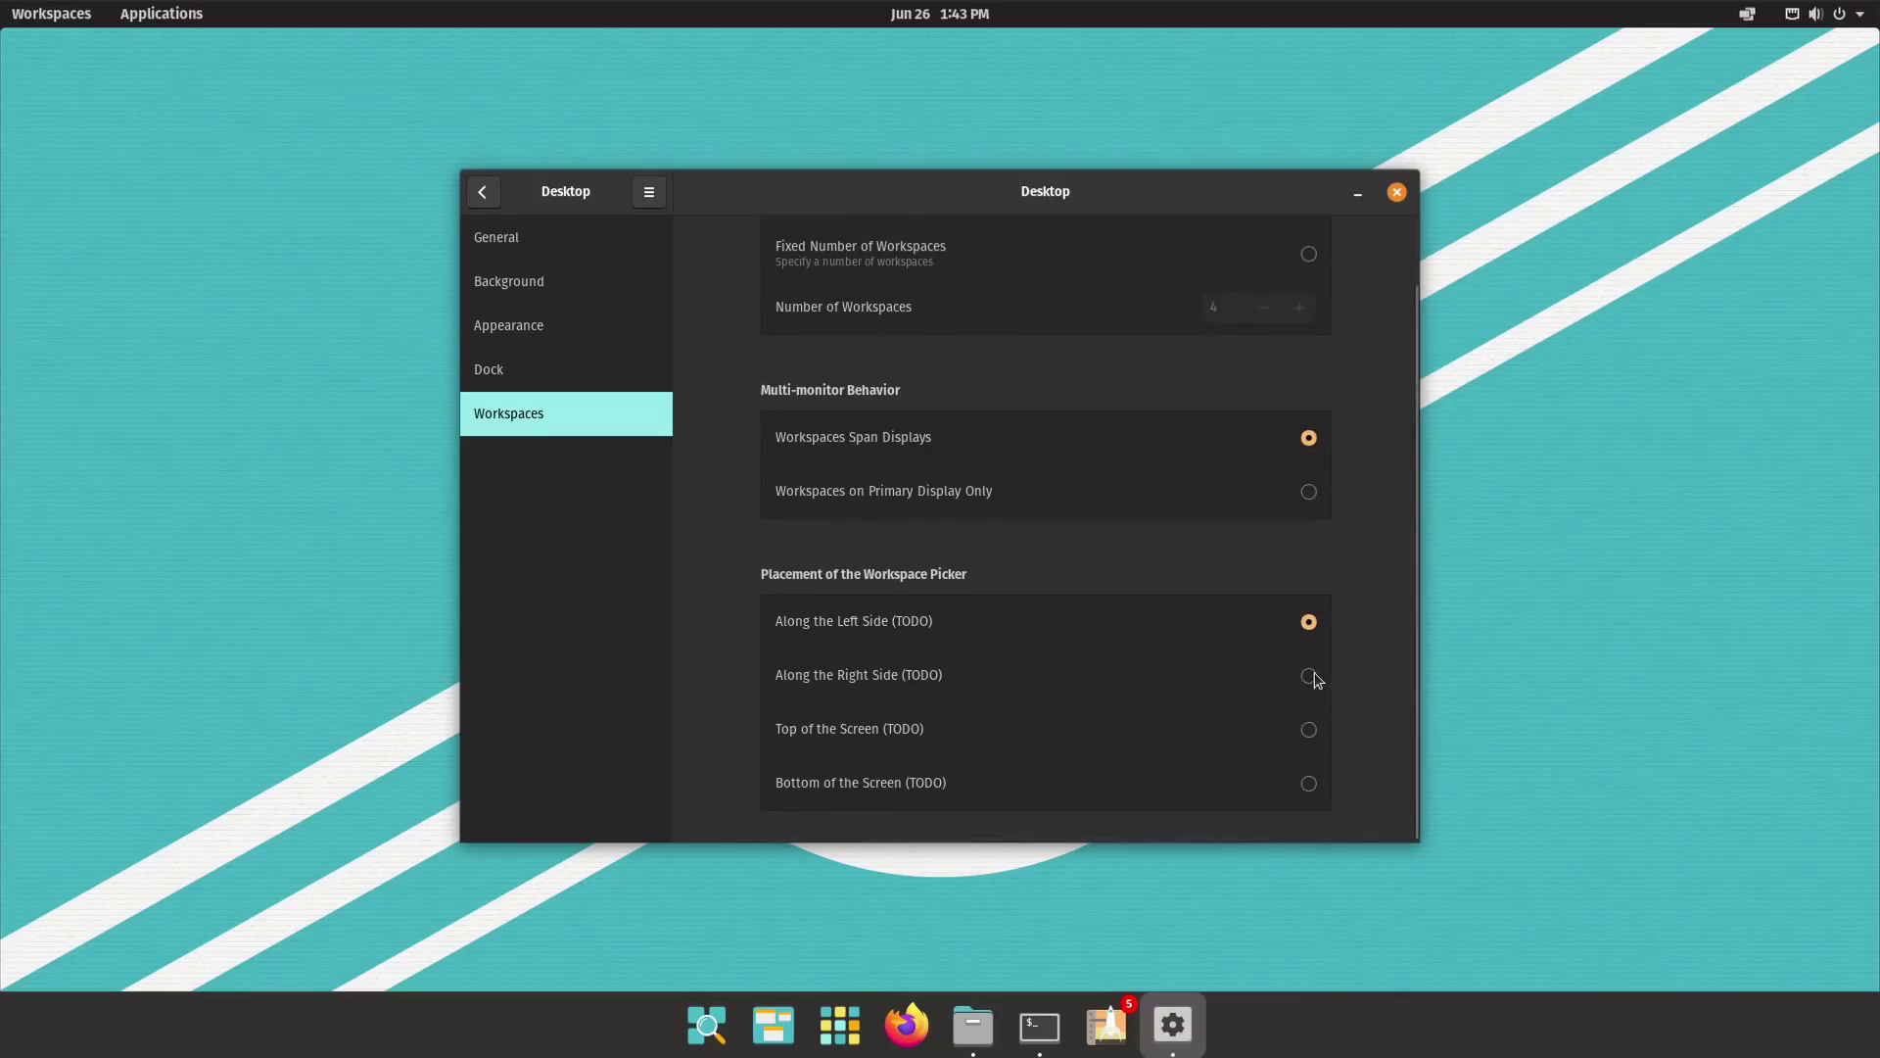